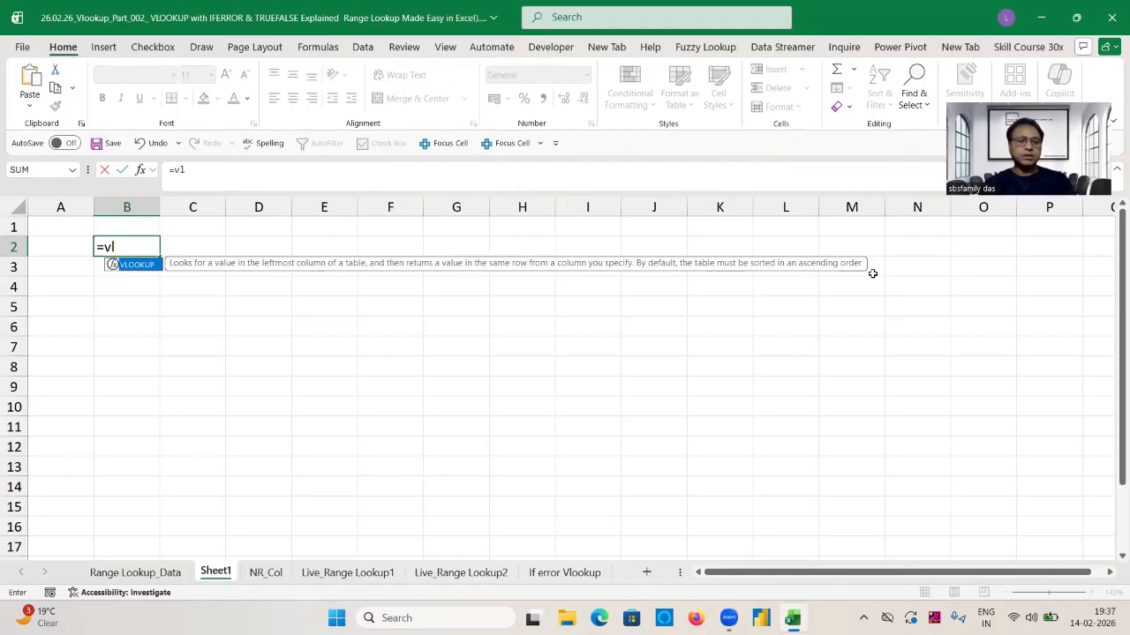
{"action": "key", "text": "Escape"}
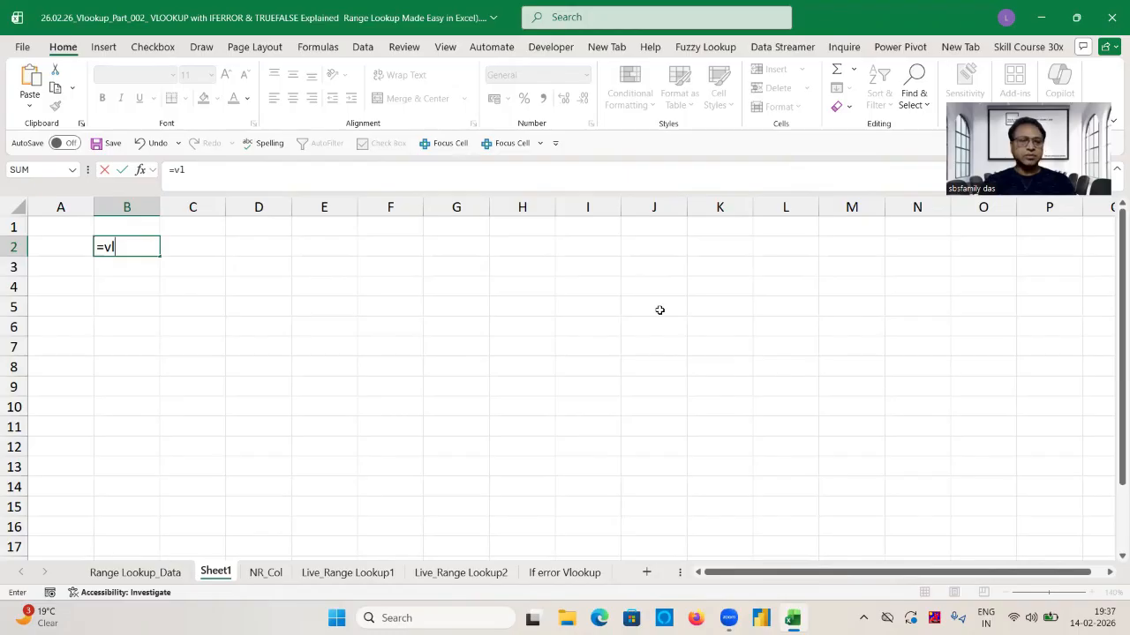
{"action": "type", "text": "o"}
{"action": "key", "text": "Tab"}
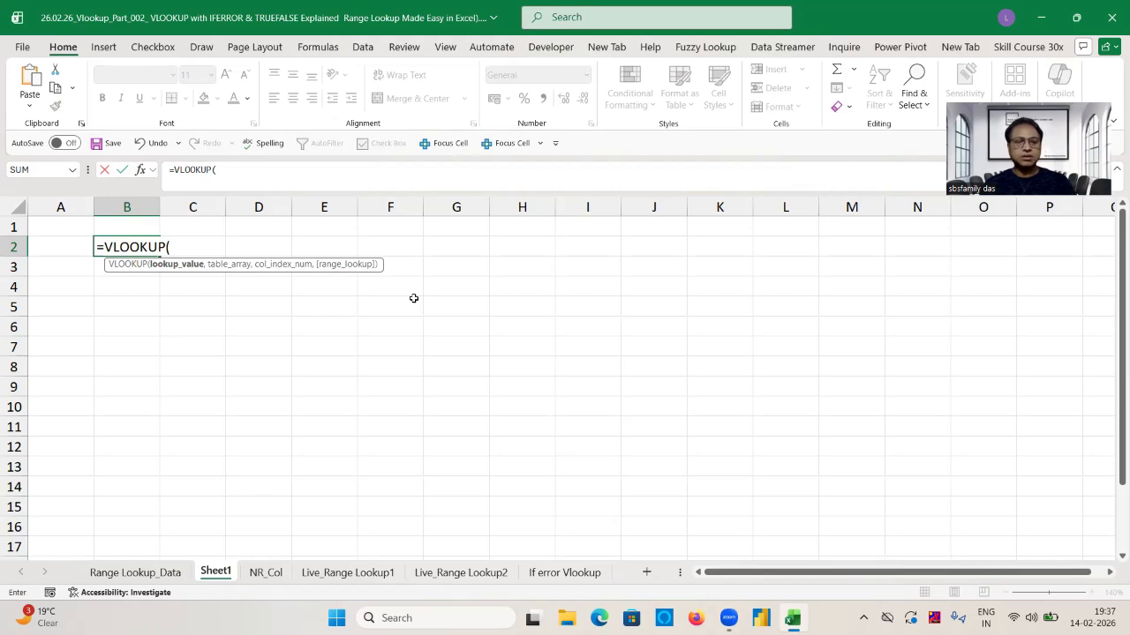
{"action": "key", "text": "Escape"}
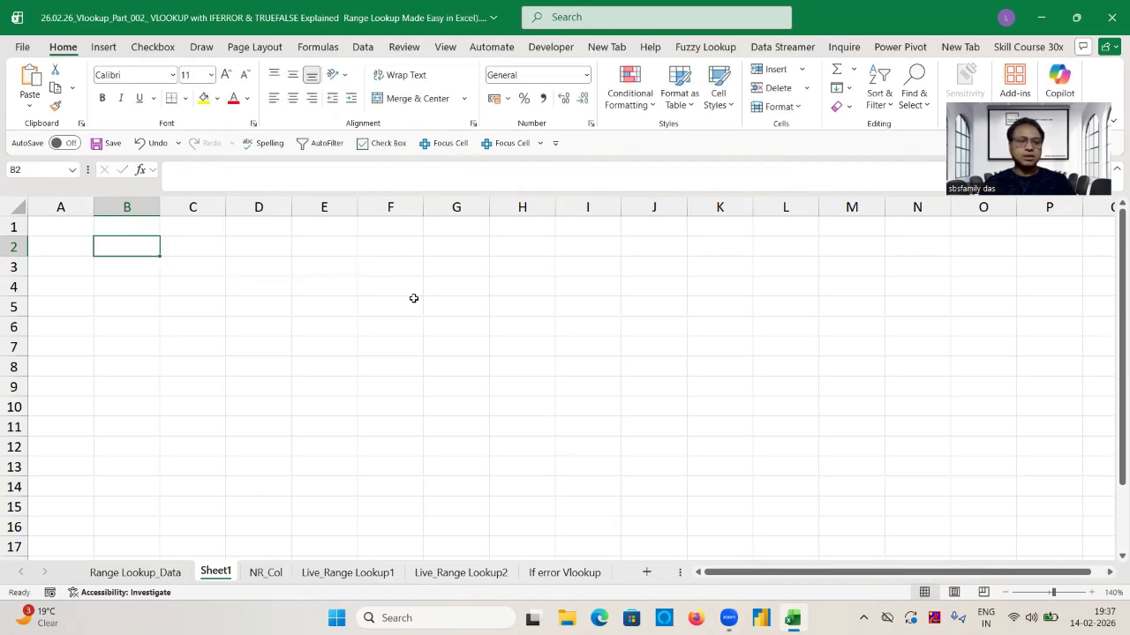
Delete the empty Sheet1 and go to the Range Lookup_Data sheet
{"action": "right_click", "coordinate": [220, 576]}
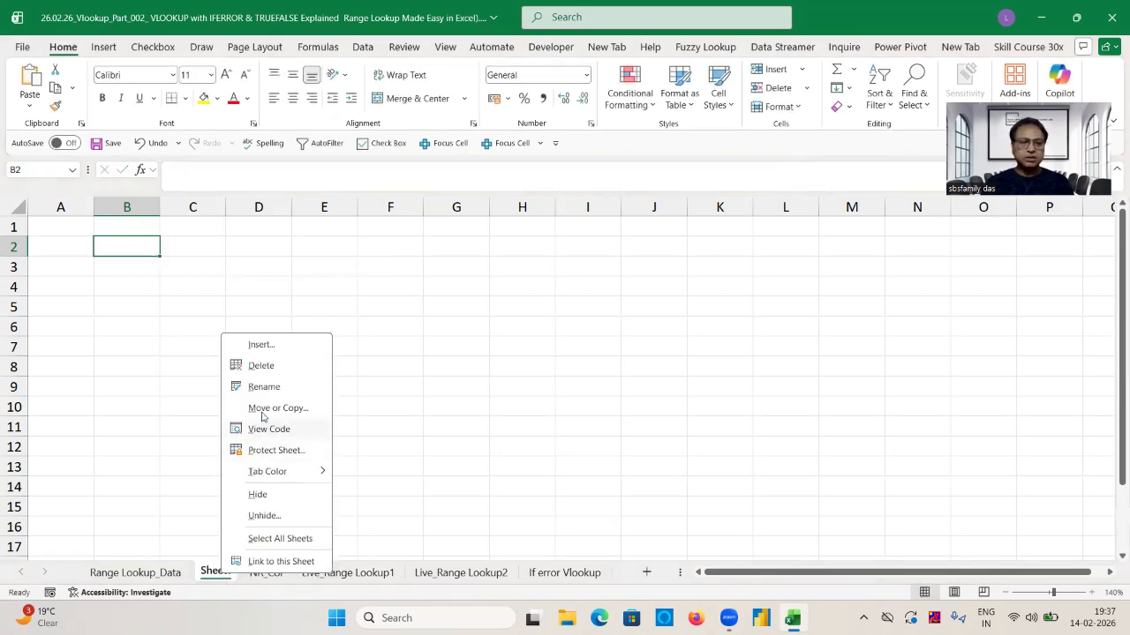
{"action": "left_click", "coordinate": [279, 367]}
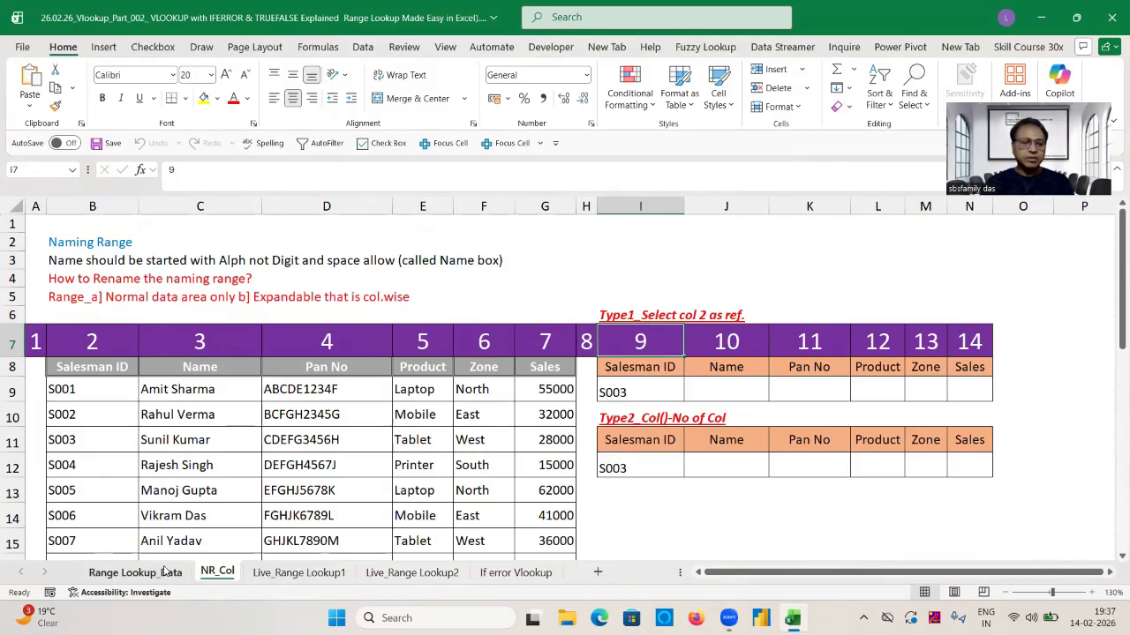
{"action": "key", "text": "ctrl+Page_Up"}
{"action": "left_click", "coordinate": [496, 261]}
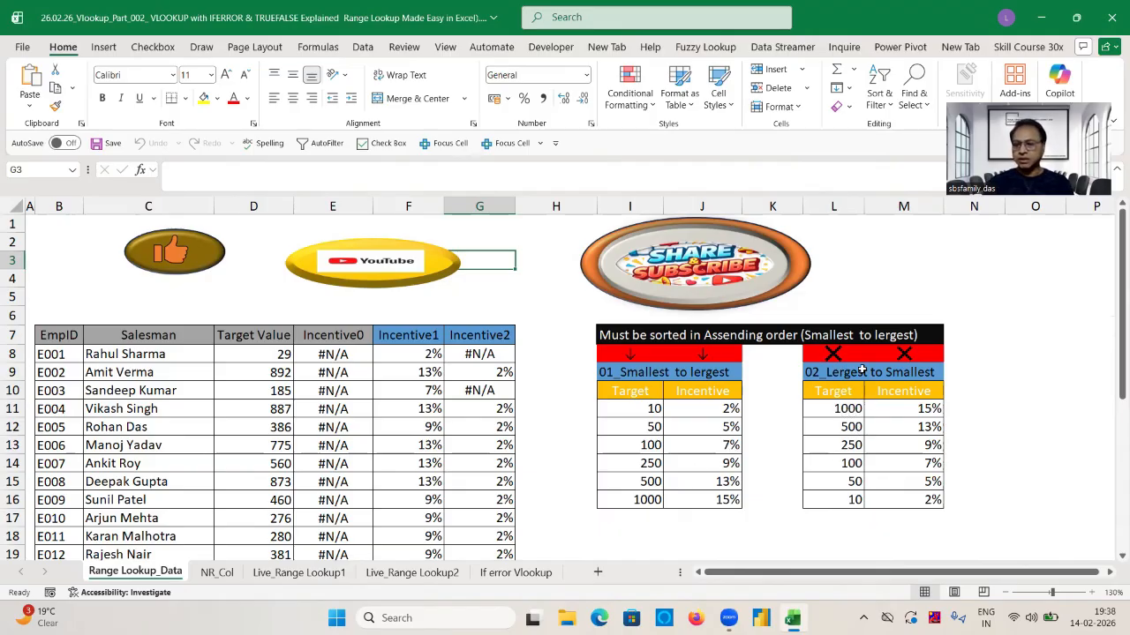
Examine the Target Value and Incentive2 columns and the lookup formula in G11 against the largest-to-smallest target table
{"action": "left_click", "coordinate": [1091, 593]}
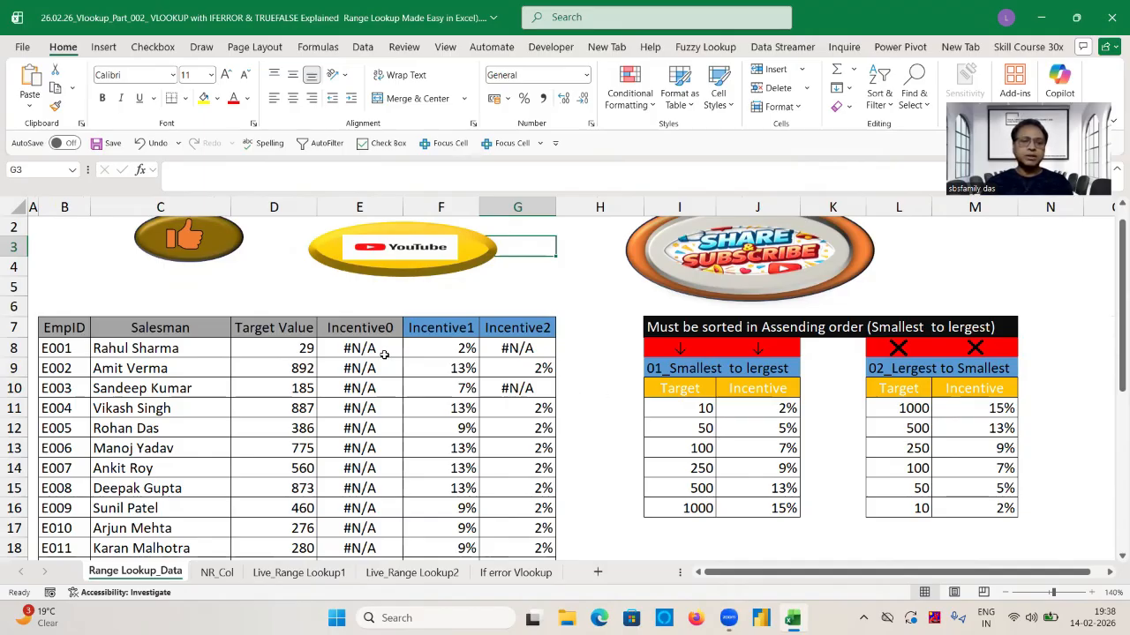
{"action": "left_click", "coordinate": [462, 291]}
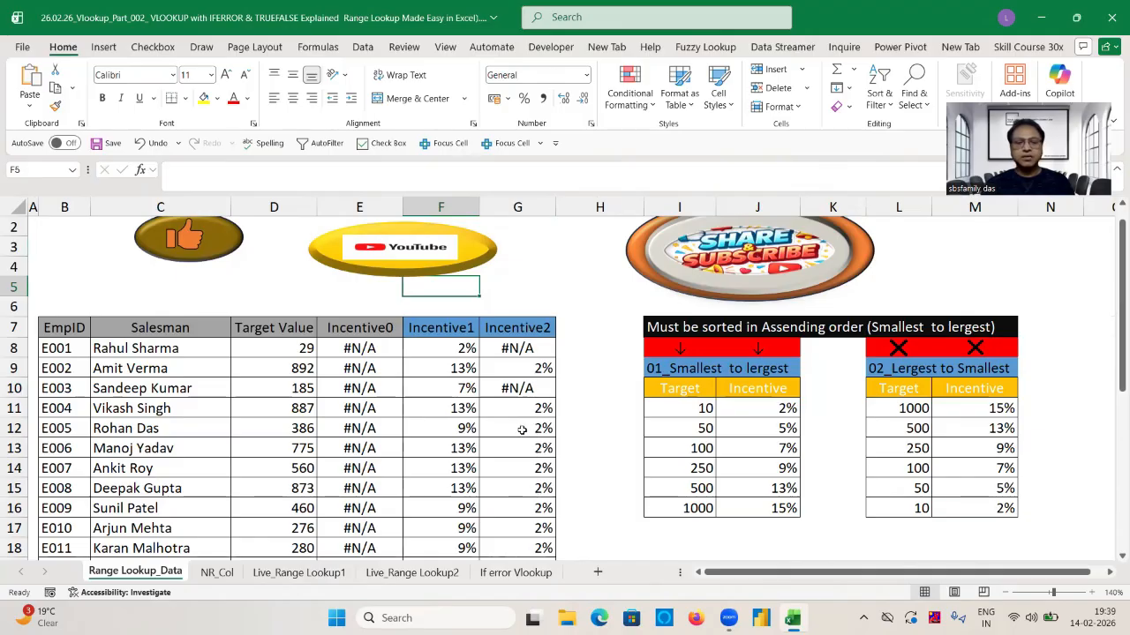
{"action": "left_click", "coordinate": [306, 408]}
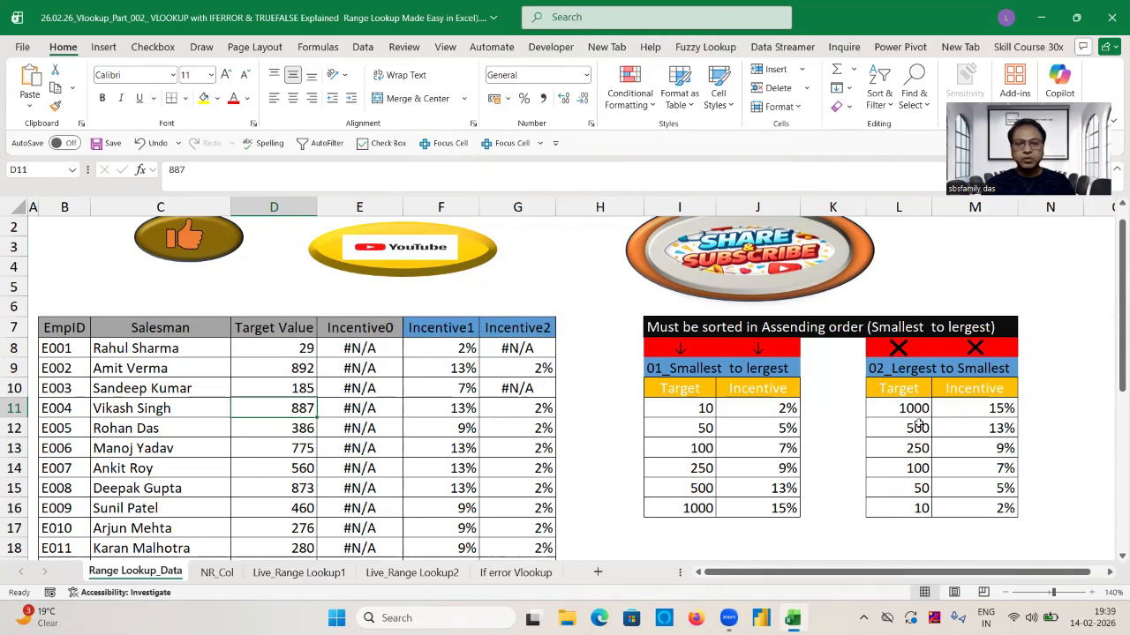
{"action": "left_click", "coordinate": [538, 411]}
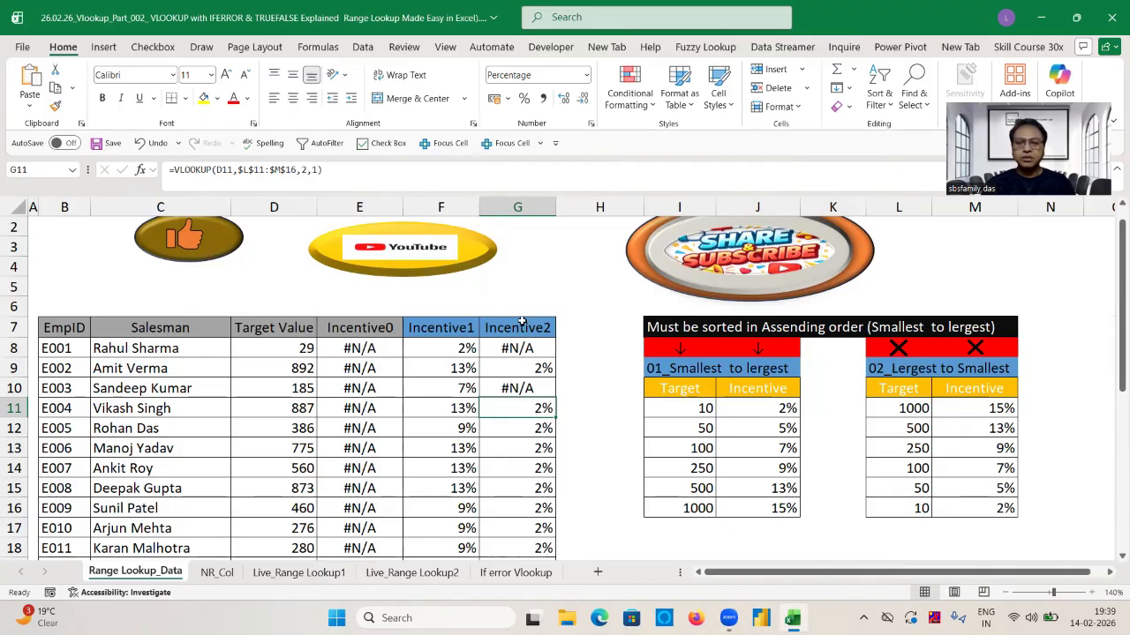
{"action": "left_click", "coordinate": [517, 206]}
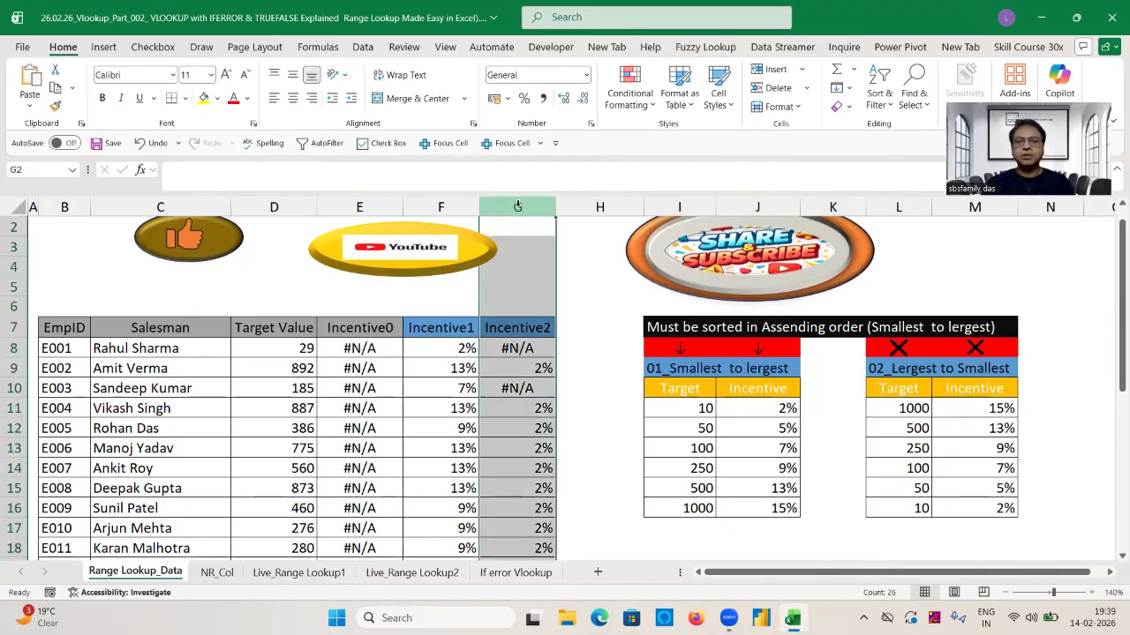
{"action": "left_click", "coordinate": [585, 307]}
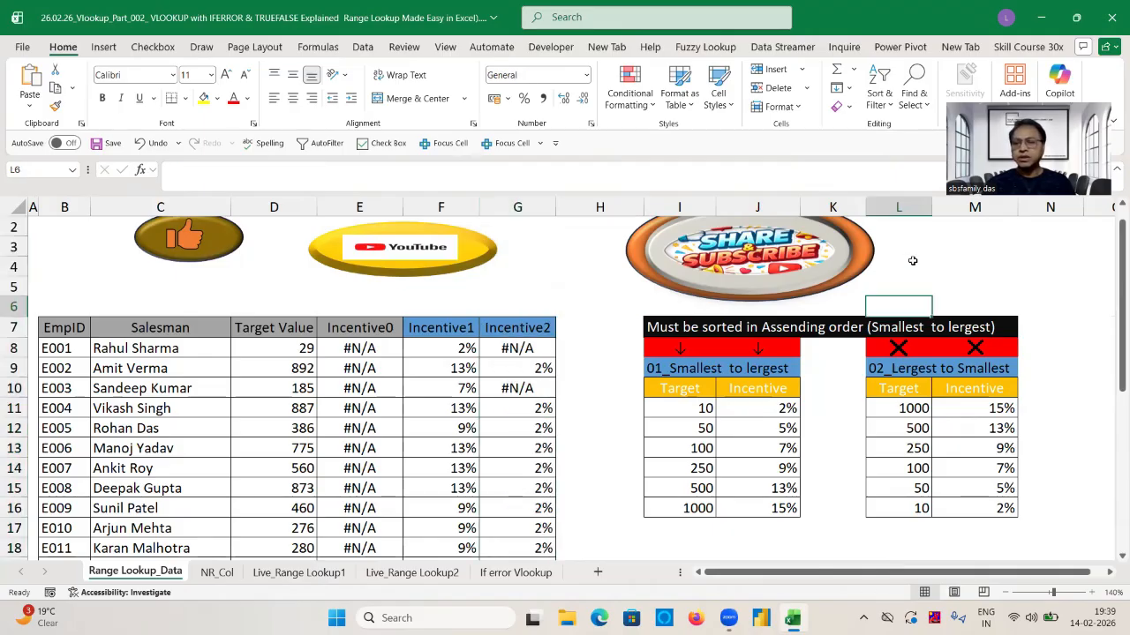
{"action": "left_click", "coordinate": [908, 207]}
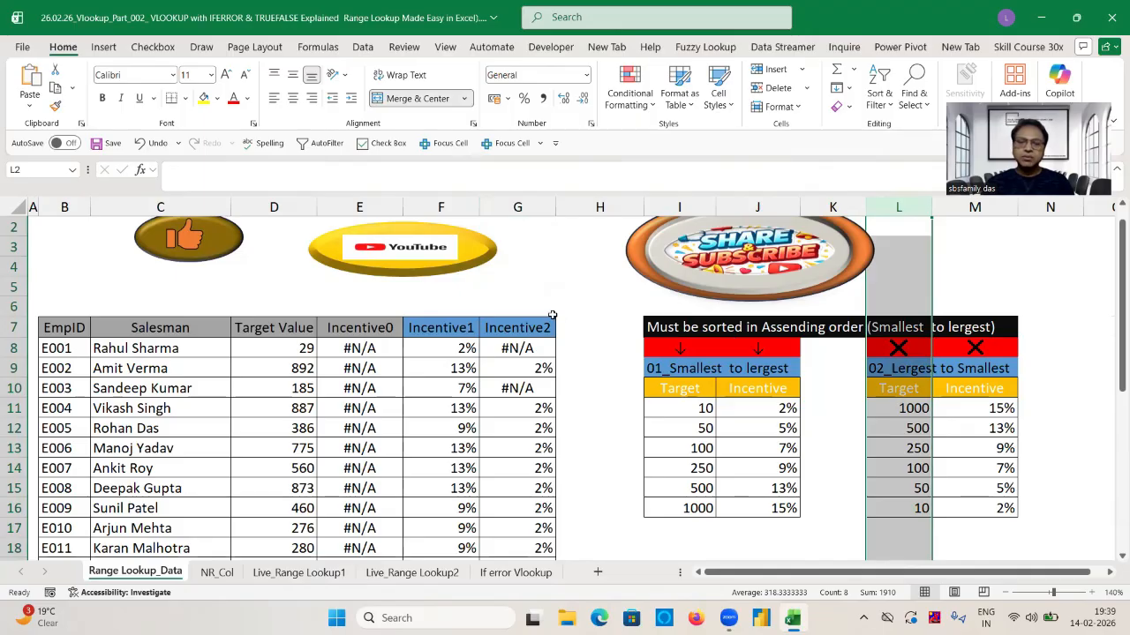
{"action": "left_click", "coordinate": [589, 292]}
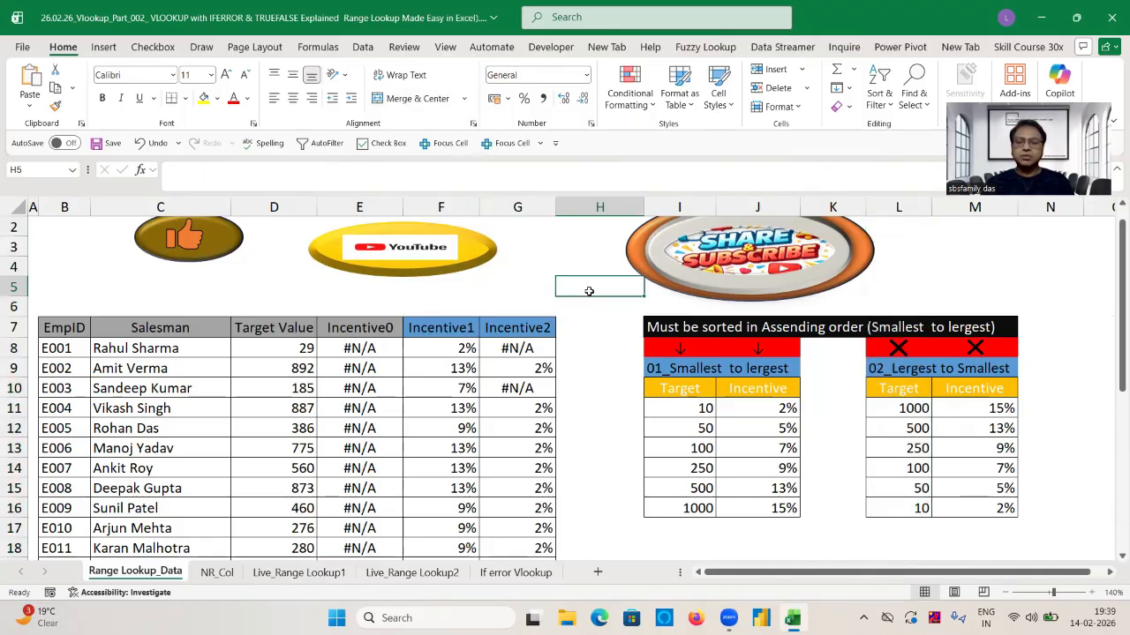
Open the Live_Range Lookup1 sheet and move it ahead of NR_Col
{"action": "left_click", "coordinate": [265, 573]}
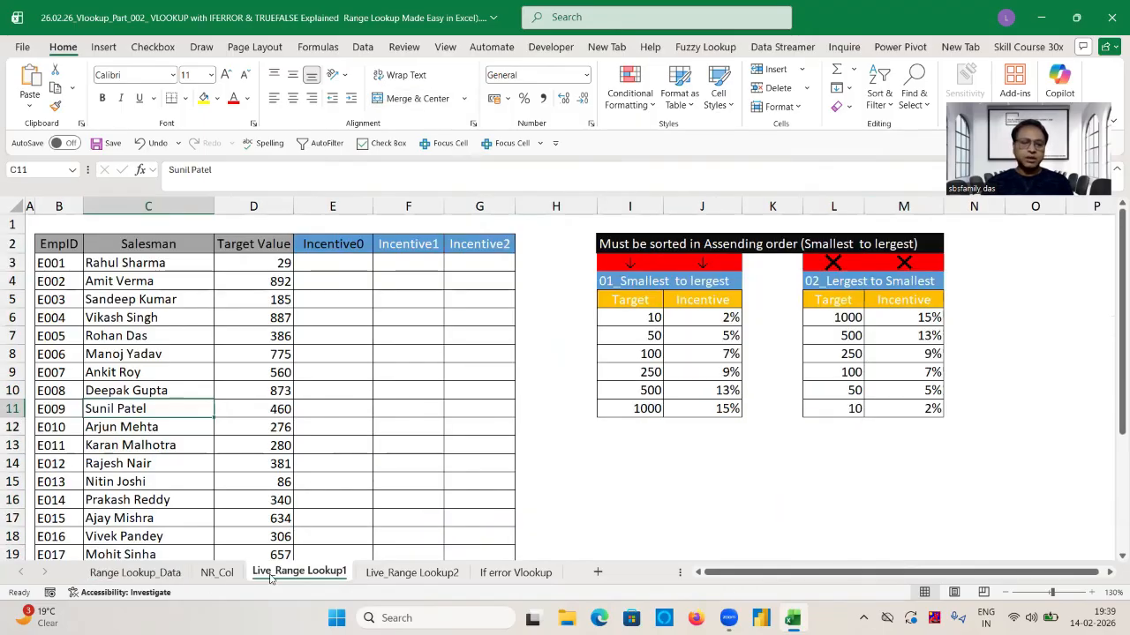
{"action": "left_click_drag", "start_coordinate": [242, 577], "coordinate": [216, 575]}
Enter =VLOOKUP(D3,Incentive_Table,2,0) in E3 and fill it down the Incentive0 column
{"action": "left_click", "coordinate": [346, 264]}
{"action": "type", "text": "="}
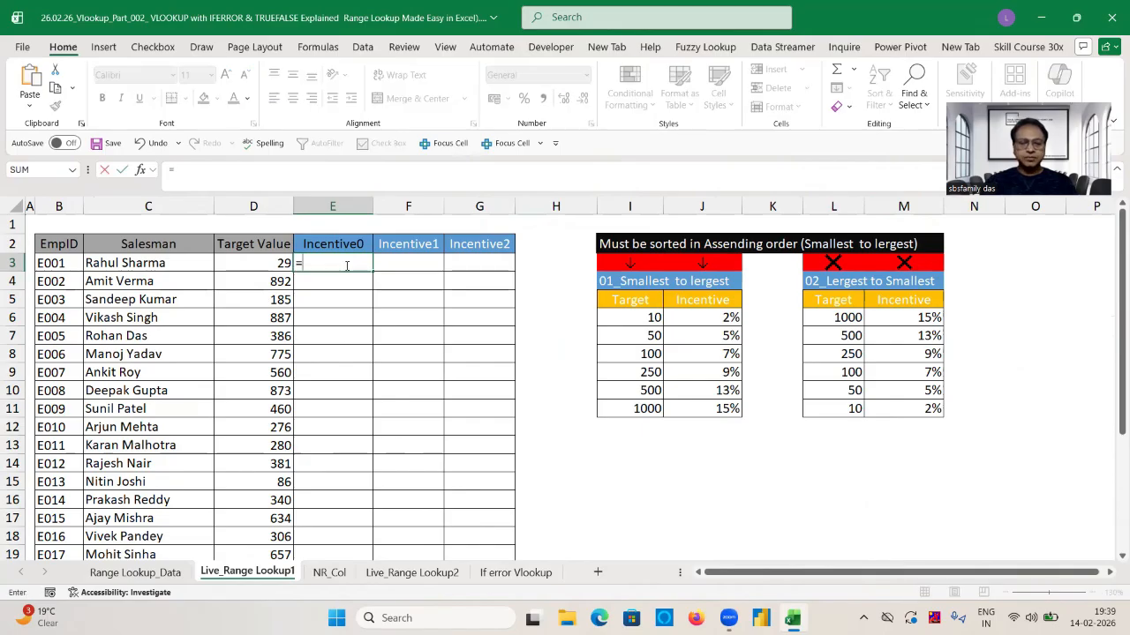
{"action": "type", "text": "vl"}
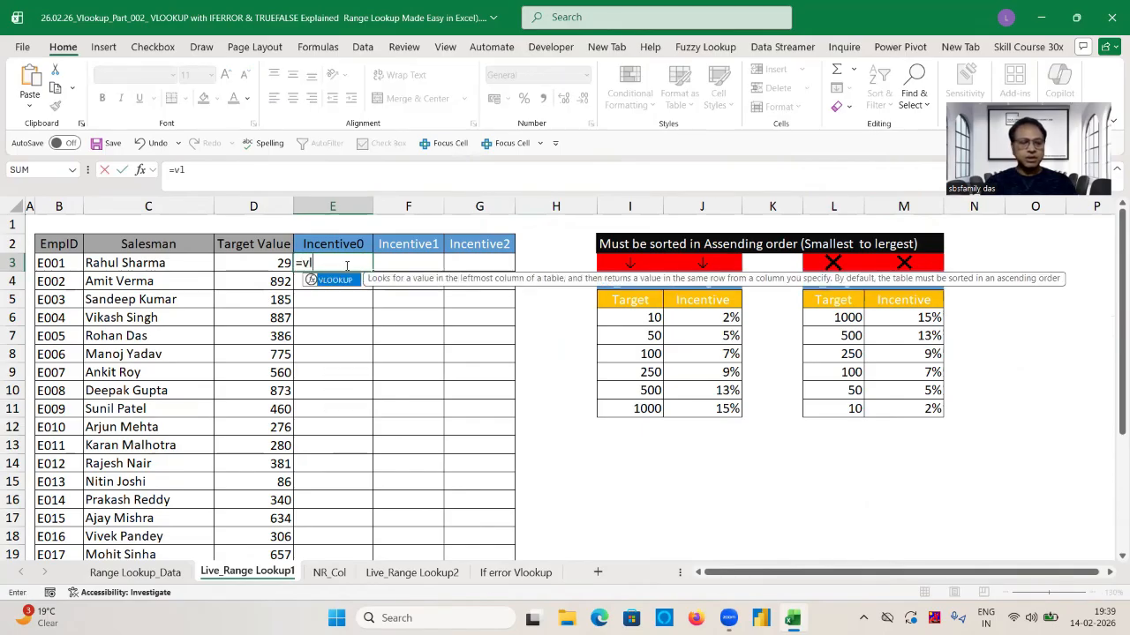
{"action": "key", "text": "Tab"}
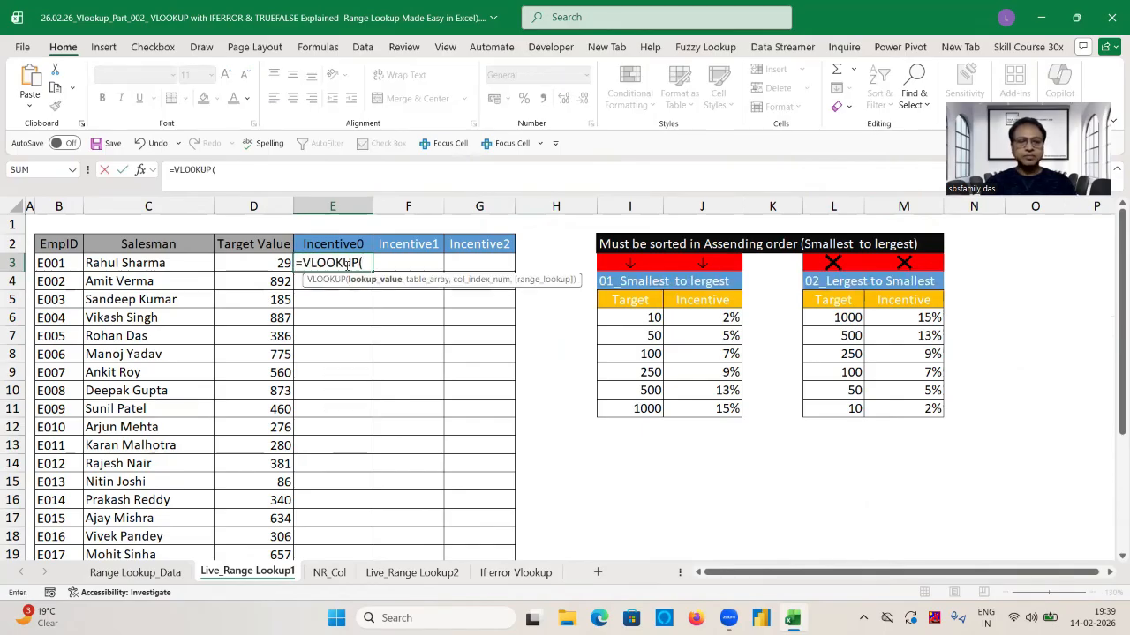
{"action": "left_click", "coordinate": [279, 264]}
{"action": "type", "text": ",Incentive_Table"}
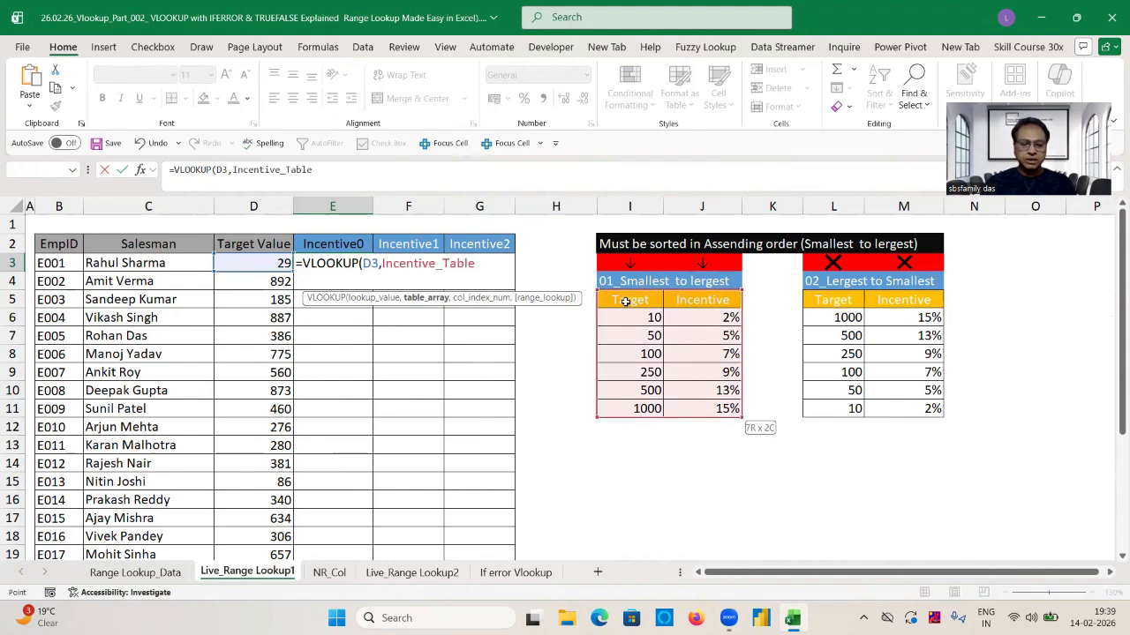
{"action": "type", "text": ",2,0"}
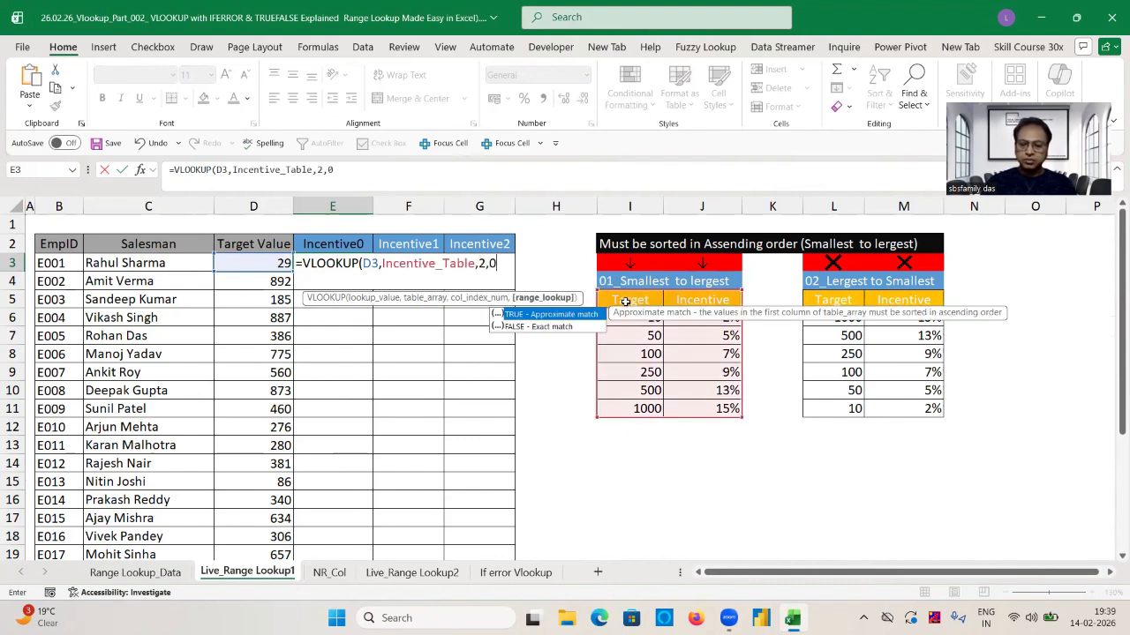
{"action": "key", "text": "Return"}
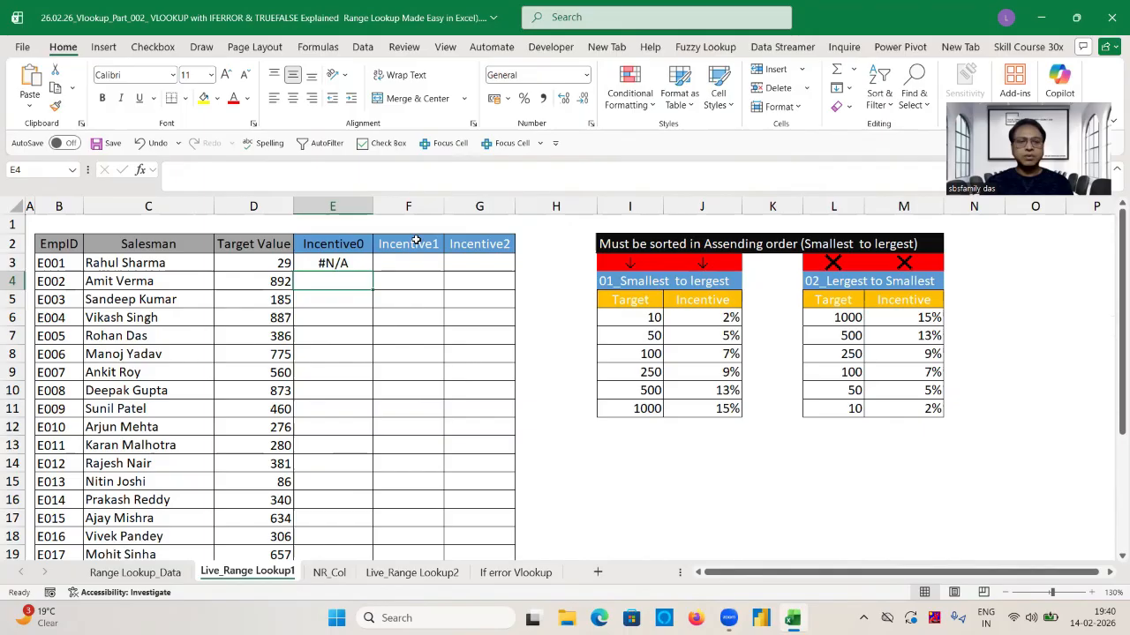
{"action": "left_click", "coordinate": [340, 266]}
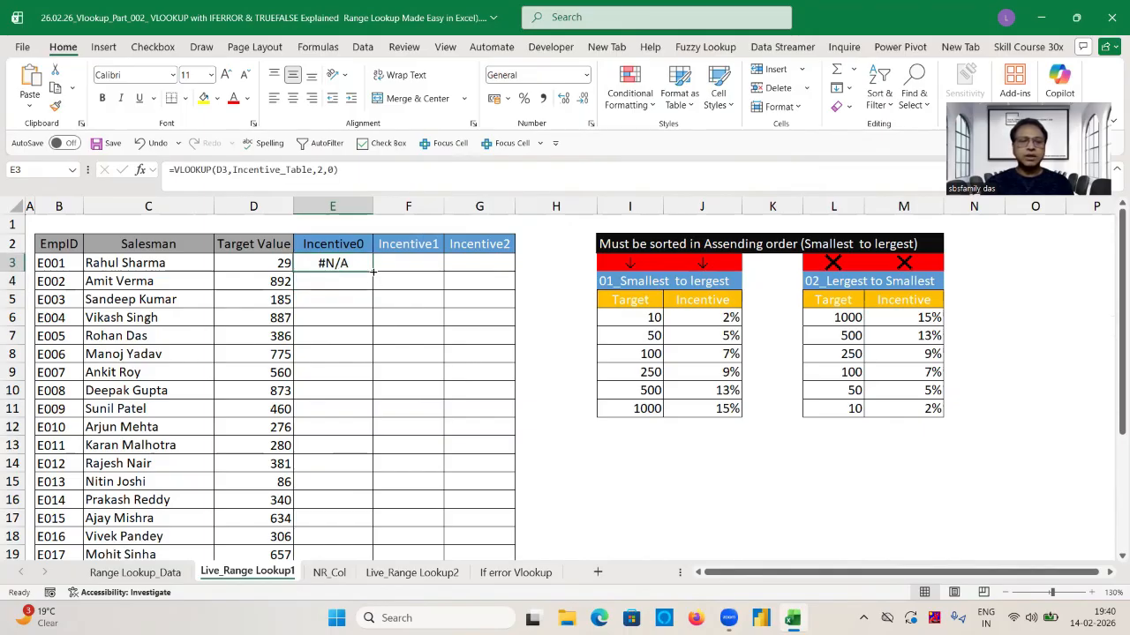
{"action": "double_click", "coordinate": [372, 272]}
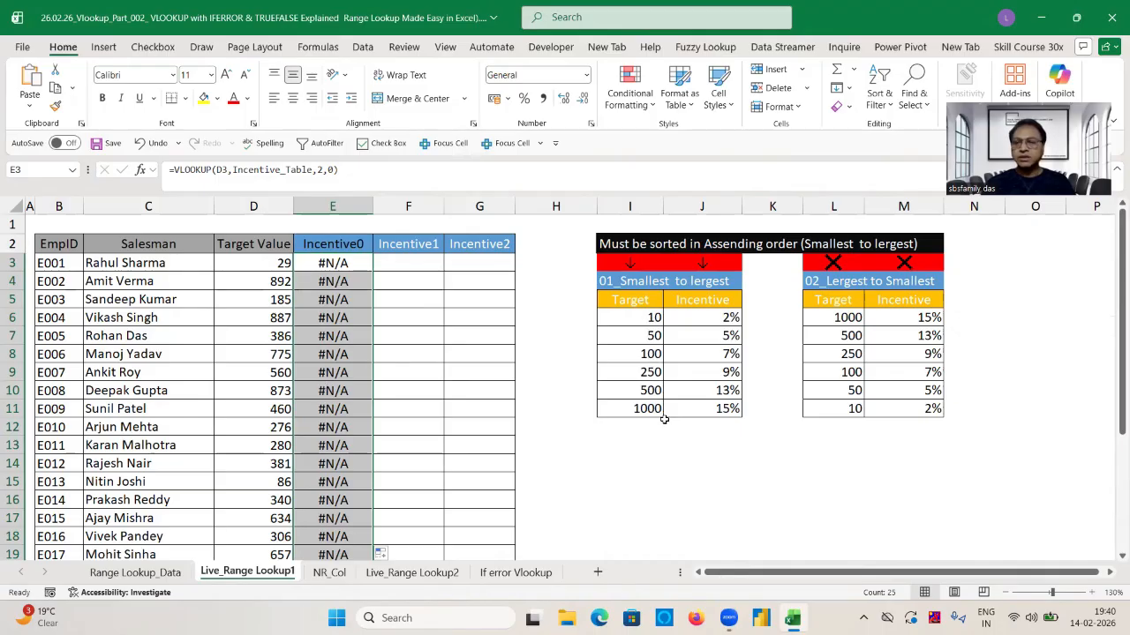
Compare the first target and incentive in the smallest-to-largest table with the exact-match formula in E3
{"action": "left_click", "coordinate": [651, 316]}
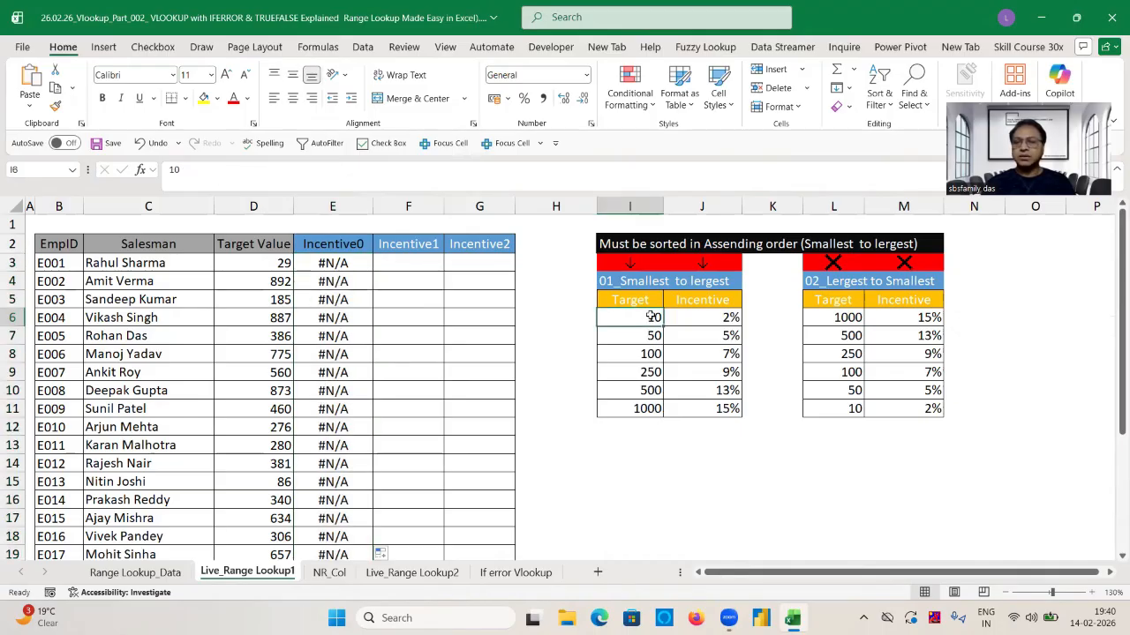
{"action": "left_click", "coordinate": [724, 319]}
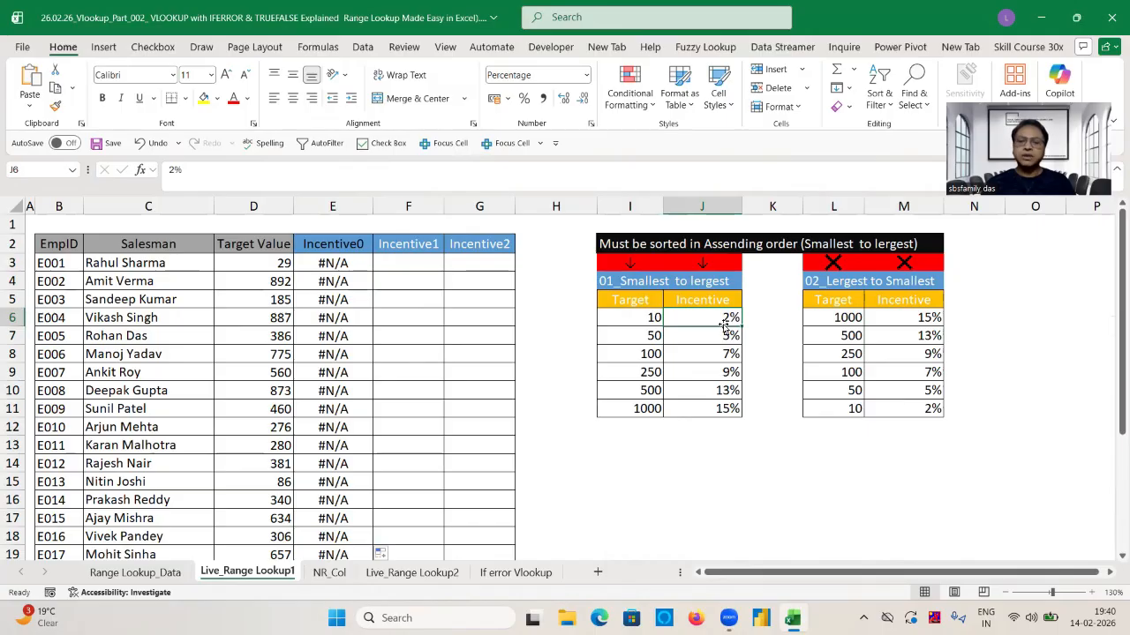
{"action": "left_click", "coordinate": [347, 264]}
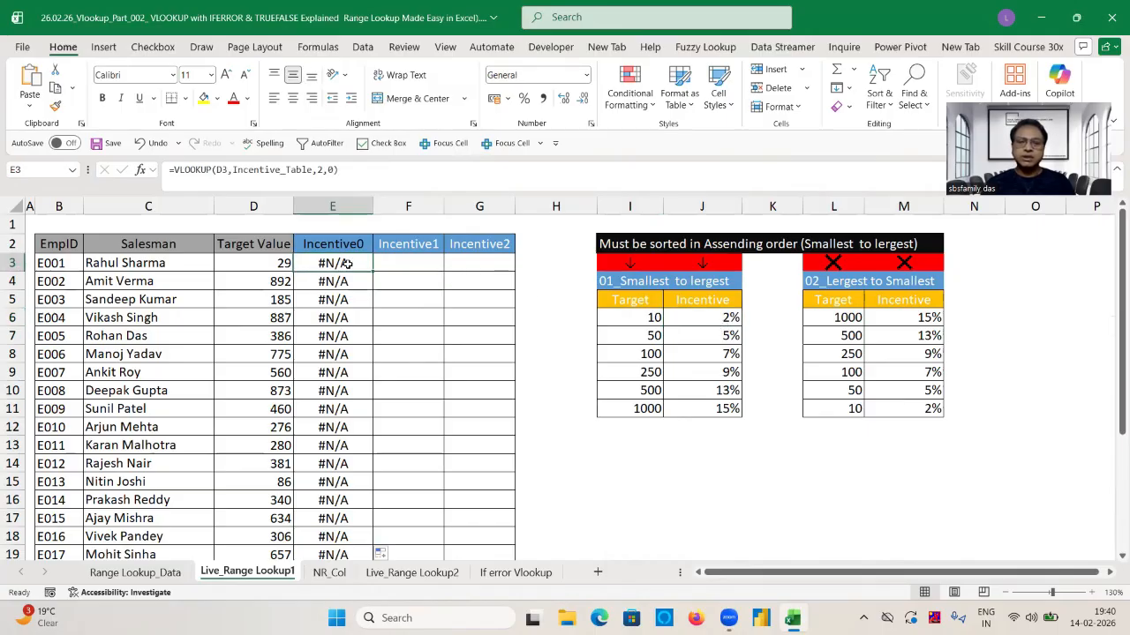
Write the exact-match formula =VLOOKUP(D3,Incentive_Table,2,0) in F3, using the smallest-to-largest table as the lookup range
{"action": "left_click", "coordinate": [416, 263]}
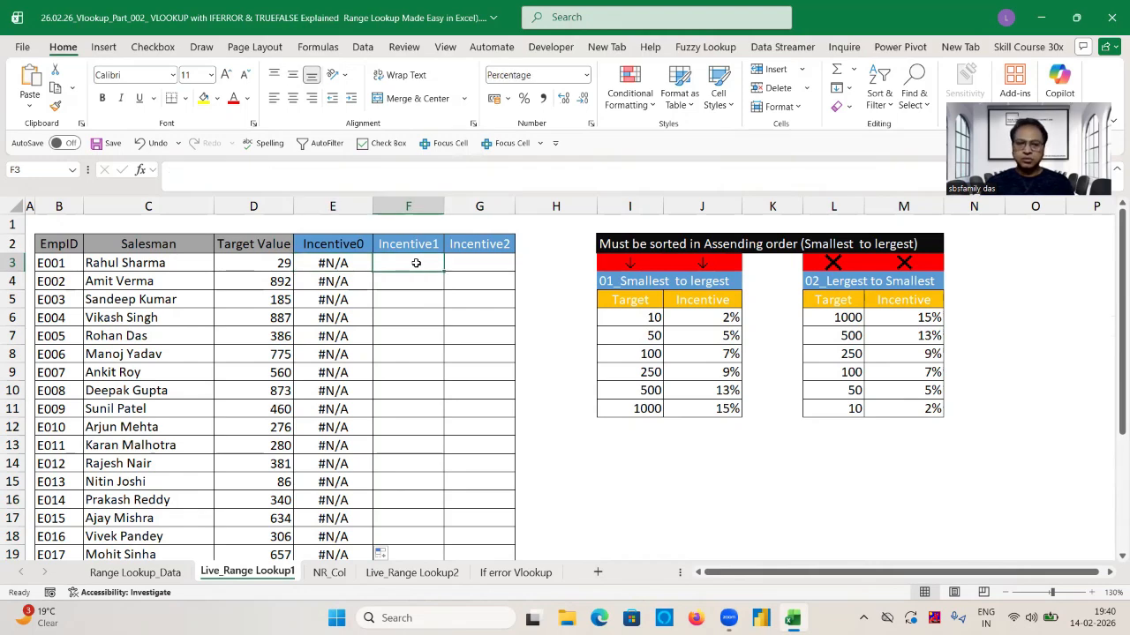
{"action": "type", "text": "=vl"}
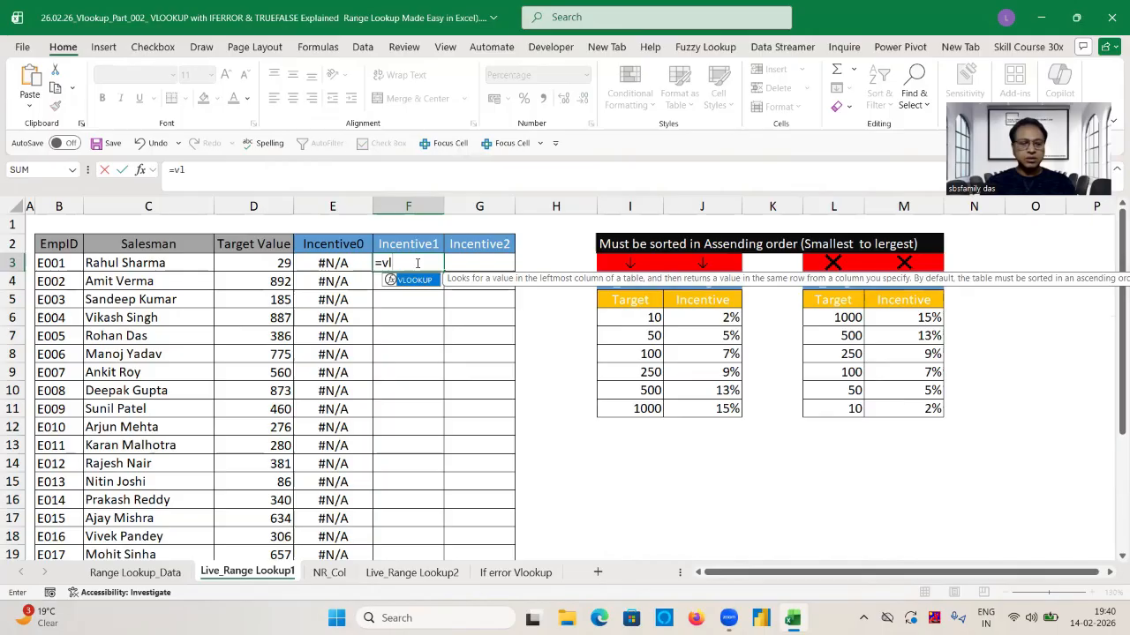
{"action": "key", "text": "Tab"}
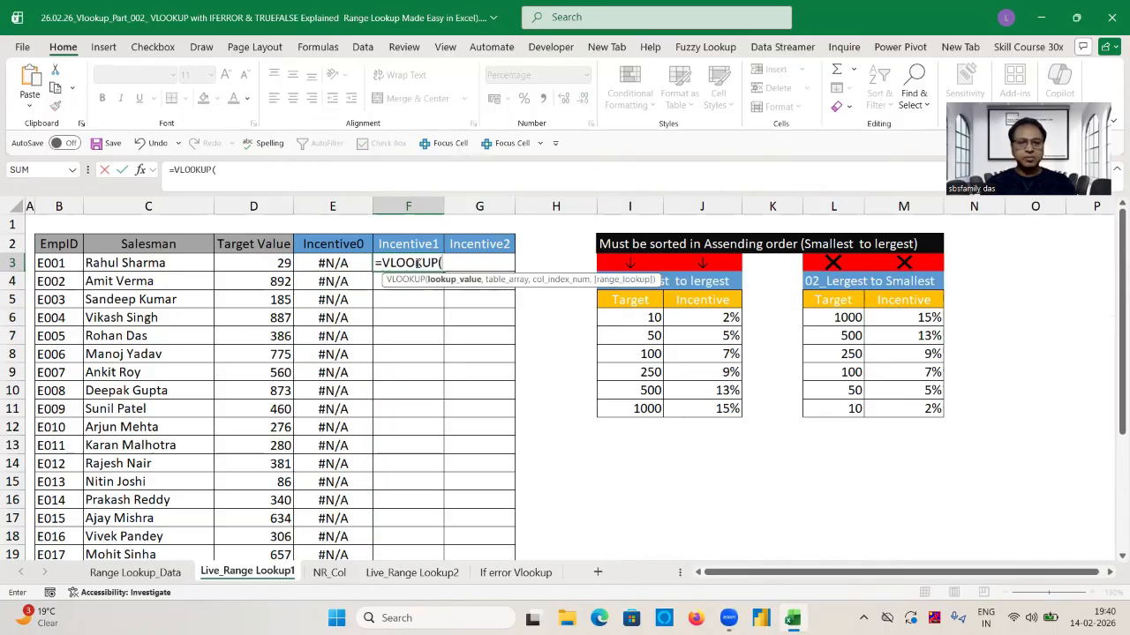
{"action": "left_click", "coordinate": [276, 262]}
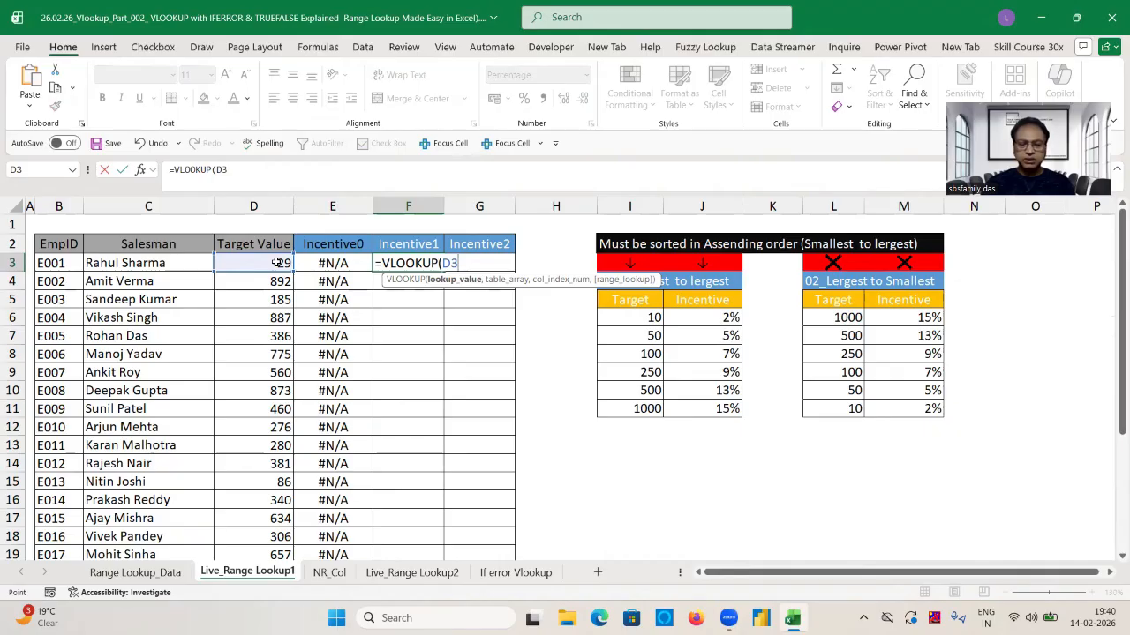
{"action": "type", "text": ","}
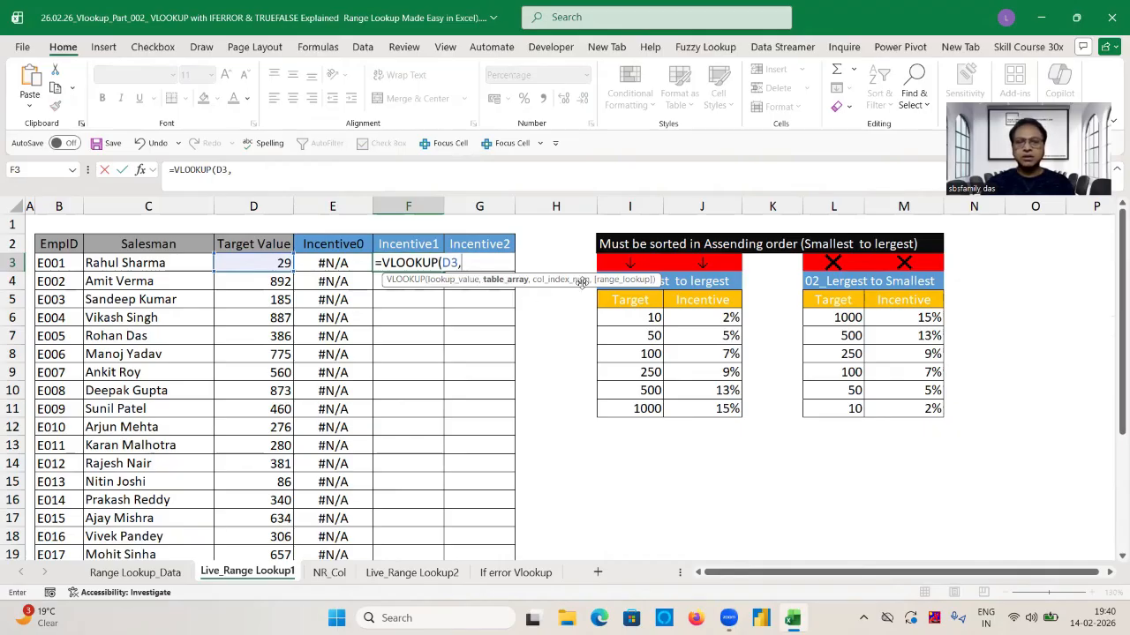
{"action": "left_click", "coordinate": [634, 300]}
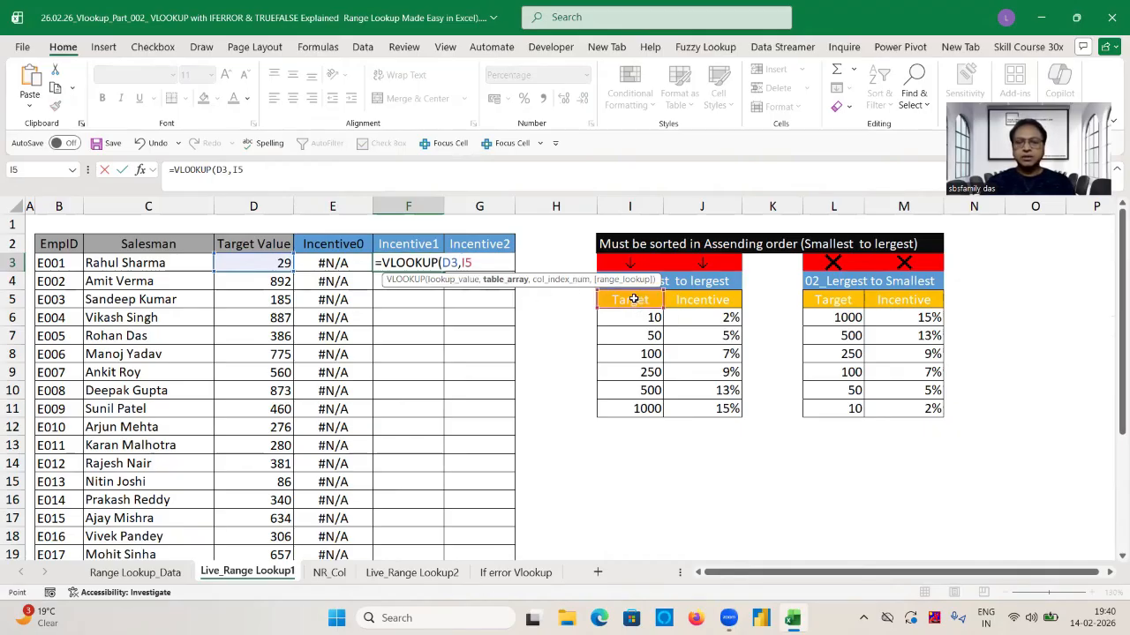
{"action": "key", "text": "ctrl+shift+Right"}
{"action": "key", "text": "ctrl+shift+Down"}
{"action": "type", "text": ","}
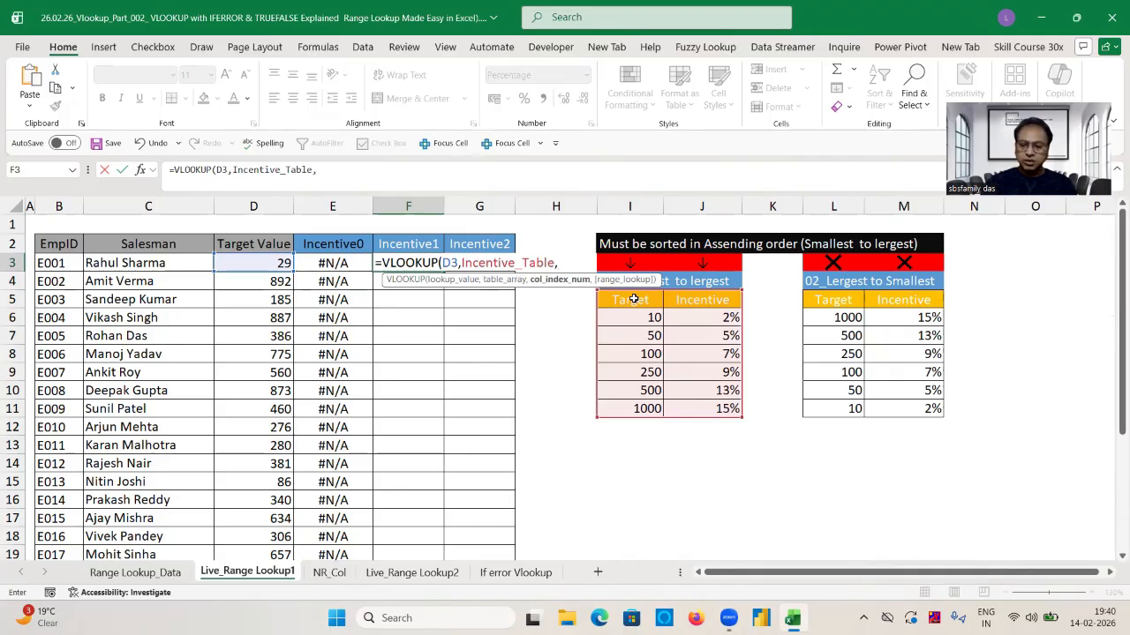
{"action": "type", "text": "2,0)"}
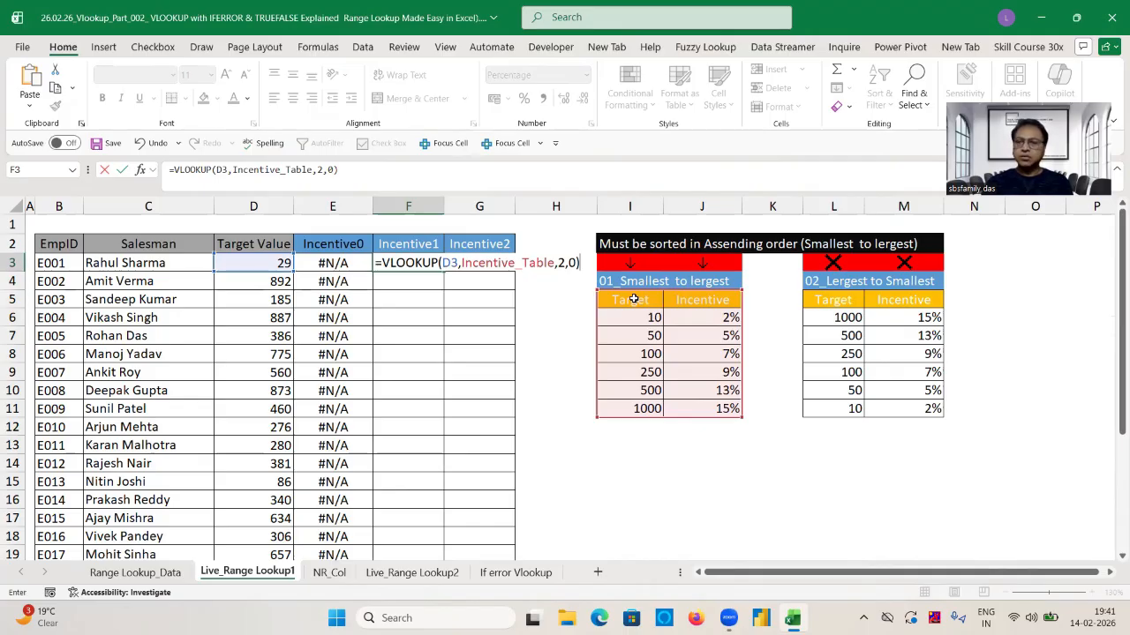
Replace the 0 match argument in F3's formula with FALSE - Exact match, and fill the formula down the Incentive1 column
{"action": "key", "text": "BackSpace"}
{"action": "key", "text": "BackSpace"}
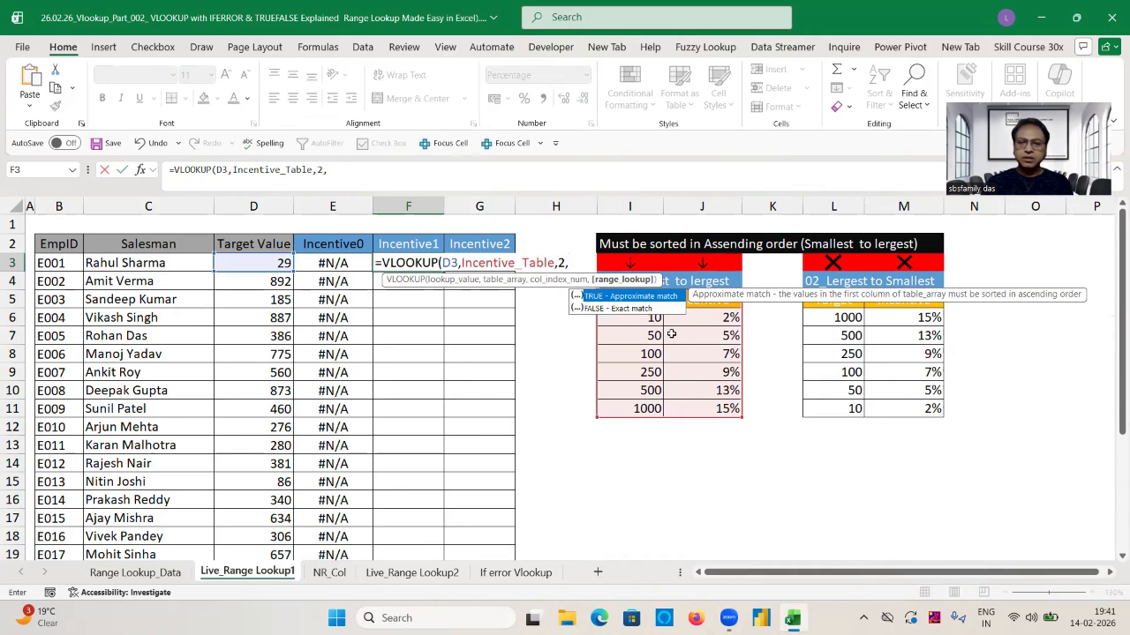
{"action": "double_click", "coordinate": [595, 308]}
{"action": "key", "text": "Return"}
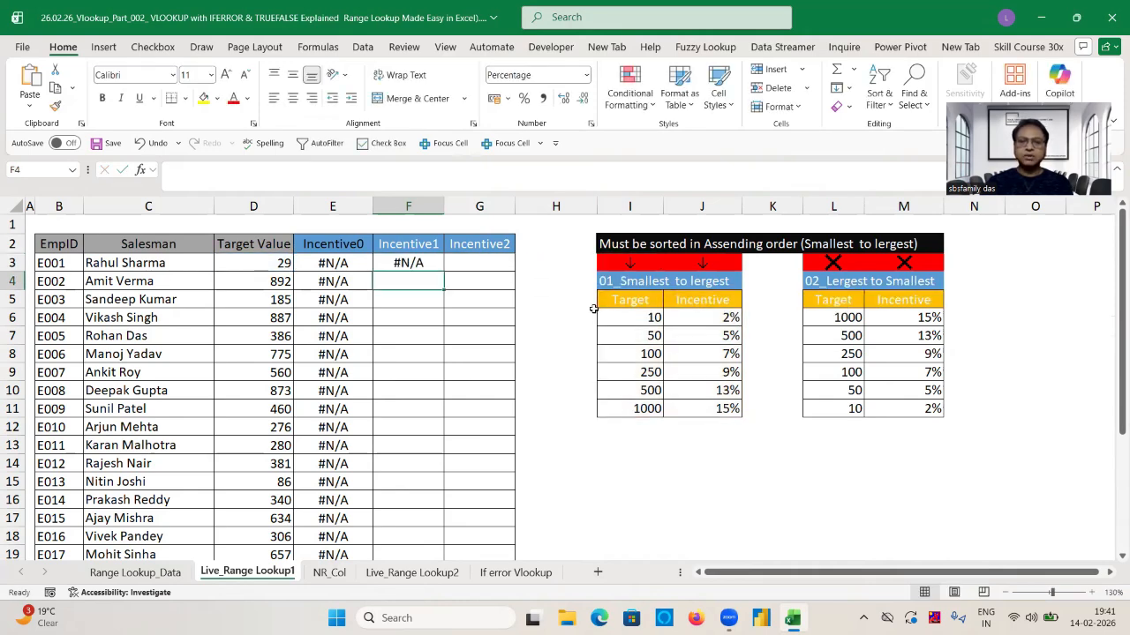
{"action": "left_click", "coordinate": [408, 262]}
{"action": "double_click", "coordinate": [444, 272]}
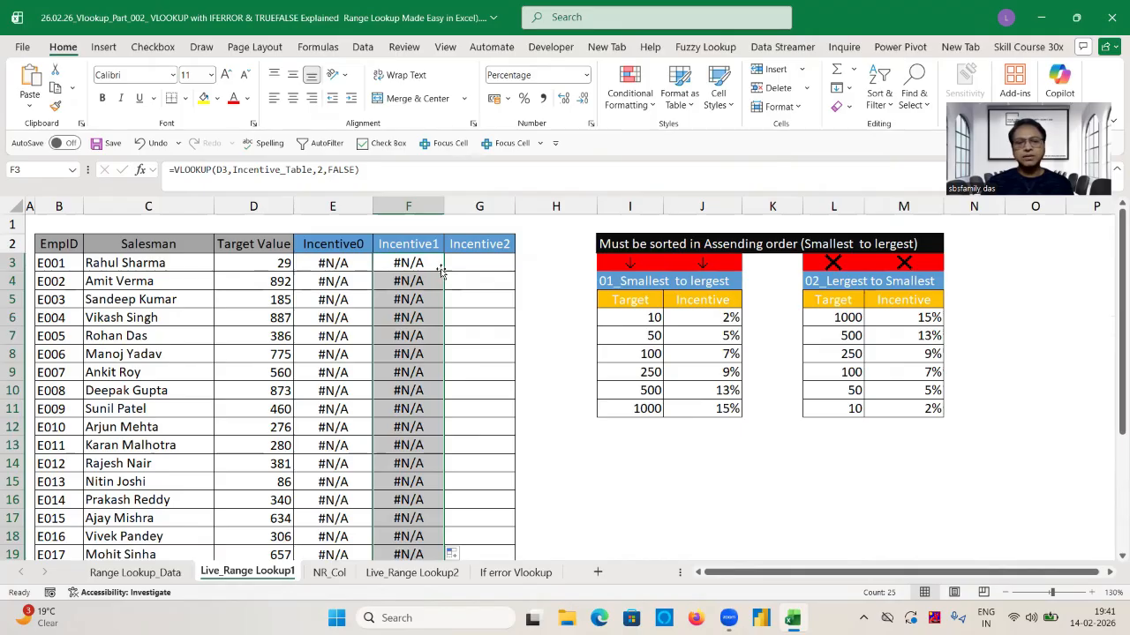
Inspect the copied formula in F4 and clear all formulas from the Incentive1 column
{"action": "left_click", "coordinate": [411, 269]}
{"action": "double_click", "coordinate": [411, 283]}
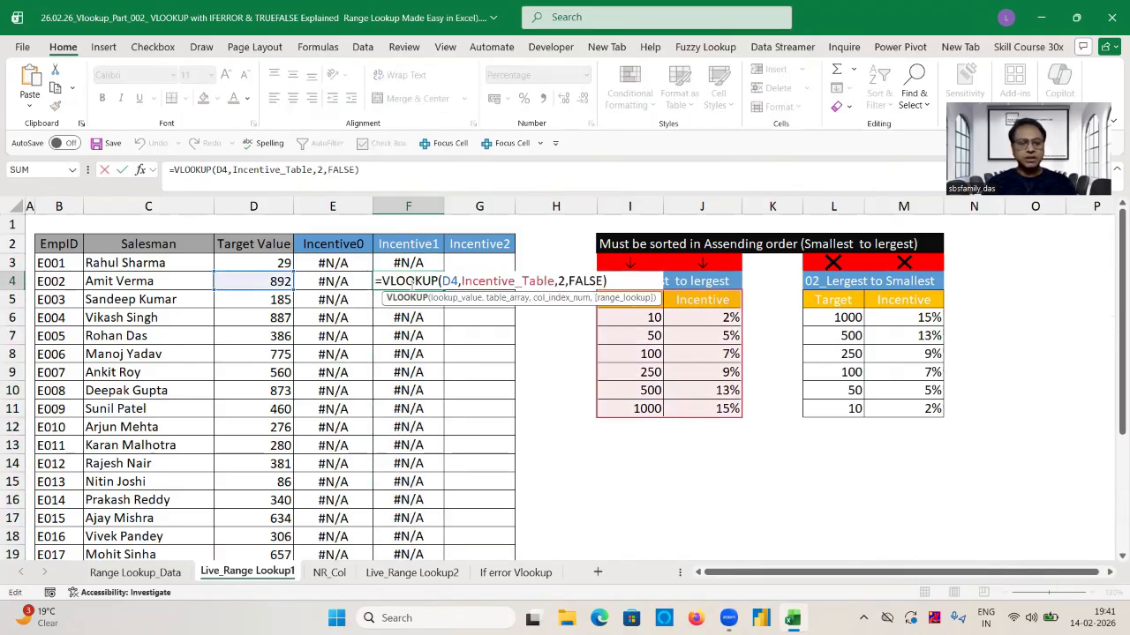
{"action": "key", "text": "Escape"}
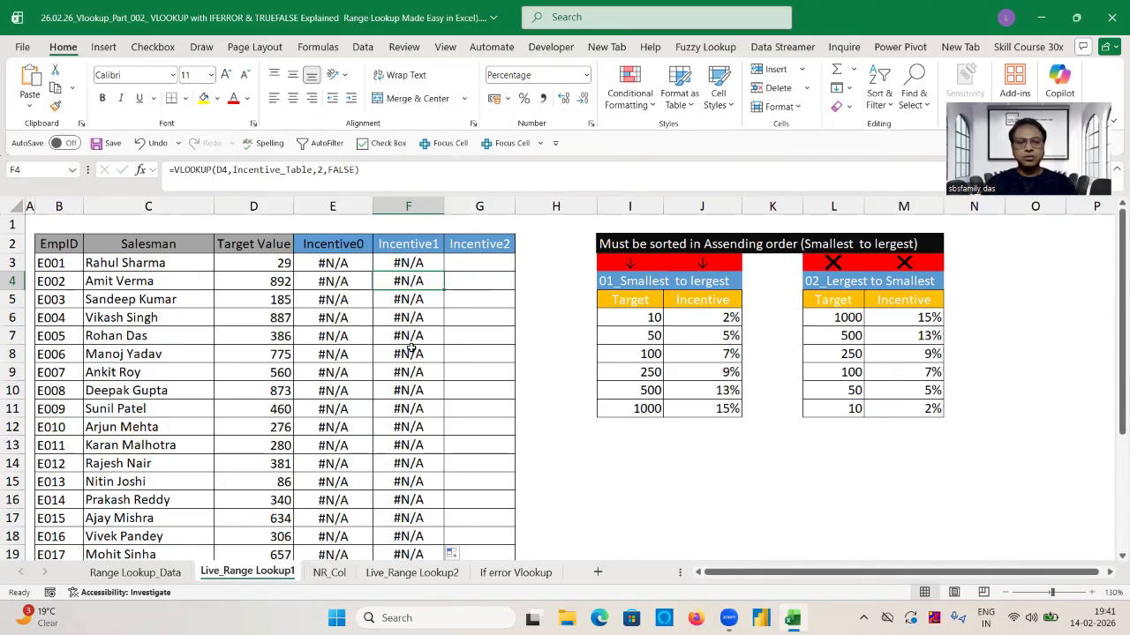
{"action": "left_click", "coordinate": [412, 263]}
{"action": "key", "text": "ctrl+shift+Down"}
{"action": "key", "text": "Delete"}
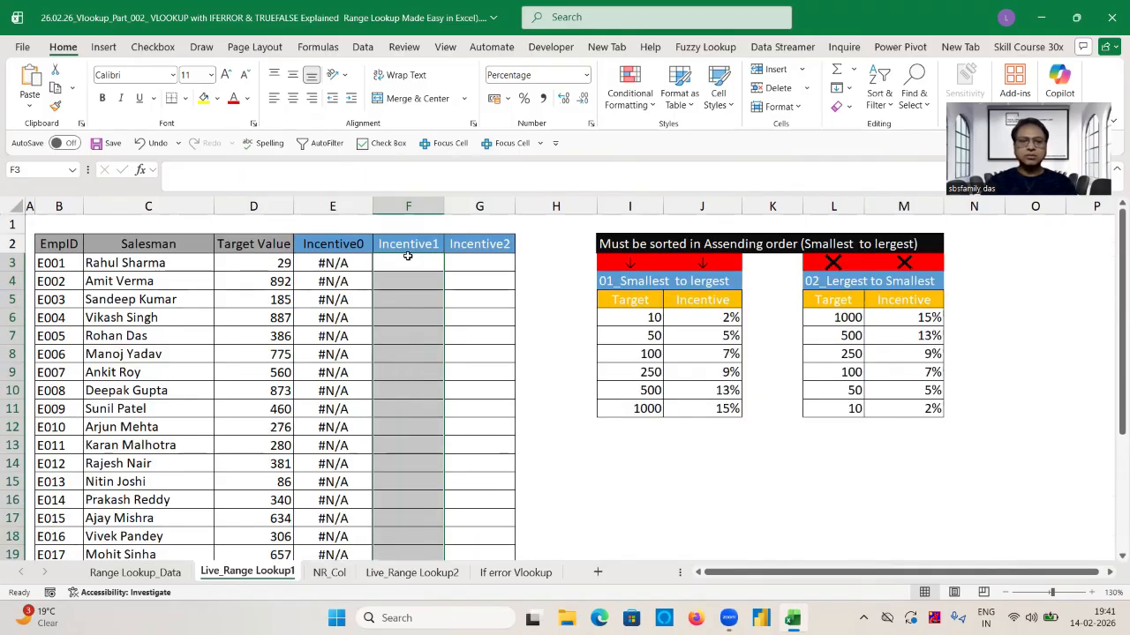
{"action": "left_click", "coordinate": [400, 265]}
{"action": "type", "text": "=vl"}
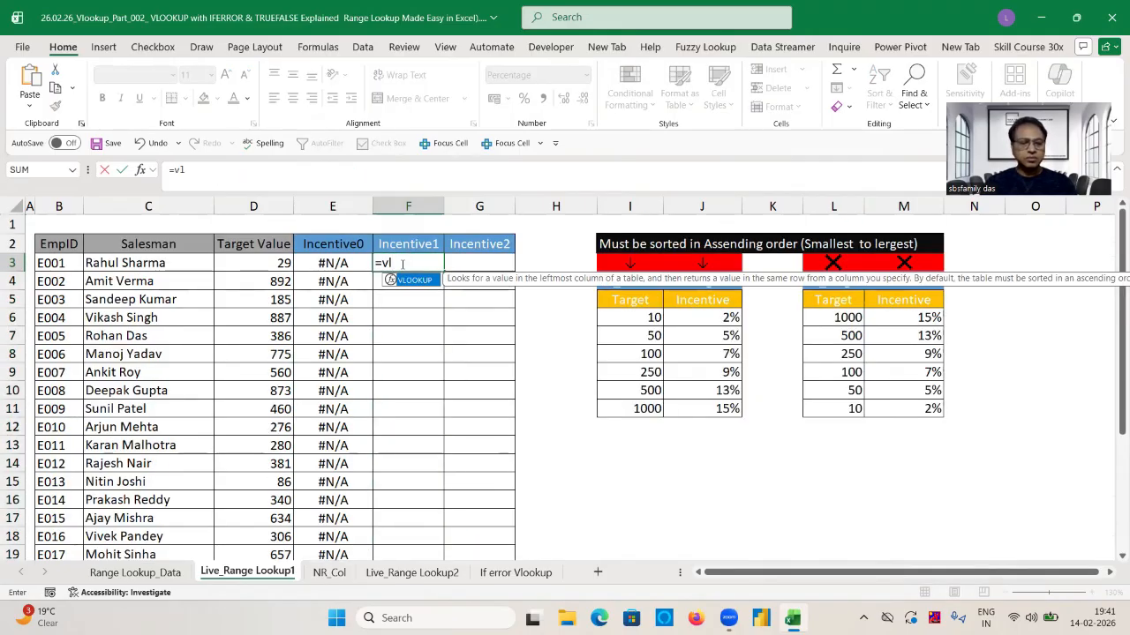
{"action": "key", "text": "Tab"}
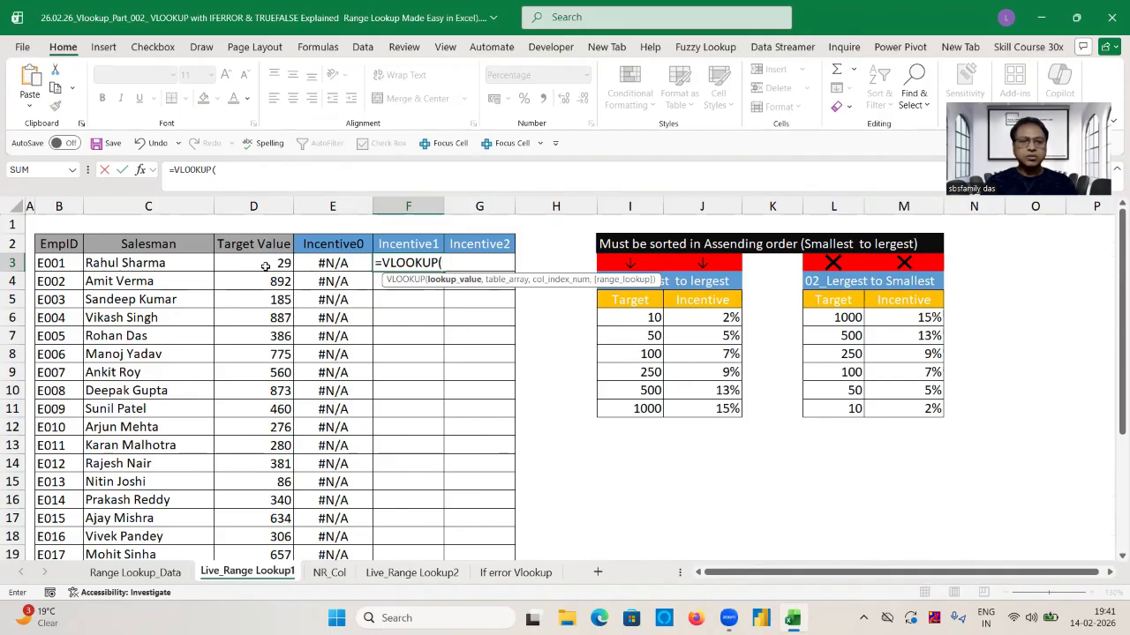
{"action": "left_click", "coordinate": [263, 266]}
{"action": "type", "text": ","}
{"action": "left_click_drag", "start_coordinate": [630, 301], "coordinate": [721, 407]}
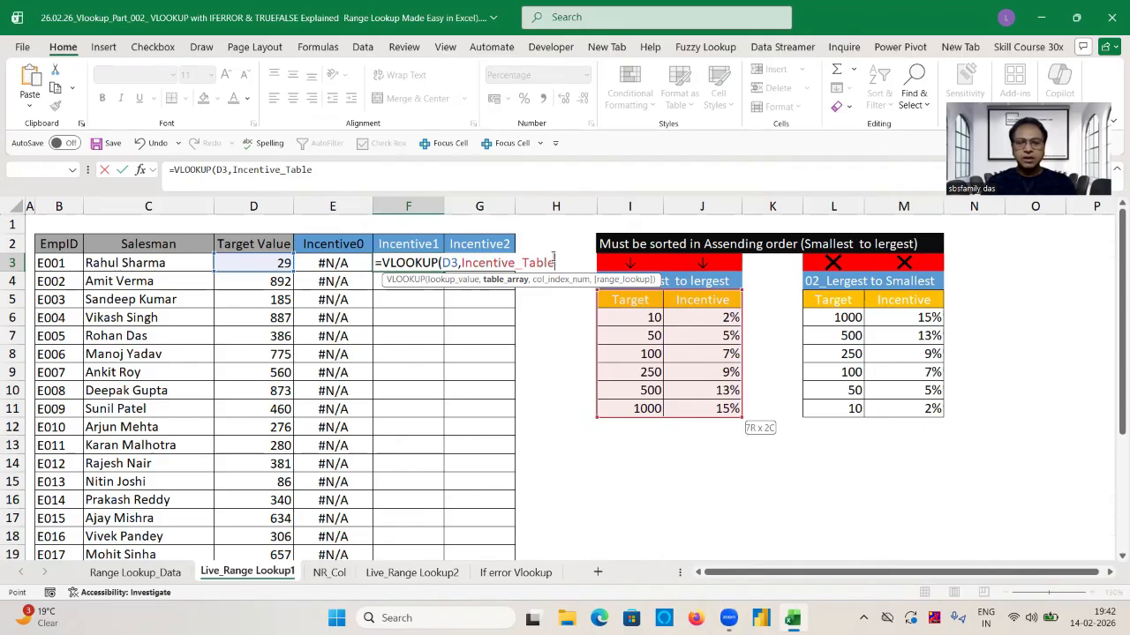
{"action": "key", "text": "Escape"}
Delete both Incentive_Table defined names, the one scoped to the sheet and the one scoped to the workbook
{"action": "left_click", "coordinate": [622, 307]}
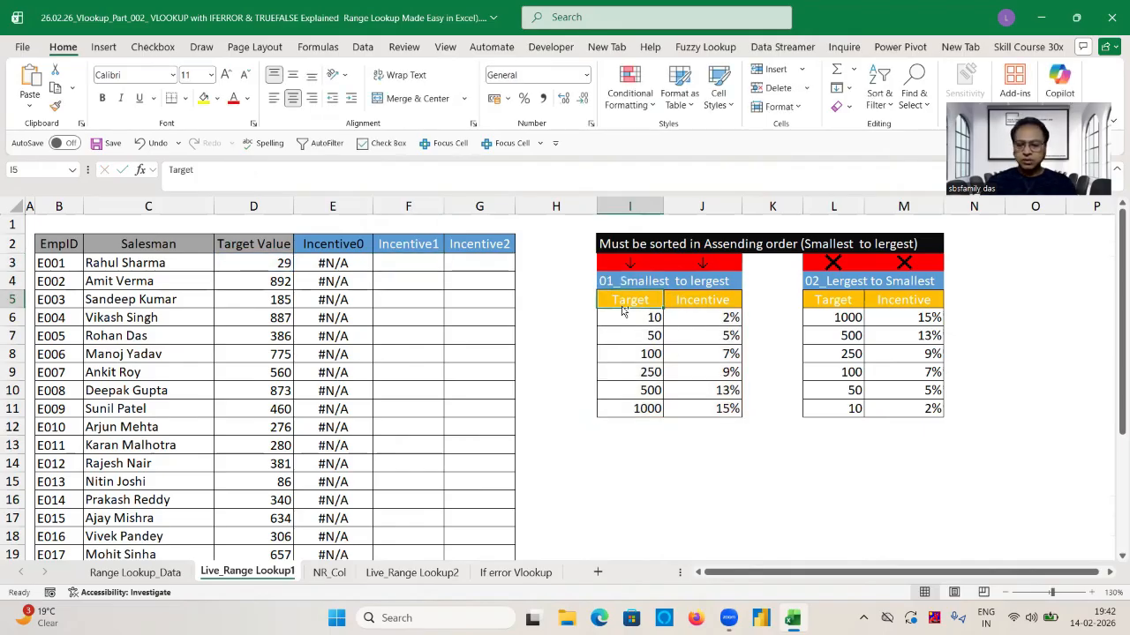
{"action": "left_click_drag", "start_coordinate": [621, 310], "coordinate": [729, 411]}
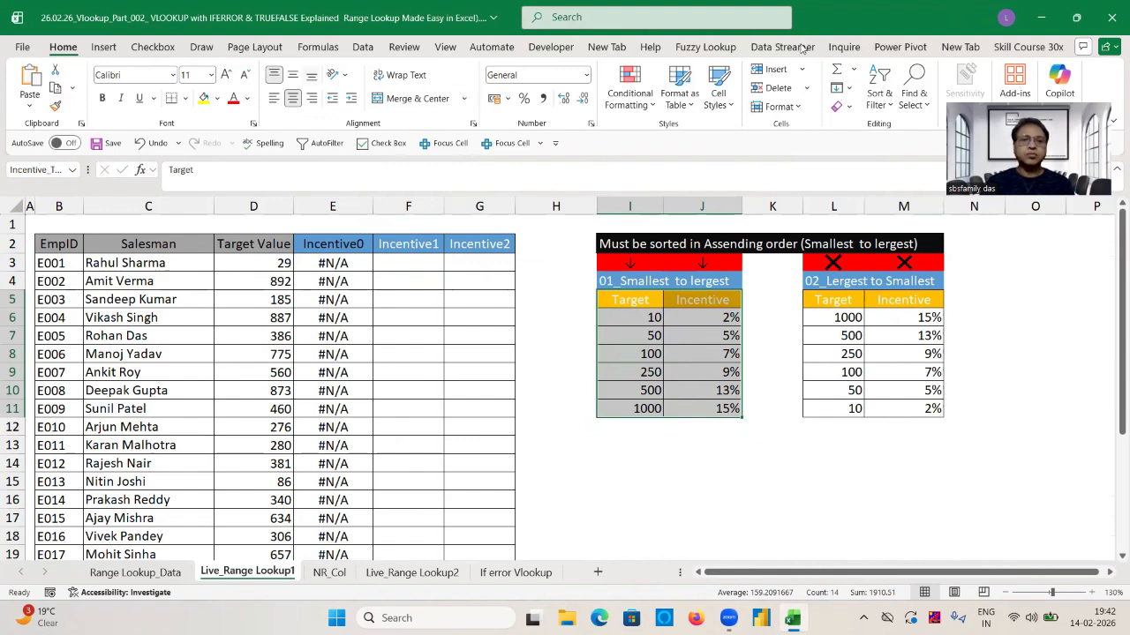
{"action": "left_click", "coordinate": [320, 48]}
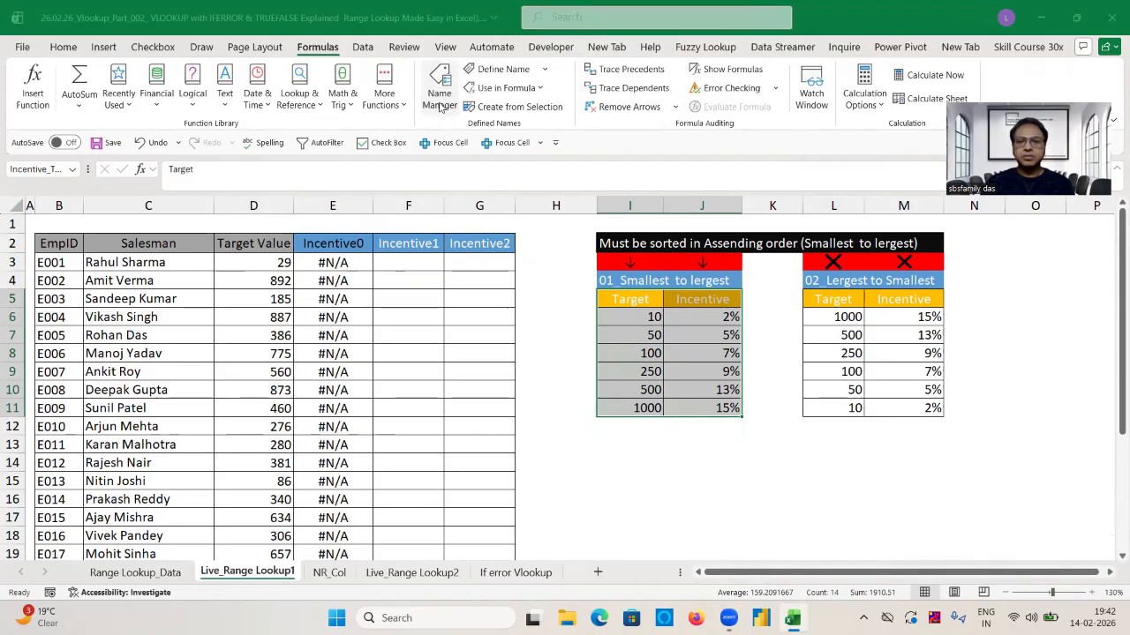
{"action": "left_click", "coordinate": [440, 105]}
{"action": "left_click", "coordinate": [309, 83]}
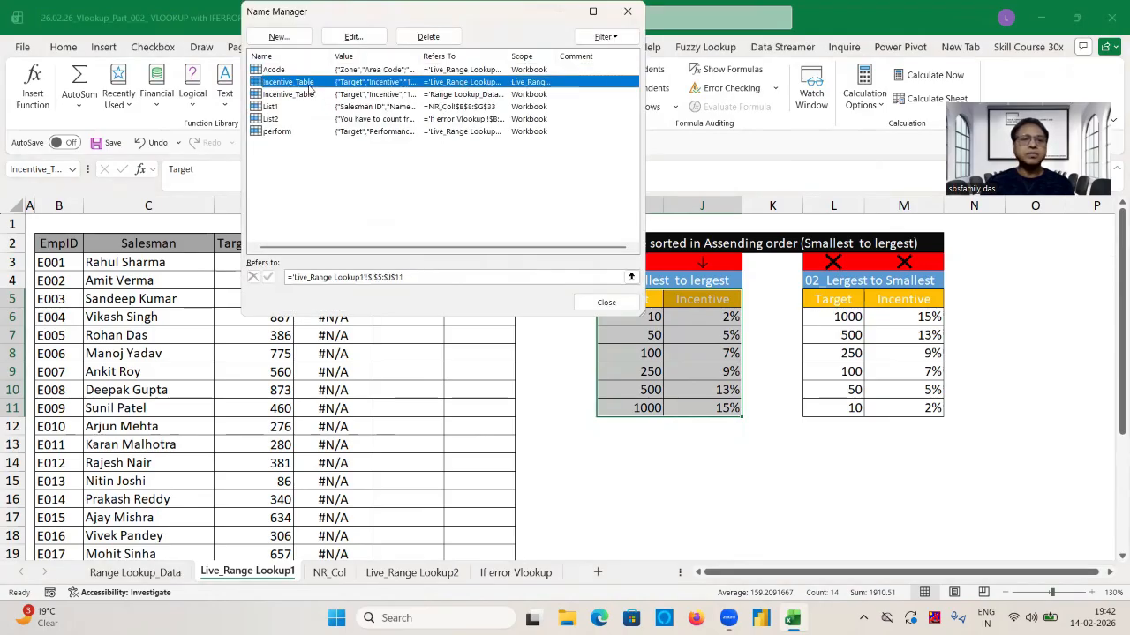
{"action": "left_click", "coordinate": [428, 36]}
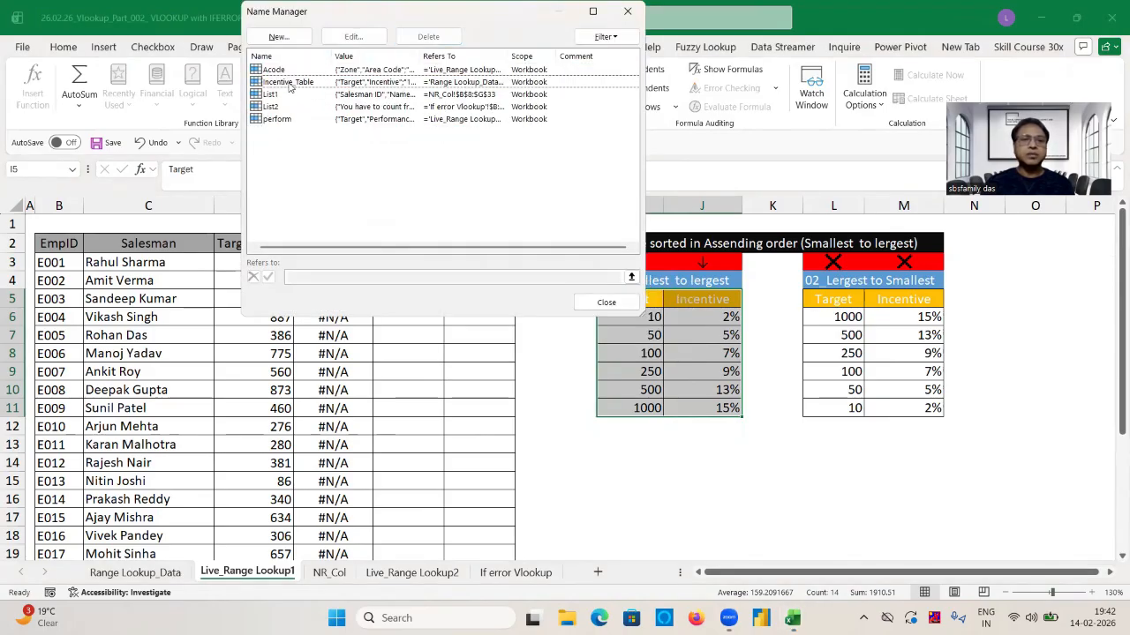
{"action": "left_click", "coordinate": [428, 36]}
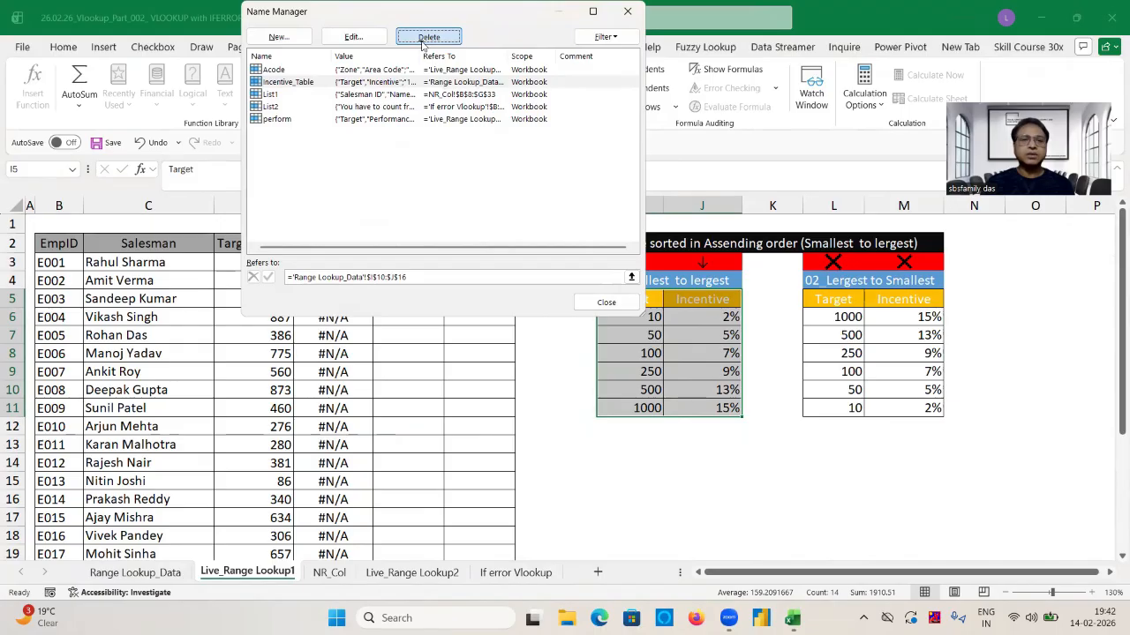
{"action": "key", "text": "Return"}
Delete the remaining defined names Acode, List1, List2 and perform, and close the Name Manager
{"action": "left_click", "coordinate": [280, 70]}
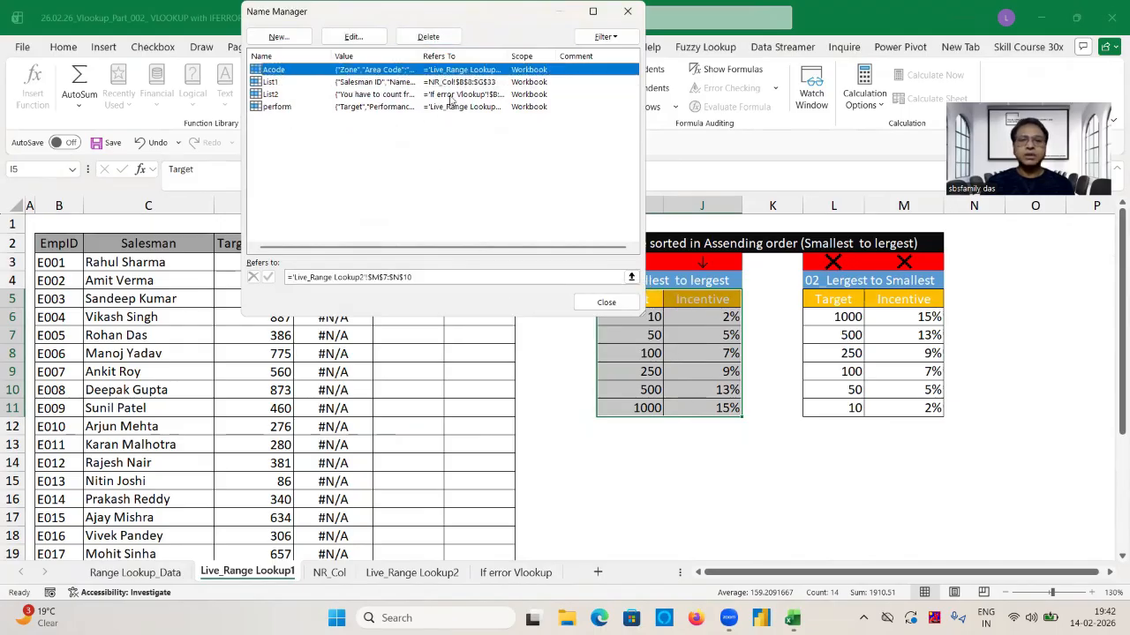
{"action": "left_click", "coordinate": [417, 40]}
{"action": "key", "text": "Return"}
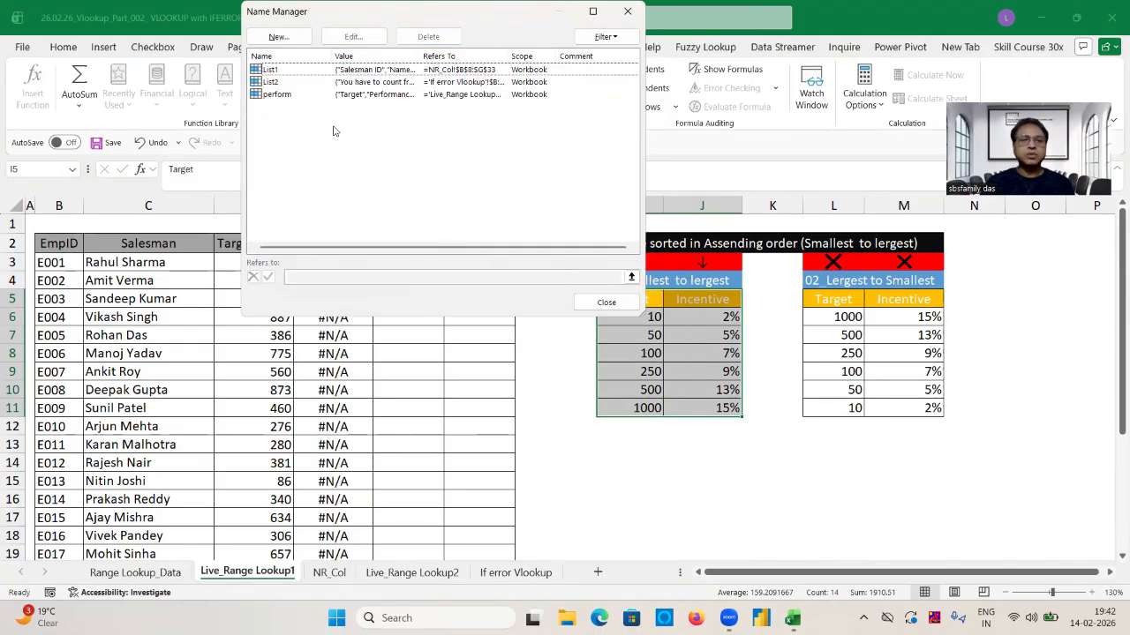
{"action": "left_click", "coordinate": [279, 70]}
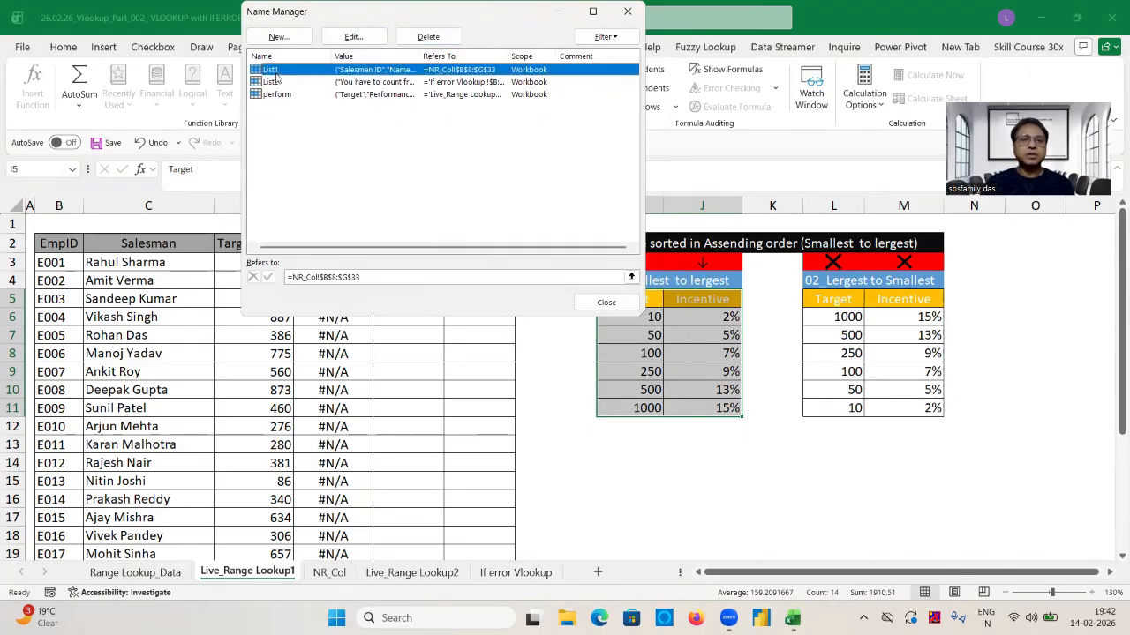
{"action": "left_click", "coordinate": [428, 38]}
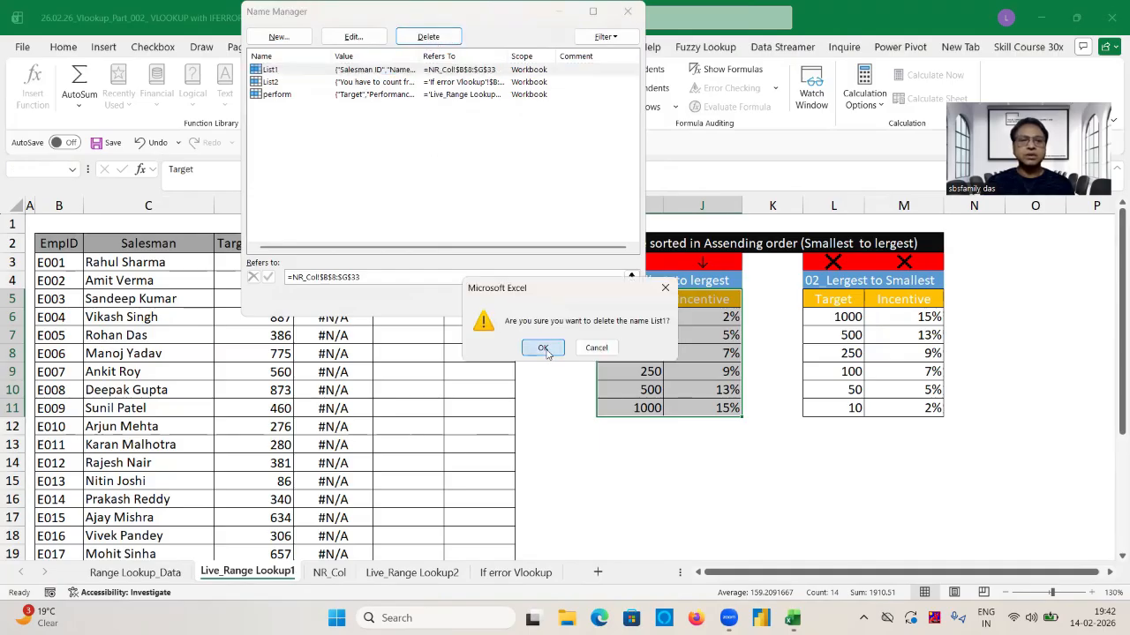
{"action": "left_click", "coordinate": [542, 347]}
{"action": "left_click", "coordinate": [428, 38]}
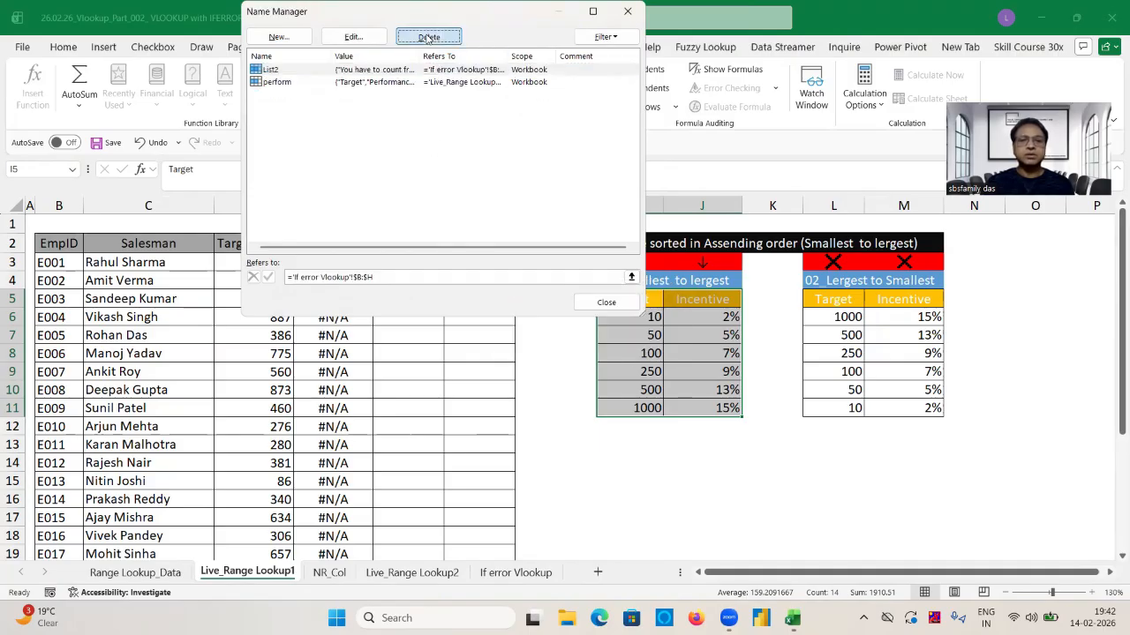
{"action": "left_click", "coordinate": [542, 347]}
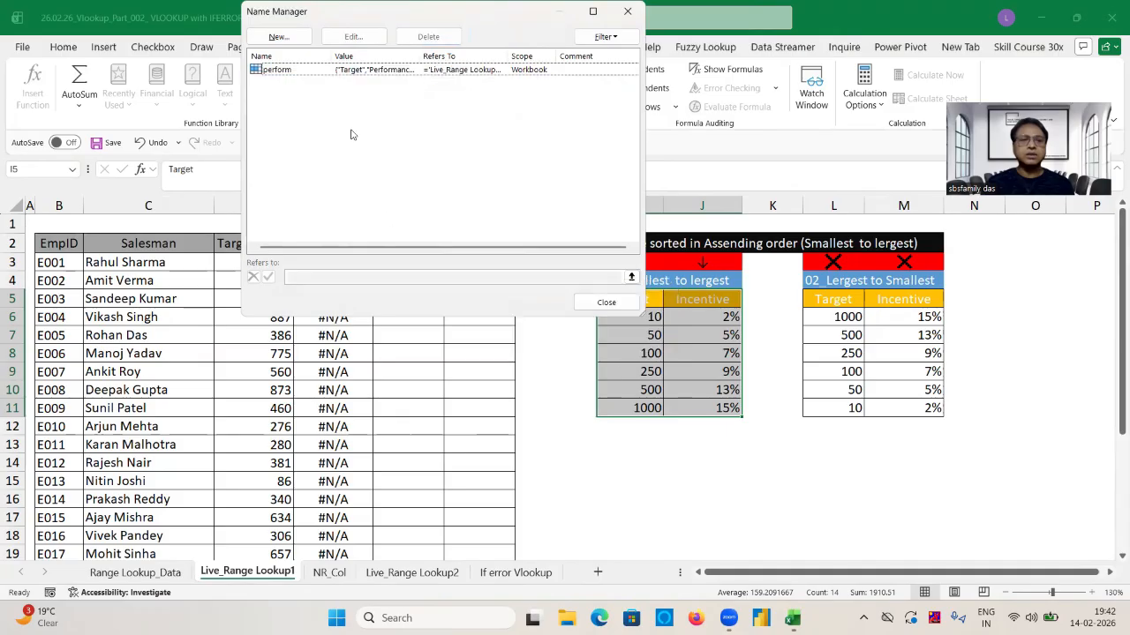
{"action": "left_click", "coordinate": [286, 74]}
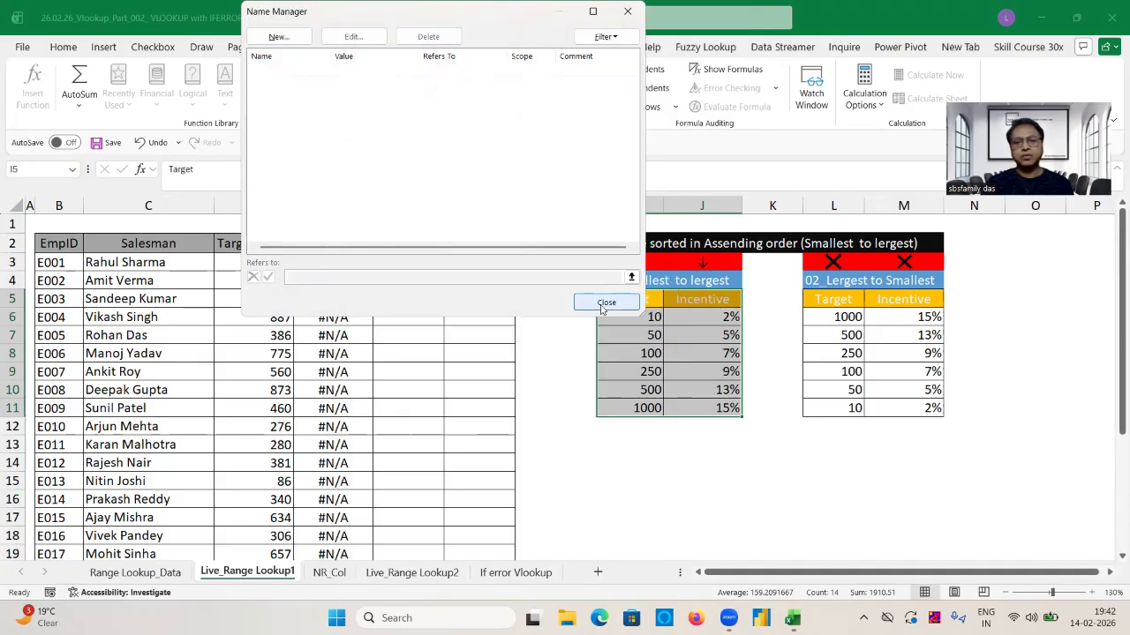
{"action": "left_click", "coordinate": [605, 302]}
Clear all the lookup formulas from the Incentive0 column, starting at E3
{"action": "left_click", "coordinate": [344, 264]}
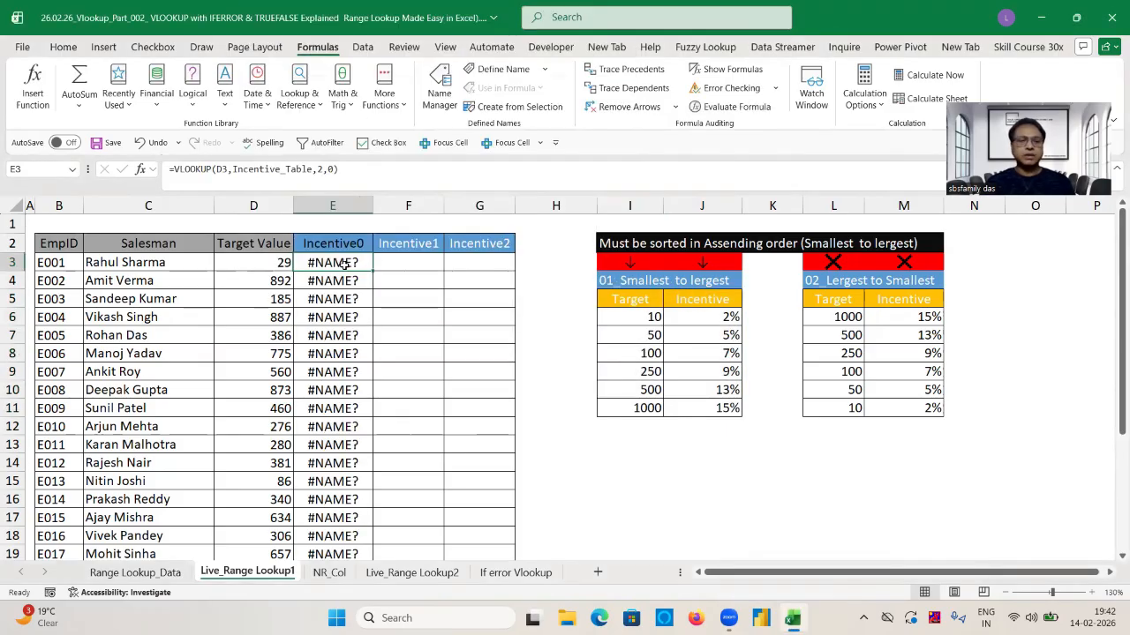
{"action": "key", "text": "ctrl+shift+Down"}
{"action": "key", "text": "Delete"}
{"action": "left_click_drag", "start_coordinate": [445, 286], "coordinate": [330, 261]}
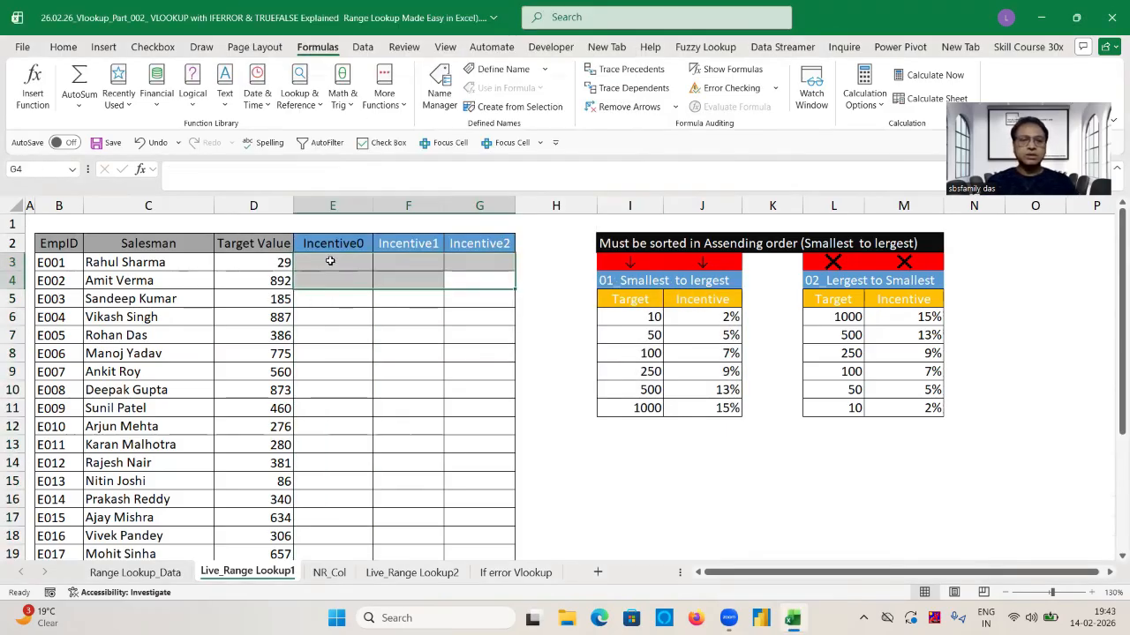
Enter =VLOOKUP(D3,$I$5:$J$11,2,0) in E3 as an exact match and fill it down the Incentive0 column
{"action": "left_click", "coordinate": [330, 261]}
{"action": "type", "text": "="}
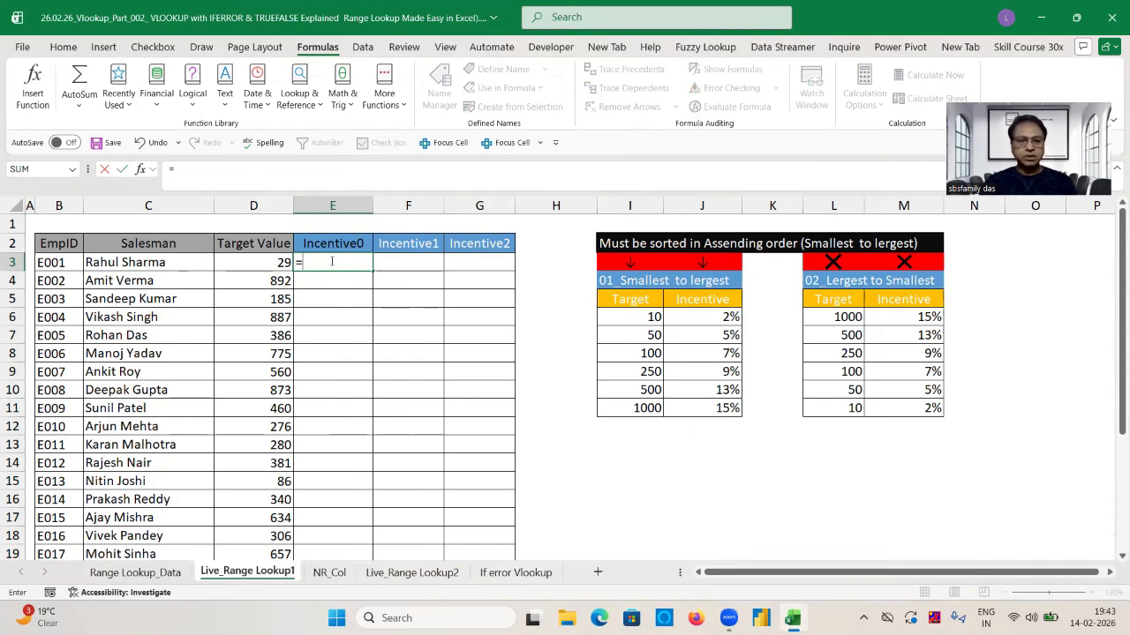
{"action": "type", "text": "vl"}
{"action": "key", "text": "Tab"}
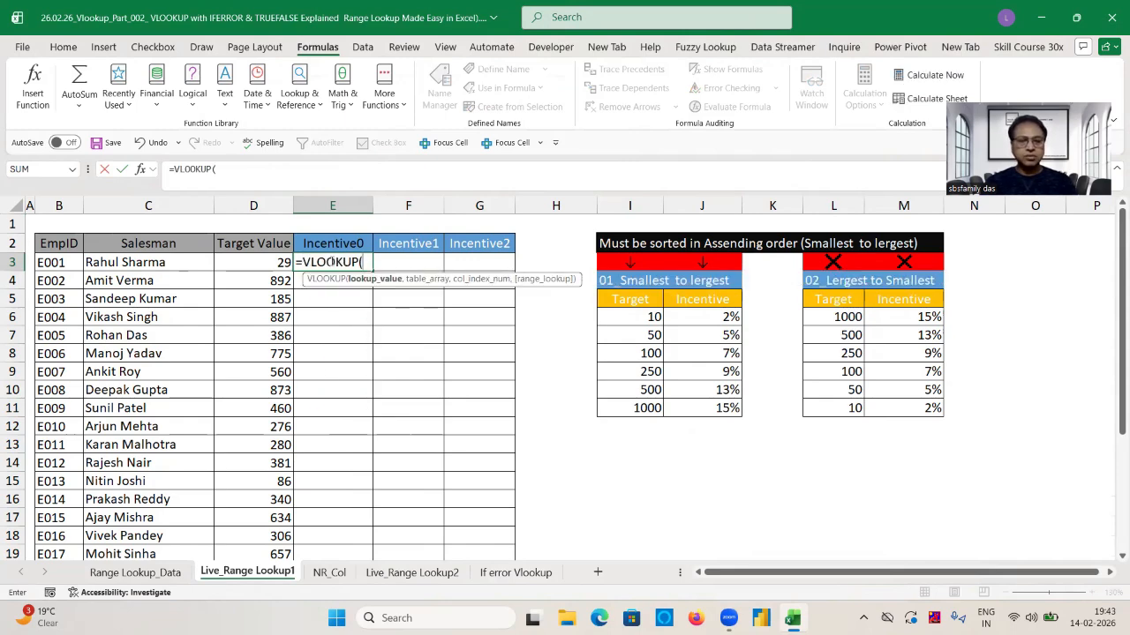
{"action": "left_click", "coordinate": [247, 257]}
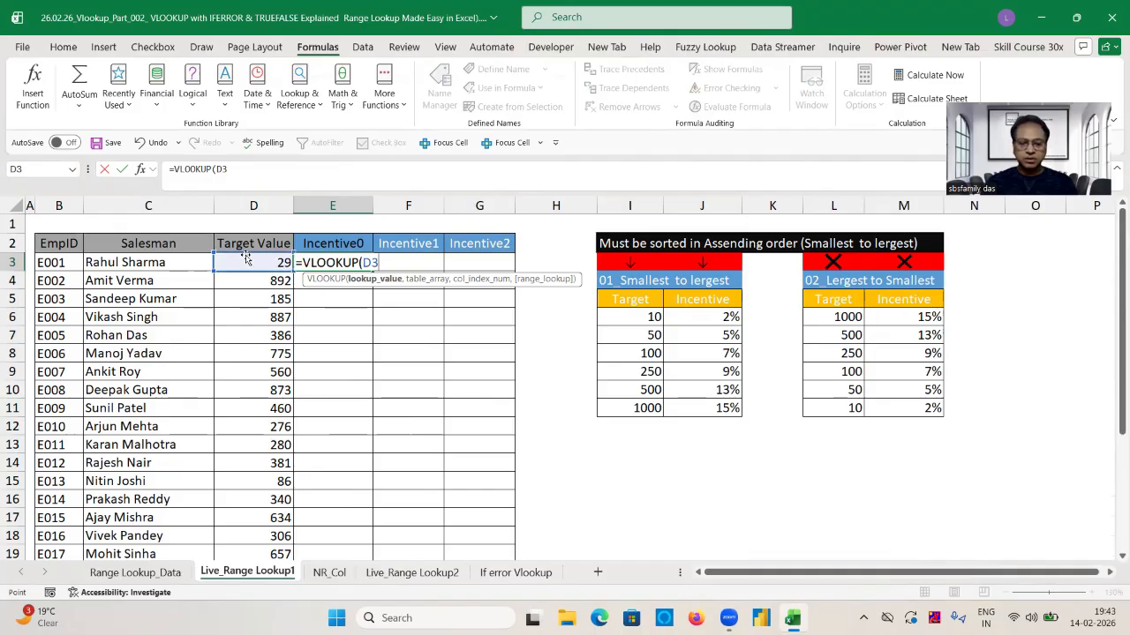
{"action": "type", "text": ","}
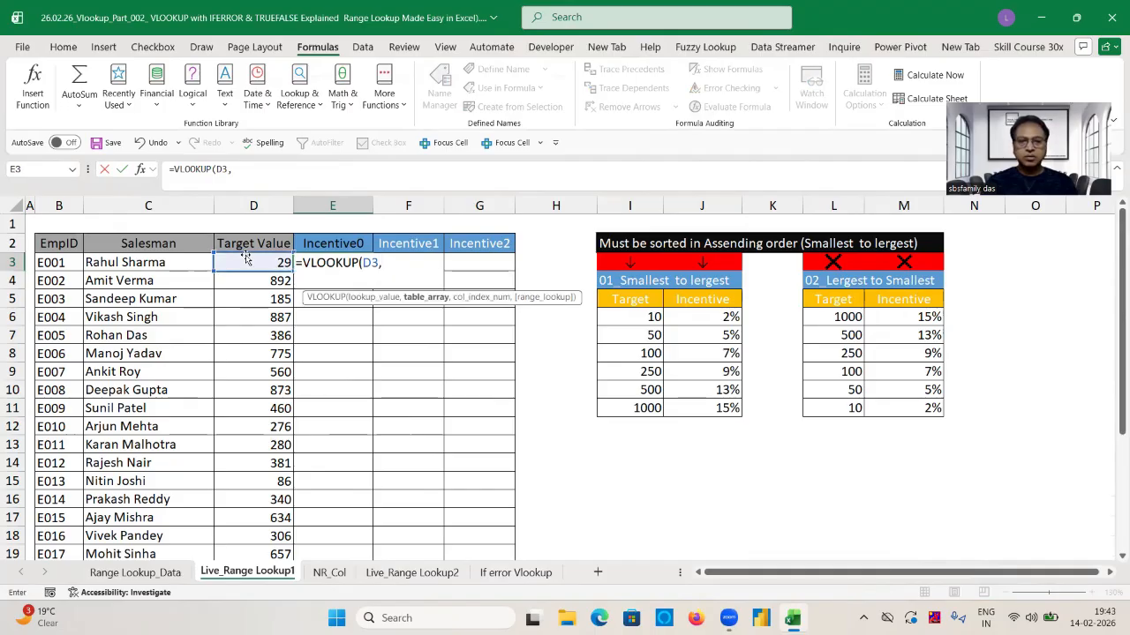
{"action": "left_click", "coordinate": [612, 297]}
{"action": "key", "text": "ctrl+shift+Right"}
{"action": "key", "text": "ctrl+shift+Down"}
{"action": "key", "text": "F4"}
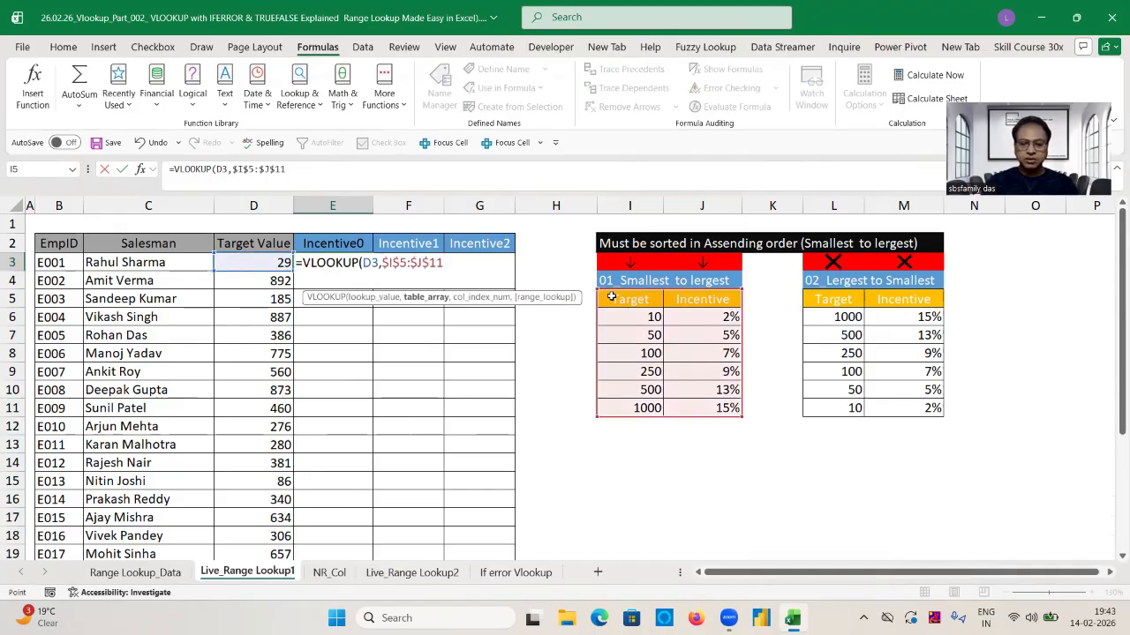
{"action": "type", "text": ",2,0"}
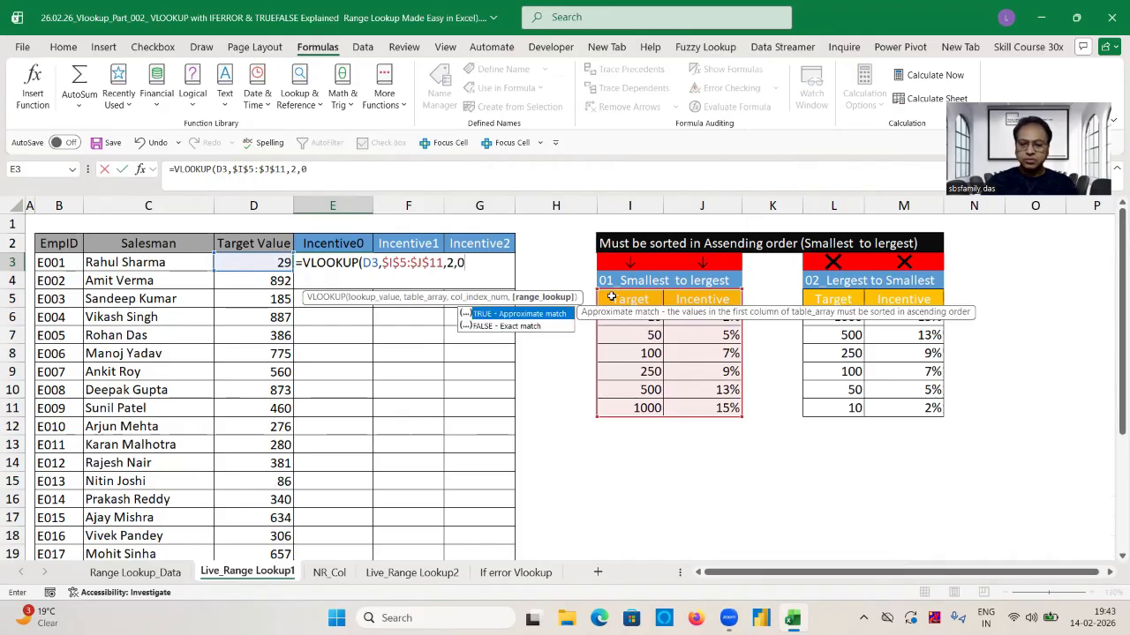
{"action": "key", "text": "Return"}
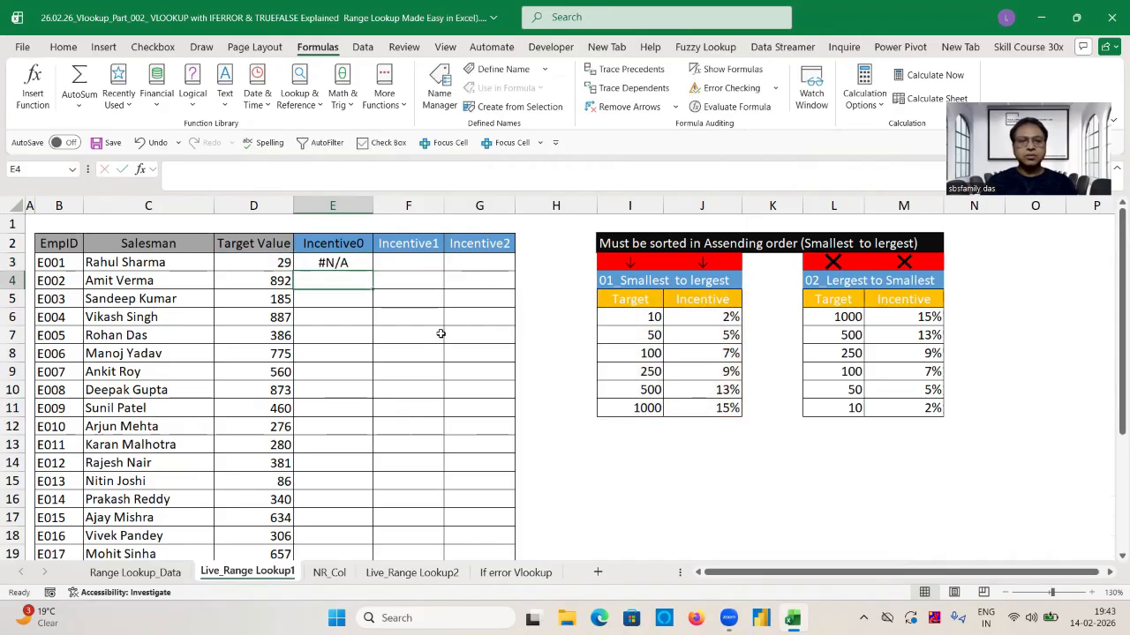
{"action": "left_click", "coordinate": [363, 262]}
{"action": "double_click", "coordinate": [372, 271]}
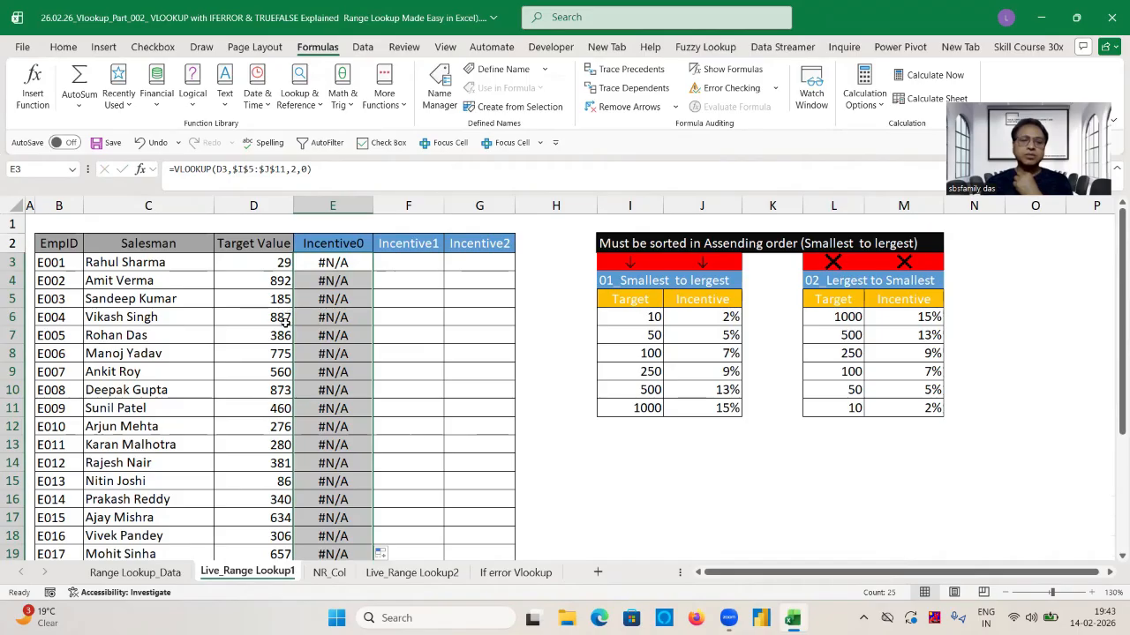
Try a target value of 10 in D3 to test the exact-match lookup, and undo the change
{"action": "left_click", "coordinate": [650, 320]}
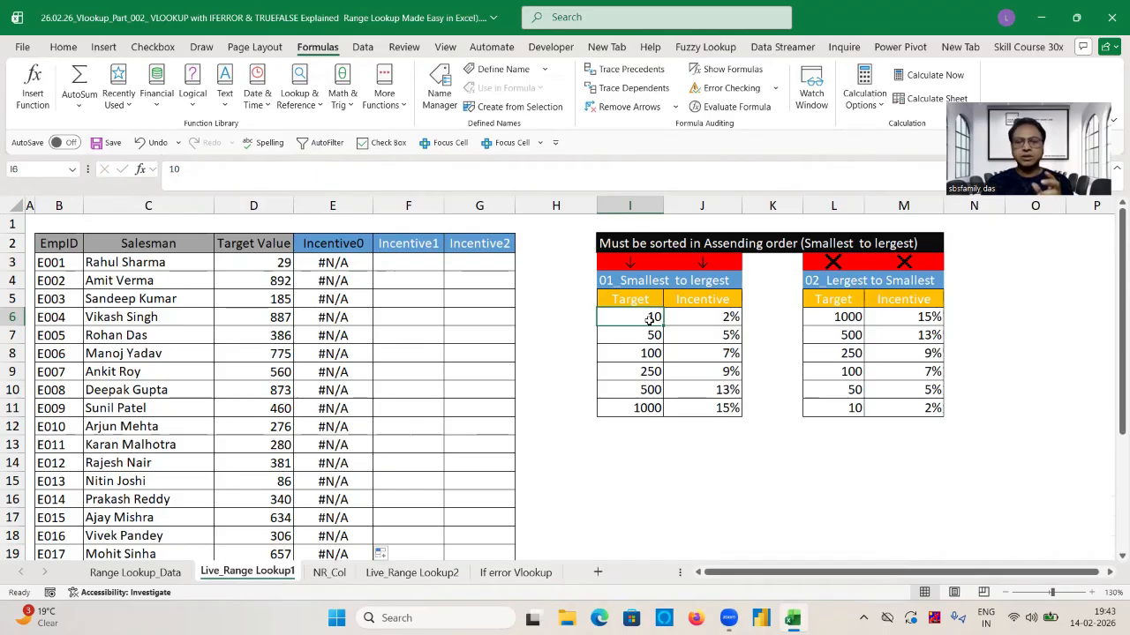
{"action": "left_click", "coordinate": [273, 262]}
{"action": "type", "text": "10"}
{"action": "key", "text": "Return"}
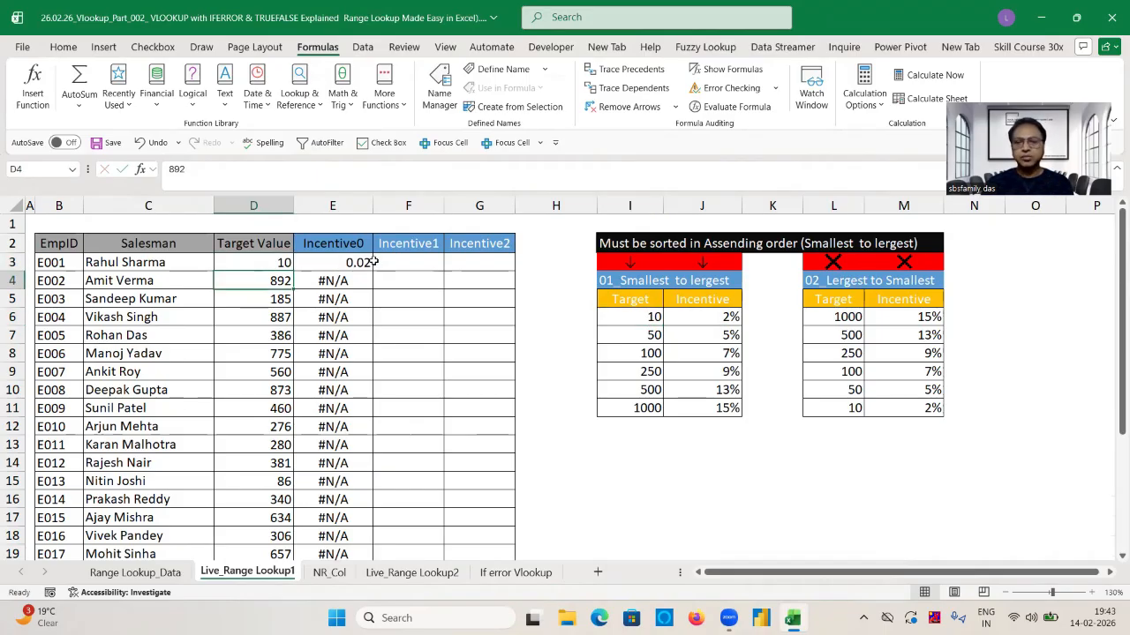
{"action": "key", "text": "ctrl+z"}
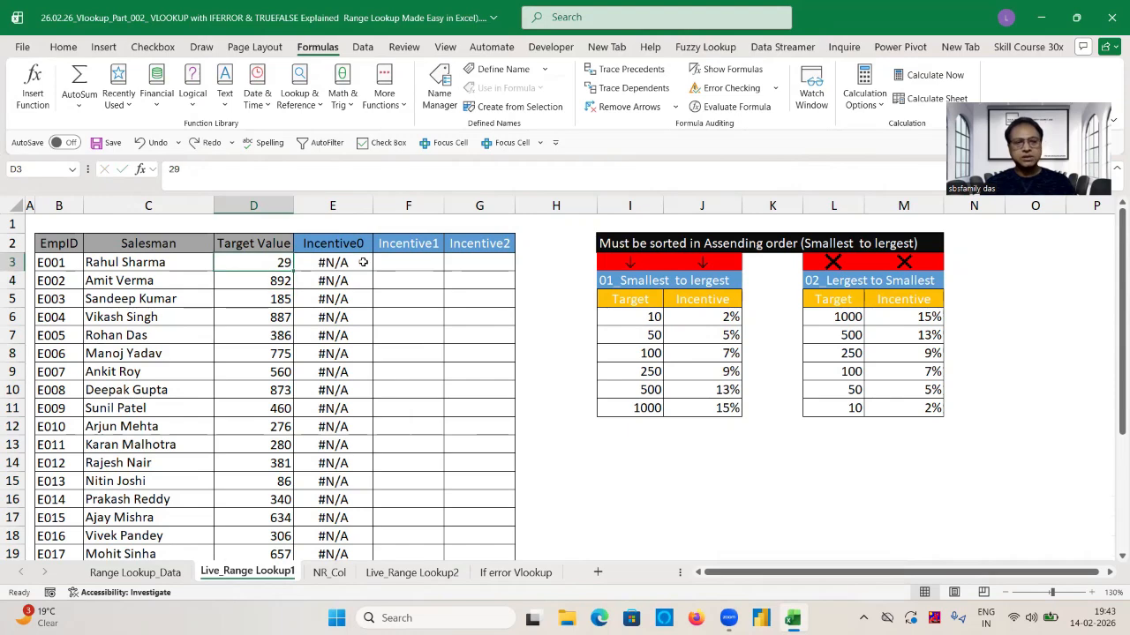
Enter =VLOOKUP(D3,$I$5:$J$11,2,1) in F3 as an approximate match and fill it down the Incentive1 column
{"action": "left_click", "coordinate": [388, 257]}
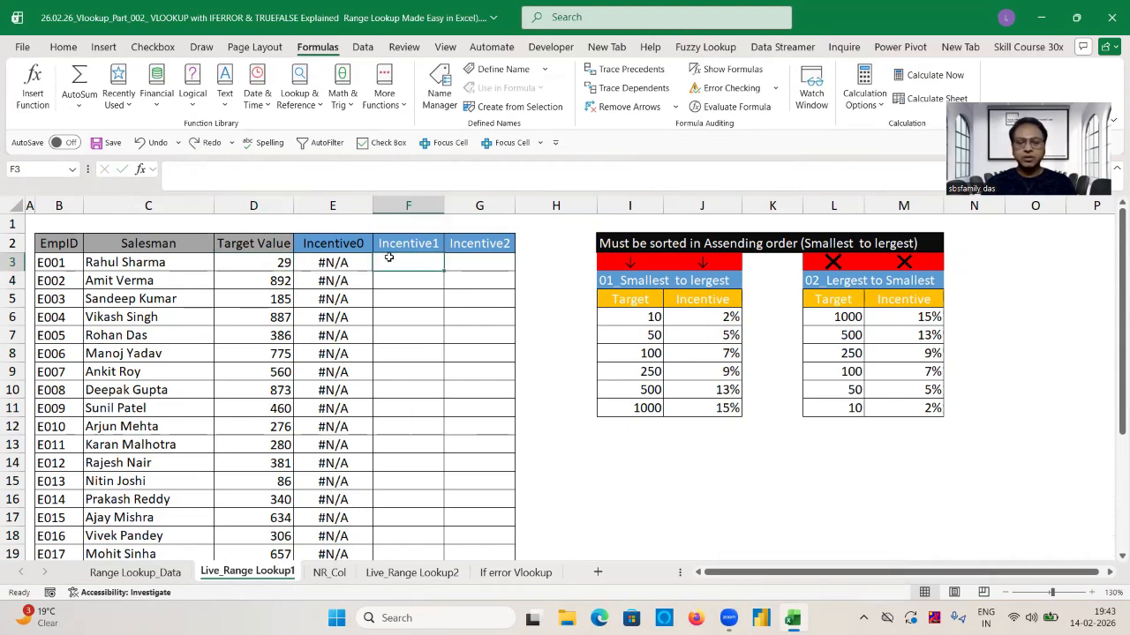
{"action": "type", "text": "="}
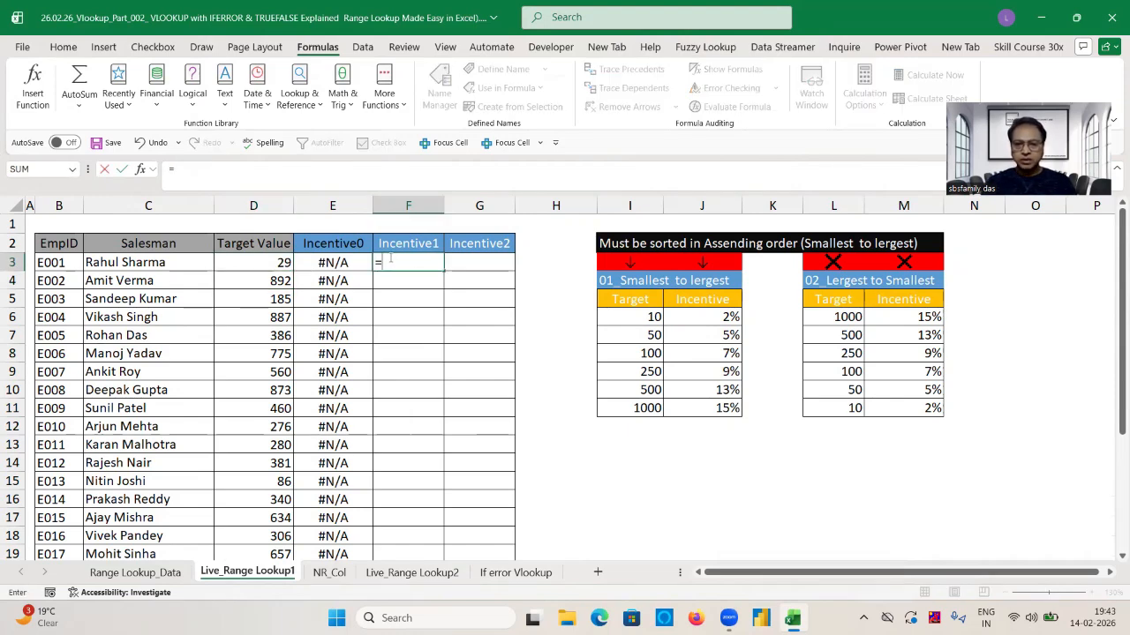
{"action": "type", "text": "vl"}
{"action": "key", "text": "Tab"}
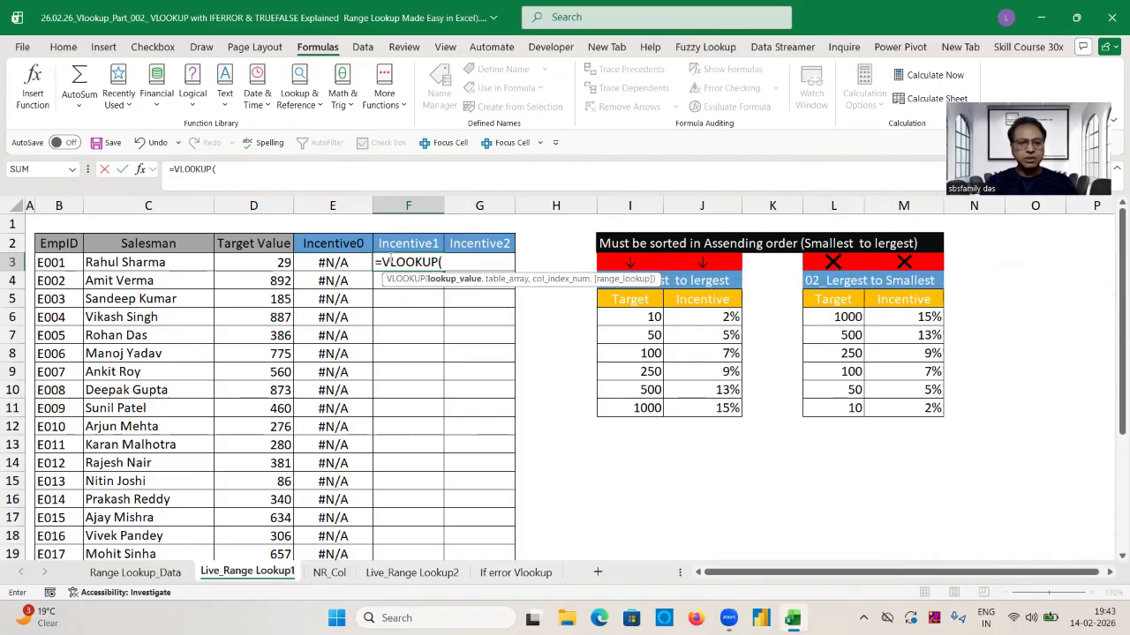
{"action": "left_click", "coordinate": [262, 264]}
{"action": "type", "text": ","}
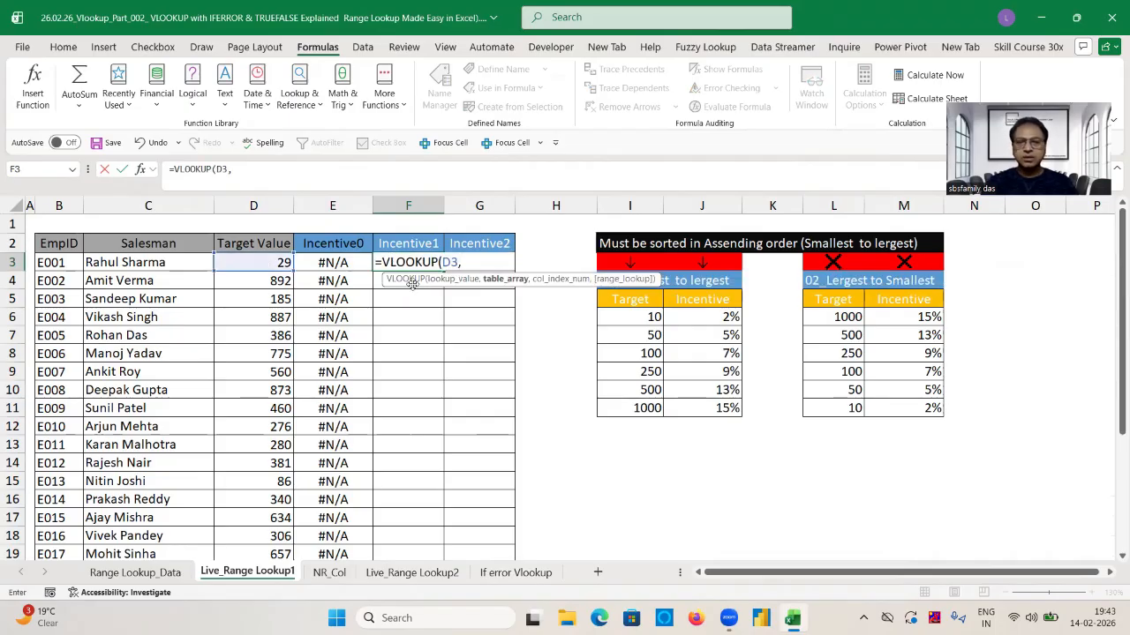
{"action": "left_click", "coordinate": [644, 300]}
{"action": "key", "text": "ctrl+shift+Right"}
{"action": "key", "text": "ctrl+shift+Down"}
{"action": "key", "text": "F4"}
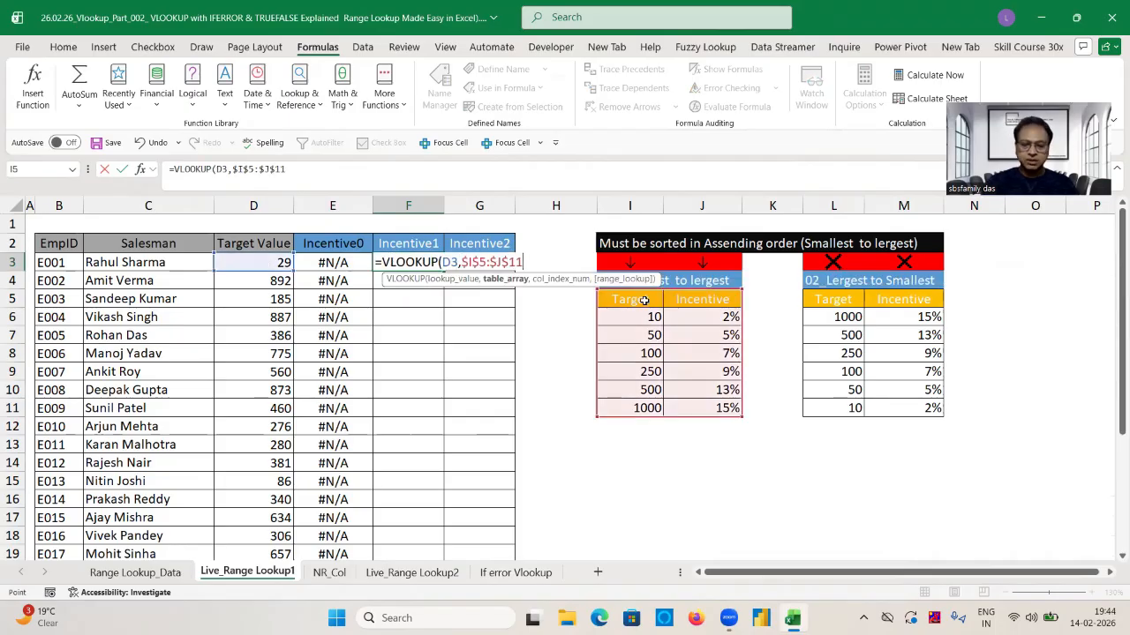
{"action": "type", "text": ",2,"}
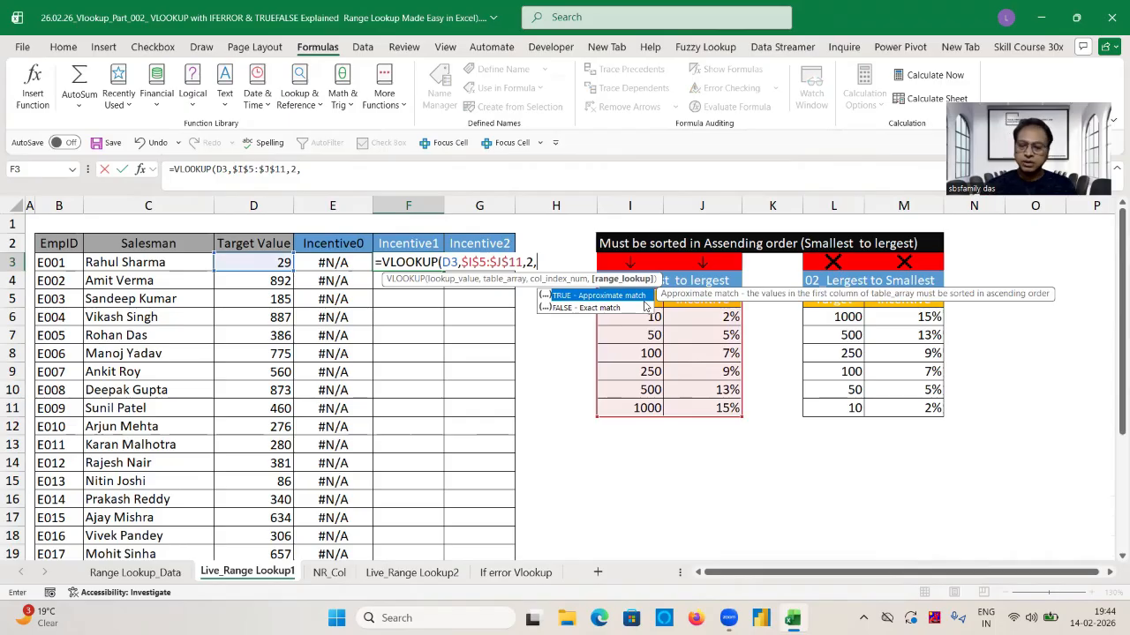
{"action": "type", "text": "1)"}
{"action": "key", "text": "ctrl+Return"}
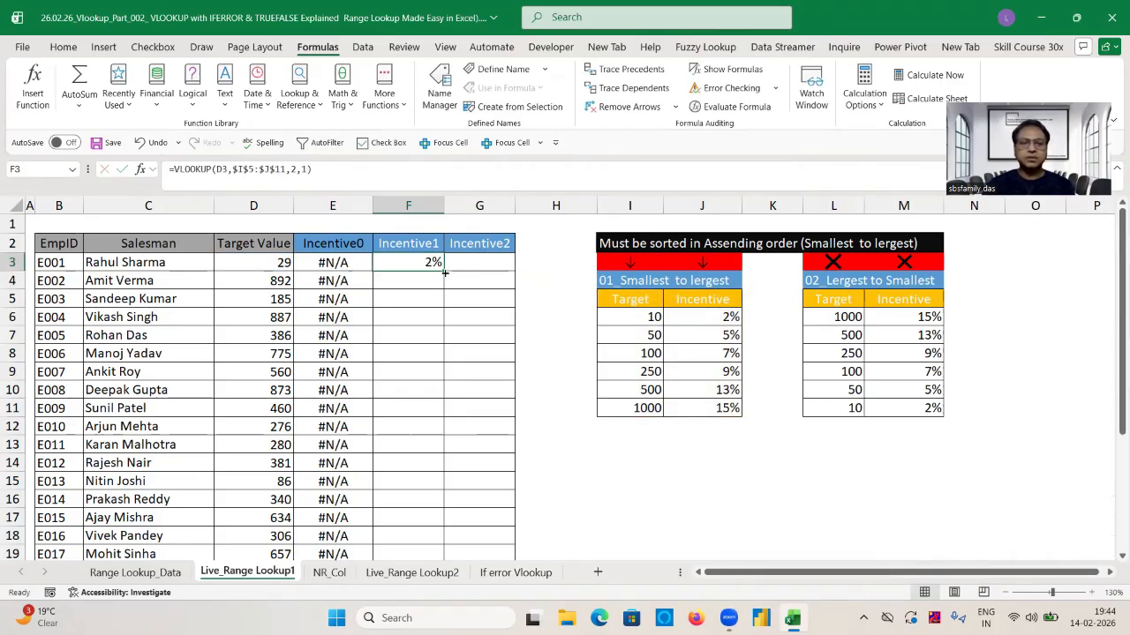
{"action": "double_click", "coordinate": [445, 273]}
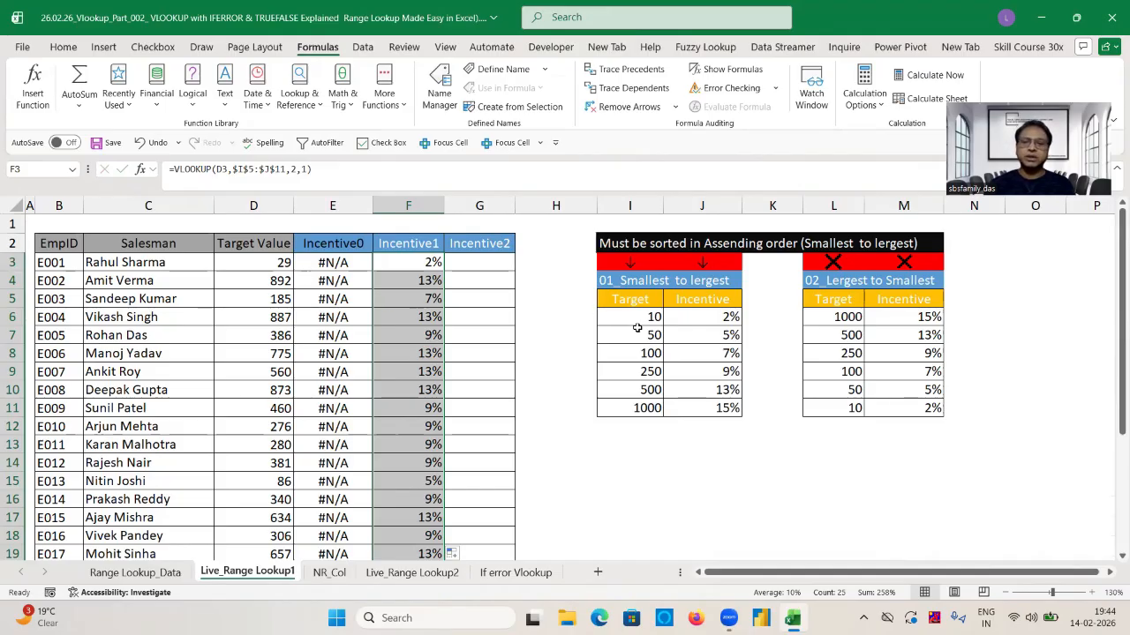
{"action": "left_click", "coordinate": [653, 323]}
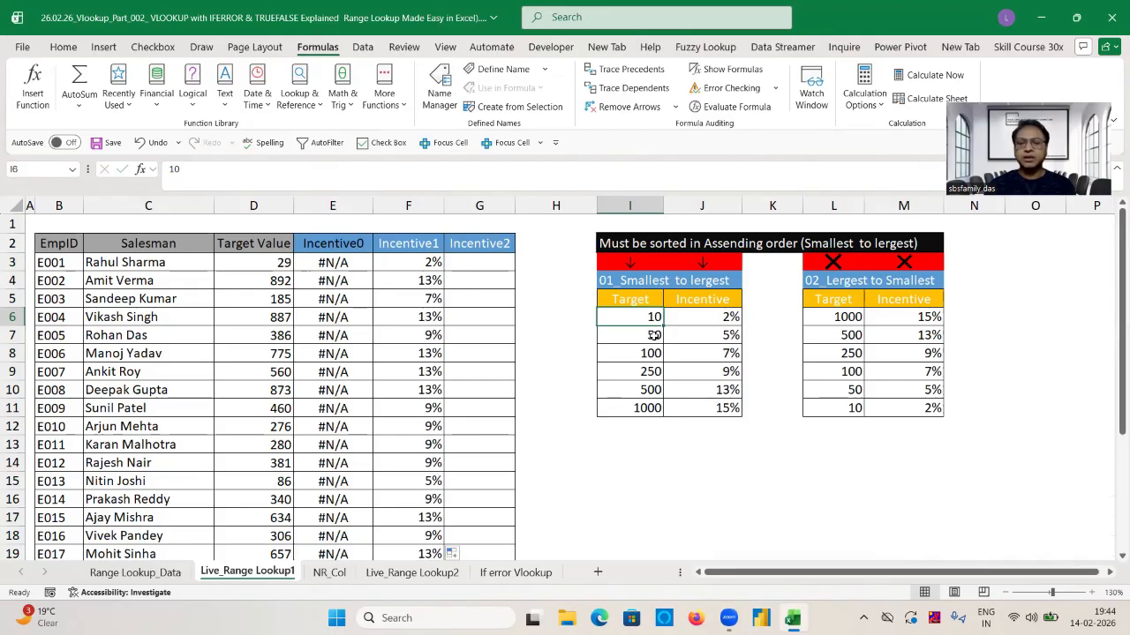
{"action": "left_click", "coordinate": [655, 338]}
{"action": "left_click", "coordinate": [654, 318]}
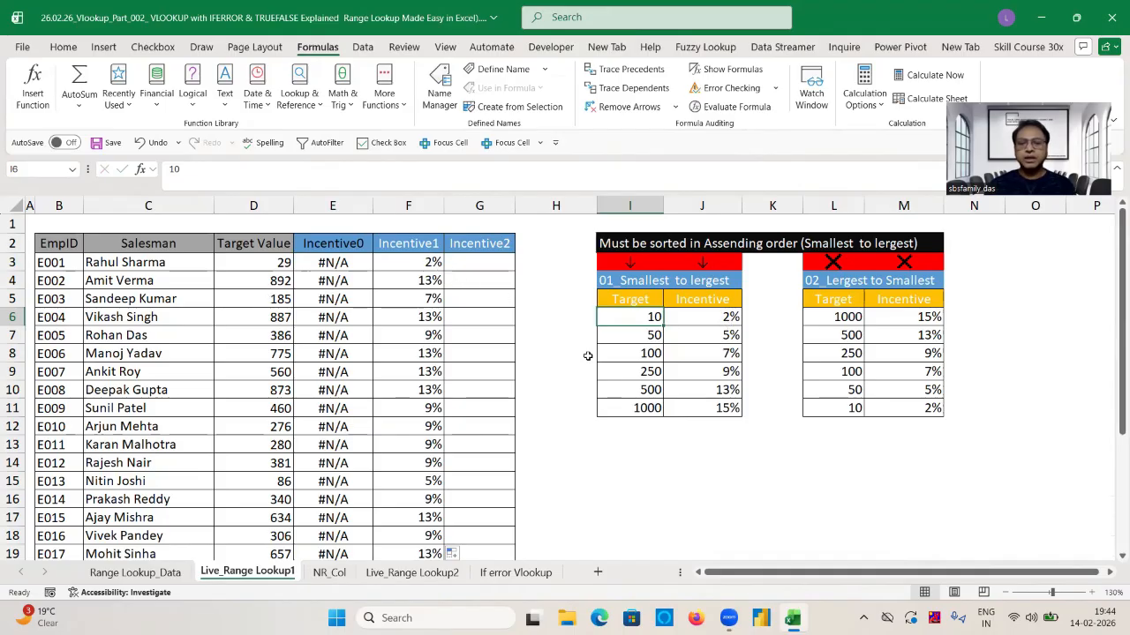
{"action": "left_click", "coordinate": [653, 390]}
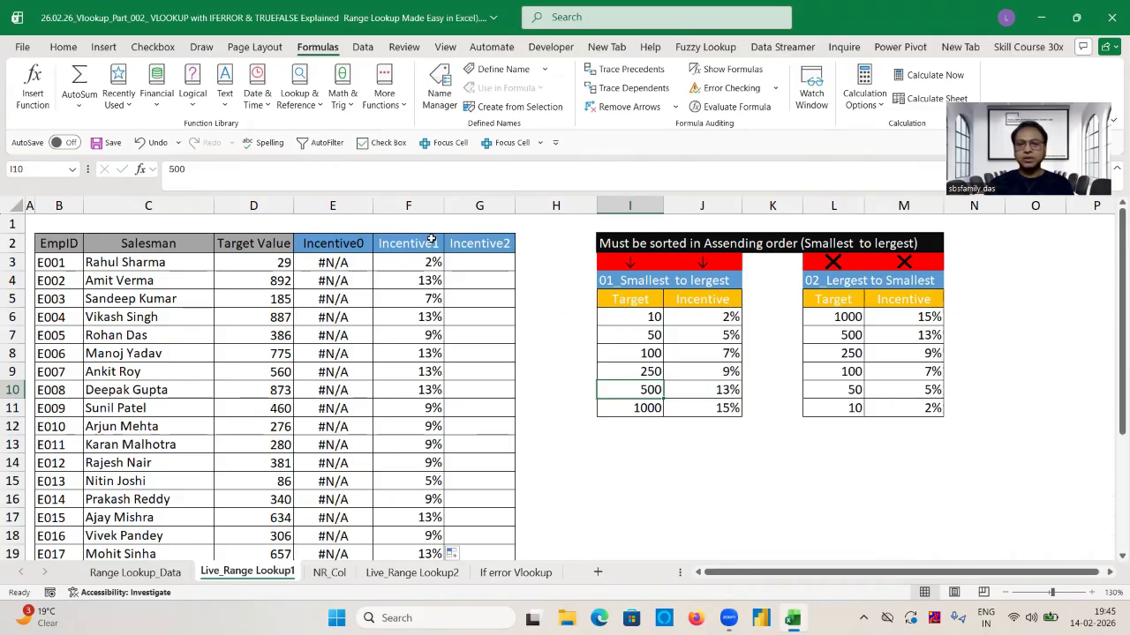
Enter =VLOOKUP(D3,$L$5:$M$11,2,1) in G3 against the largest-to-smallest table and fill it down the Incentive2 column
{"action": "left_click", "coordinate": [486, 264]}
{"action": "type", "text": "="}
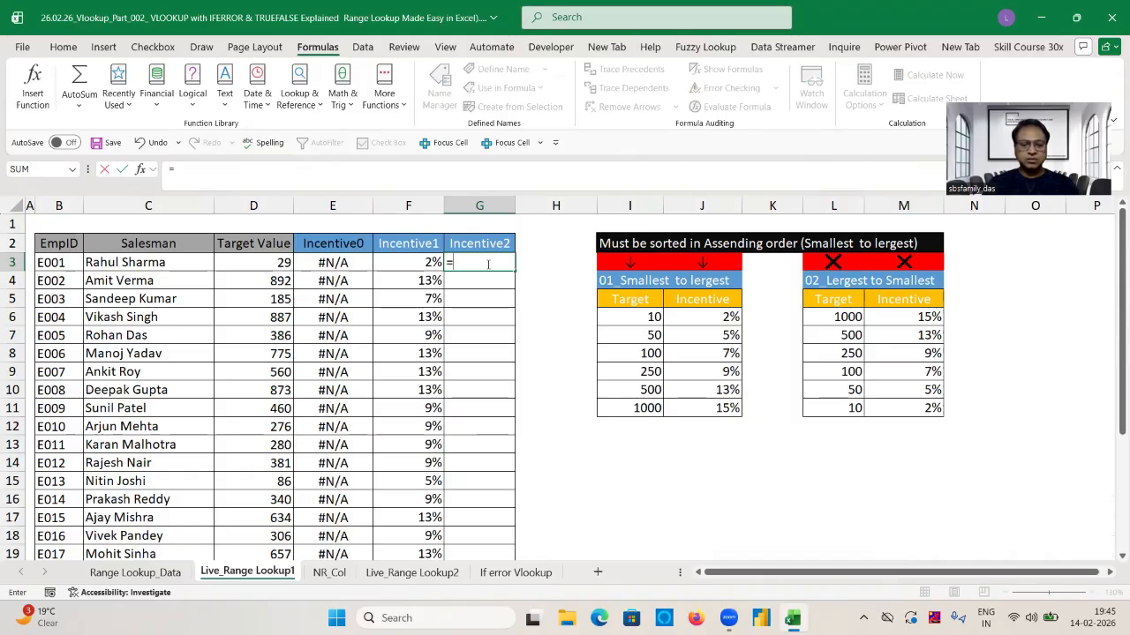
{"action": "type", "text": "vl"}
{"action": "key", "text": "Tab"}
{"action": "left_click", "coordinate": [282, 262]}
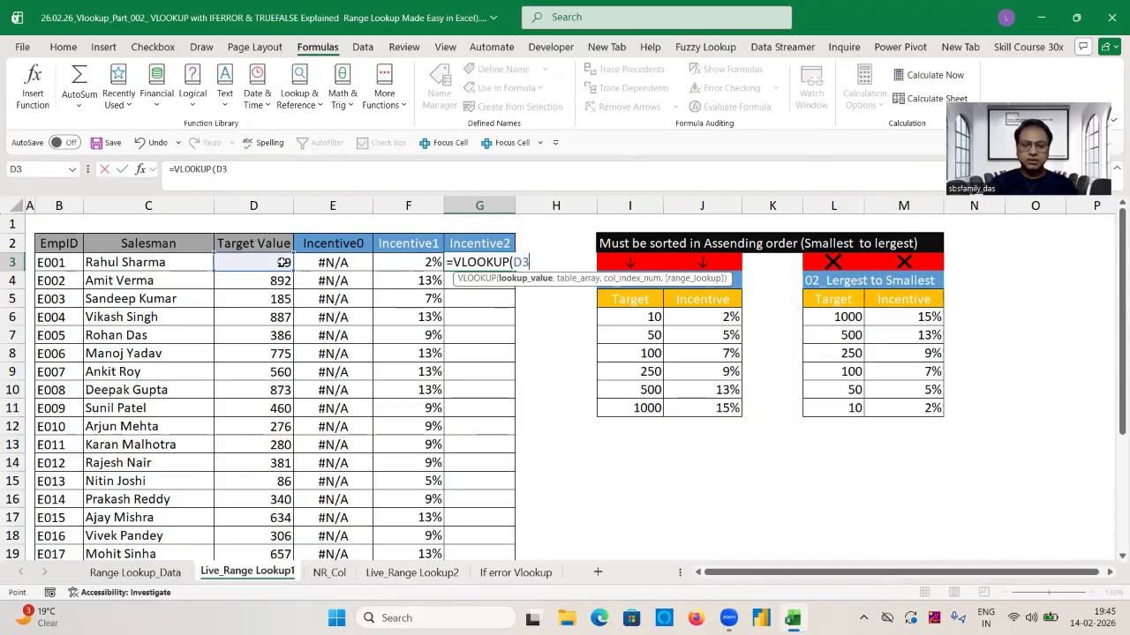
{"action": "type", "text": ","}
{"action": "left_click_drag", "start_coordinate": [918, 408], "coordinate": [827, 305]}
{"action": "key", "text": "F4"}
{"action": "type", "text": ","}
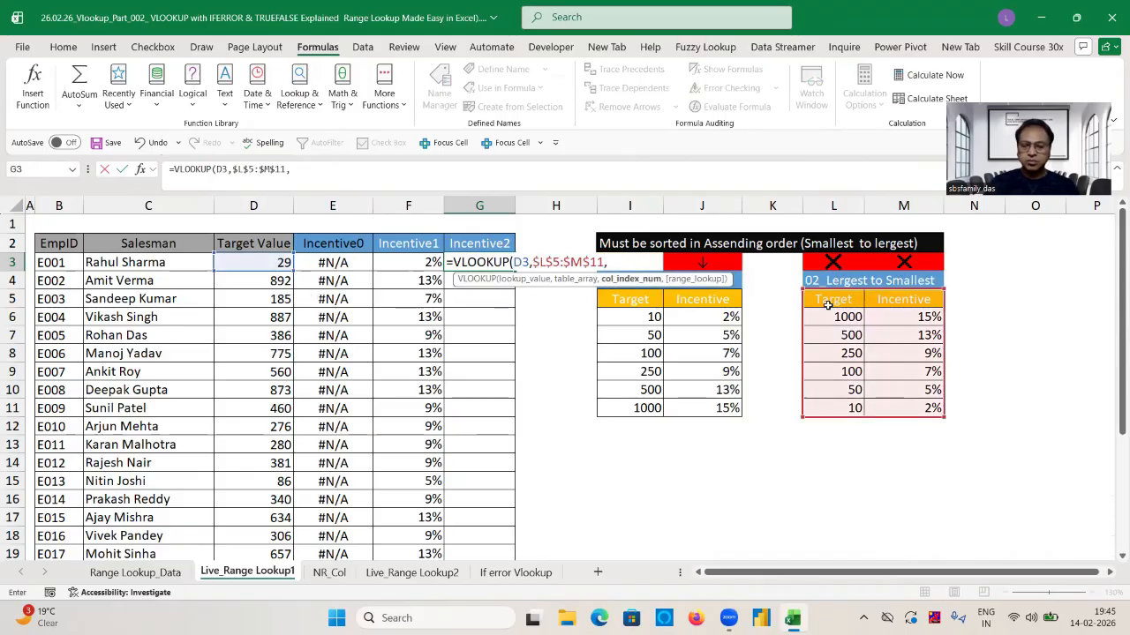
{"action": "type", "text": "2,1"}
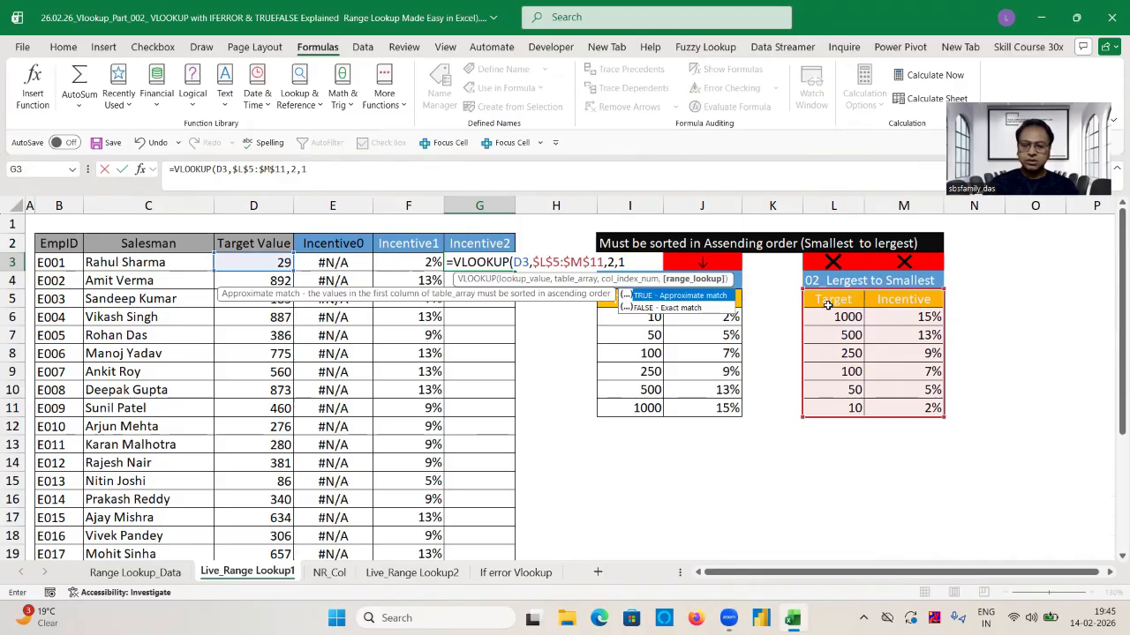
{"action": "key", "text": "Return"}
{"action": "left_click", "coordinate": [483, 262]}
{"action": "double_click", "coordinate": [516, 271]}
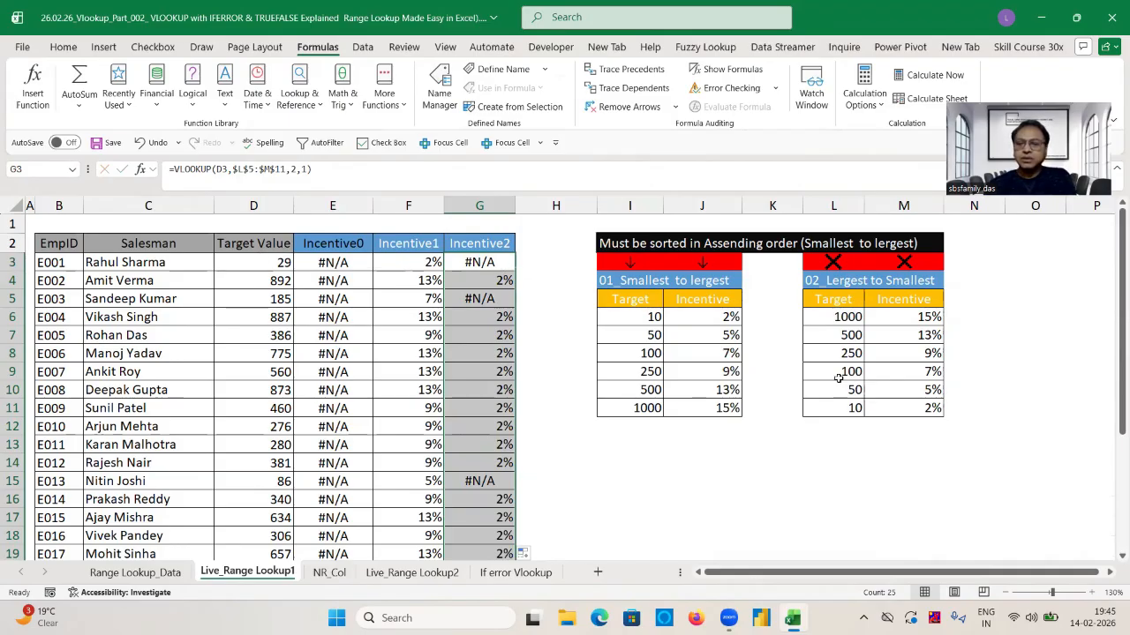
Compare the Incentive2 results in G3 and G4 with their target values and the largest-to-smallest table
{"action": "left_click", "coordinate": [289, 284]}
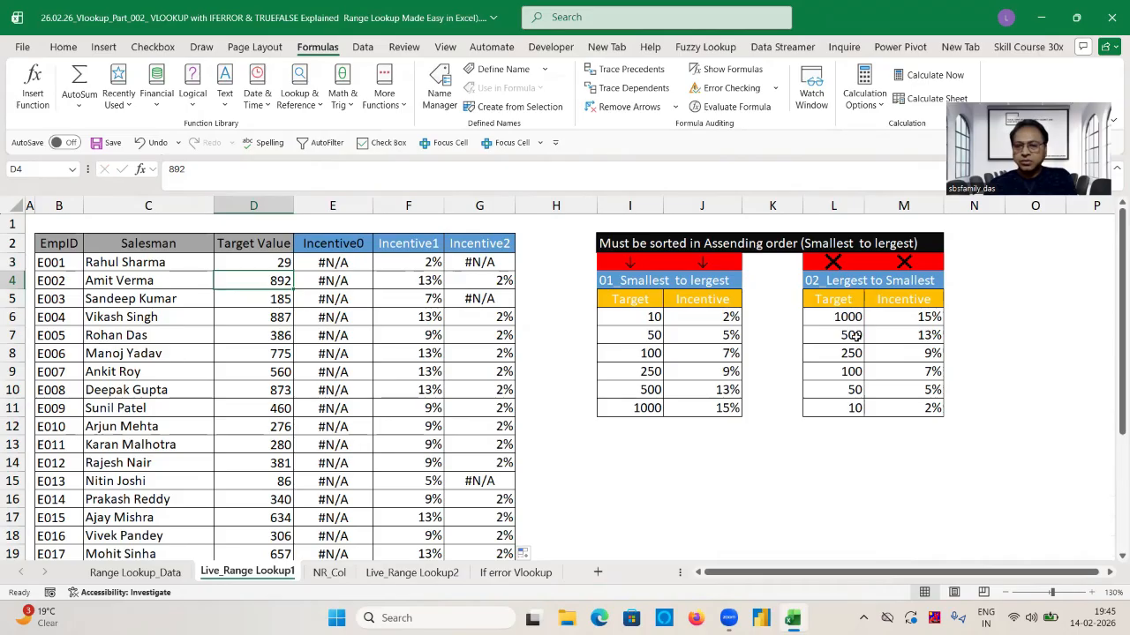
{"action": "left_click", "coordinate": [503, 280]}
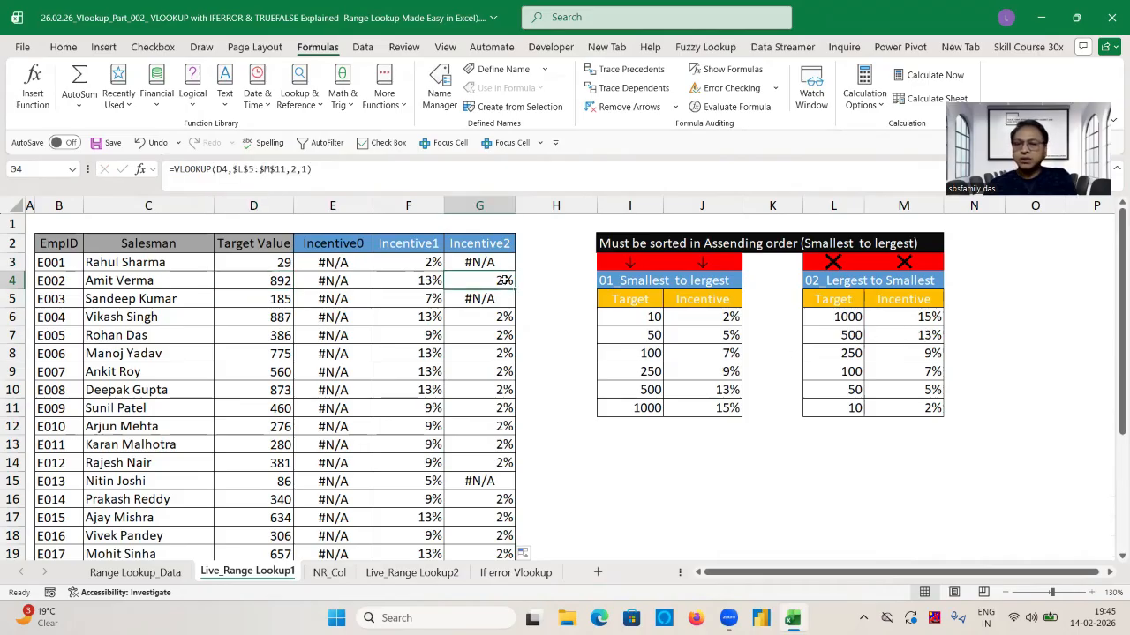
{"action": "left_click", "coordinate": [553, 294]}
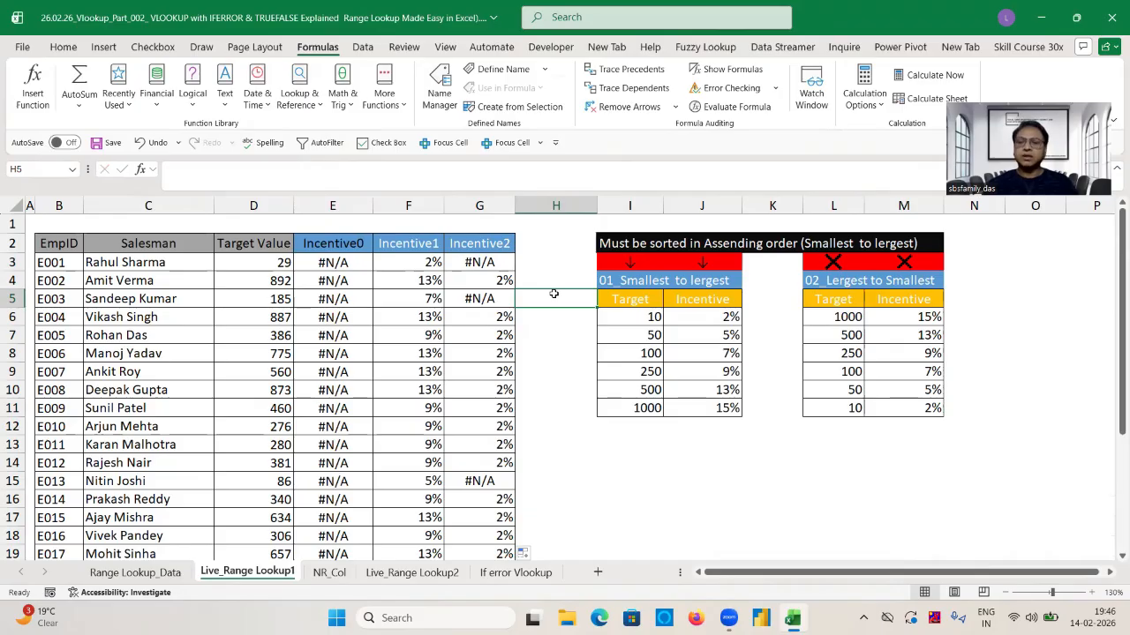
{"action": "left_click", "coordinate": [845, 300]}
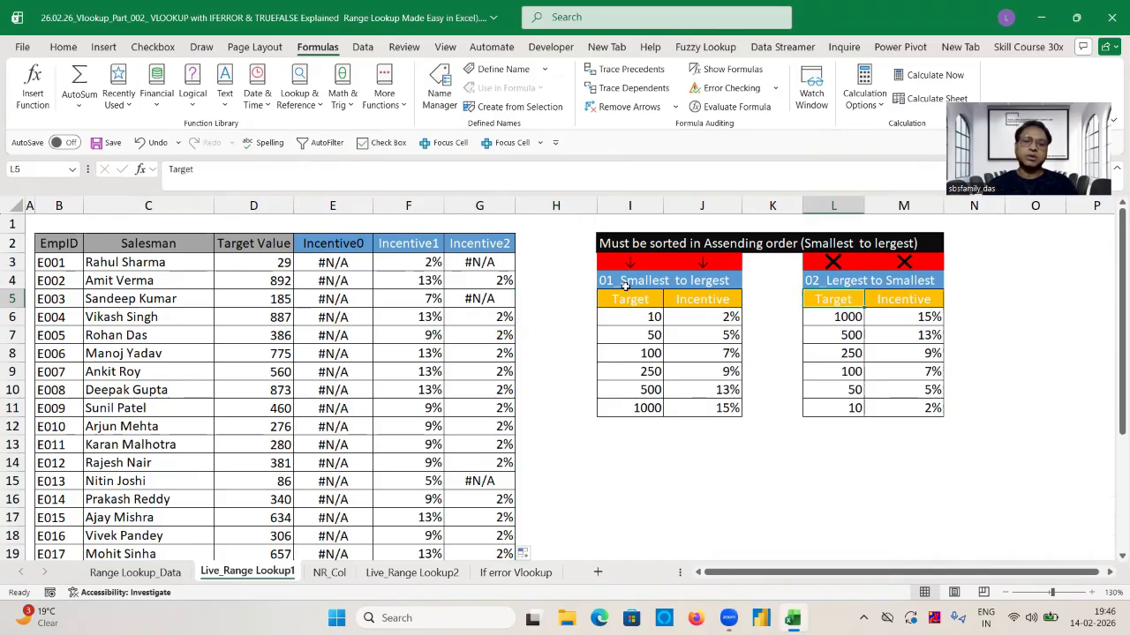
{"action": "left_click", "coordinate": [491, 263]}
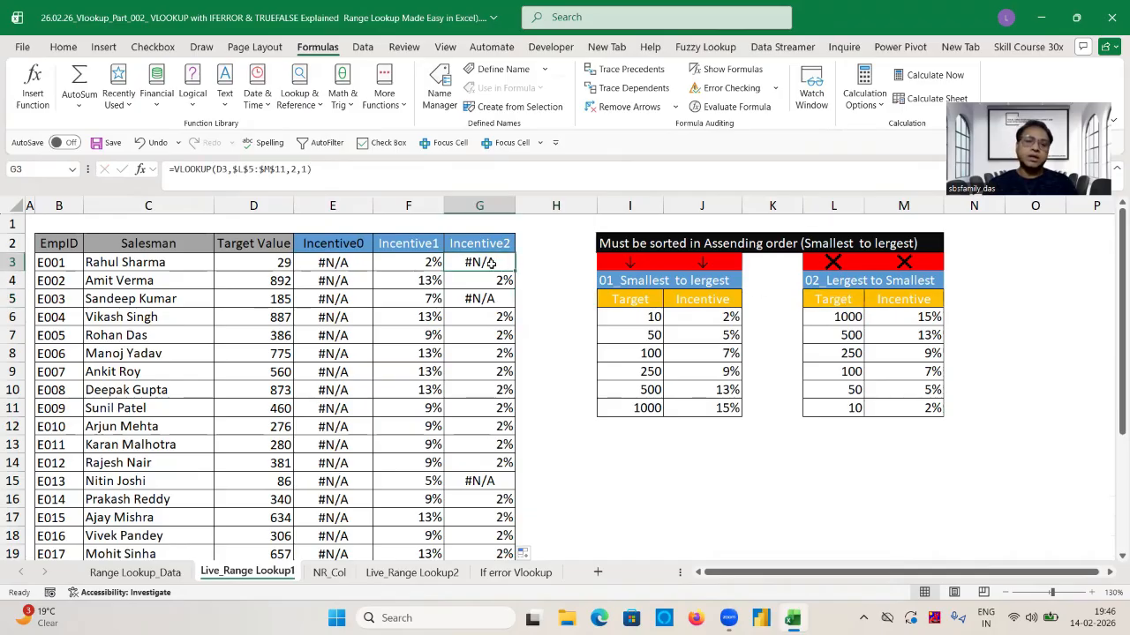
{"action": "left_click", "coordinate": [285, 263]}
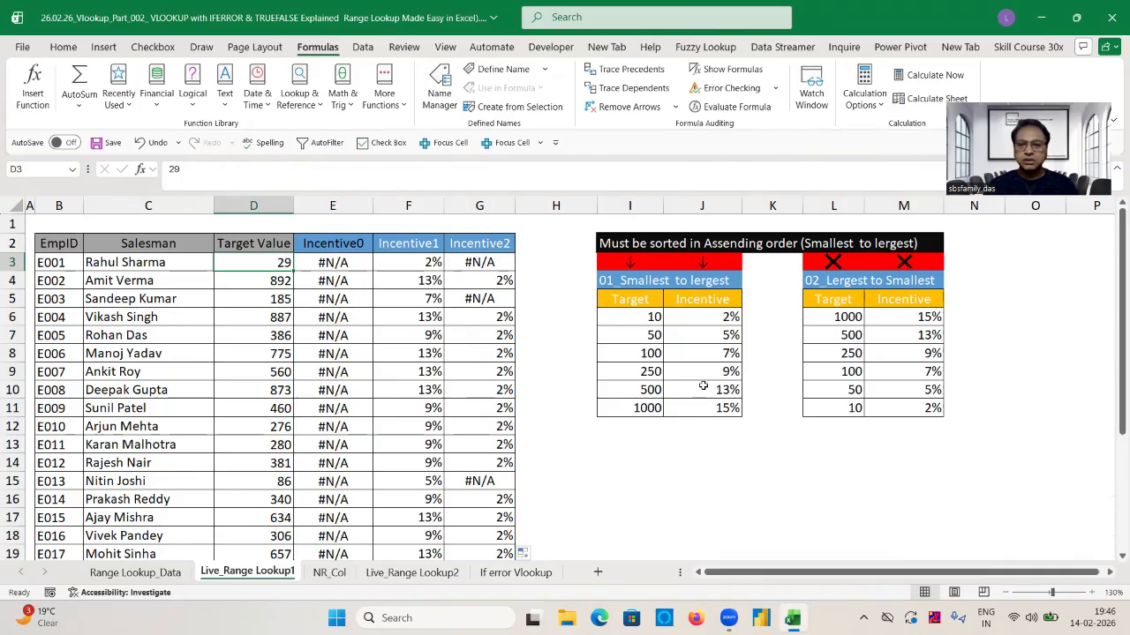
Set the target value in D6 to 5000 and check its Incentive1 result against the smallest-to-largest table's last row
{"action": "left_click", "coordinate": [267, 319]}
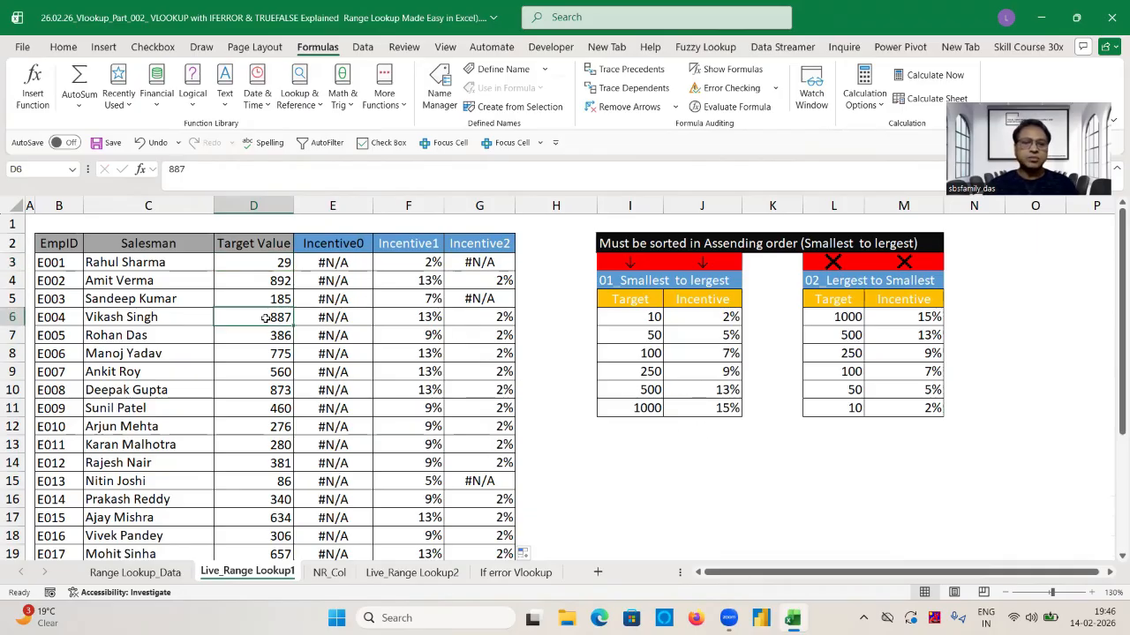
{"action": "type", "text": "5000"}
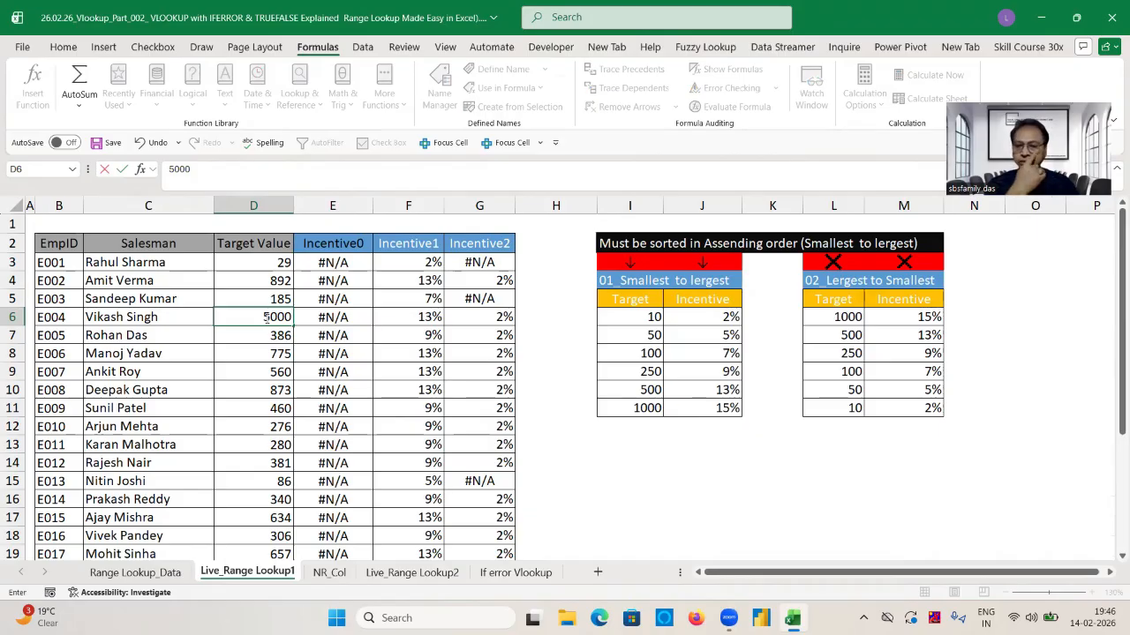
{"action": "key", "text": "Return"}
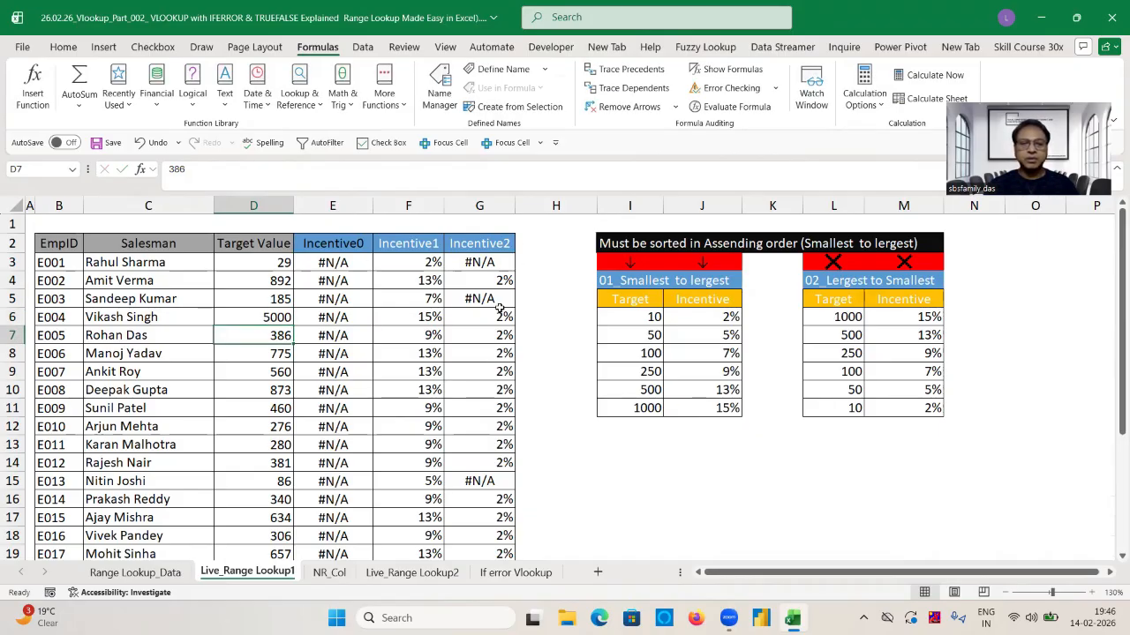
{"action": "left_click", "coordinate": [427, 319]}
{"action": "left_click", "coordinate": [287, 314]}
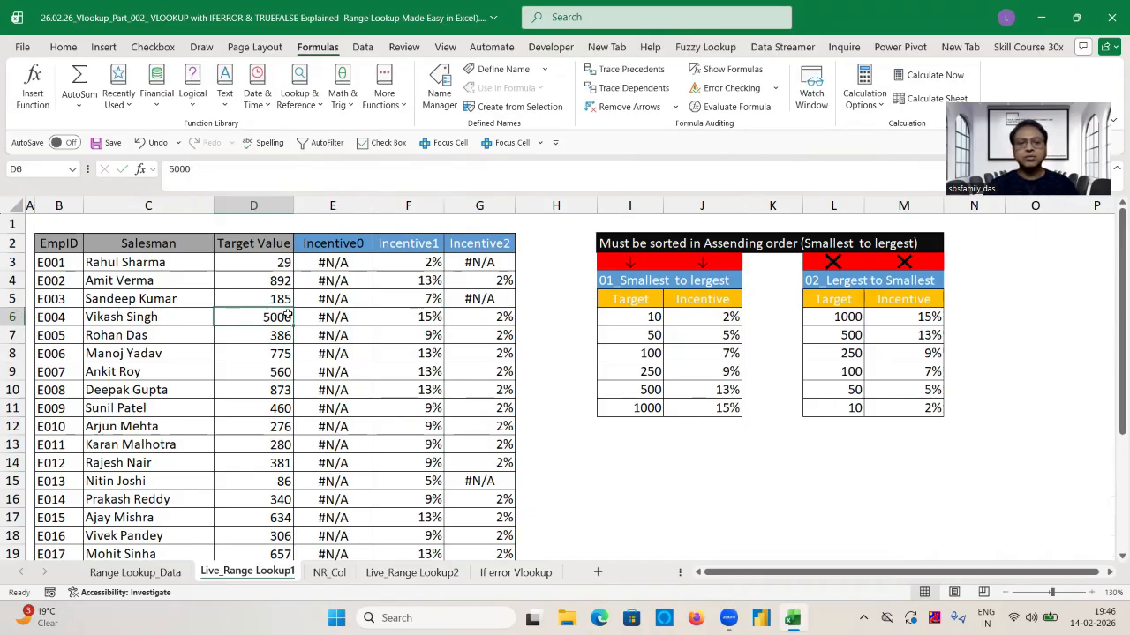
{"action": "left_click", "coordinate": [651, 405]}
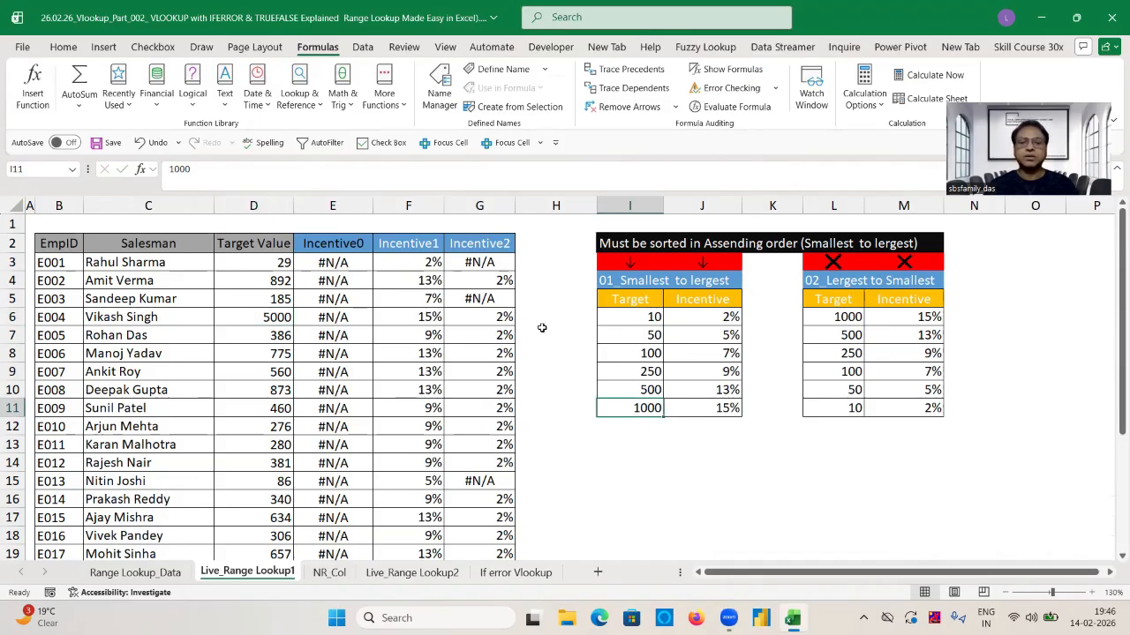
{"action": "left_click", "coordinate": [415, 318]}
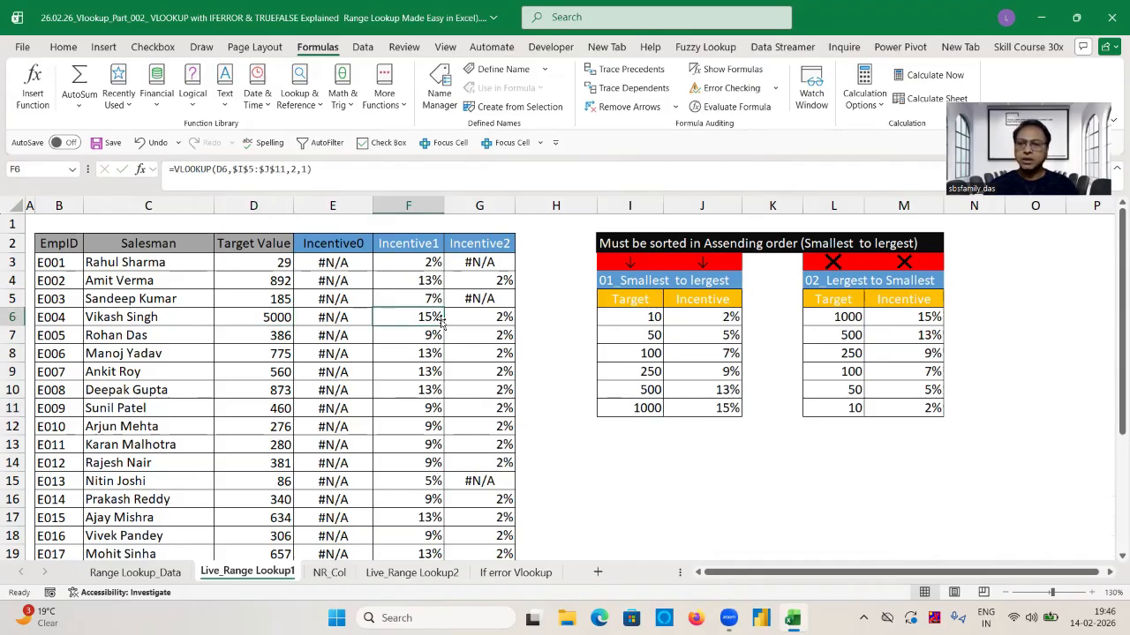
Switch to the NR_Col sheet with the salesman data and the Type1 and Type2 lookup tables
{"action": "left_click", "coordinate": [328, 573]}
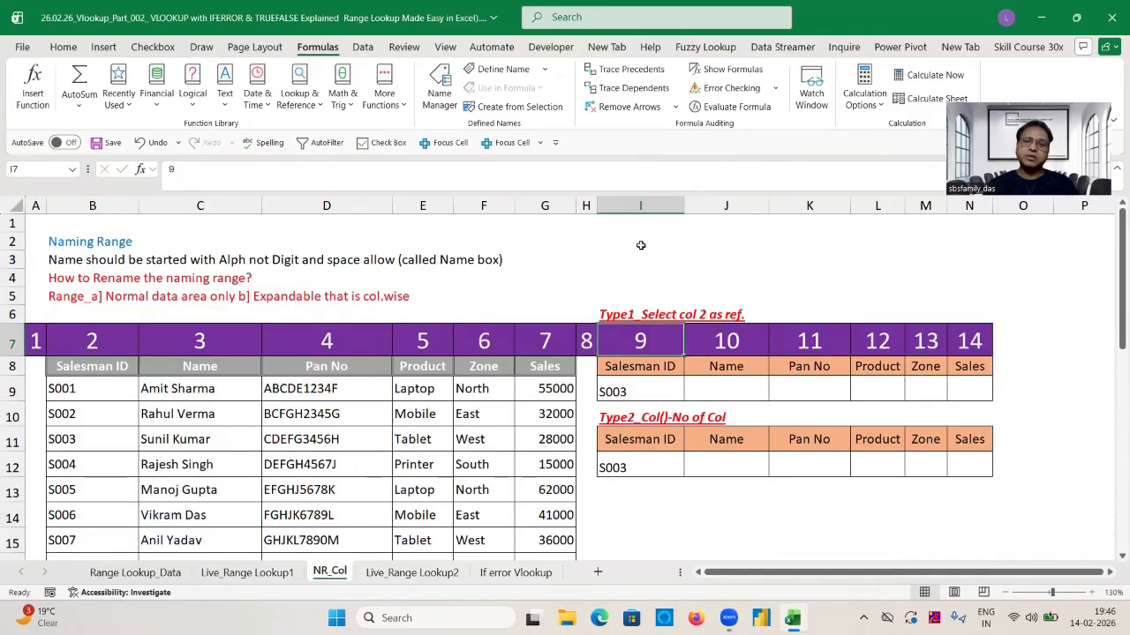
{"action": "left_click", "coordinate": [641, 245]}
{"action": "left_click", "coordinate": [703, 394]}
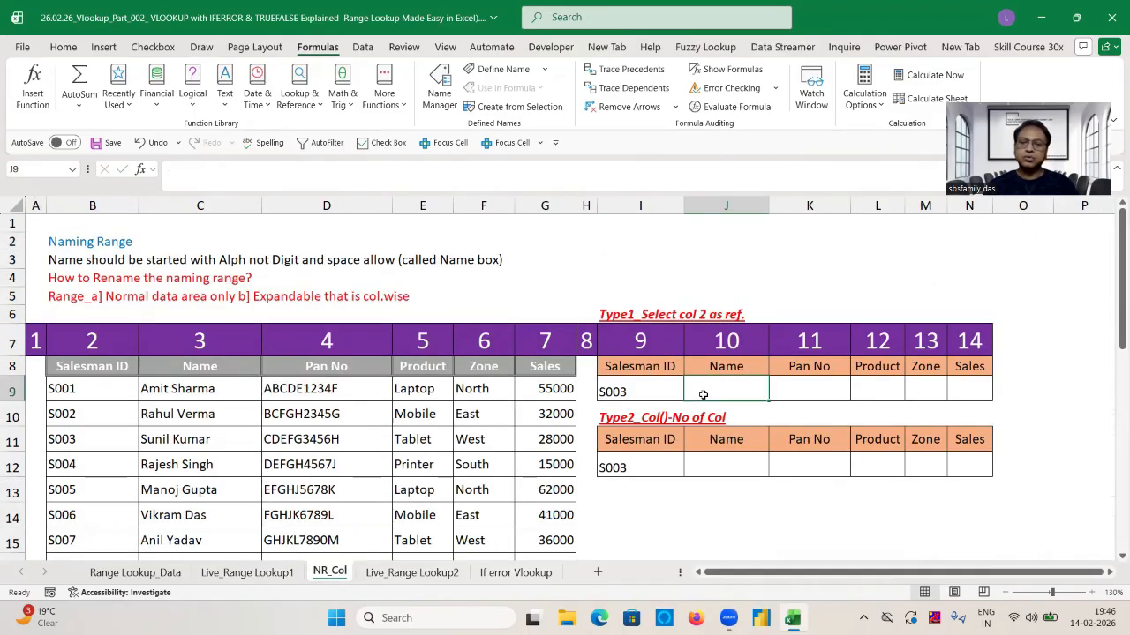
{"action": "left_click", "coordinate": [288, 575]}
{"action": "left_click", "coordinate": [328, 574]}
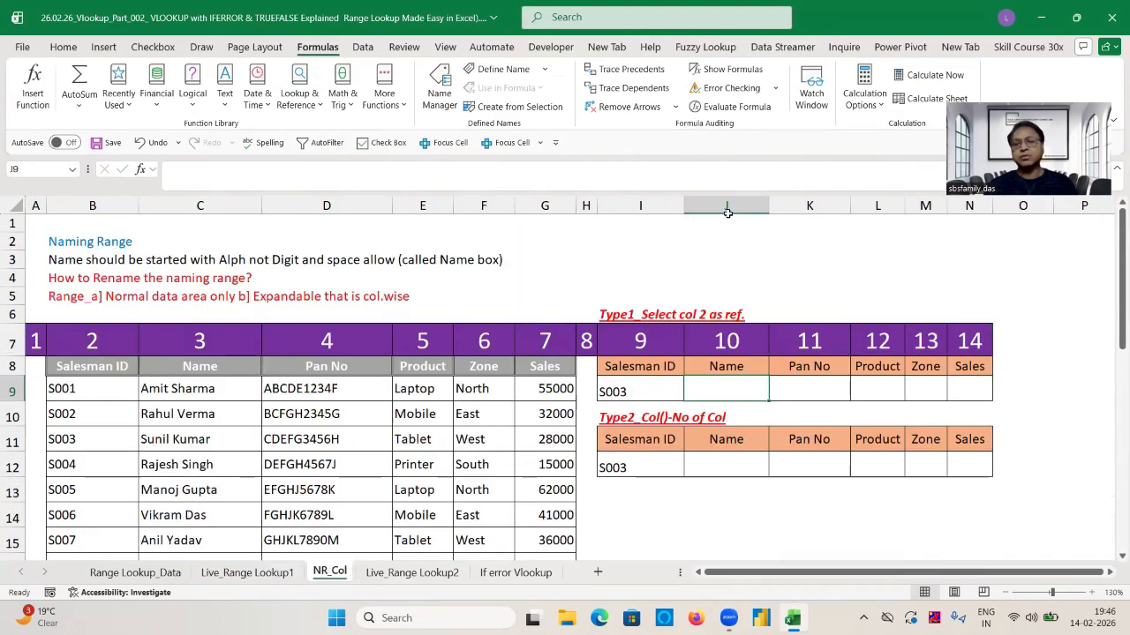
{"action": "left_click", "coordinate": [701, 247]}
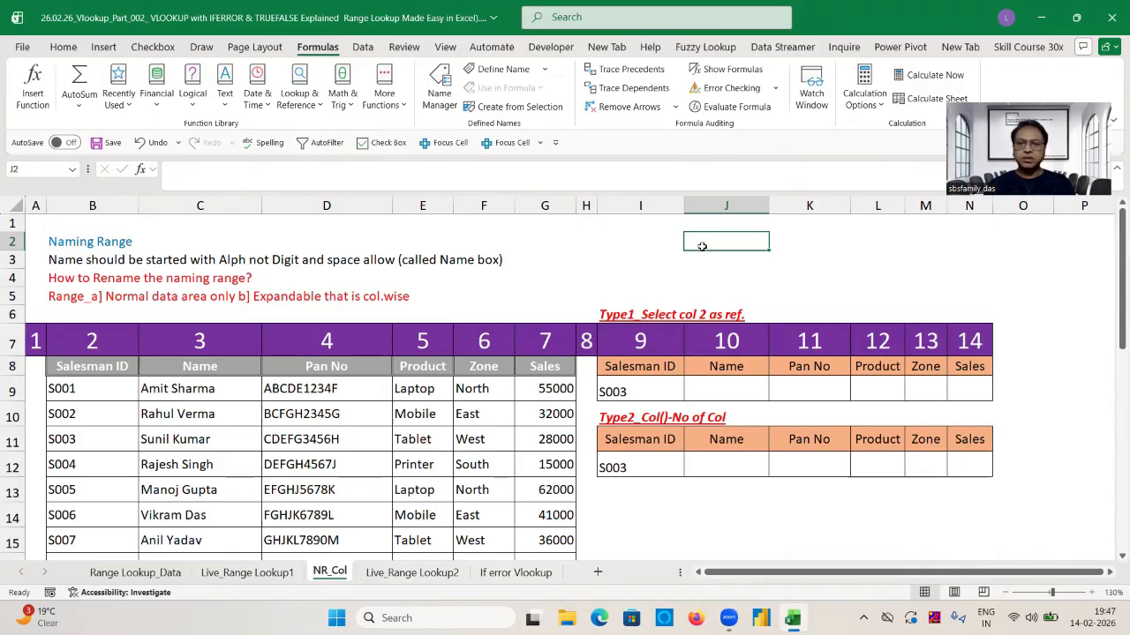
Try a VLOOKUP in J9 with $I$9 as the lookup value and $B$8:$G$33 as the table array
{"action": "left_click", "coordinate": [715, 392]}
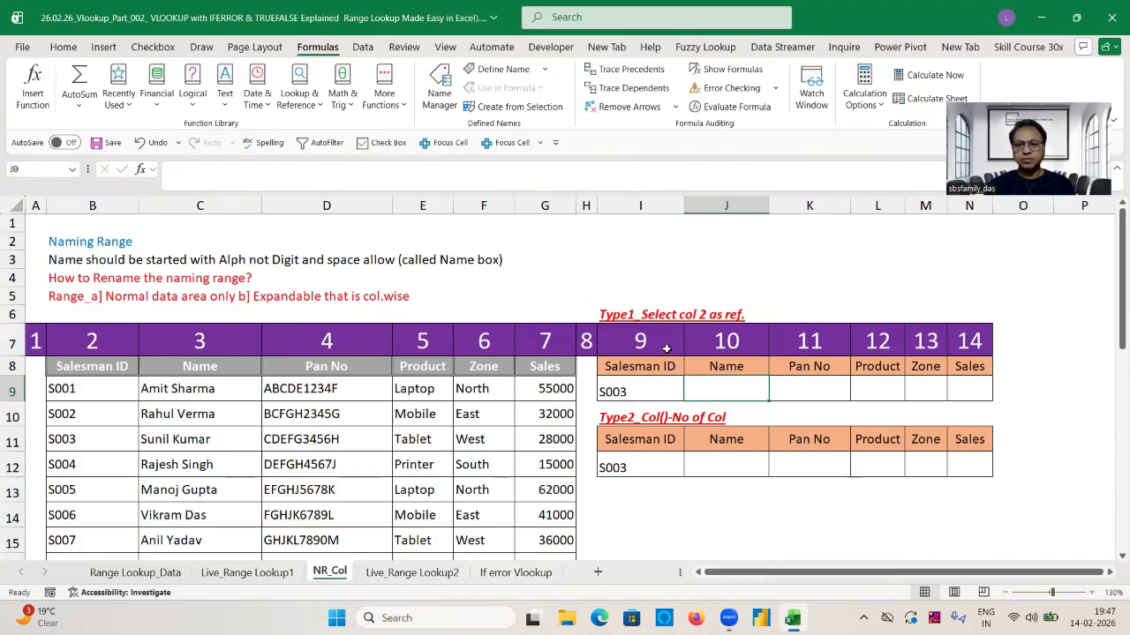
{"action": "type", "text": "=vl"}
{"action": "key", "text": "Tab"}
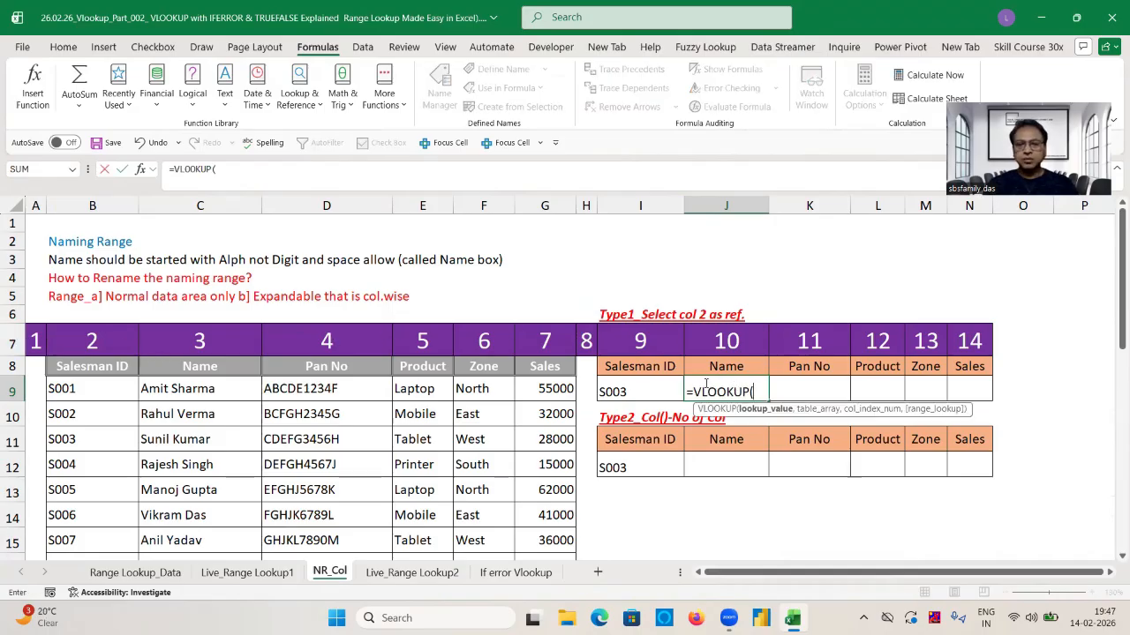
{"action": "left_click", "coordinate": [646, 389]}
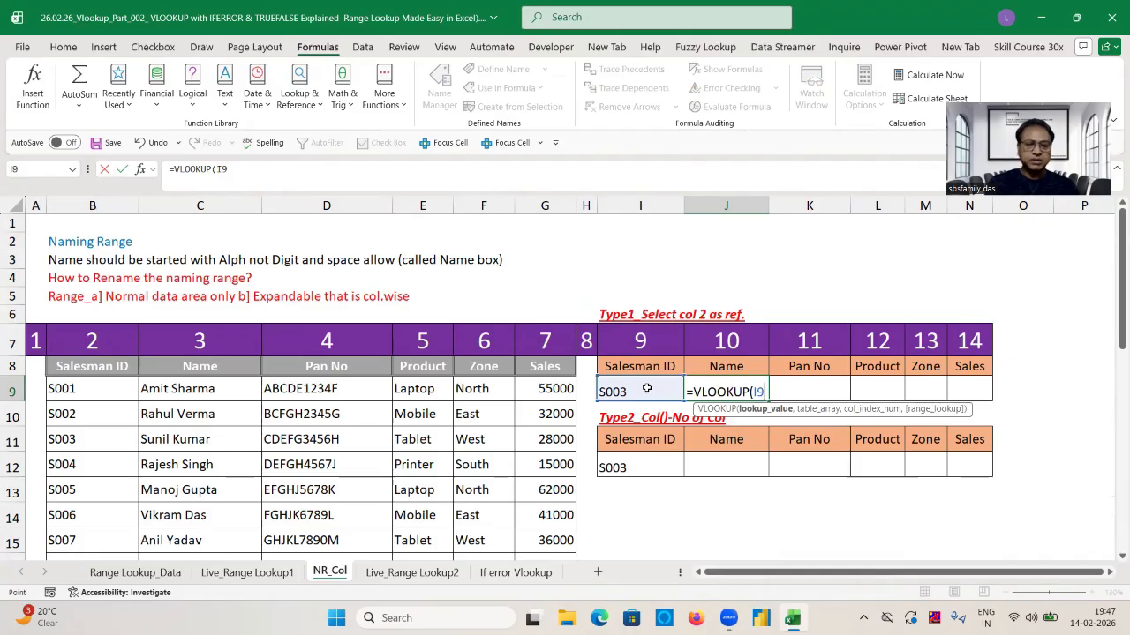
{"action": "key", "text": "F4"}
{"action": "type", "text": ","}
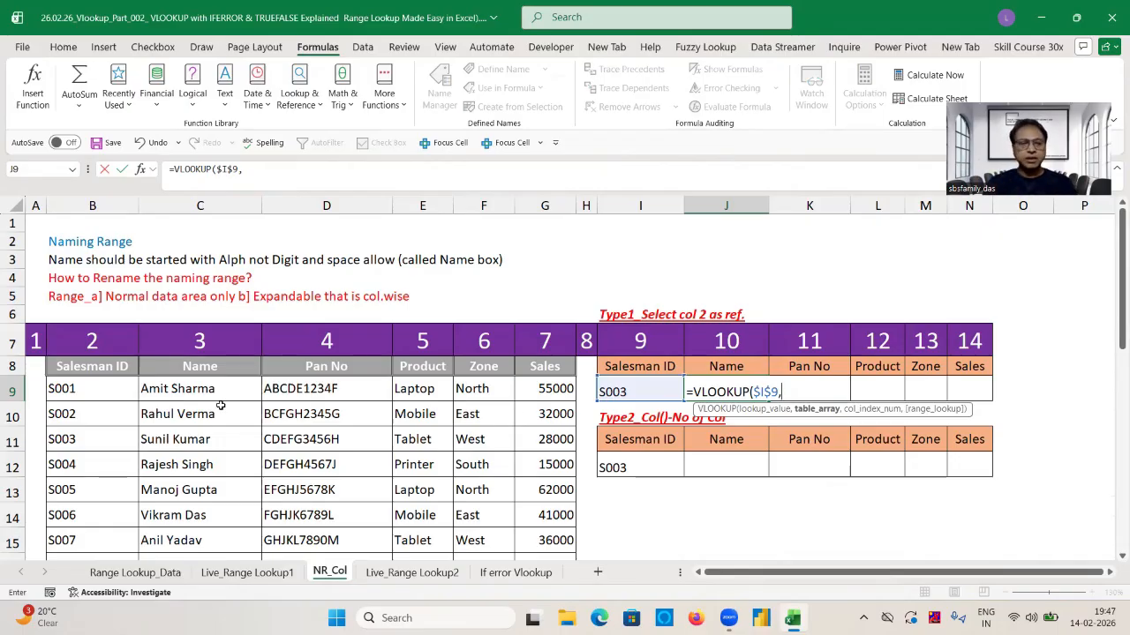
{"action": "left_click", "coordinate": [87, 366]}
{"action": "left_click_drag", "start_coordinate": [86, 367], "coordinate": [568, 537]}
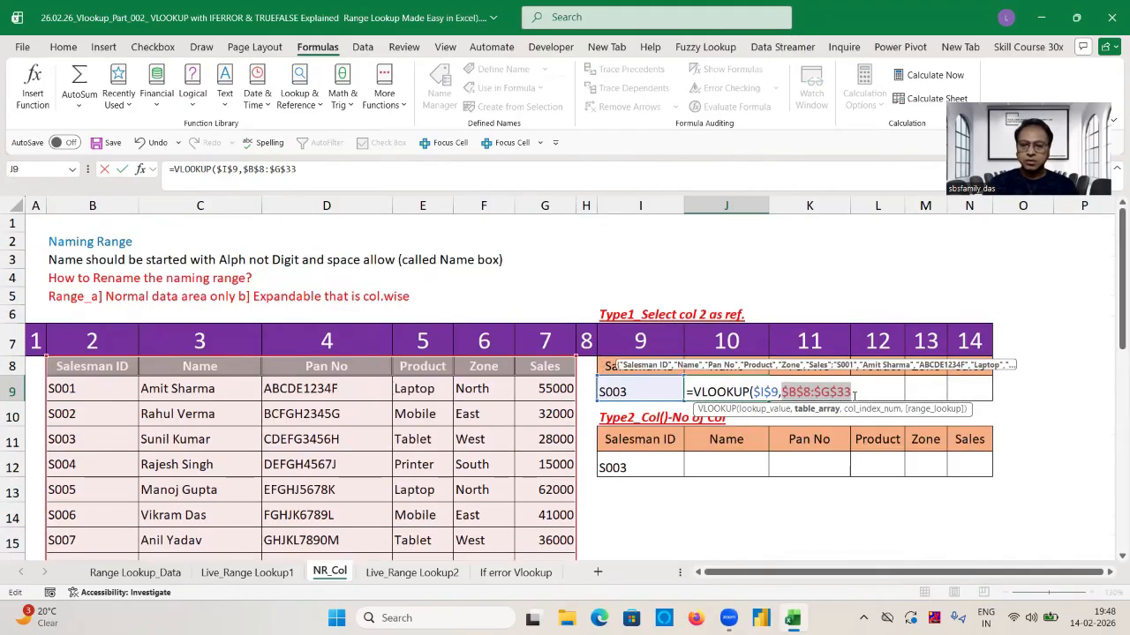
{"action": "type", "text": ","}
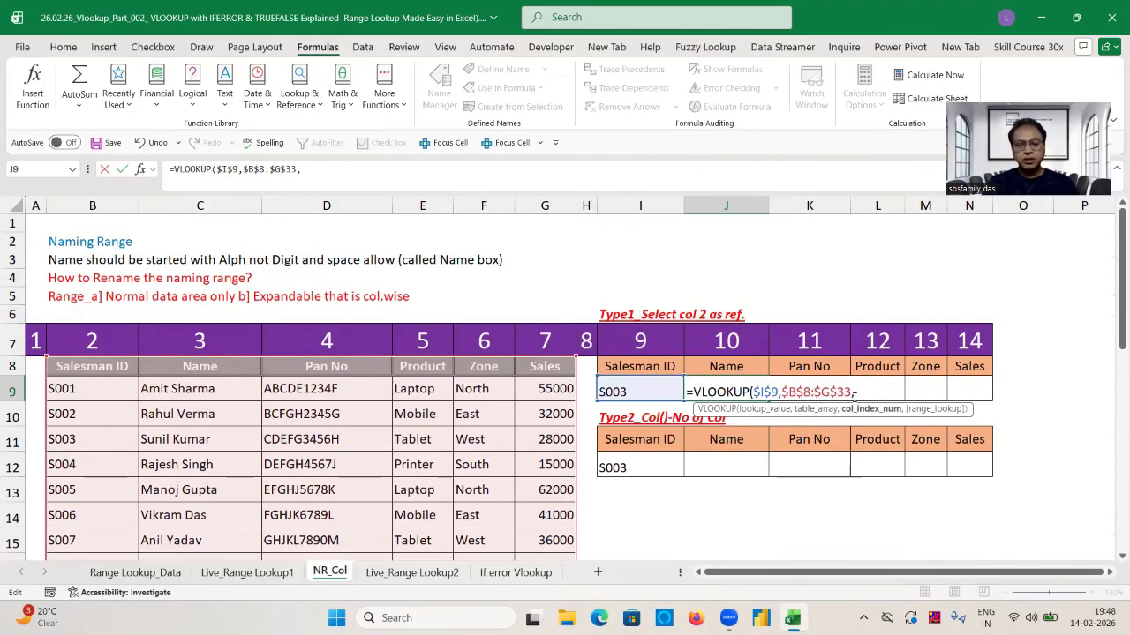
Try to complete the J9 formula as =VLOOKUP($I$9,$B$8:$G$33,COLUMN(),2,0) and revisit the empty COLUMN reference
{"action": "type", "text": "col"}
{"action": "key", "text": "Tab"}
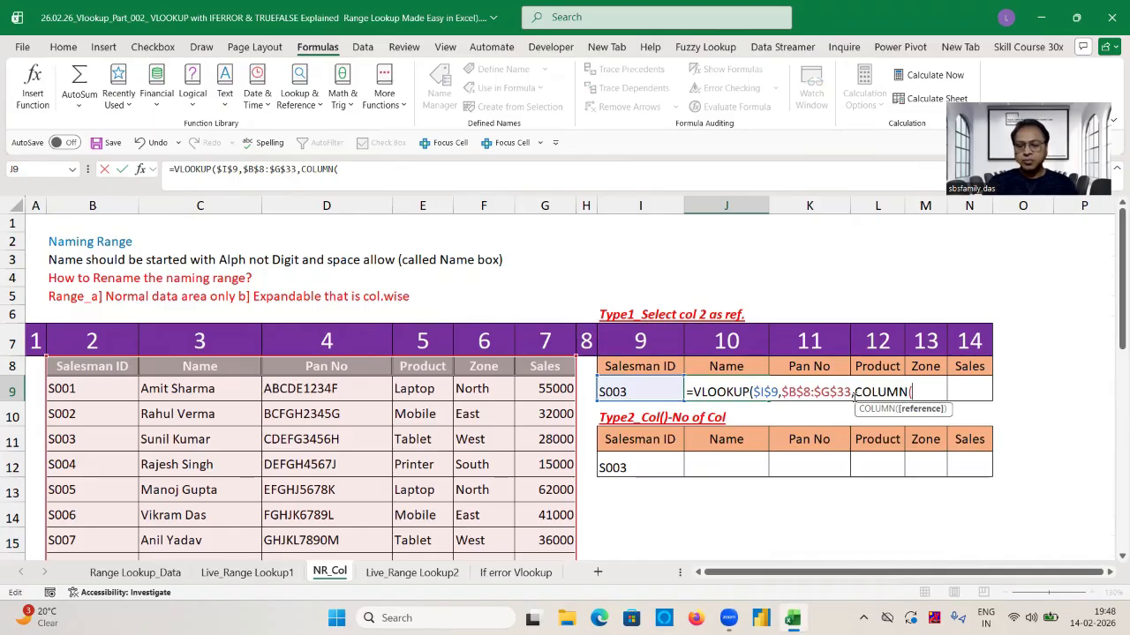
{"action": "type", "text": ")"}
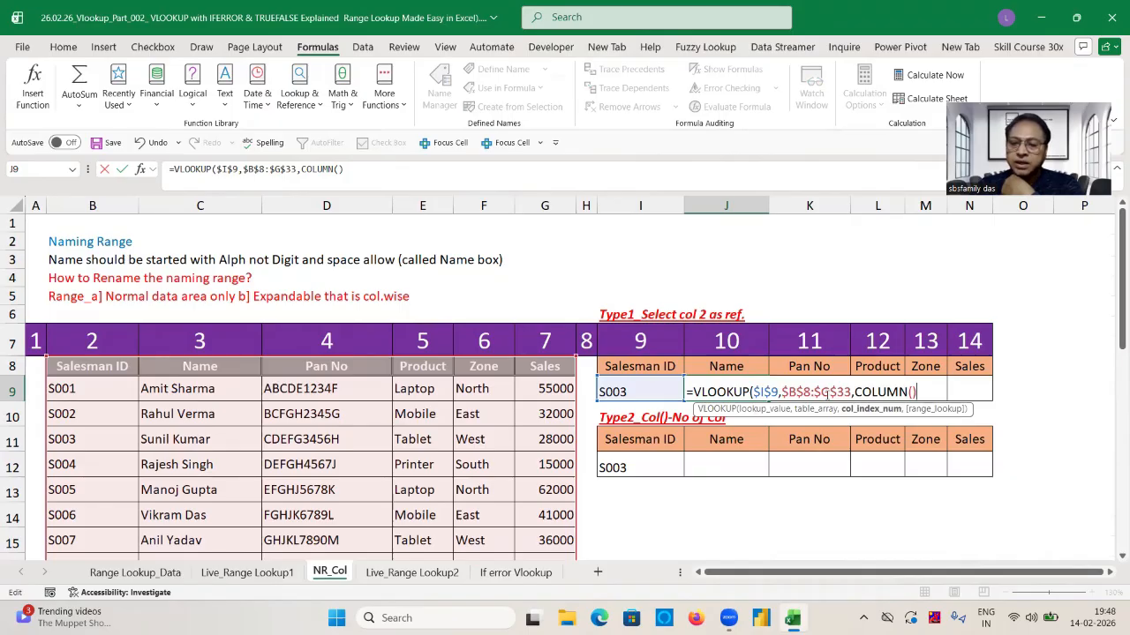
{"action": "type", "text": ","}
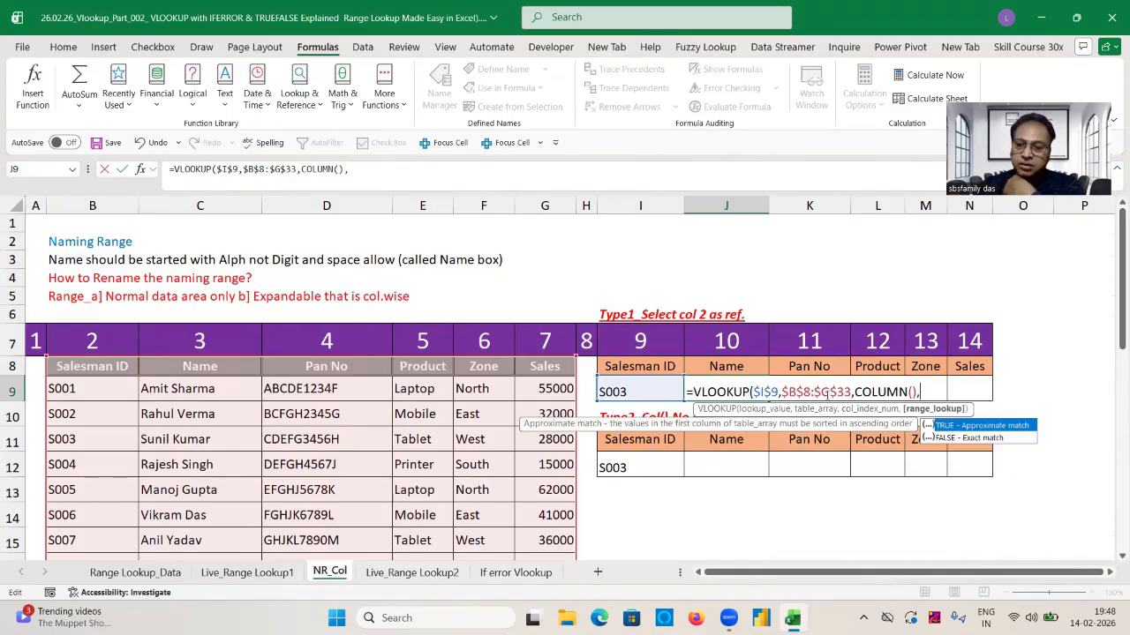
{"action": "type", "text": "2,"}
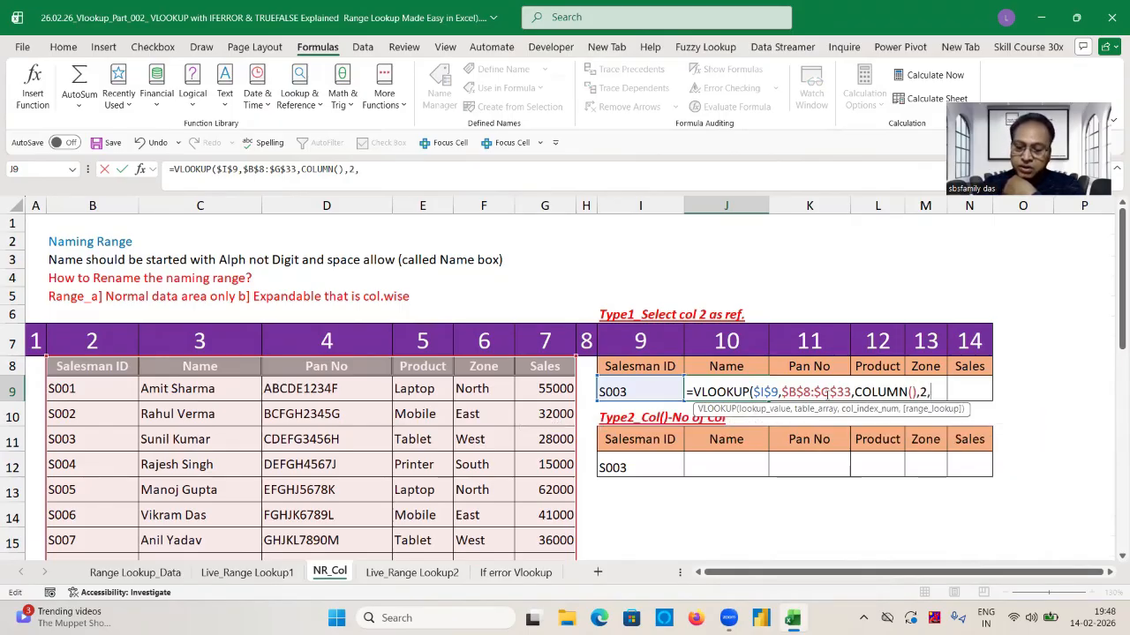
{"action": "type", "text": "0)"}
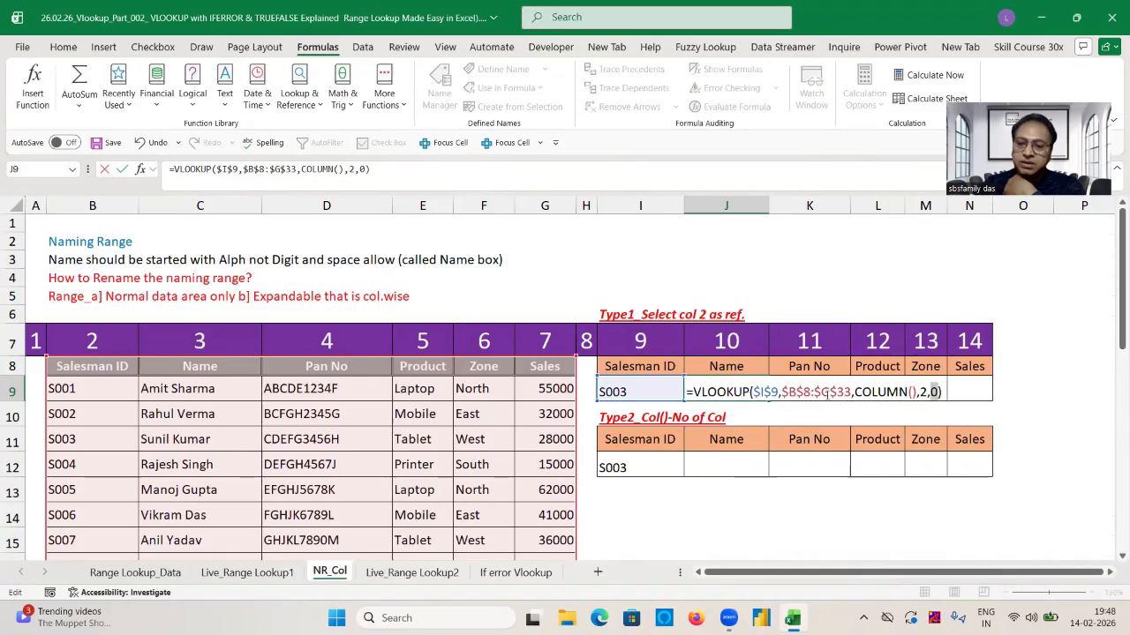
{"action": "left_click", "coordinate": [915, 395]}
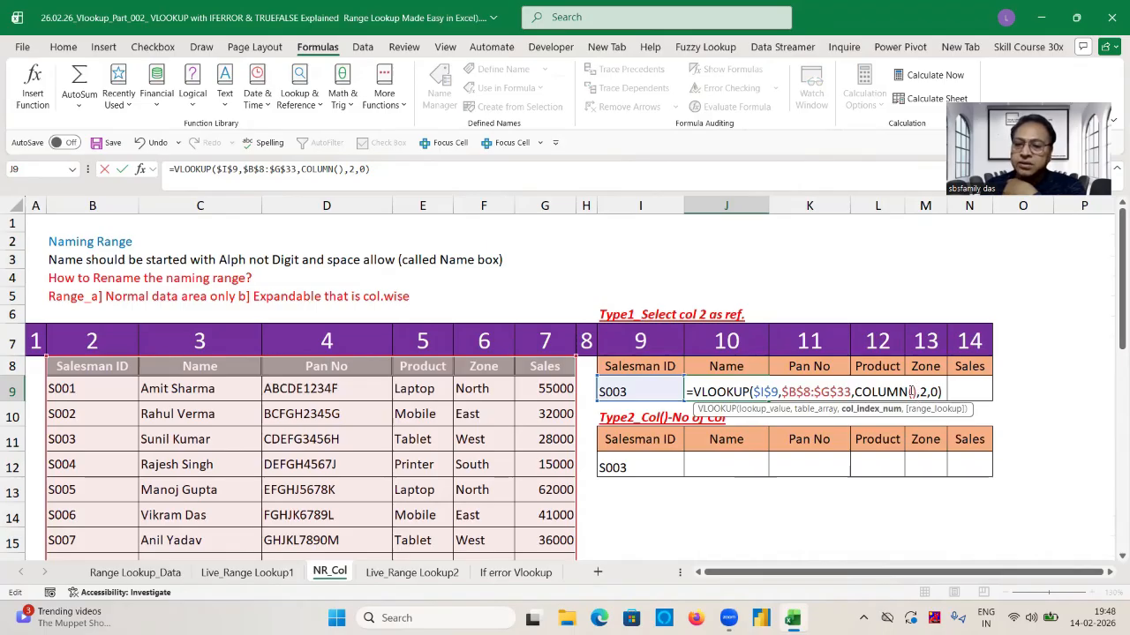
{"action": "left_click", "coordinate": [912, 391]}
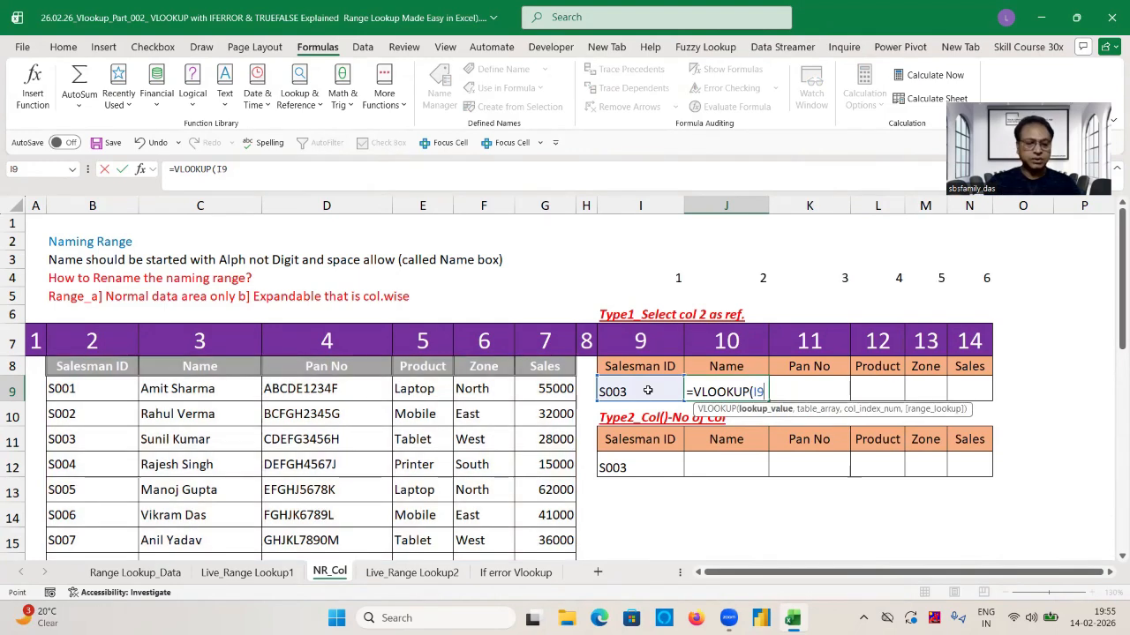
Use the Salesman ID in I9 as the absolute lookup value $I$9 of a VLOOKUP in J9
{"action": "left_click", "coordinate": [647, 391]}
{"action": "key", "text": "F4"}
{"action": "type", "text": ","}
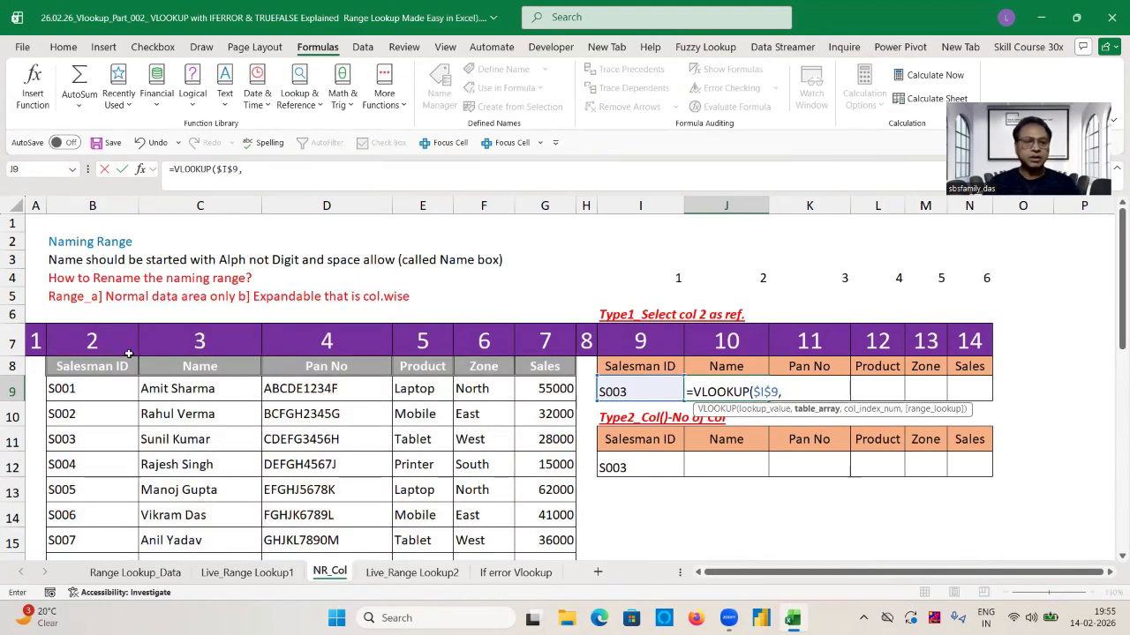
{"action": "left_click", "coordinate": [101, 366]}
{"action": "key", "text": "ctrl+shift+Right"}
{"action": "key", "text": "ctrl+shift+Down"}
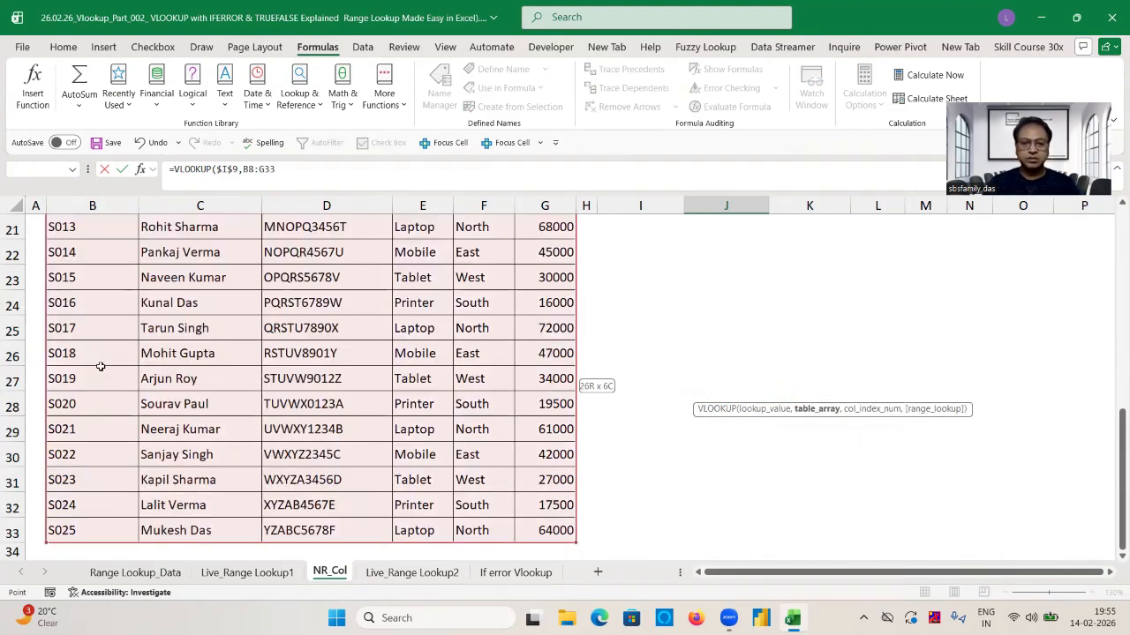
{"action": "key", "text": "F4"}
{"action": "type", "text": ".col"}
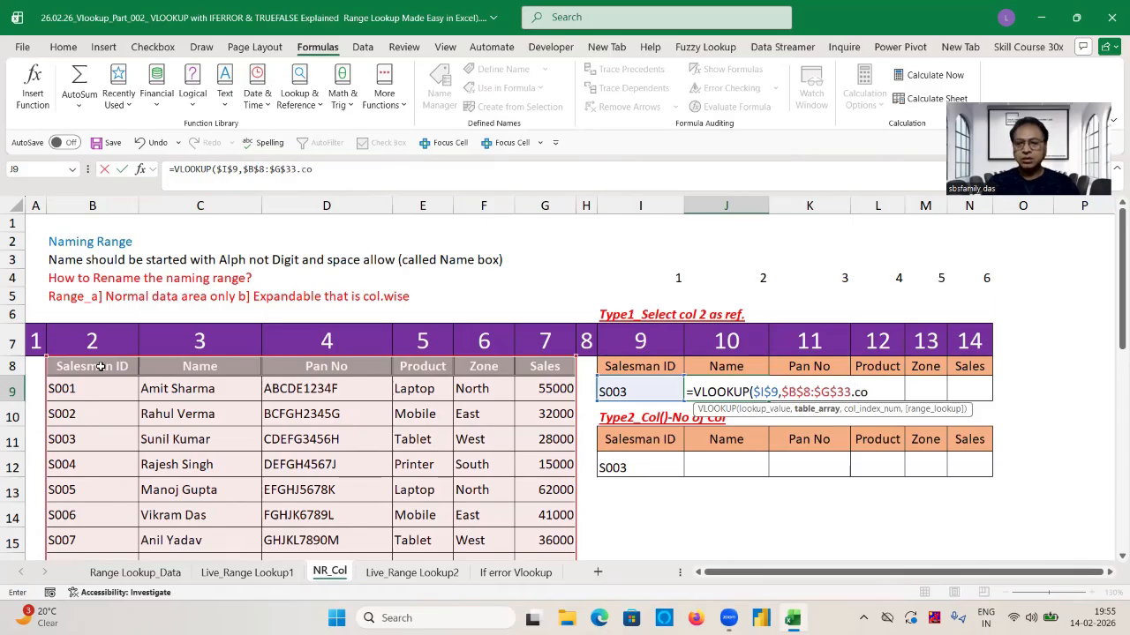
{"action": "left_click", "coordinate": [39, 224]}
{"action": "left_click", "coordinate": [819, 392]}
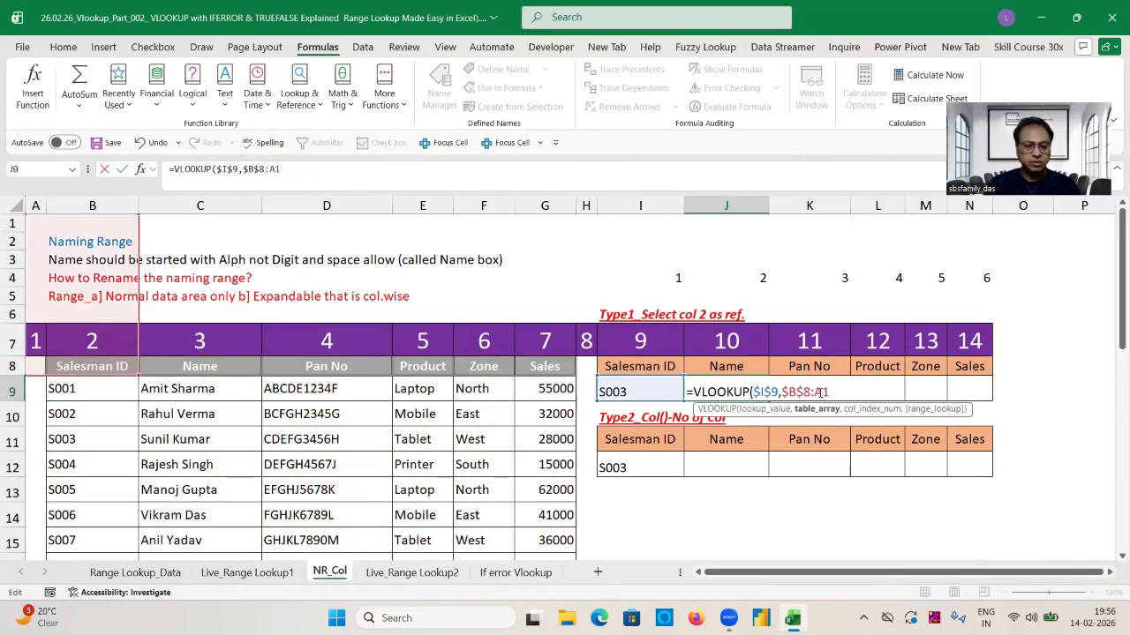
{"action": "key", "text": "F4"}
{"action": "type", "text": ",col"}
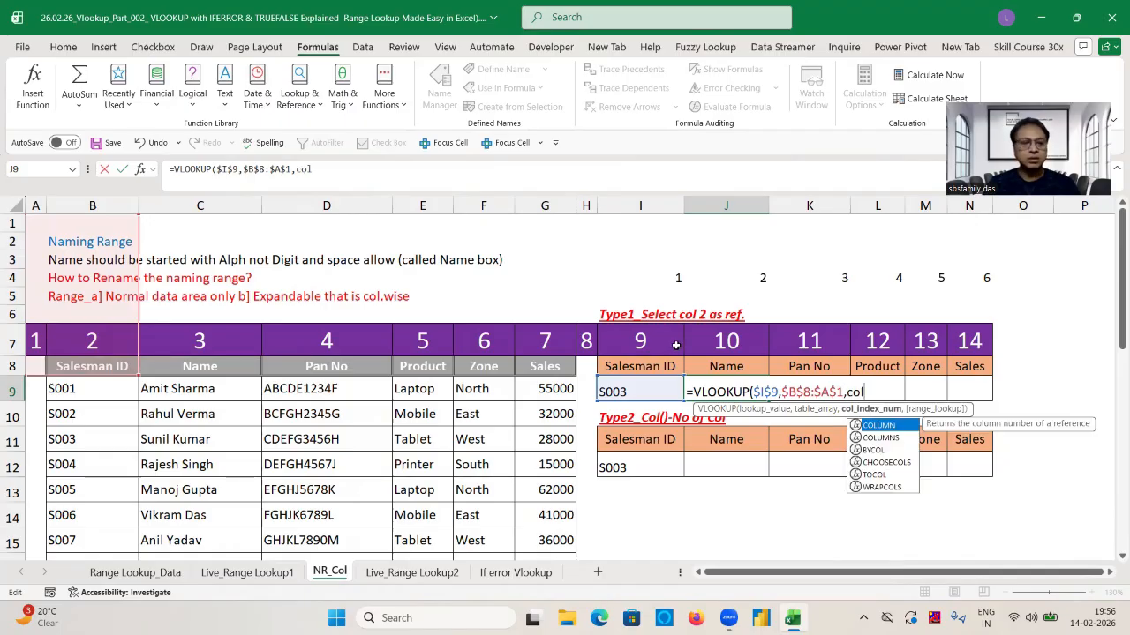
{"action": "key", "text": "BackSpace"}
{"action": "key", "text": "BackSpace"}
{"action": "key", "text": "BackSpace"}
{"action": "key", "text": "BackSpace"}
{"action": "key", "text": "BackSpace"}
{"action": "key", "text": "BackSpace"}
{"action": "key", "text": "BackSpace"}
{"action": "key", "text": "BackSpace"}
{"action": "key", "text": "BackSpace"}
{"action": "key", "text": "BackSpace"}
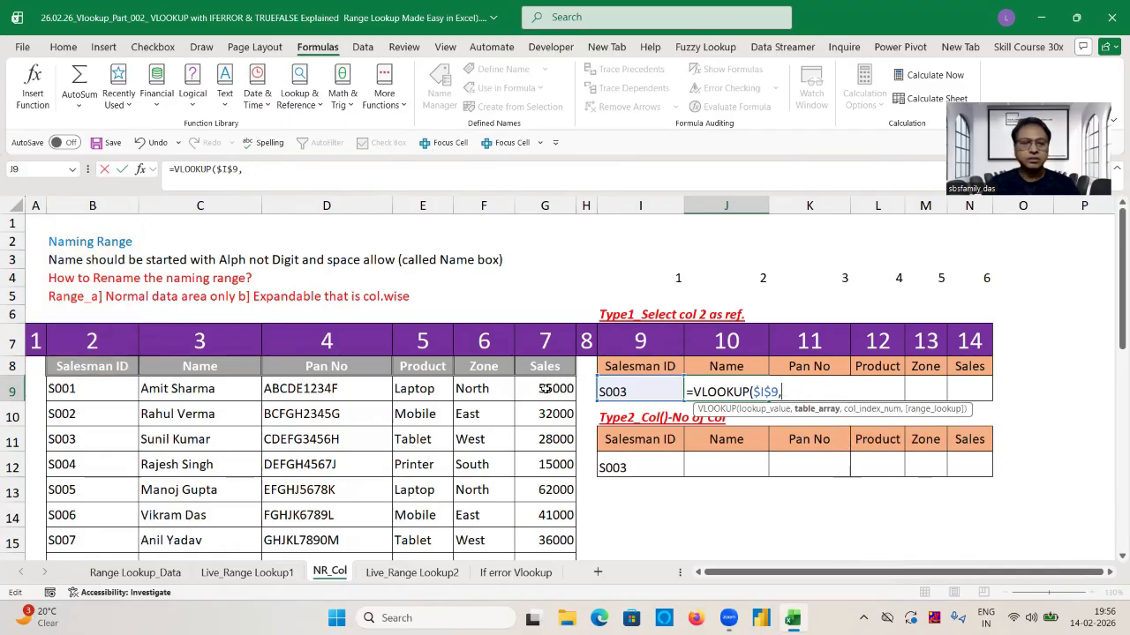
Set the absolute salesman data range $B$8:$G$33 as the table array of the VLOOKUP in J9
{"action": "left_click", "coordinate": [112, 368]}
{"action": "key", "text": "ctrl+shift+Right"}
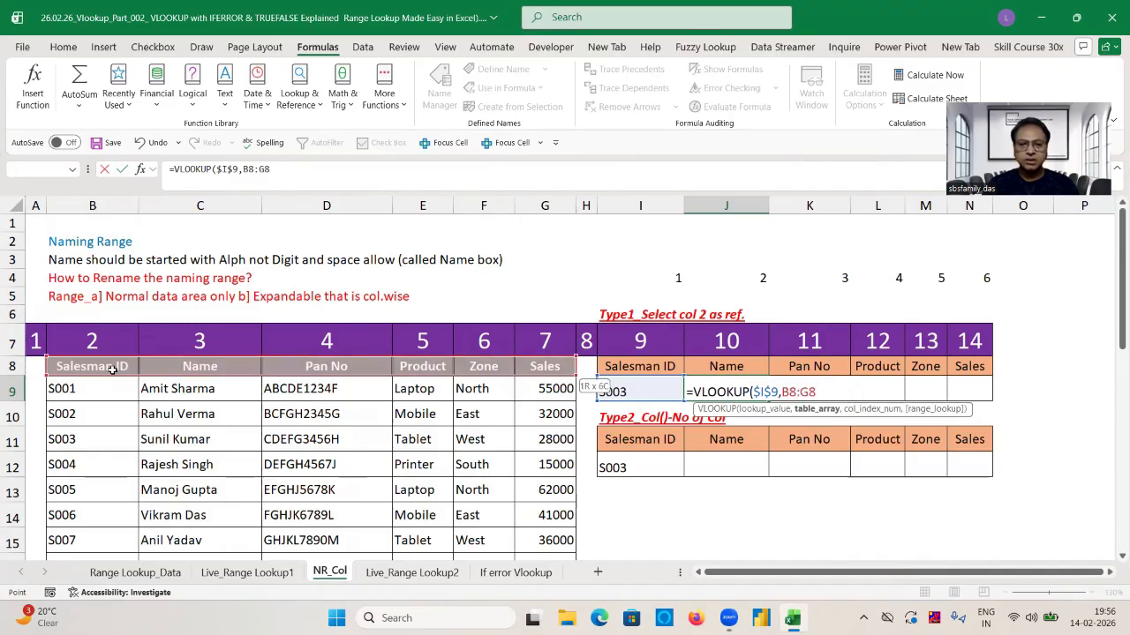
{"action": "key", "text": "ctrl+shift+Down"}
{"action": "key", "text": "F4"}
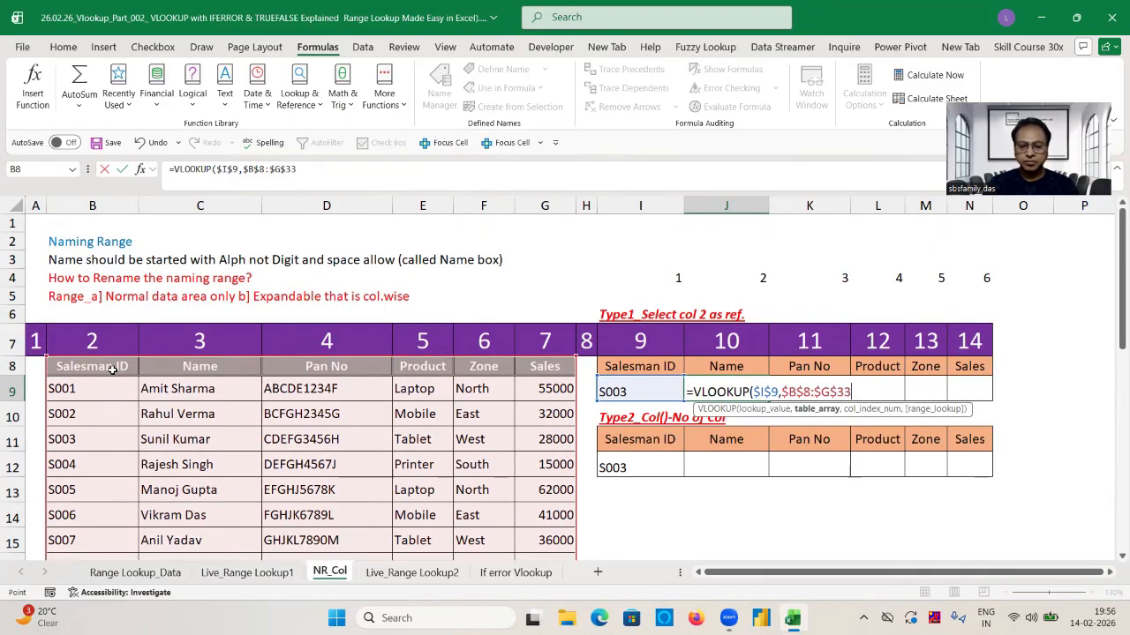
Complete the J9 VLOOKUP with COLUMN(A1)+1 as the column index and 0 for an exact match
{"action": "type", "text": ","}
{"action": "type", "text": "COLUMN("}
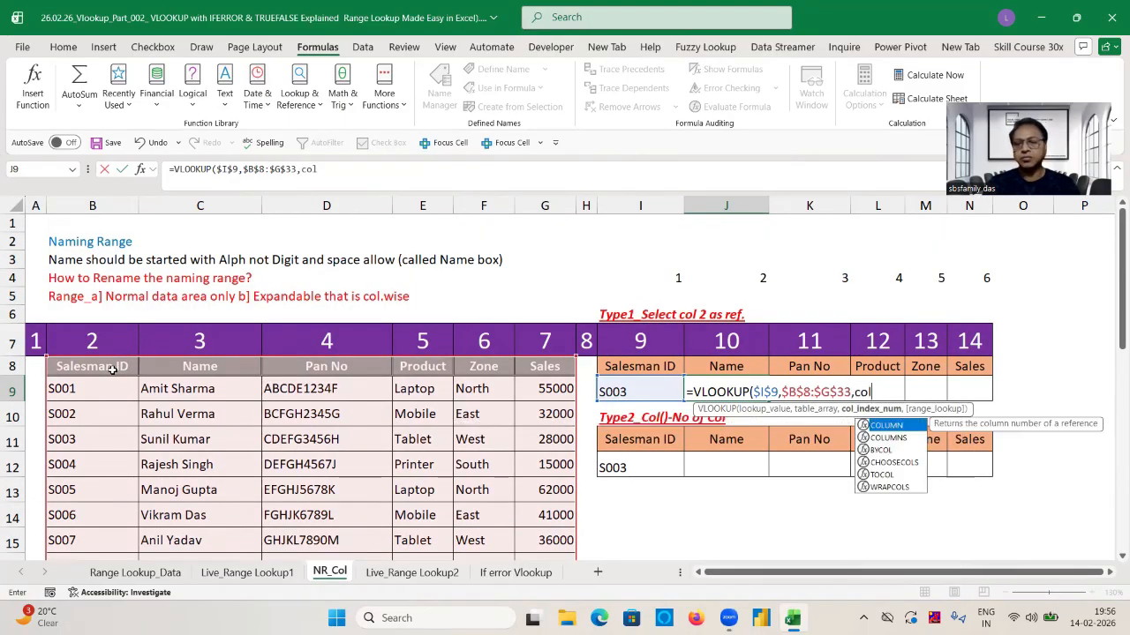
{"action": "left_click", "coordinate": [40, 223]}
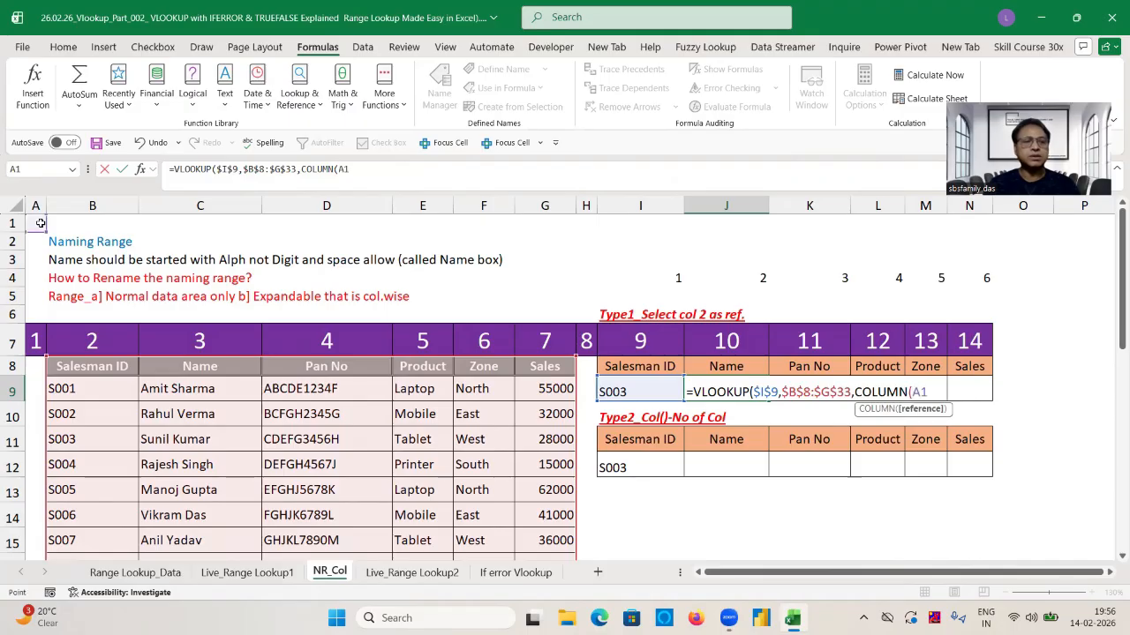
{"action": "type", "text": ")"}
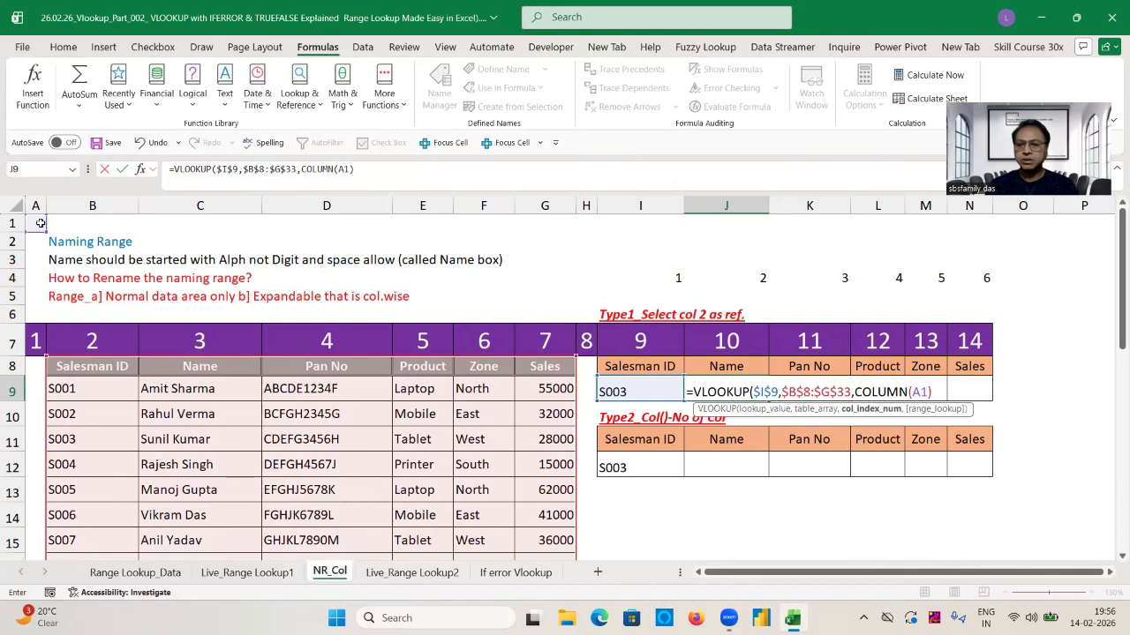
{"action": "type", "text": "+1"}
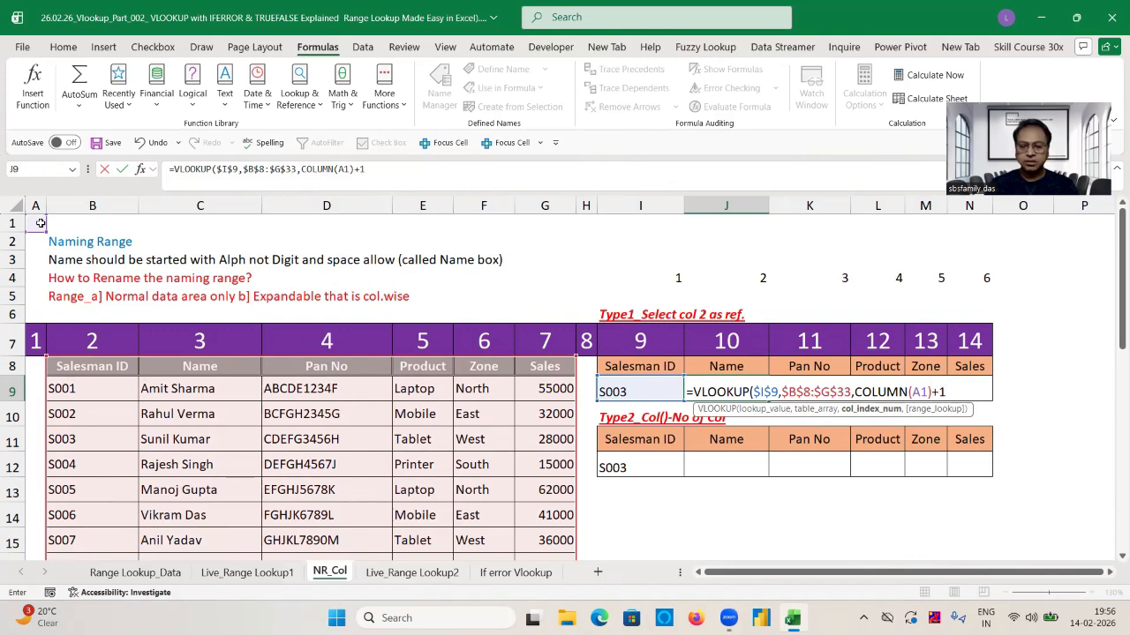
{"action": "type", "text": ",0)"}
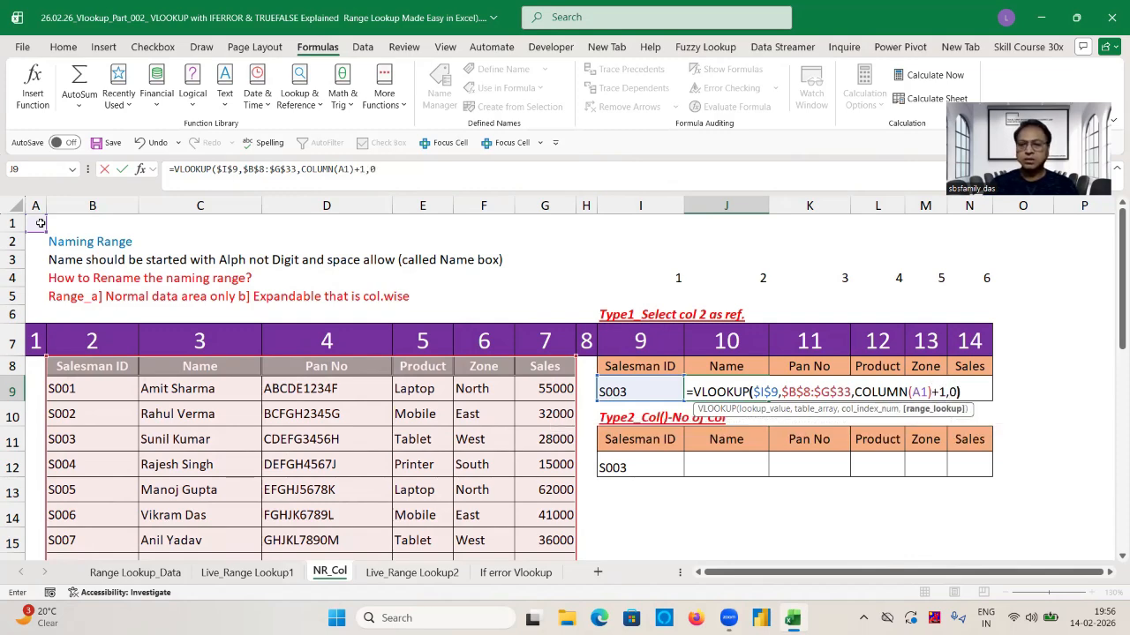
{"action": "key", "text": "ctrl+Return"}
Fill the J9 formula across the Type1 row through N9 and inspect the copied formula in L9
{"action": "key", "text": "shift+Right"}
{"action": "key", "text": "shift+Right"}
{"action": "key", "text": "shift+Right"}
{"action": "key", "text": "shift+Right"}
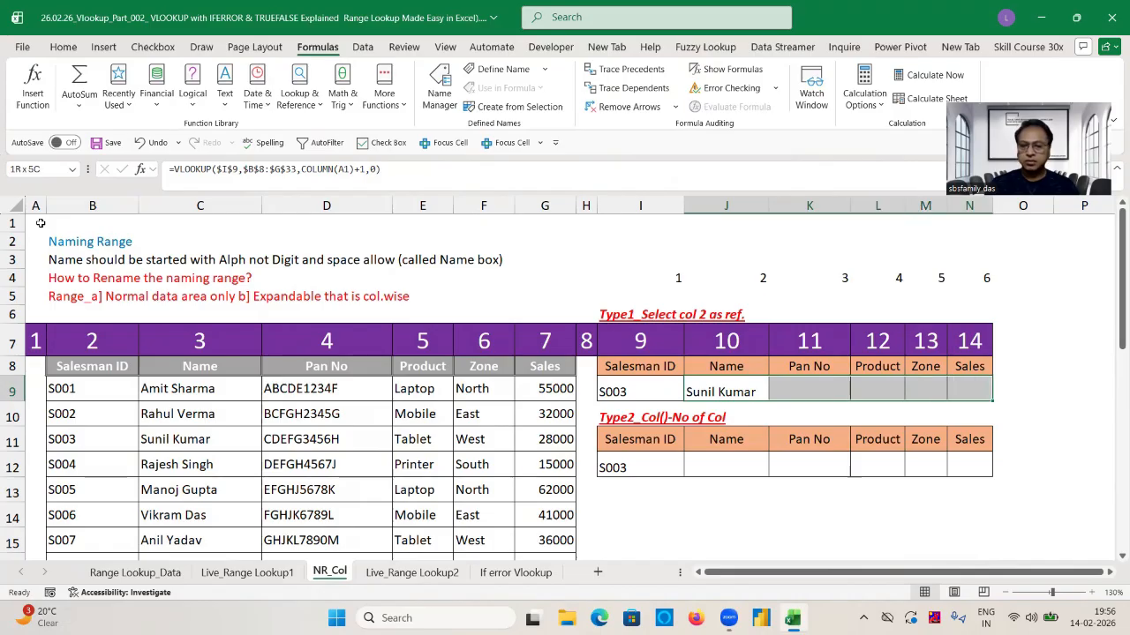
{"action": "key", "text": "ctrl+r"}
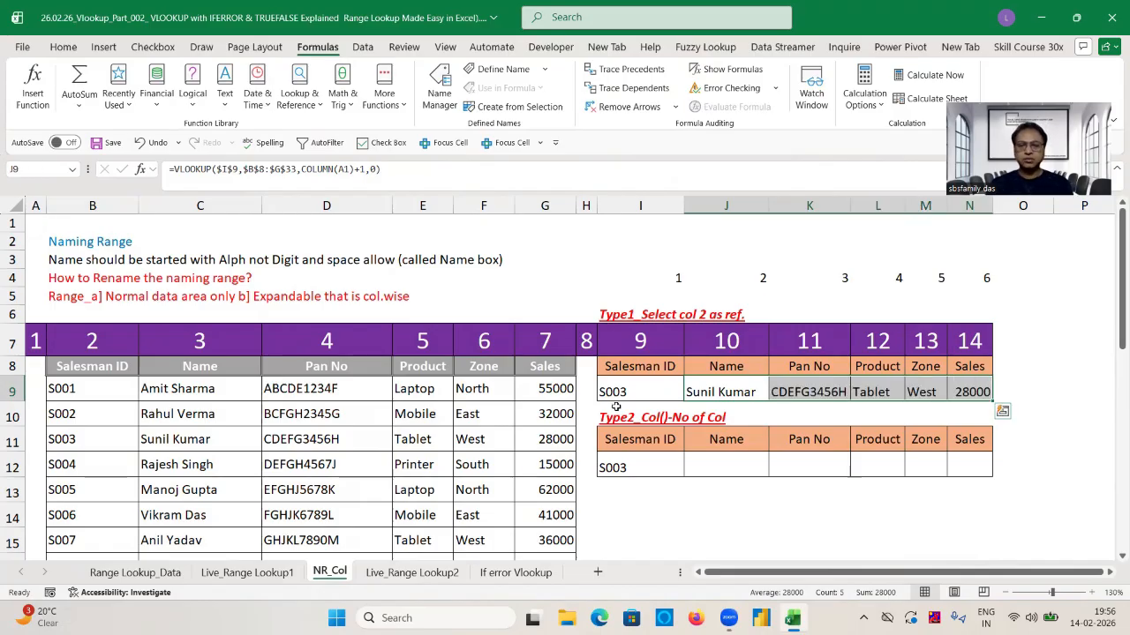
{"action": "left_click", "coordinate": [876, 394]}
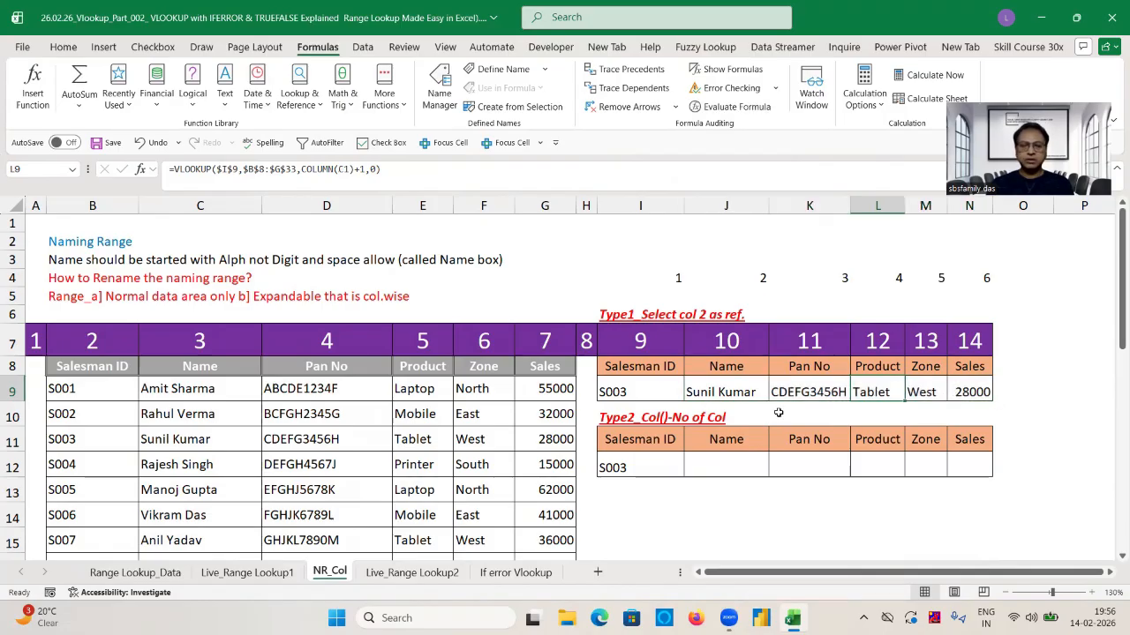
Start a VLOOKUP in J12 of the Type2 table with the absolute lookup value $I$12
{"action": "left_click", "coordinate": [718, 470]}
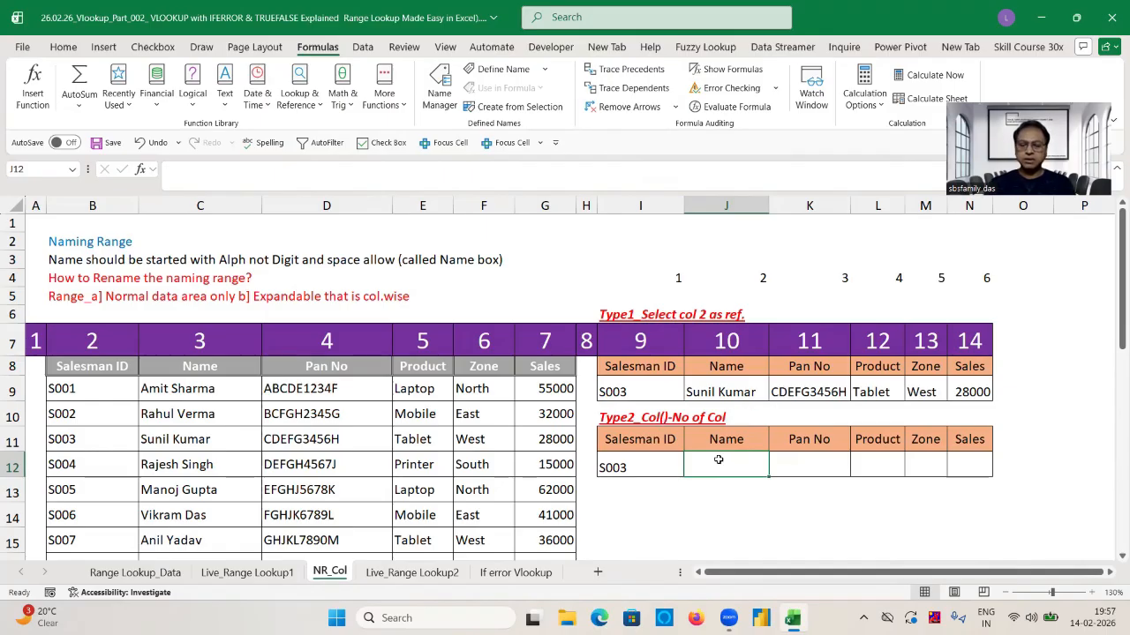
{"action": "type", "text": "="}
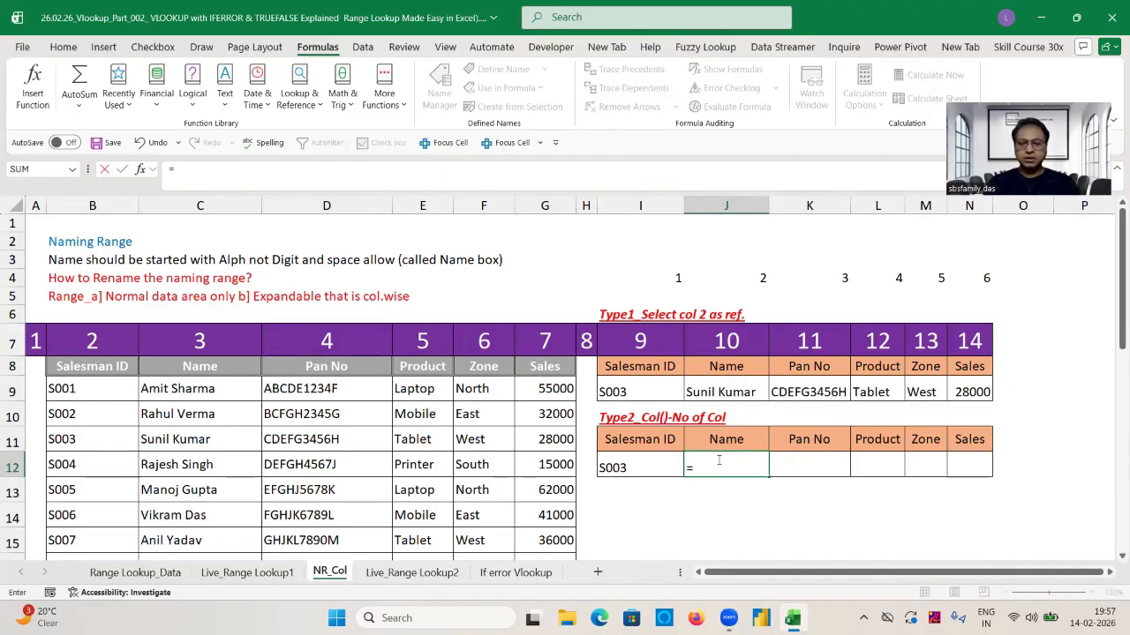
{"action": "type", "text": "vl"}
{"action": "key", "text": "Tab"}
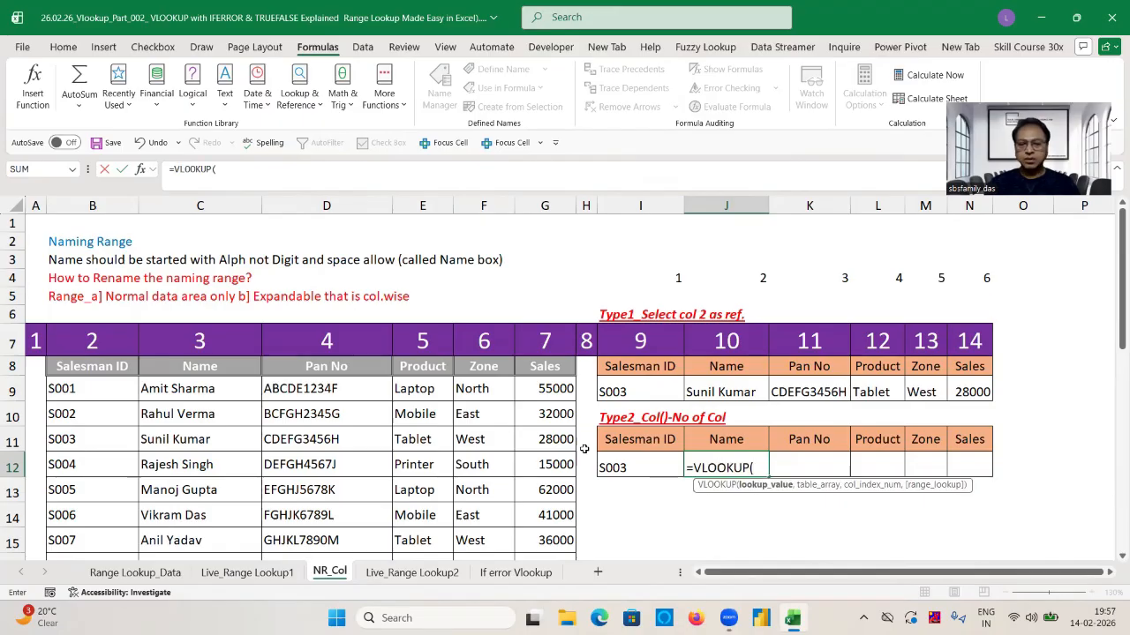
{"action": "left_click", "coordinate": [632, 467]}
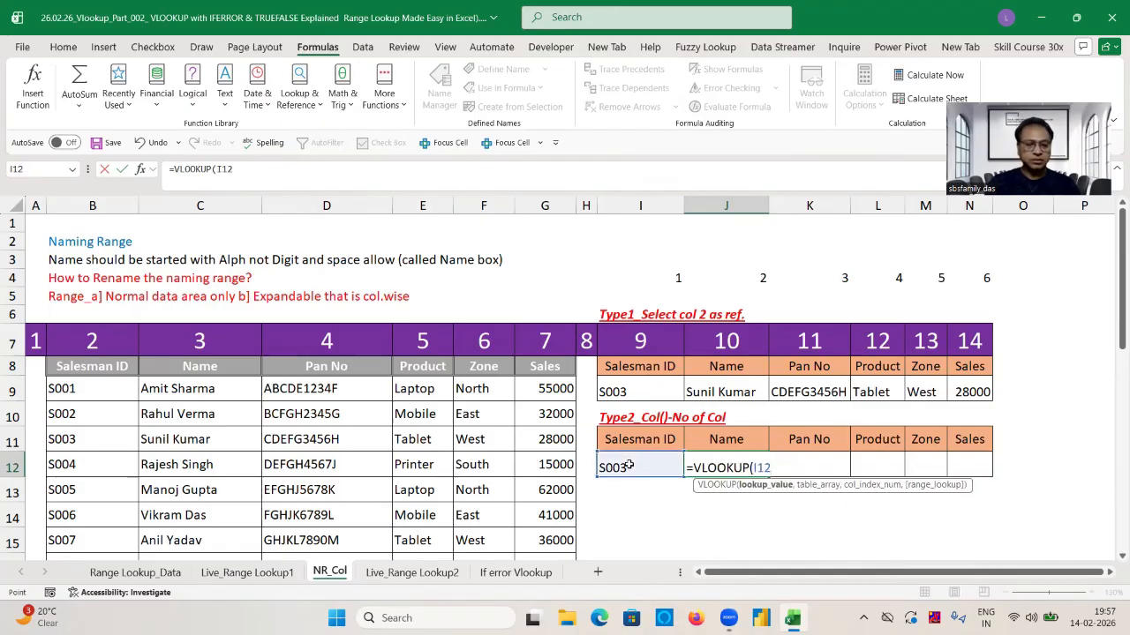
{"action": "key", "text": "F4"}
{"action": "type", "text": ","}
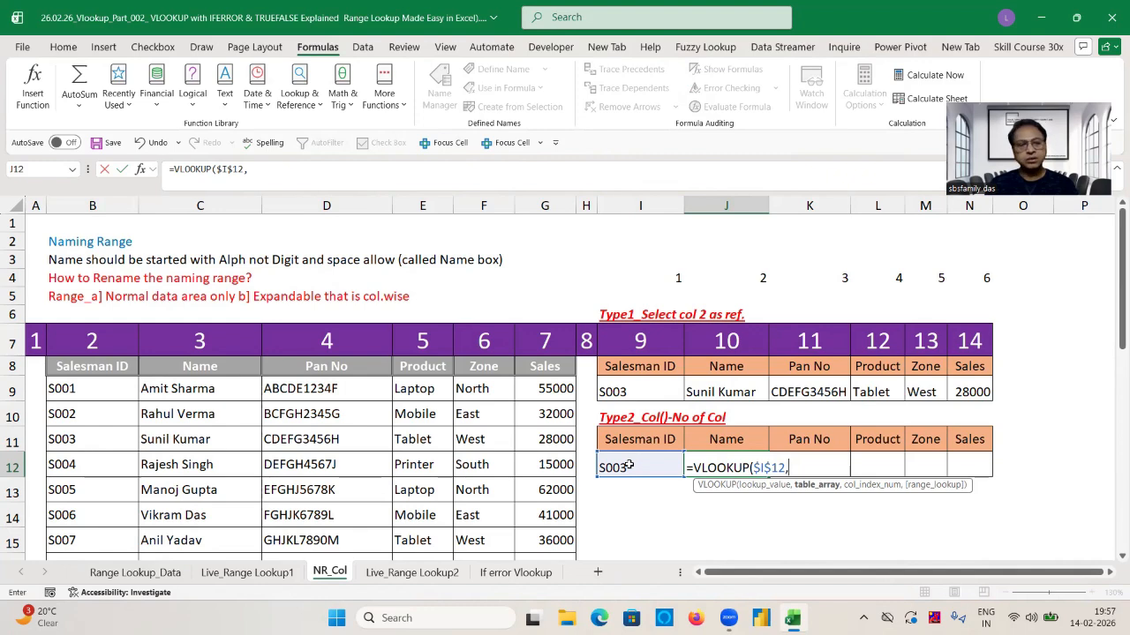
{"action": "left_click", "coordinate": [642, 230]}
{"action": "left_click_drag", "start_coordinate": [642, 230], "coordinate": [725, 226]}
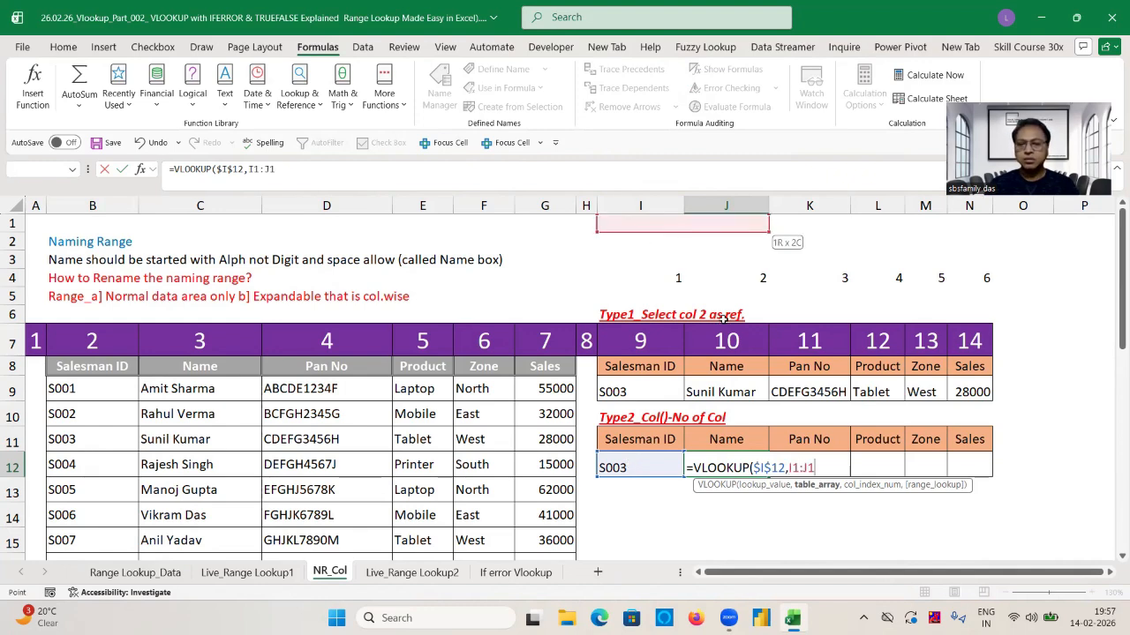
{"action": "key", "text": "BackSpace"}
{"action": "key", "text": "BackSpace"}
{"action": "key", "text": "BackSpace"}
{"action": "key", "text": "BackSpace"}
{"action": "key", "text": "BackSpace"}
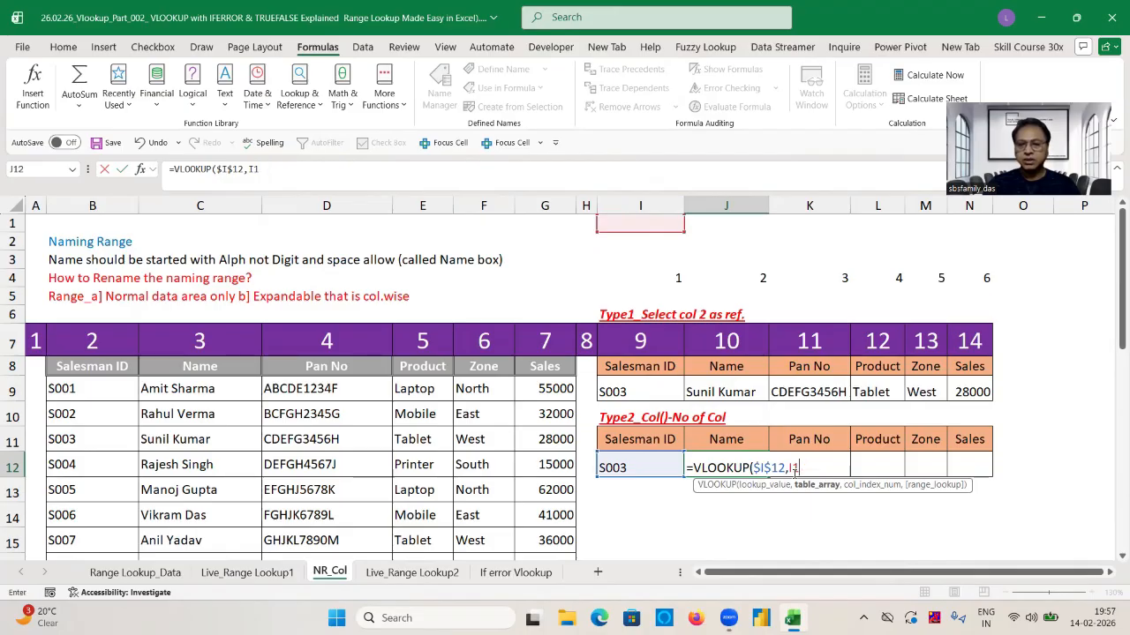
Set the absolute range $B$8:$G$33 as the table array of the J12 VLOOKUP
{"action": "left_click", "coordinate": [89, 366]}
{"action": "key", "text": "ctrl+shift+Right"}
{"action": "key", "text": "ctrl+shift+Down"}
{"action": "key", "text": "F4"}
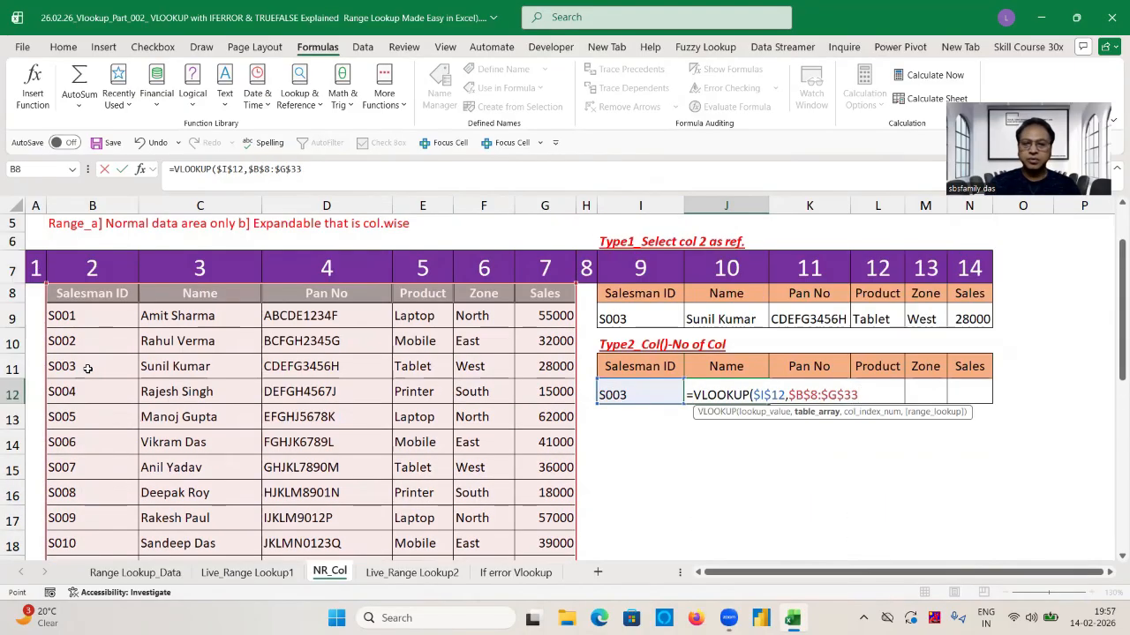
Complete the J12 VLOOKUP with COLUMNS($J$1:K1) as the column index and 0 for an exact match
{"action": "type", "text": ",col"}
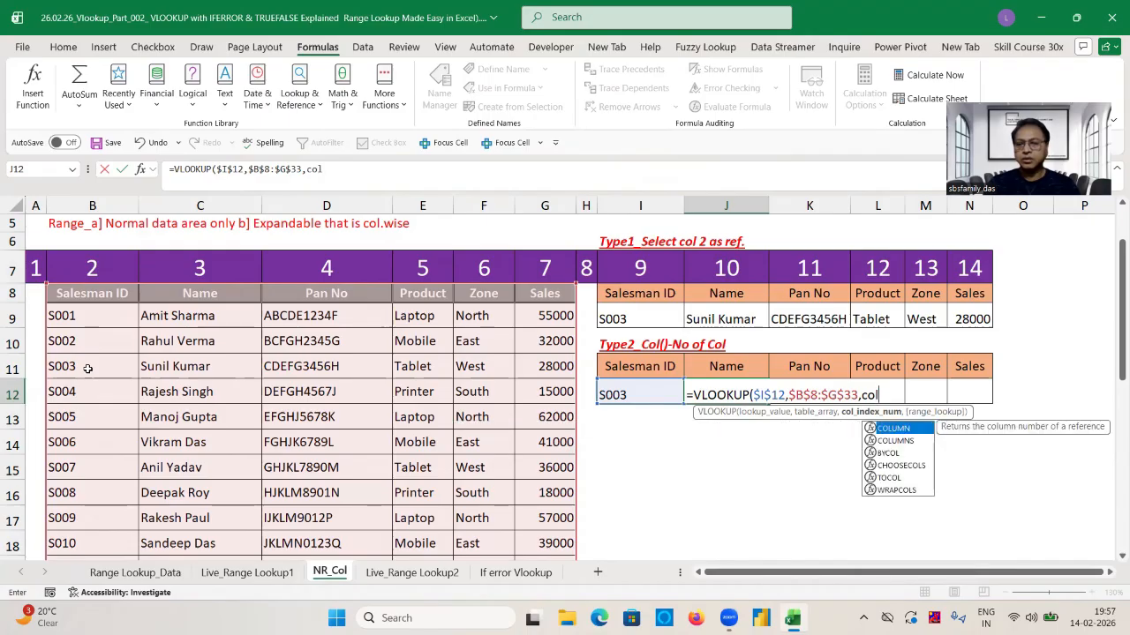
{"action": "key", "text": "Down"}
{"action": "key", "text": "Tab"}
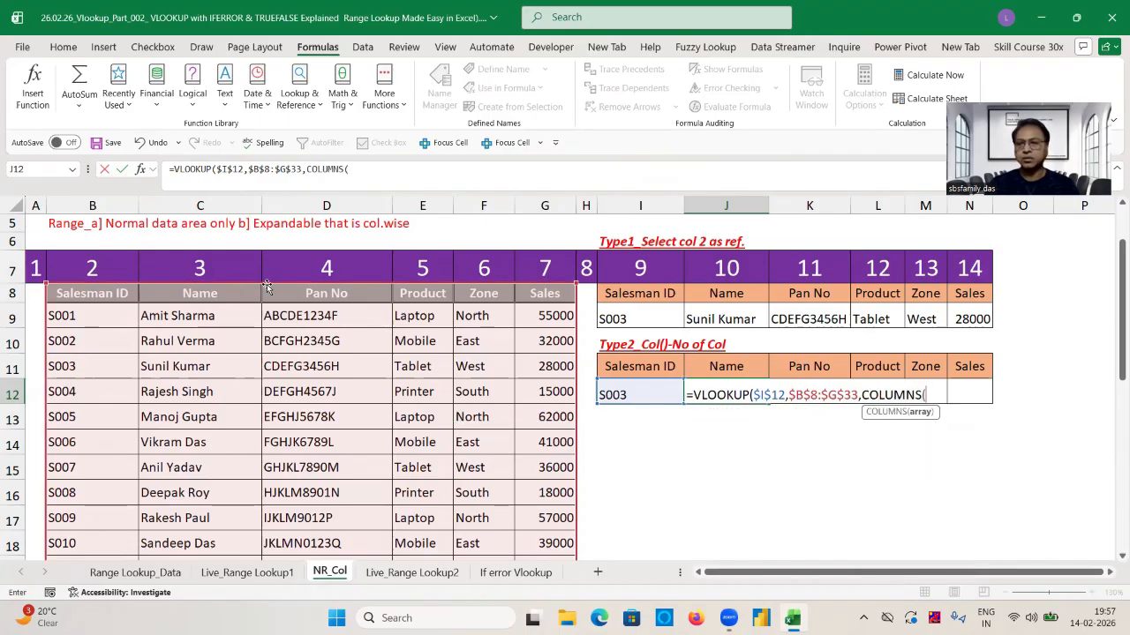
{"action": "scroll", "coordinate": [1117, 264], "scroll_direction": "up", "scroll_amount": 2}
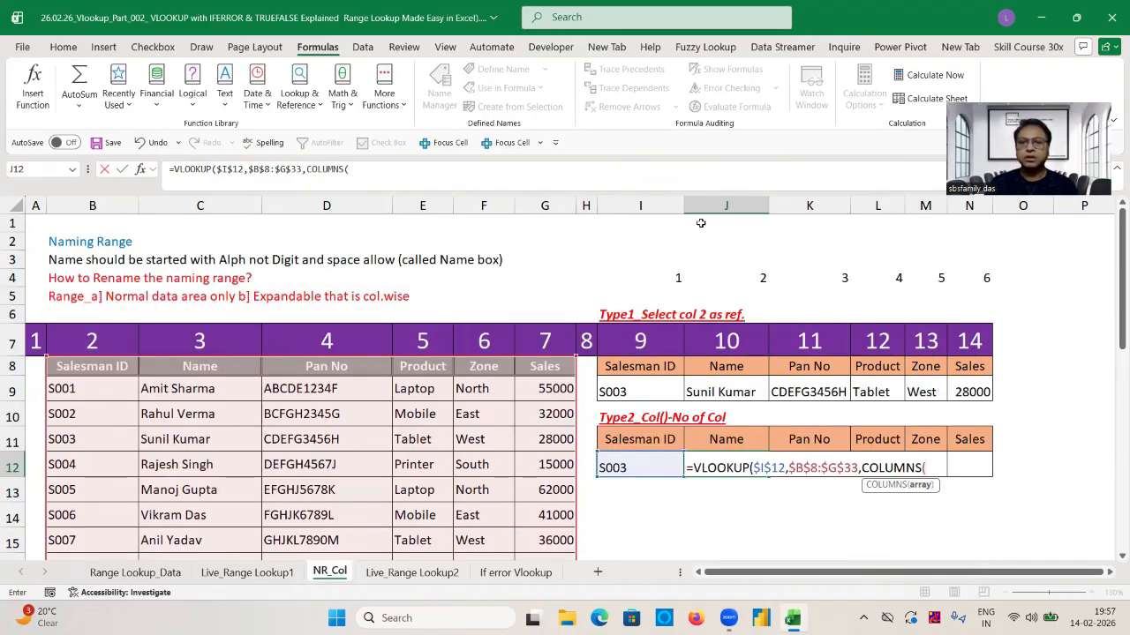
{"action": "left_click", "coordinate": [700, 223]}
{"action": "key", "text": "shift+Right"}
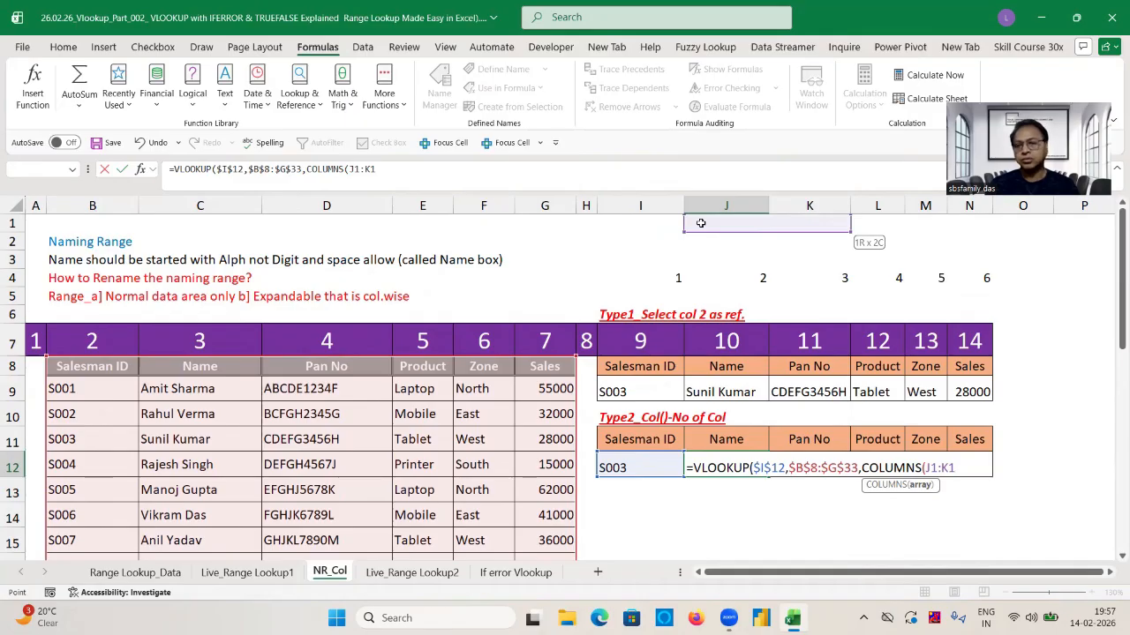
{"action": "left_click", "coordinate": [932, 470]}
{"action": "key", "text": "F4"}
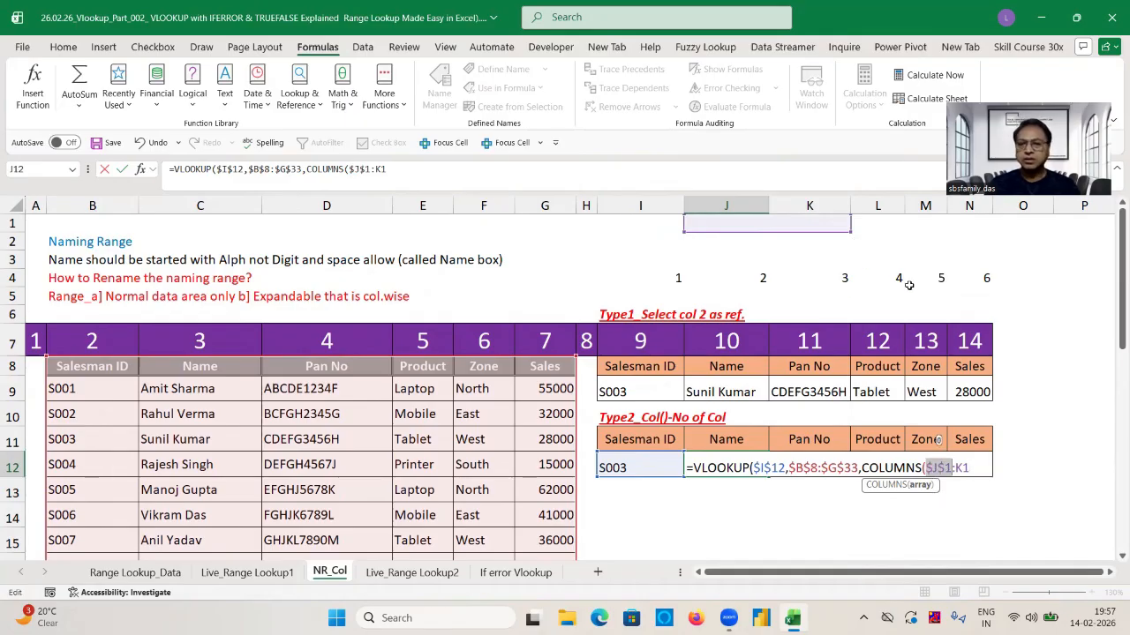
{"action": "type", "text": "),0)"}
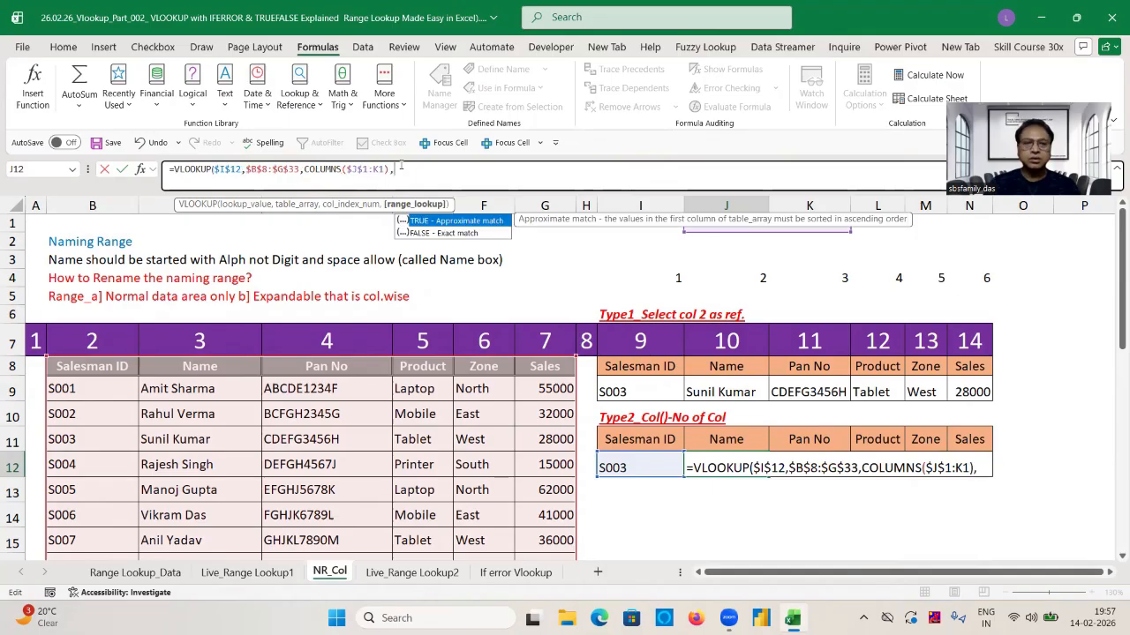
{"action": "key", "text": "Return"}
Fill the J12 formula across the Type2 row through N12 and compare the formulas in J9 and J12
{"action": "key", "text": "Up"}
{"action": "key", "text": "shift+Right"}
{"action": "key", "text": "shift+Right"}
{"action": "key", "text": "shift+Right"}
{"action": "key", "text": "shift+Right"}
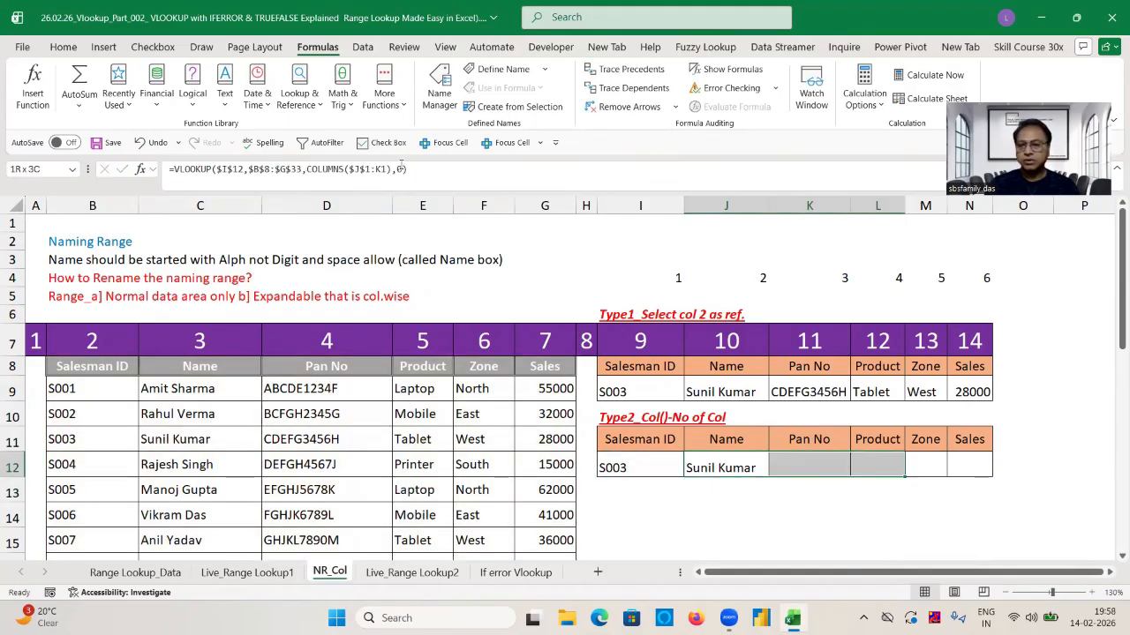
{"action": "key", "text": "ctrl+r"}
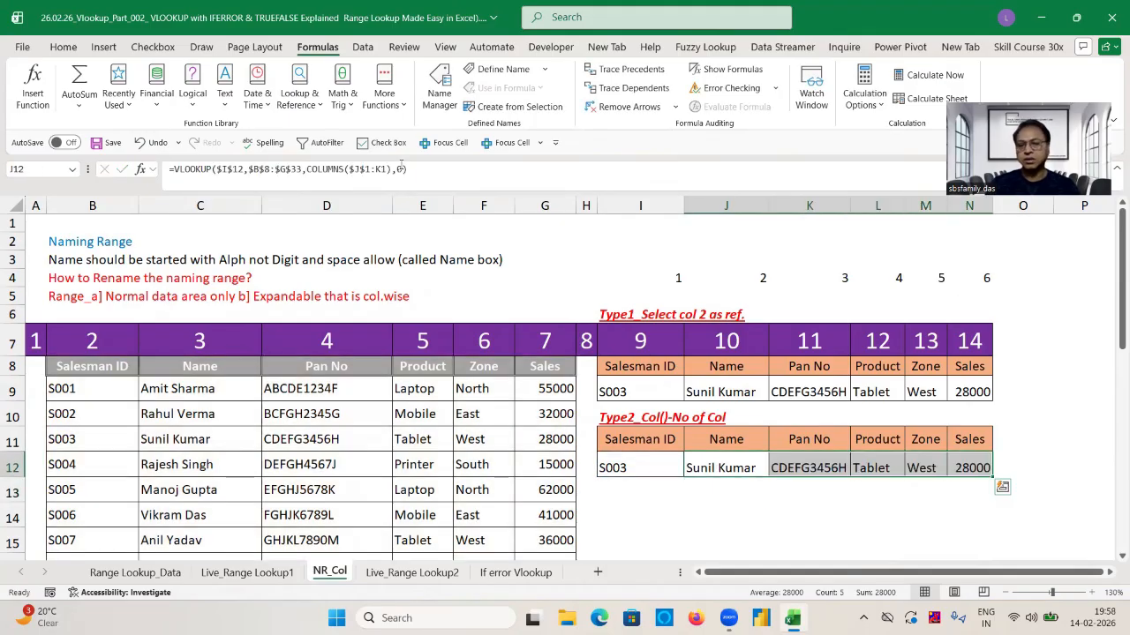
{"action": "left_click", "coordinate": [711, 397]}
{"action": "left_click", "coordinate": [721, 471]}
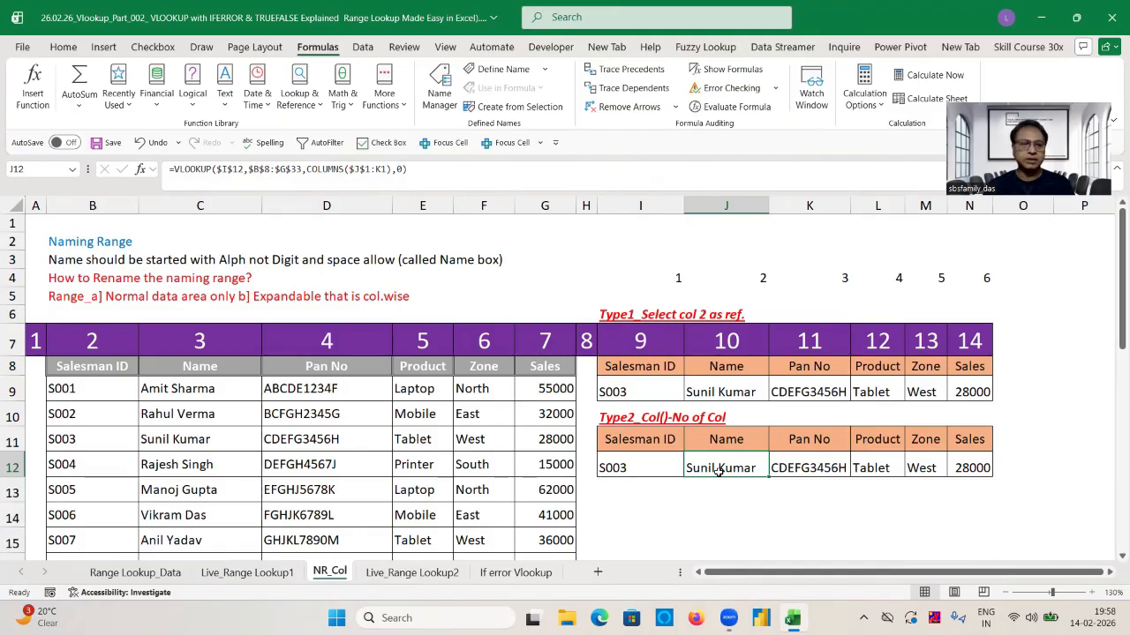
Switch to the Live_Range Lookup2 sheet and name the Target and Performance table J6:K11 as Target
{"action": "left_click", "coordinate": [395, 575]}
{"action": "left_click", "coordinate": [673, 441]}
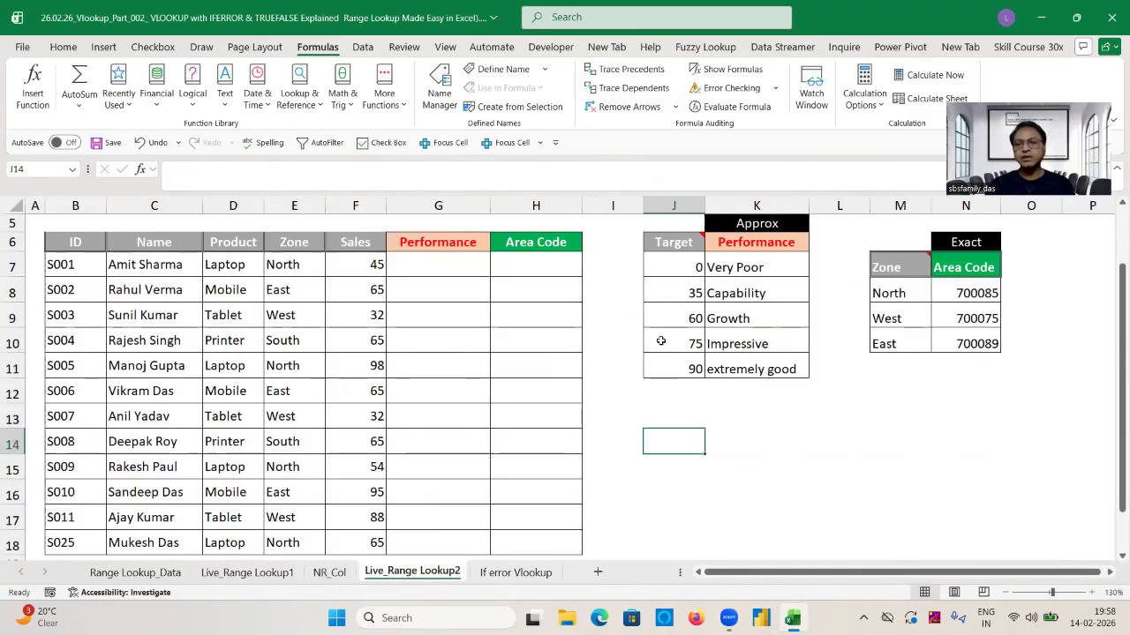
{"action": "left_click", "coordinate": [682, 243]}
{"action": "key", "text": "ctrl+shift+Down"}
{"action": "key", "text": "ctrl+shift+Right"}
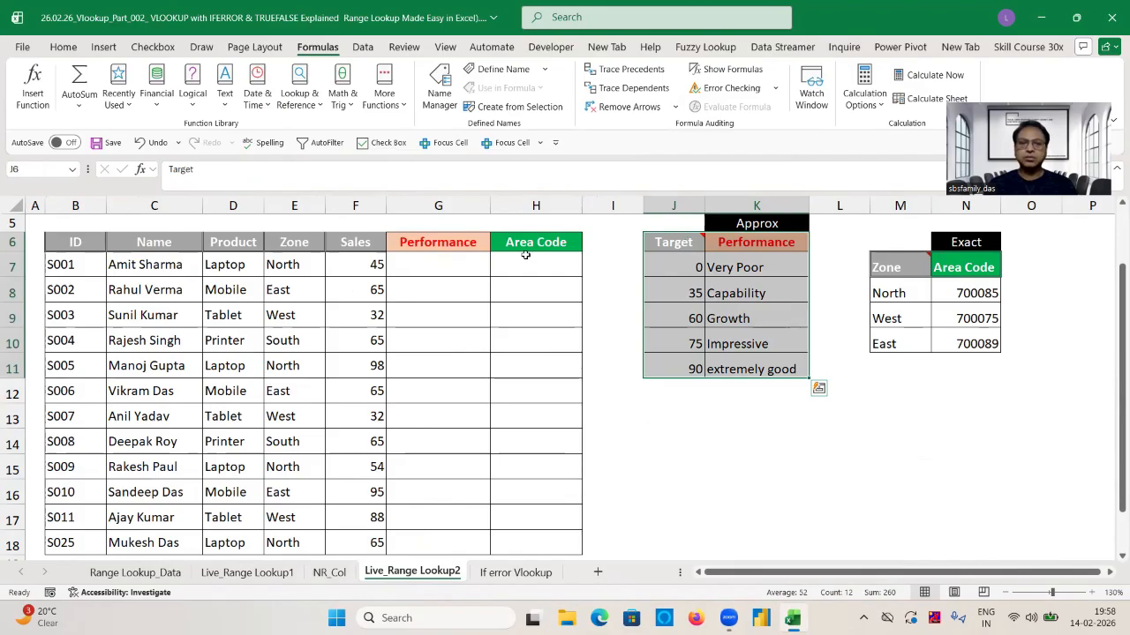
{"action": "left_click", "coordinate": [50, 166]}
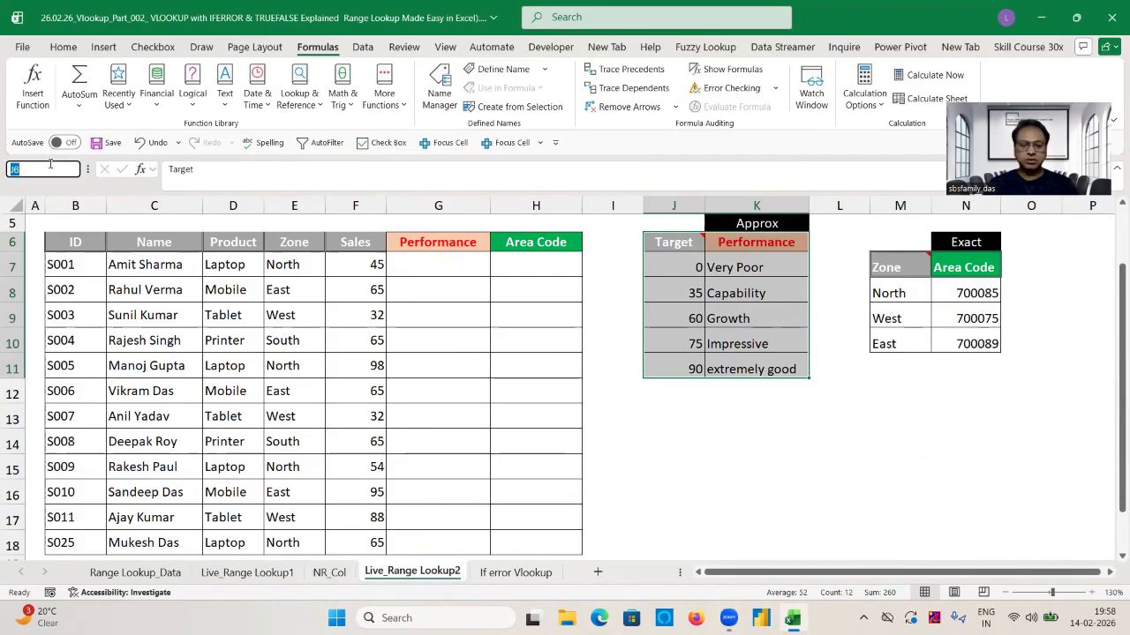
{"action": "type", "text": "Target"}
{"action": "key", "text": "Return"}
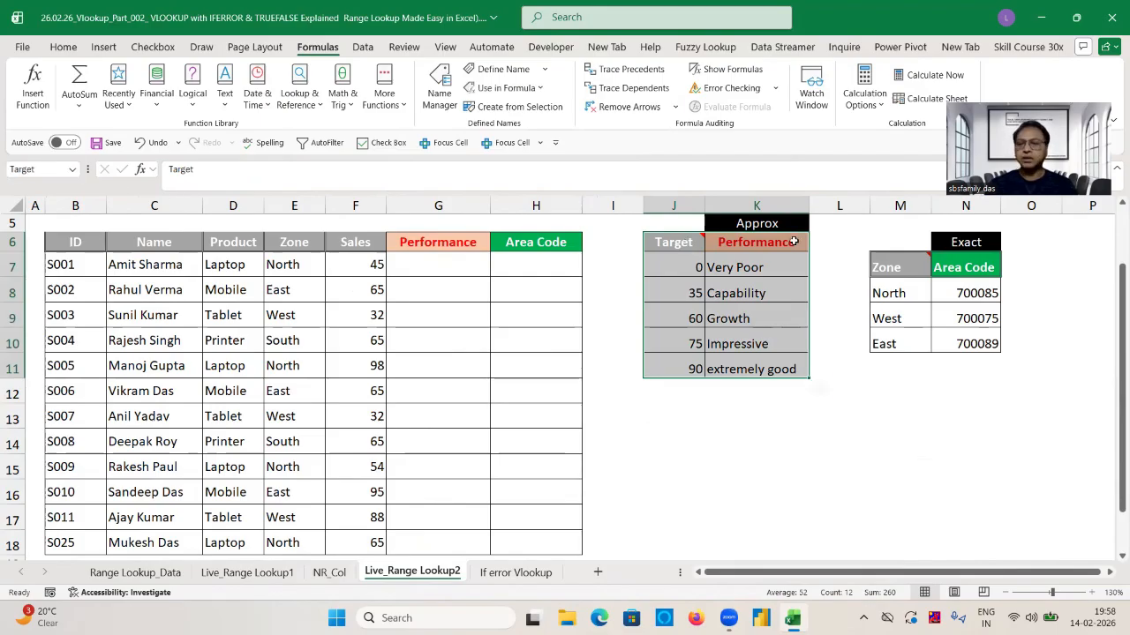
Try to name the Zone and Area Code table M7:N10 as Zone
{"action": "left_click_drag", "start_coordinate": [897, 271], "coordinate": [980, 344]}
{"action": "left_click", "coordinate": [44, 166]}
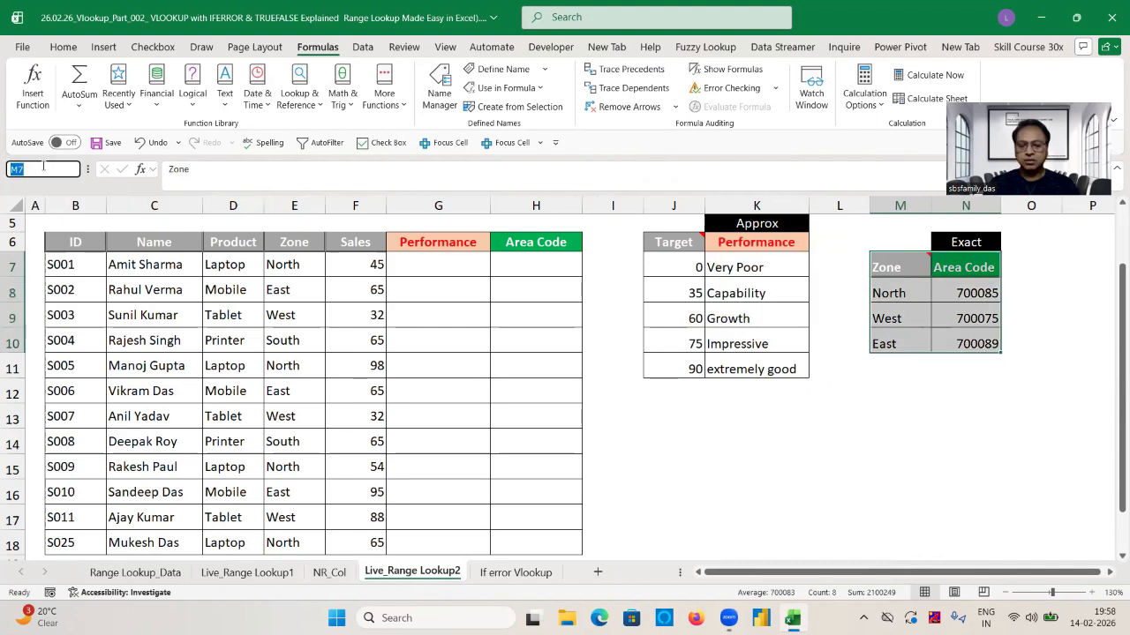
{"action": "type", "text": "Zone"}
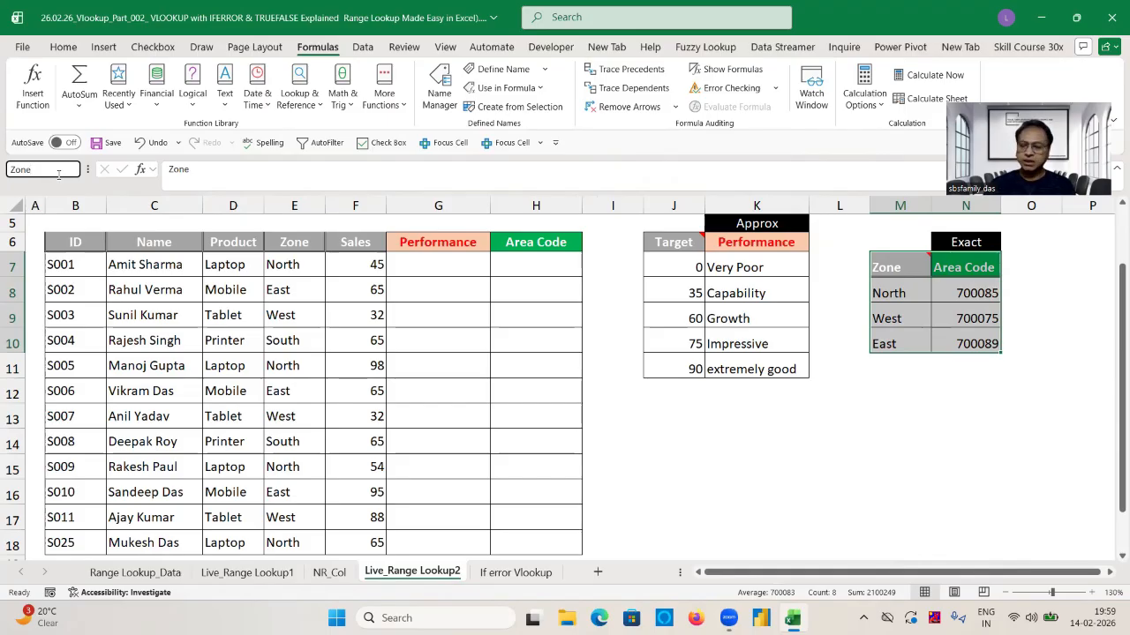
{"action": "left_click", "coordinate": [499, 348]}
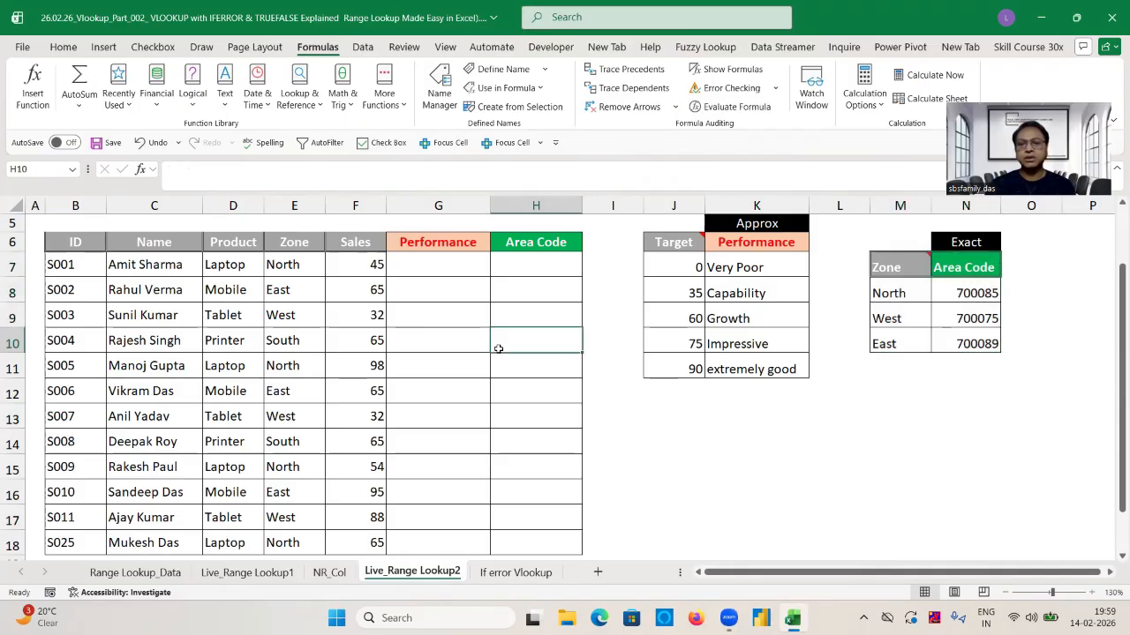
Check the range names assigned to the Target table J6:K11 and the Zone table M7:N10
{"action": "left_click", "coordinate": [681, 248]}
{"action": "key", "text": "ctrl+shift+Right"}
{"action": "key", "text": "ctrl+shift+Down"}
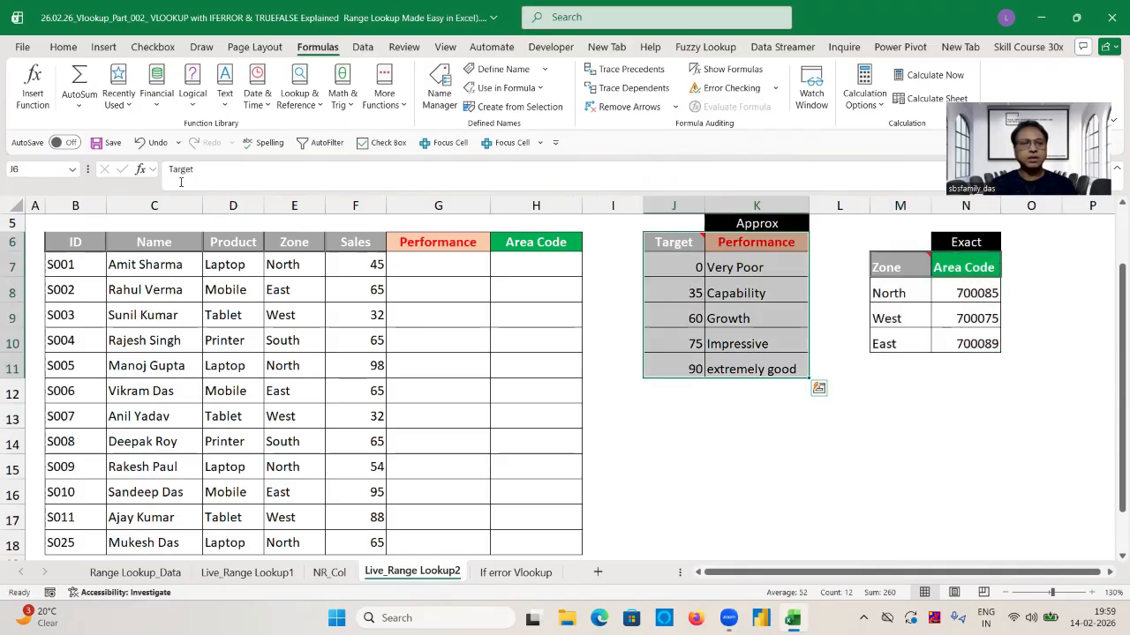
{"action": "left_click", "coordinate": [897, 272]}
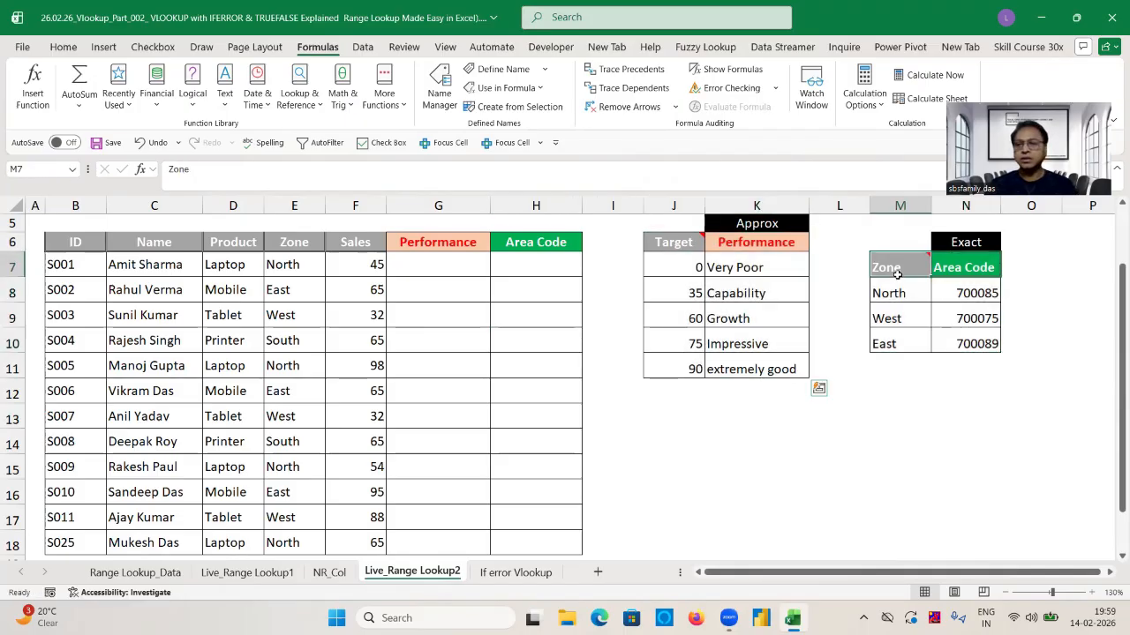
{"action": "key", "text": "ctrl+shift+Right"}
{"action": "key", "text": "ctrl+shift+Down"}
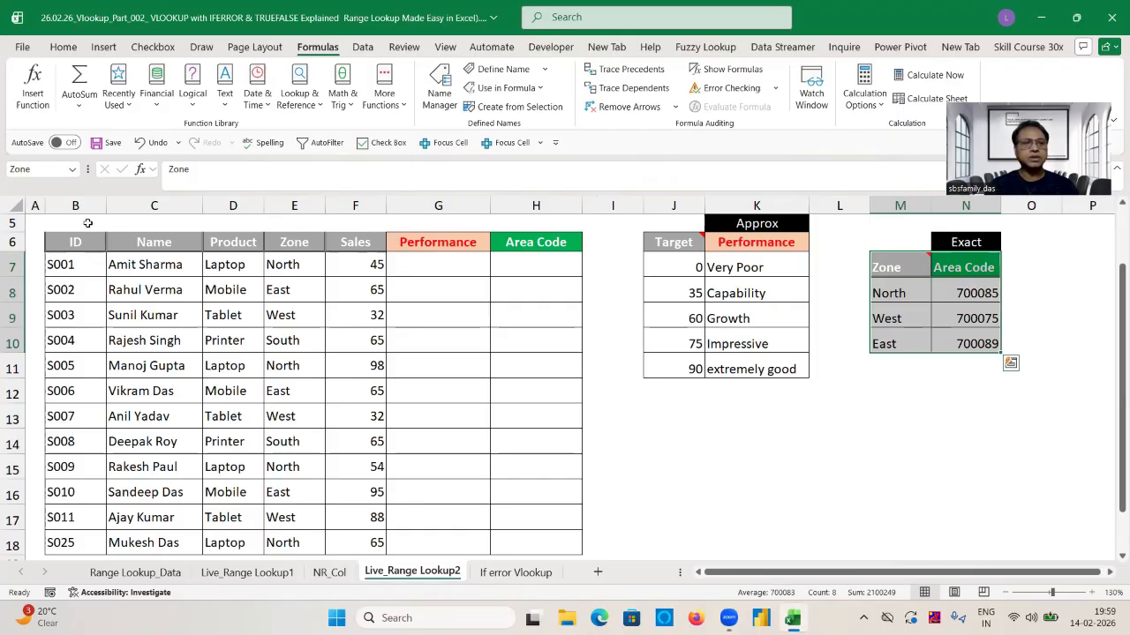
{"action": "left_click", "coordinate": [631, 291]}
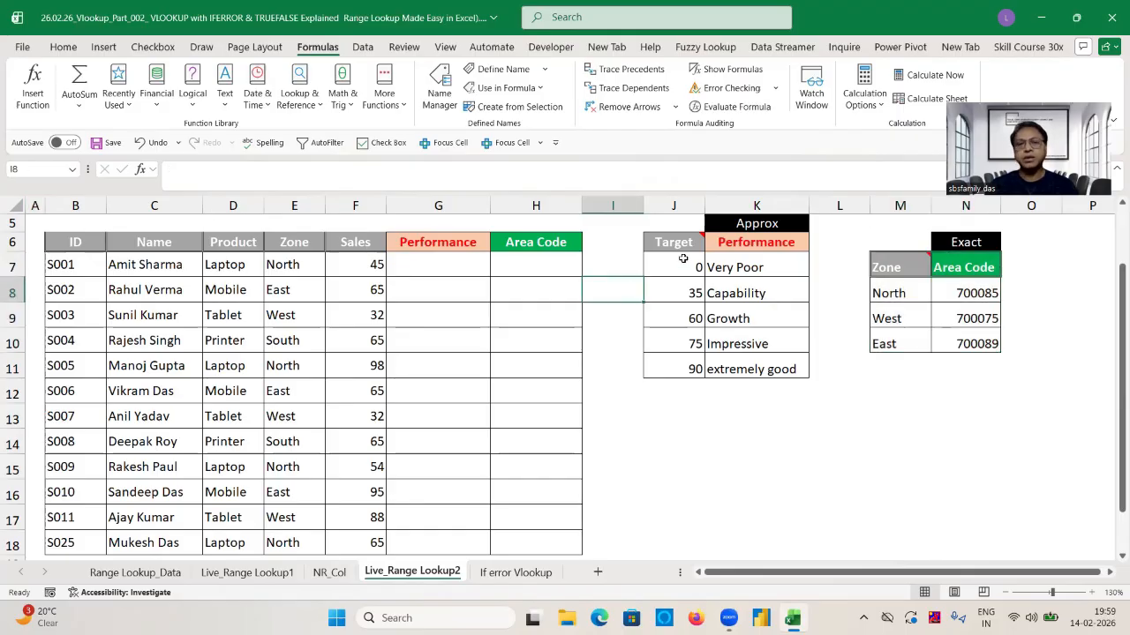
Name the Target and Performance table J6:K11, including its headers, as Target
{"action": "mouse_move", "coordinate": [676, 240]}
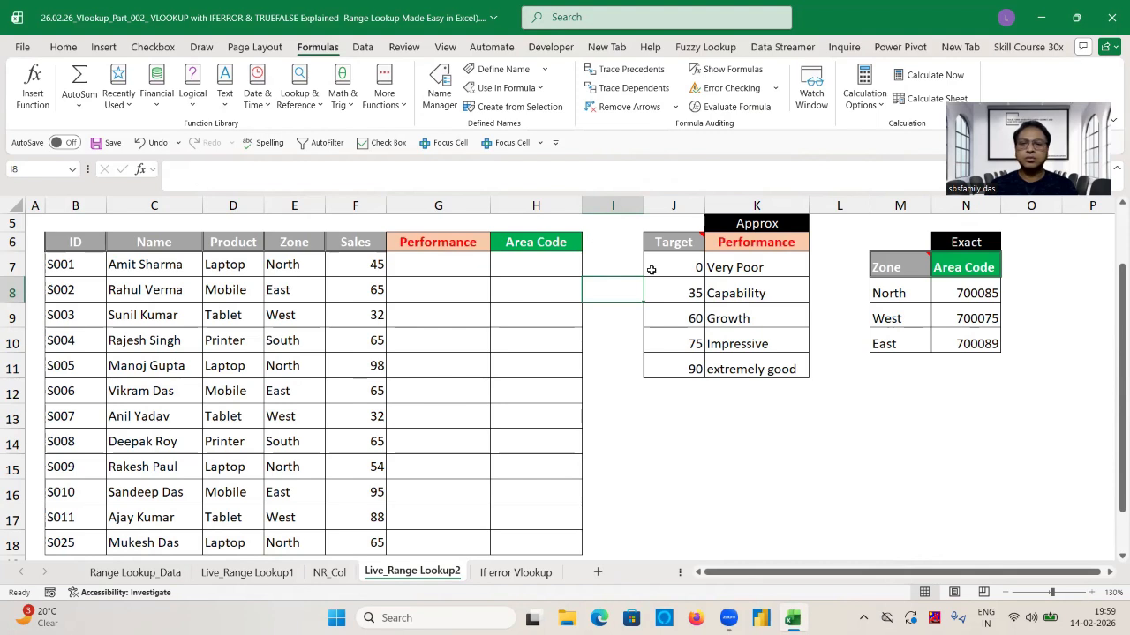
{"action": "left_click", "coordinate": [668, 240]}
{"action": "key", "text": "shift+Right"}
{"action": "key", "text": "ctrl+shift+Down"}
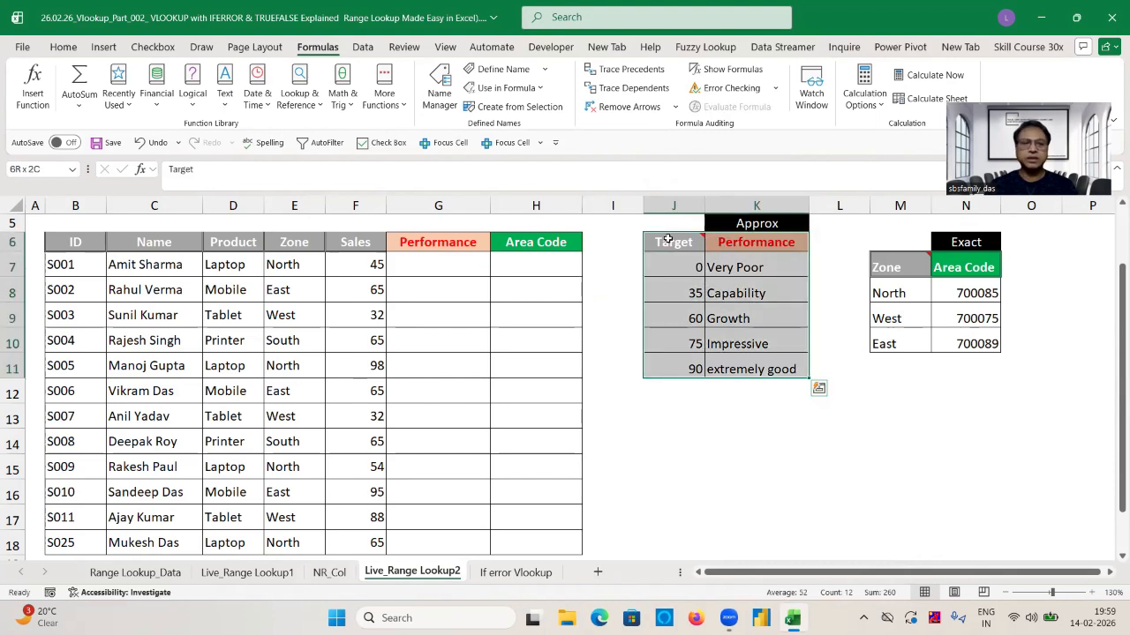
{"action": "left_click", "coordinate": [51, 166]}
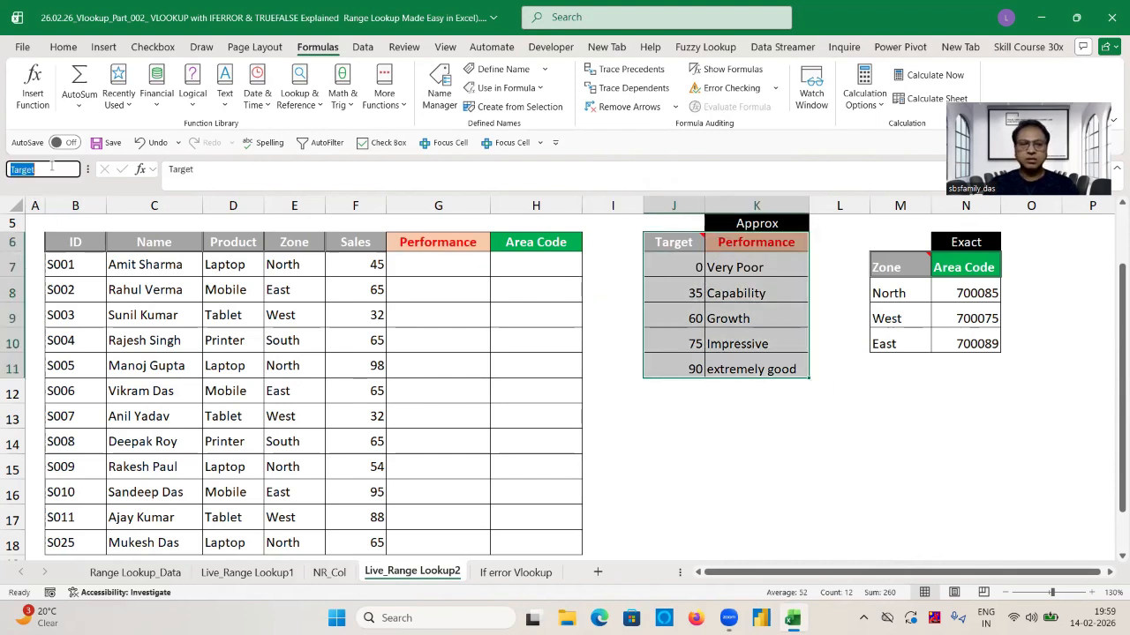
{"action": "type", "text": "target"}
{"action": "key", "text": "Return"}
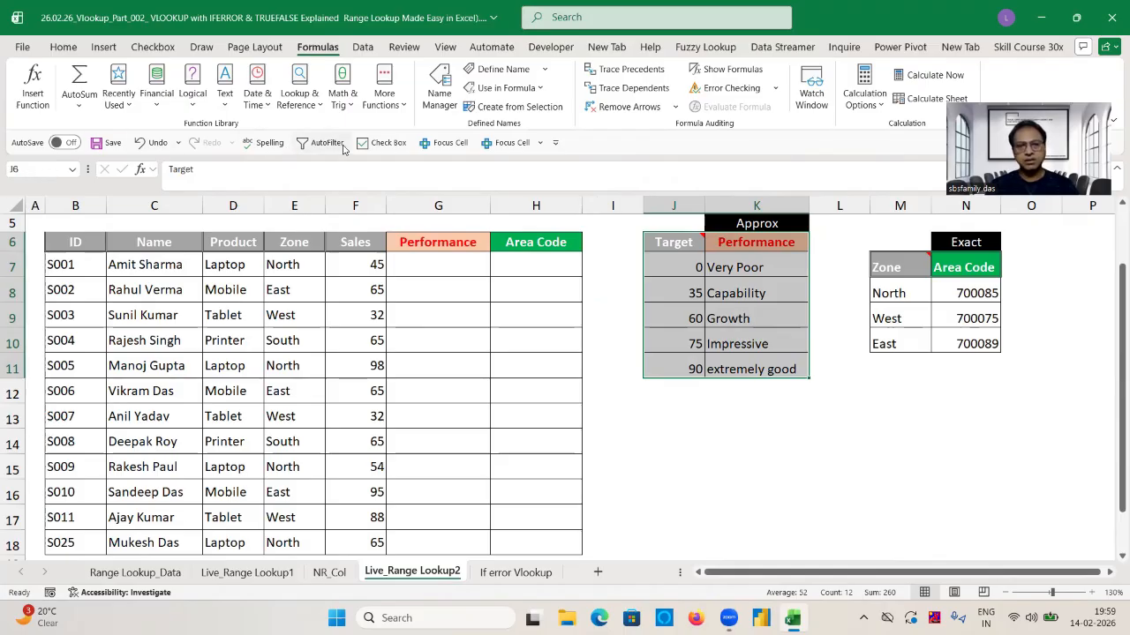
{"action": "left_click", "coordinate": [627, 315]}
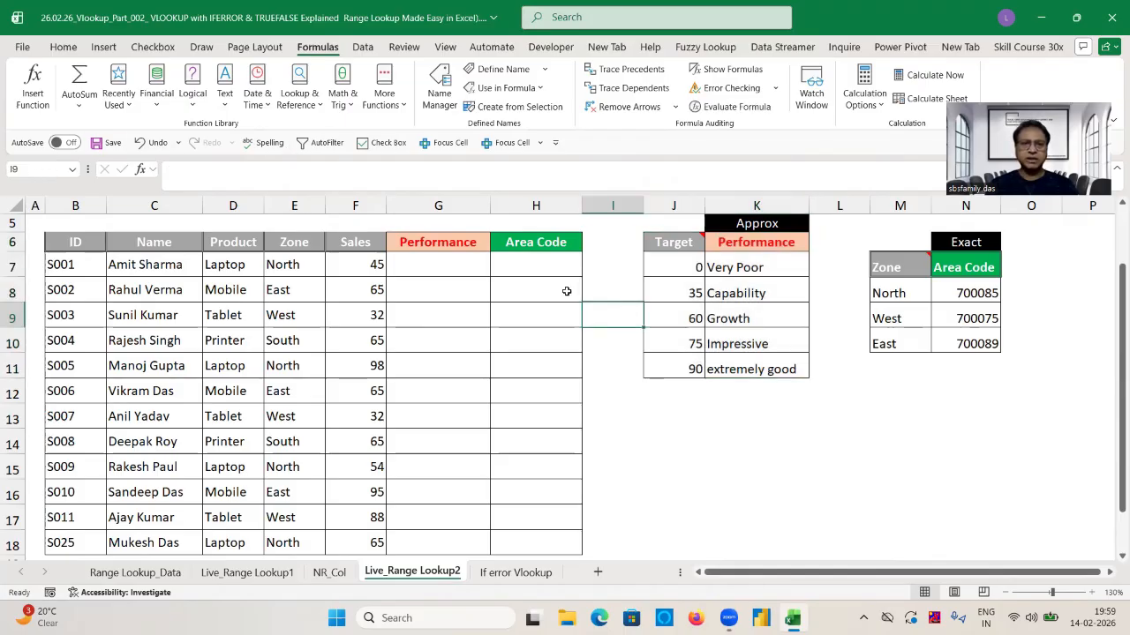
Delete the misspelled range name trrget from the workbook's defined names
{"action": "left_click", "coordinate": [447, 95]}
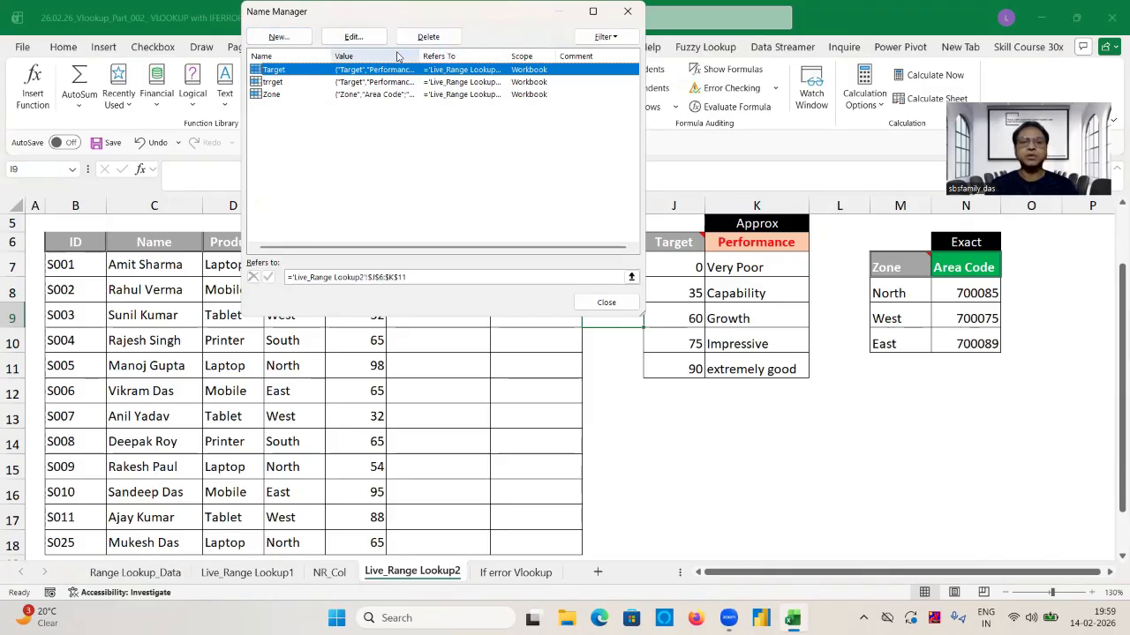
{"action": "left_click", "coordinate": [273, 82]}
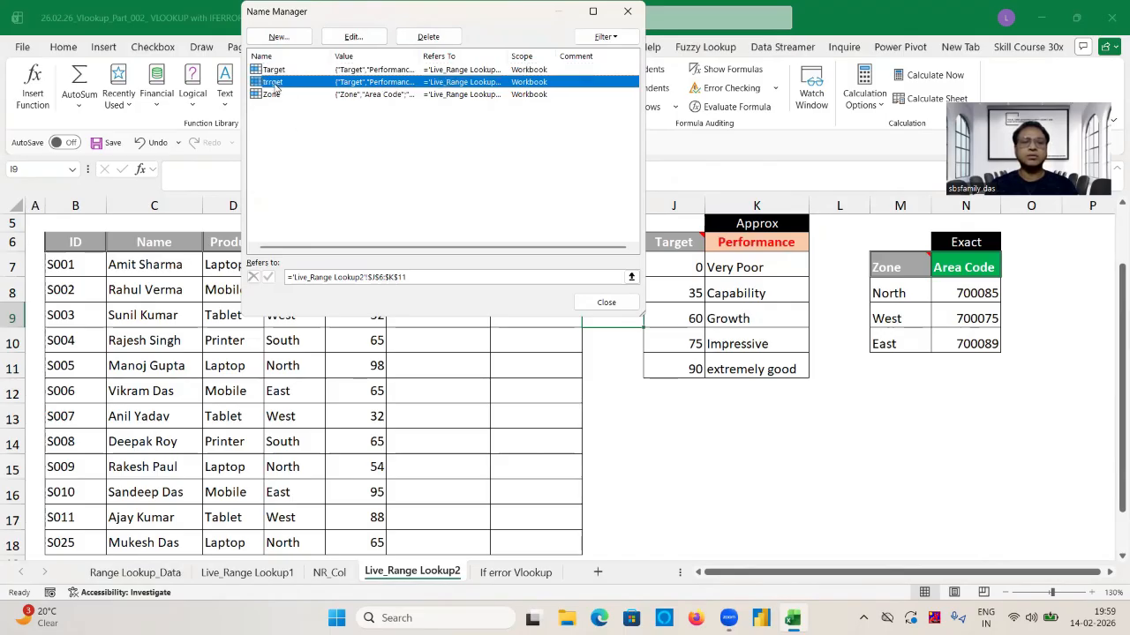
{"action": "left_click", "coordinate": [428, 39]}
{"action": "key", "text": "Return"}
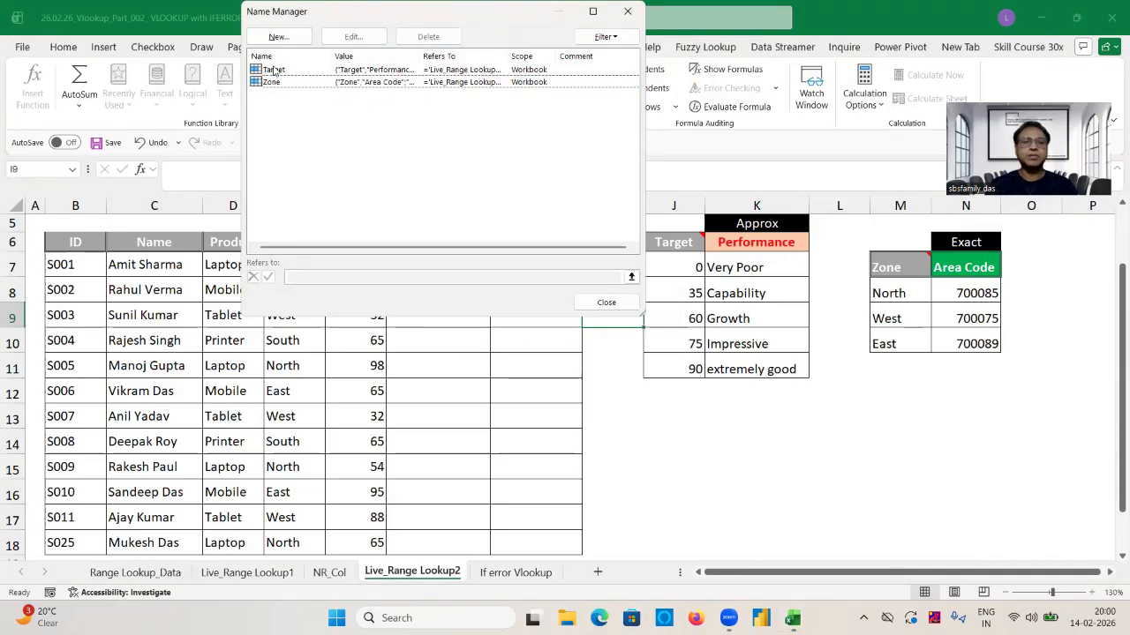
{"action": "left_click", "coordinate": [629, 13]}
{"action": "left_click", "coordinate": [678, 412]}
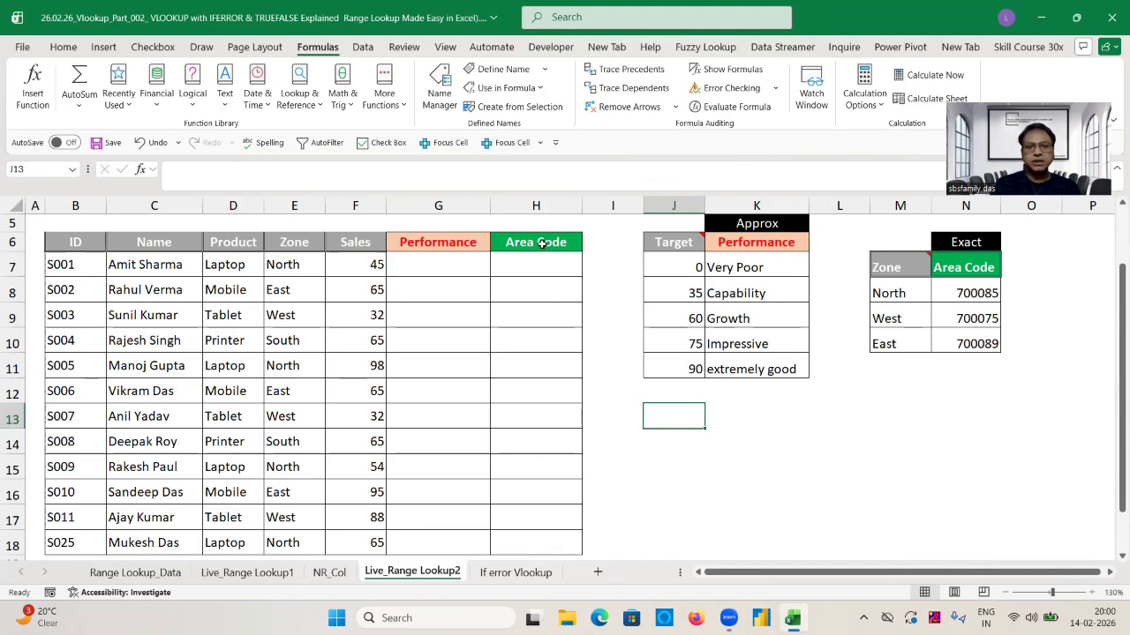
Start a VLOOKUP in Performance cell G7 with the Sales value F7 as the lookup value
{"action": "left_click", "coordinate": [411, 261]}
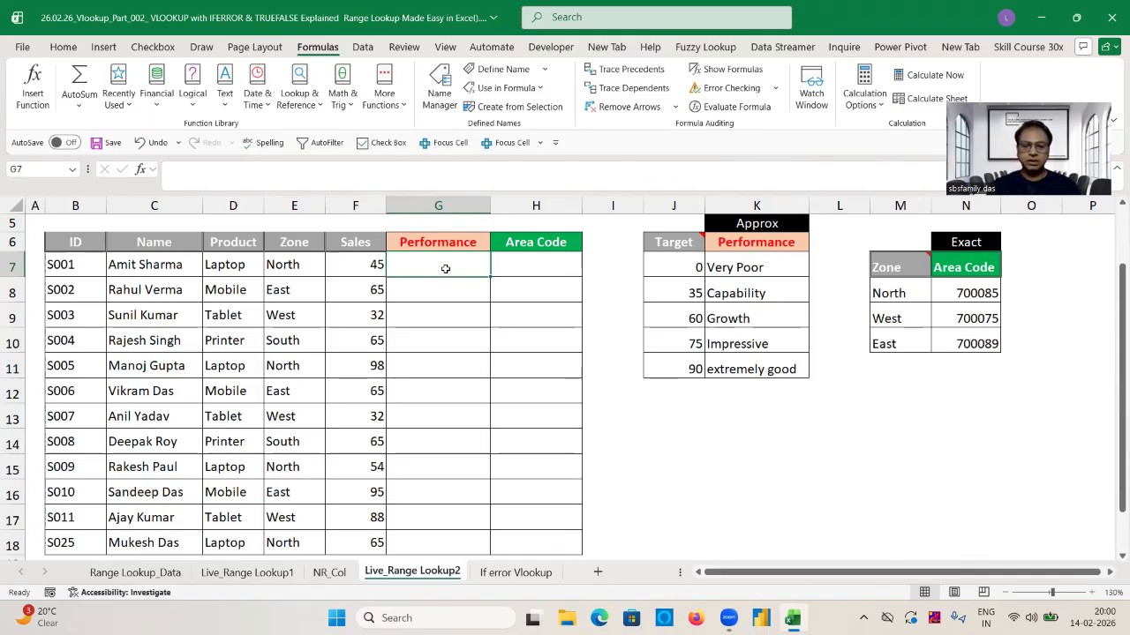
{"action": "type", "text": "=vl"}
{"action": "key", "text": "Tab"}
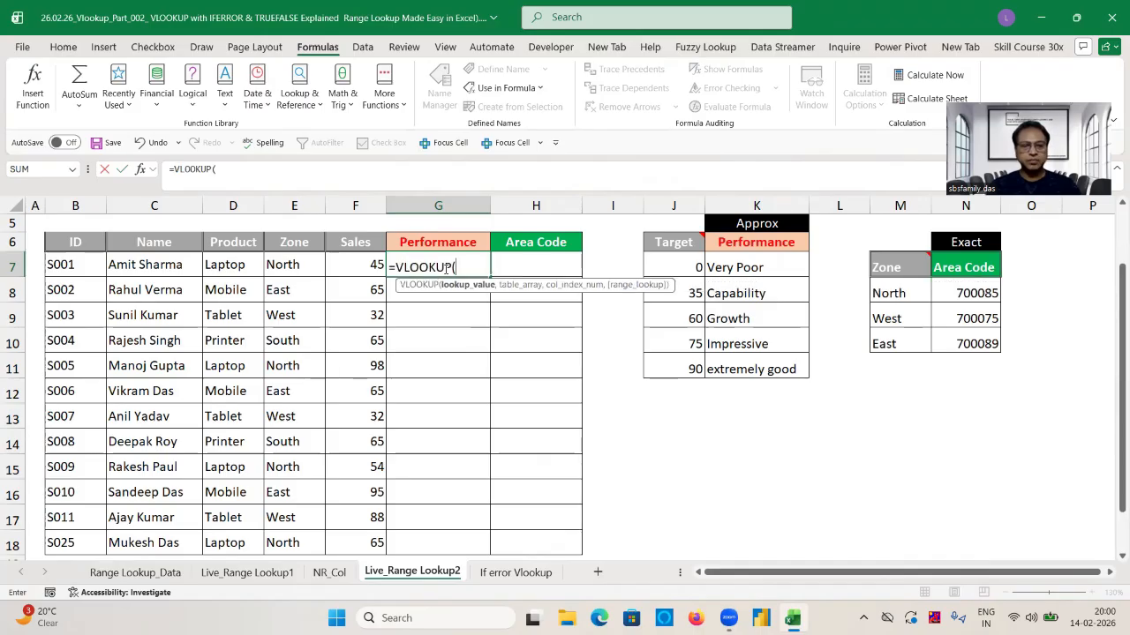
{"action": "left_click", "coordinate": [353, 269]}
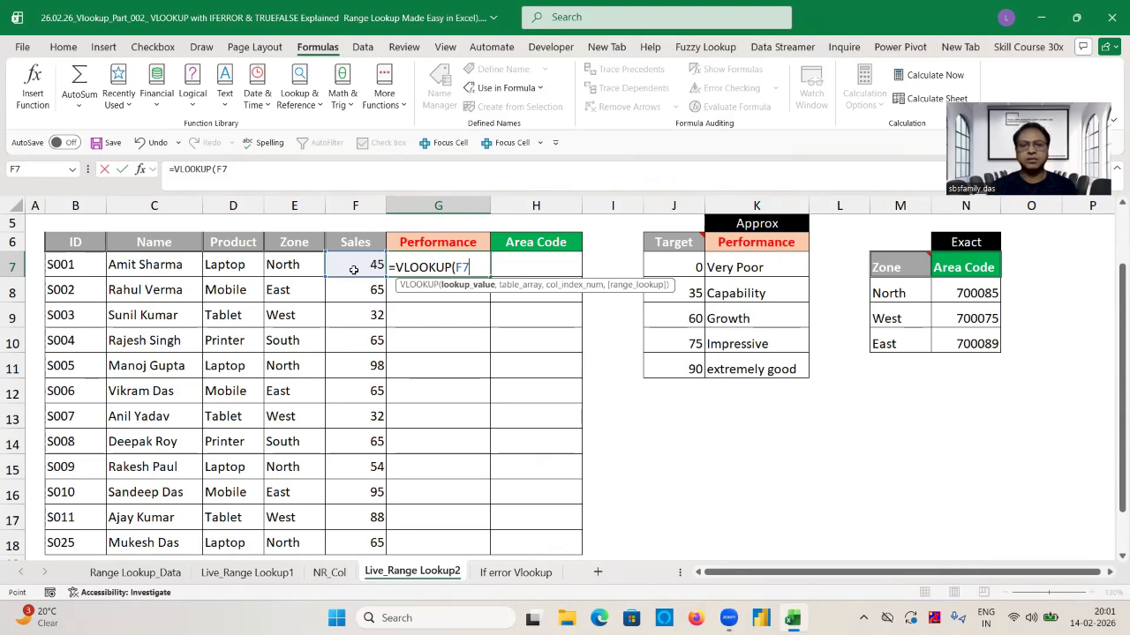
{"action": "type", "text": ","}
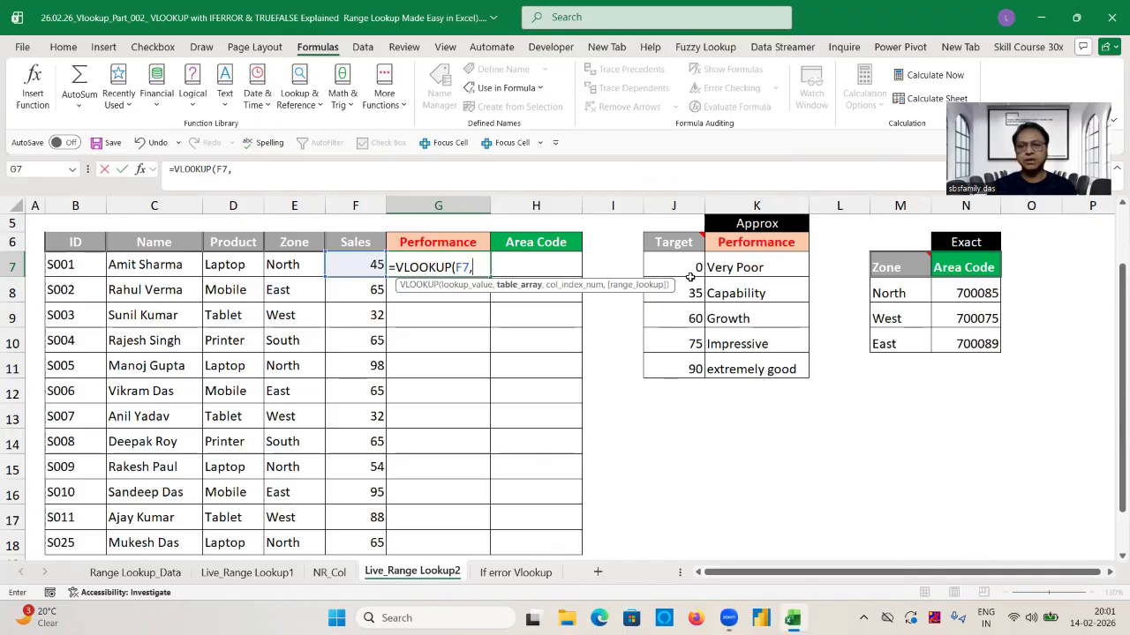
Use the named range Target as the table array of the G7 VLOOKUP
{"action": "type", "text": "tra"}
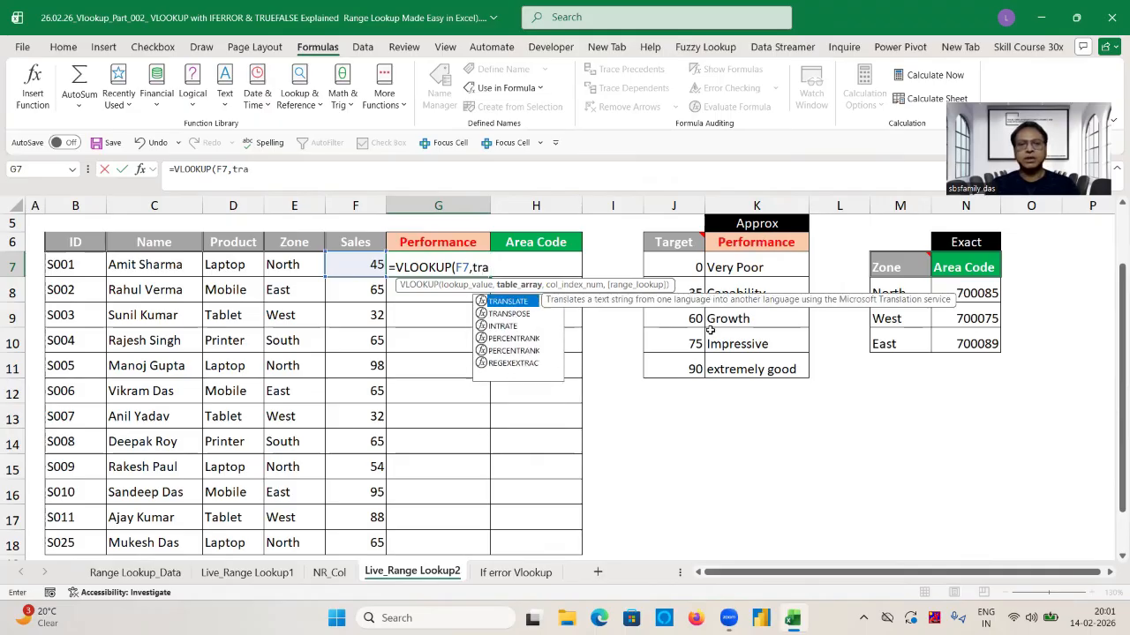
{"action": "key", "text": "BackSpace"}
{"action": "key", "text": "BackSpace"}
{"action": "key", "text": "BackSpace"}
{"action": "type", "text": "Tar"}
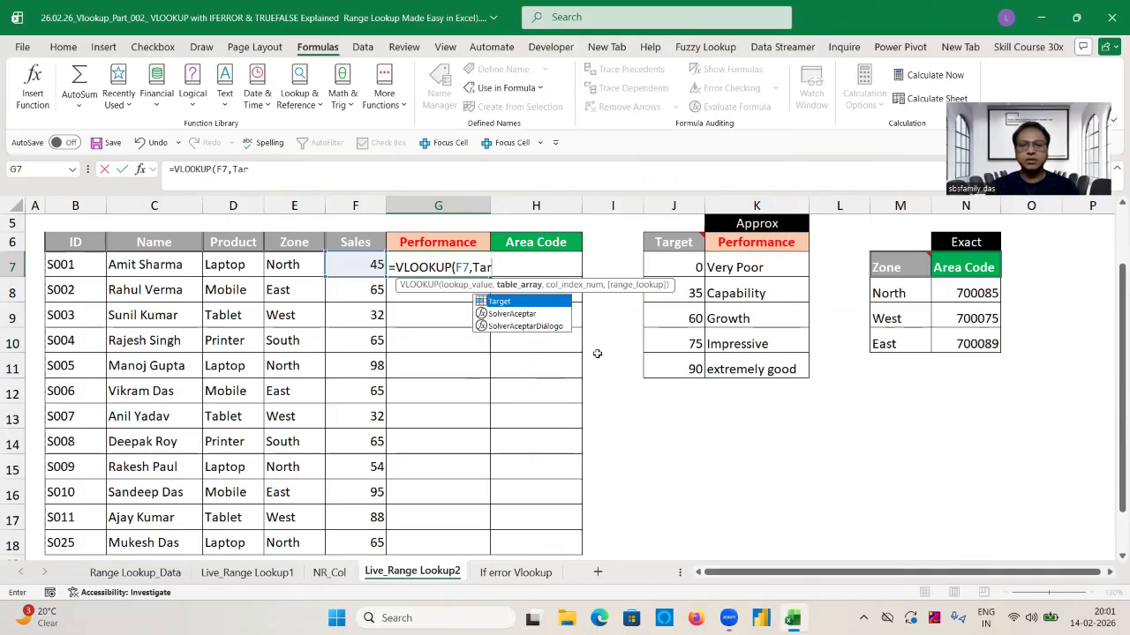
{"action": "double_click", "coordinate": [498, 303]}
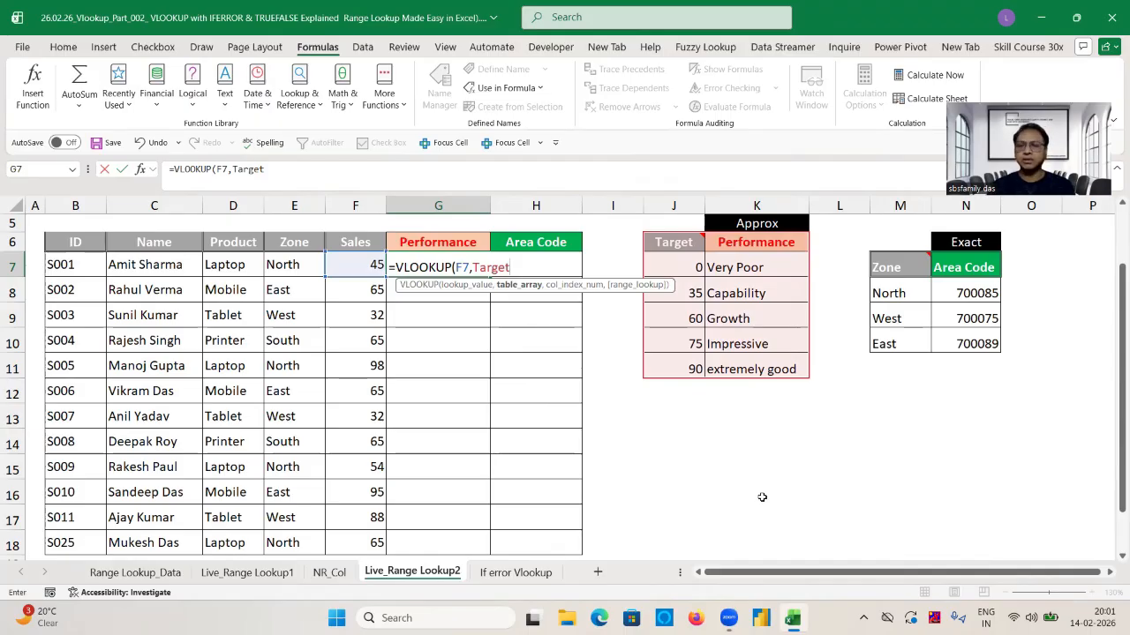
{"action": "type", "text": ","}
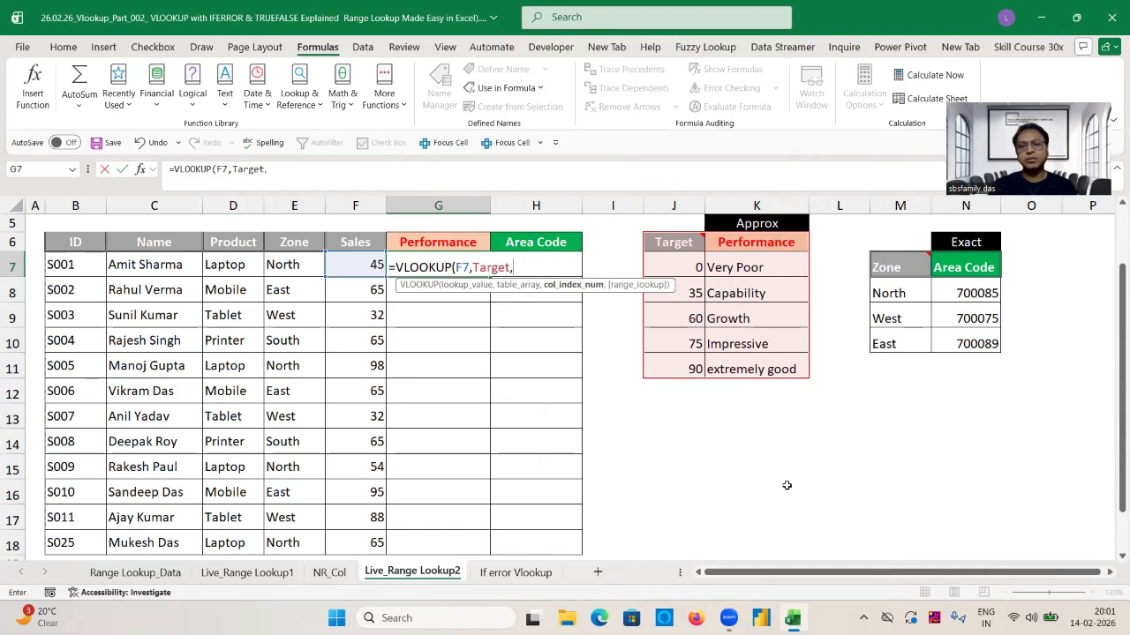
Complete the G7 VLOOKUP with column index 2 and 0 for an exact match
{"action": "type", "text": "2,"}
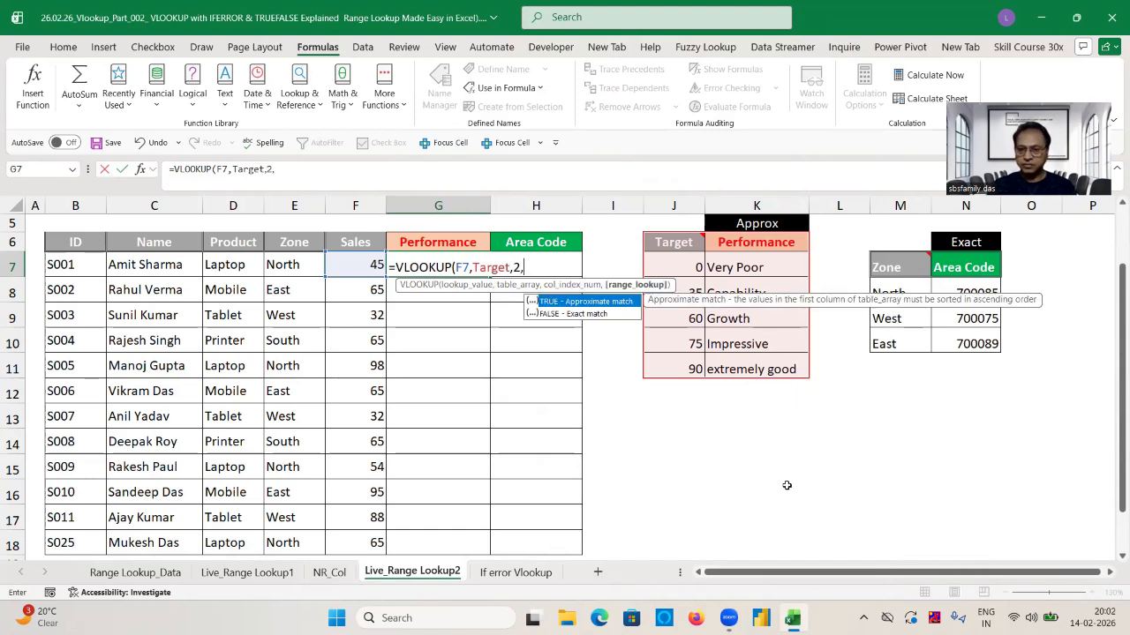
{"action": "type", "text": "0)"}
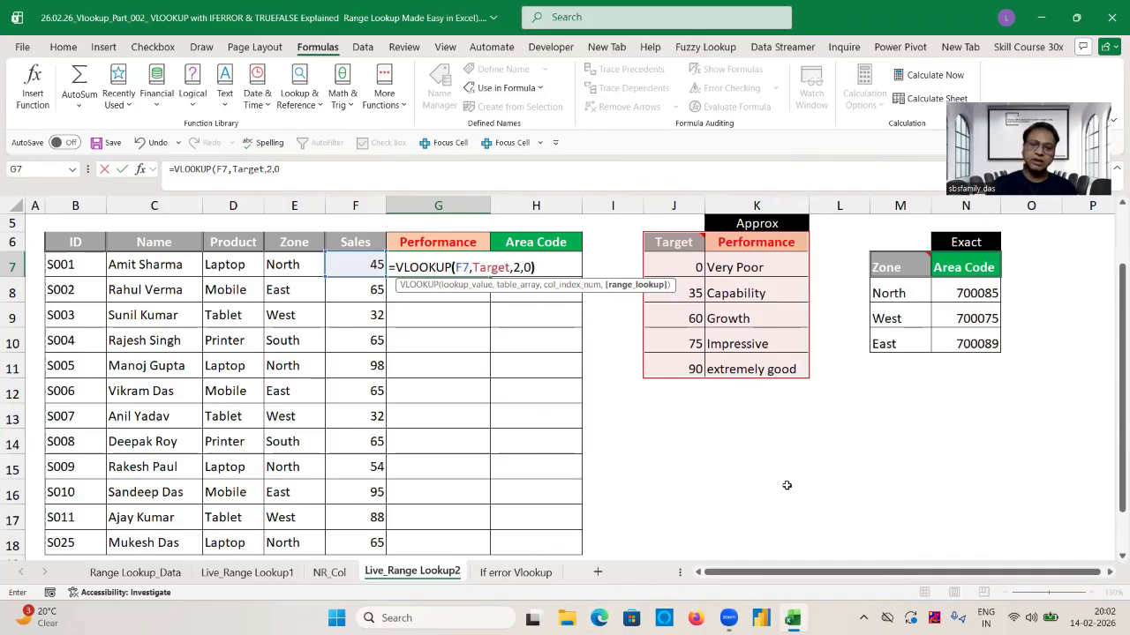
{"action": "key", "text": "Return"}
{"action": "left_click", "coordinate": [463, 267]}
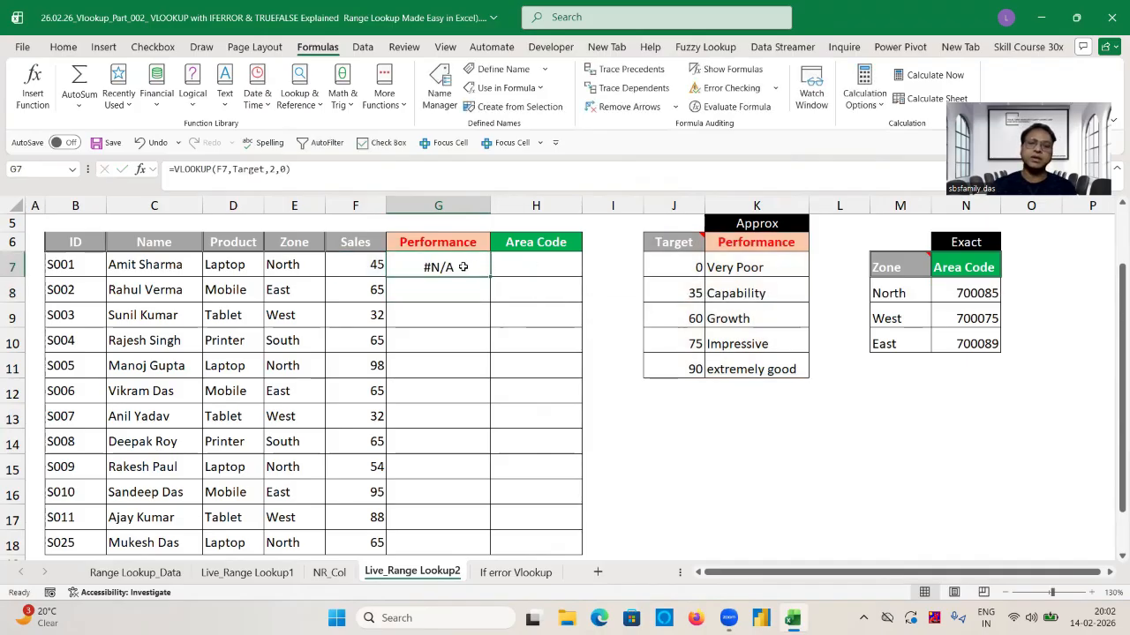
Try filling the exact-match formula down the Performance column, and clear the copies in G8:G18
{"action": "double_click", "coordinate": [491, 279]}
{"action": "left_click", "coordinate": [442, 296]}
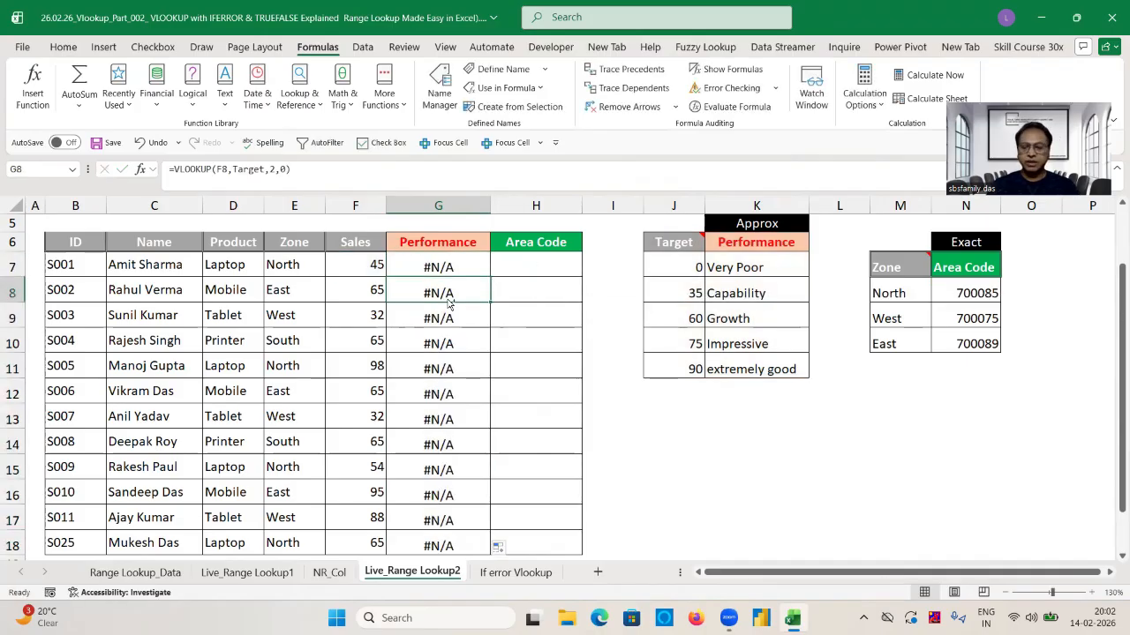
{"action": "key", "text": "ctrl+shift+Down"}
{"action": "key", "text": "Delete"}
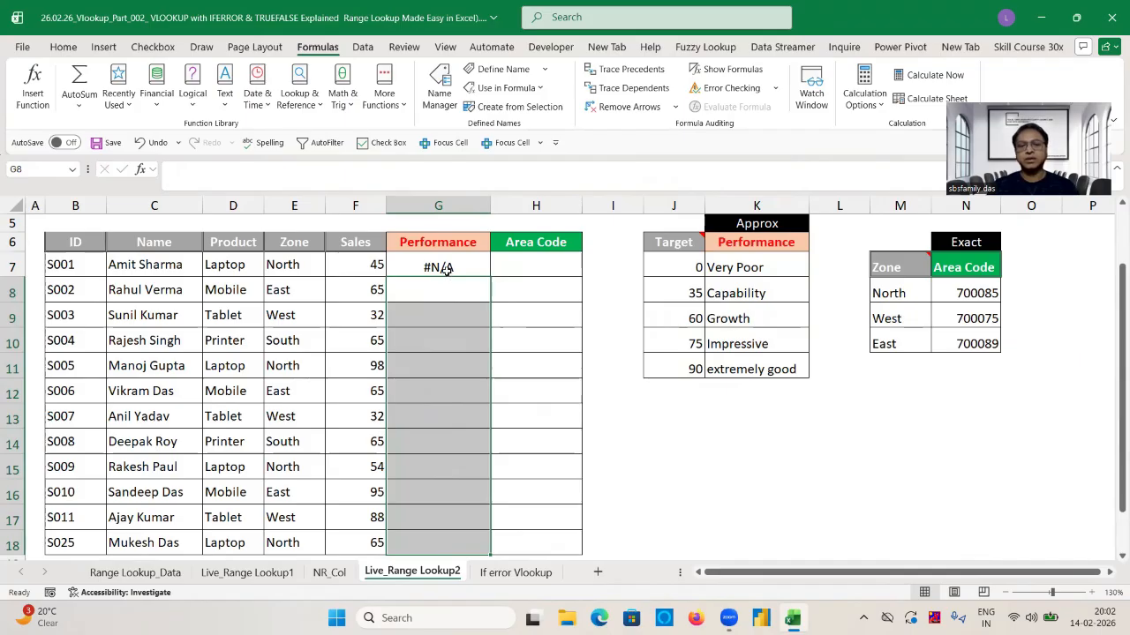
Change the match type in the G7 VLOOKUP to 1 for an approximate match and fill it down to G18
{"action": "left_click", "coordinate": [446, 270]}
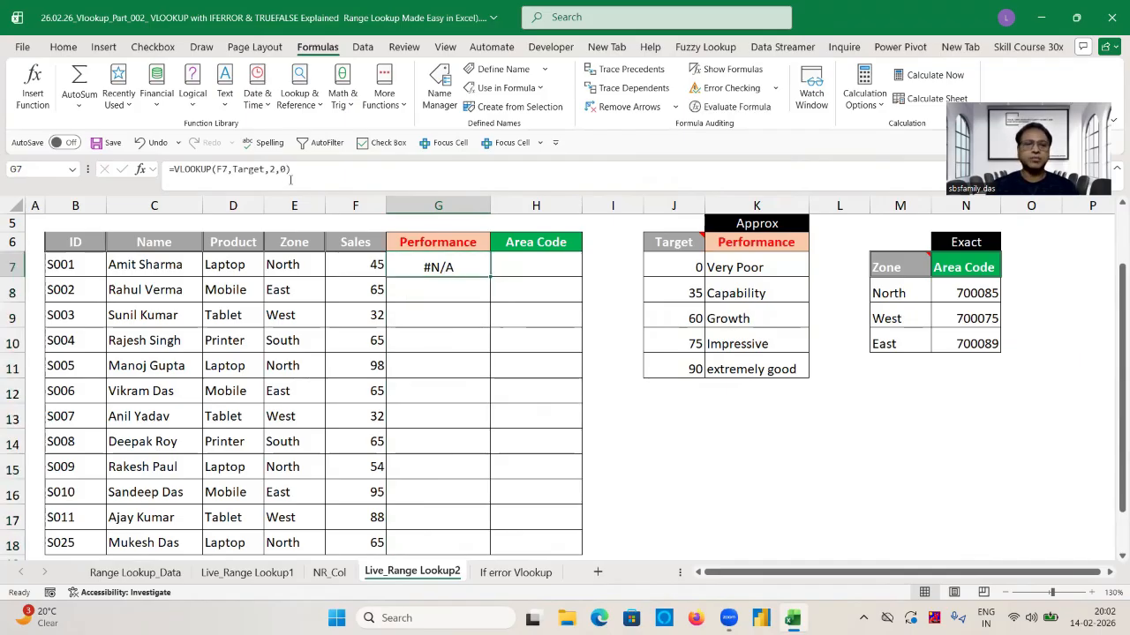
{"action": "left_click", "coordinate": [286, 174]}
{"action": "key", "text": "BackSpace"}
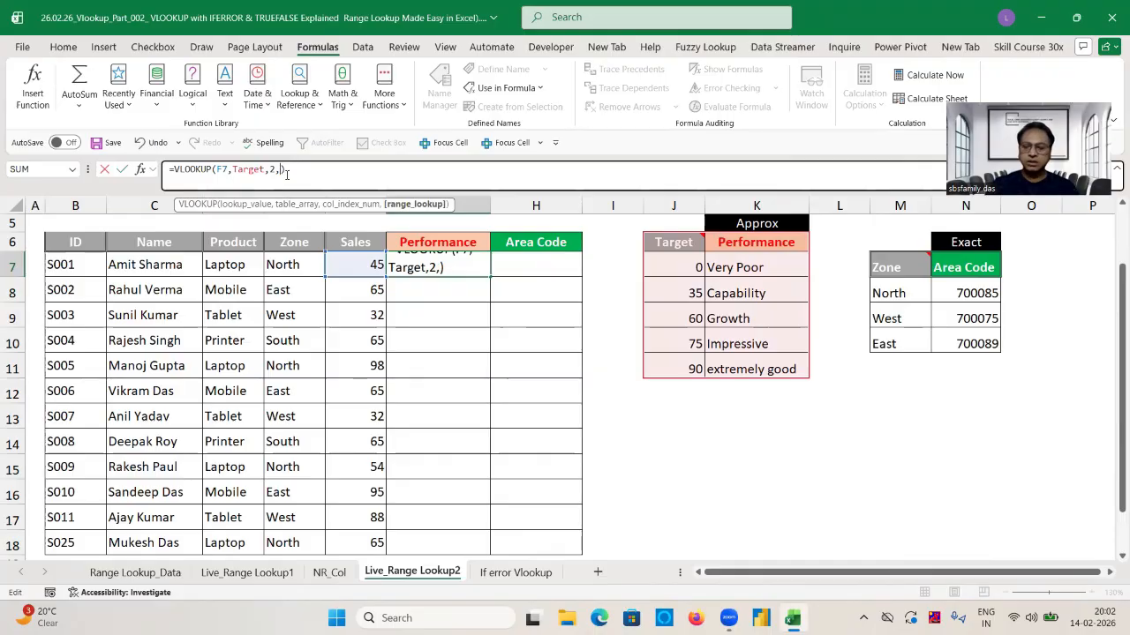
{"action": "type", "text": "1"}
{"action": "key", "text": "ctrl+Return"}
{"action": "double_click", "coordinate": [491, 278]}
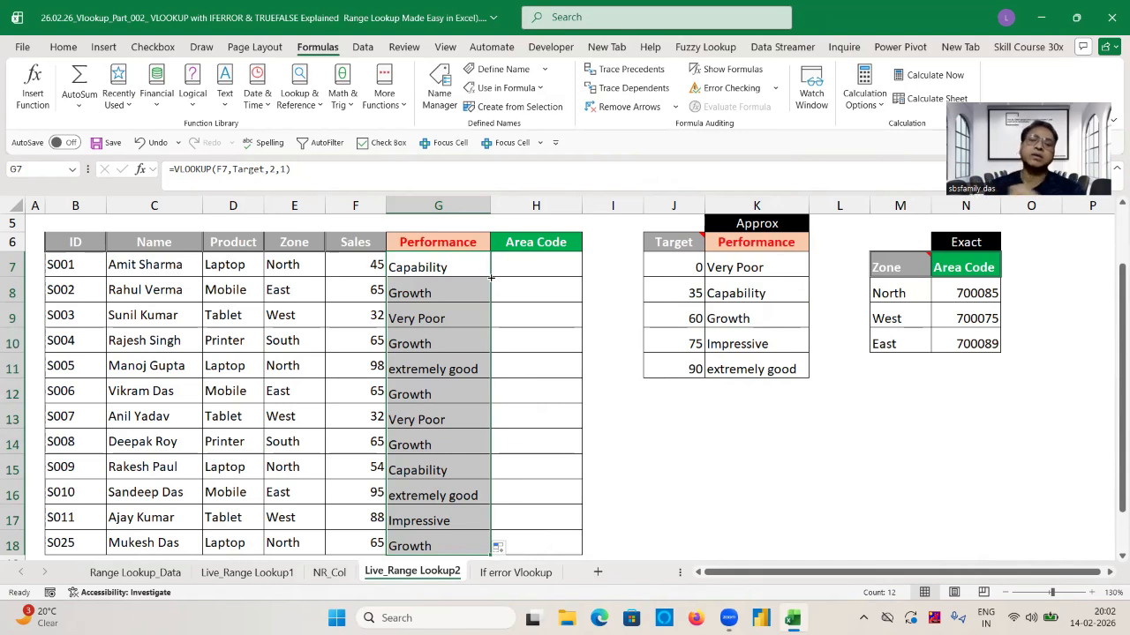
Start a VLOOKUP in Area Code cell H7 with F7 as the lookup value
{"action": "left_click", "coordinate": [528, 263]}
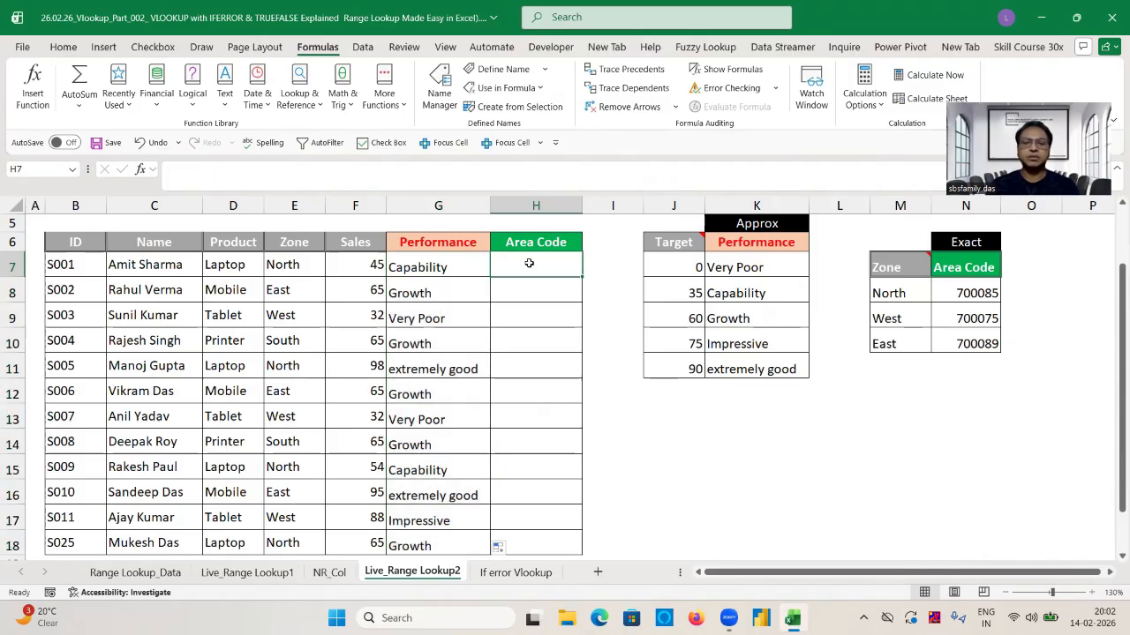
{"action": "type", "text": "=vl"}
{"action": "key", "text": "Tab"}
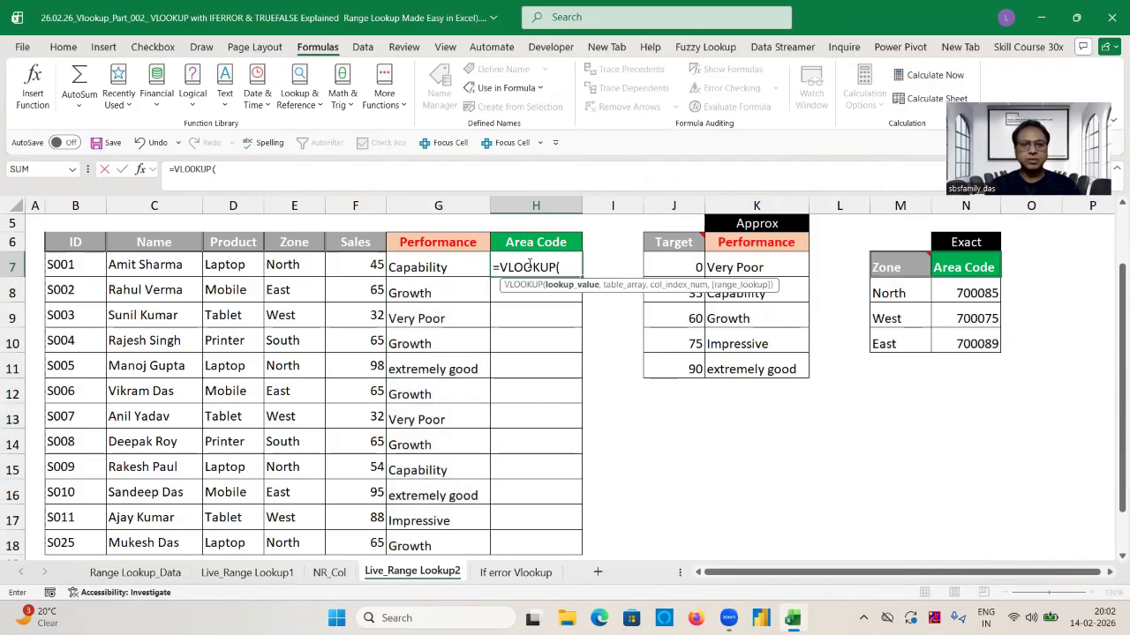
{"action": "left_click", "coordinate": [376, 265]}
{"action": "type", "text": ","}
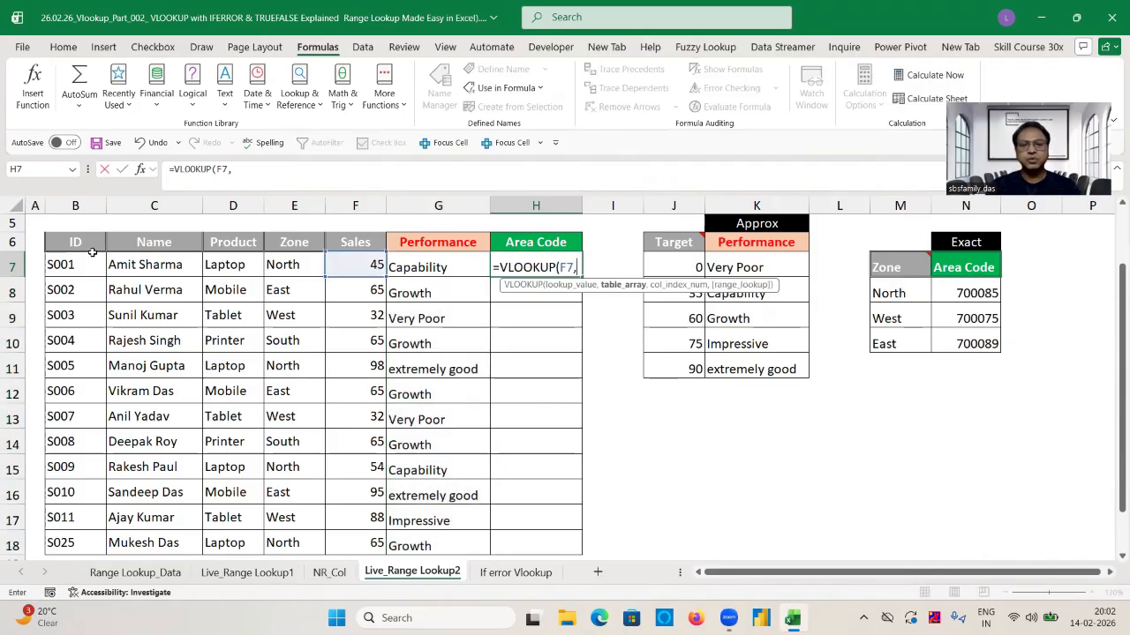
Set columns B:F as the table array of the H7 VLOOKUP
{"action": "left_click", "coordinate": [75, 205]}
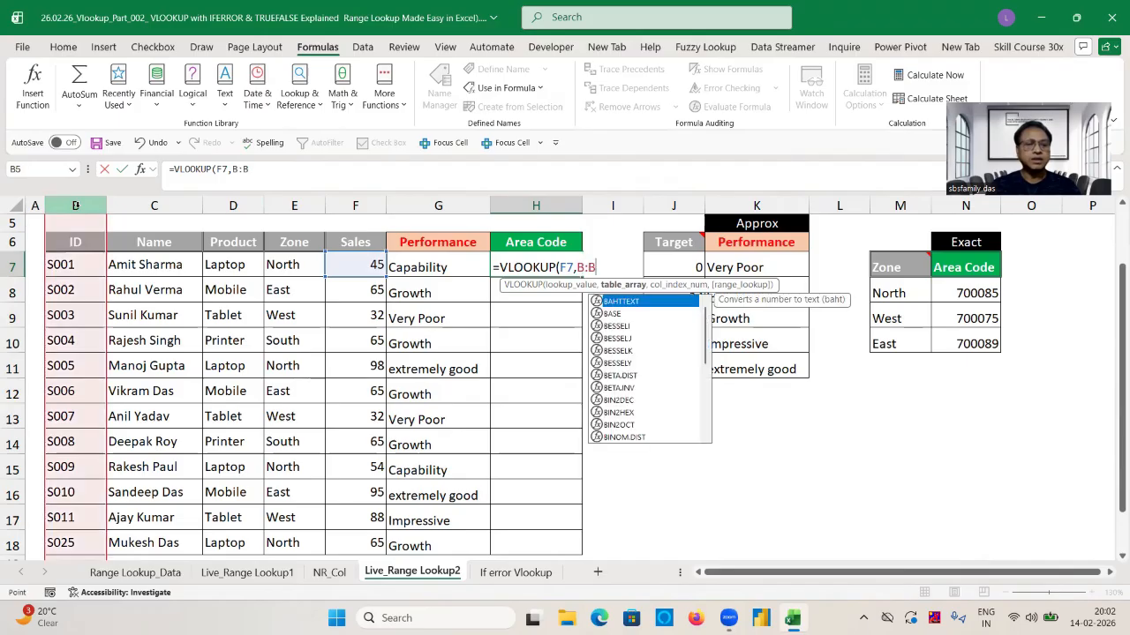
{"action": "key", "text": "shift+Right"}
{"action": "key", "text": "shift+Right"}
{"action": "key", "text": "shift+Right"}
{"action": "key", "text": "shift+Right"}
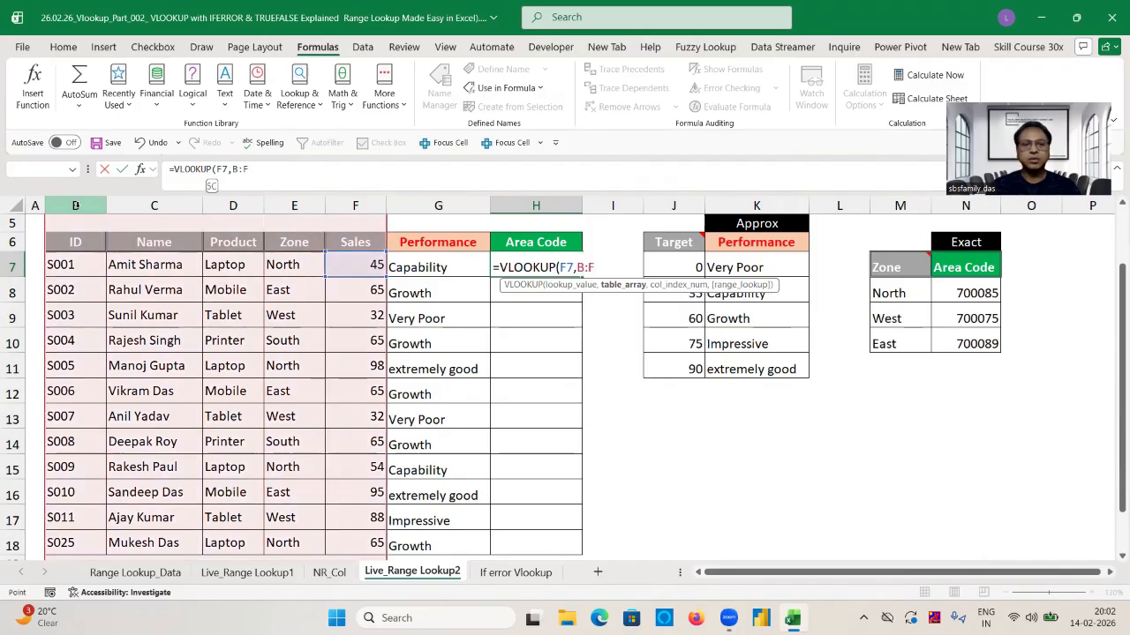
{"action": "type", "text": ","}
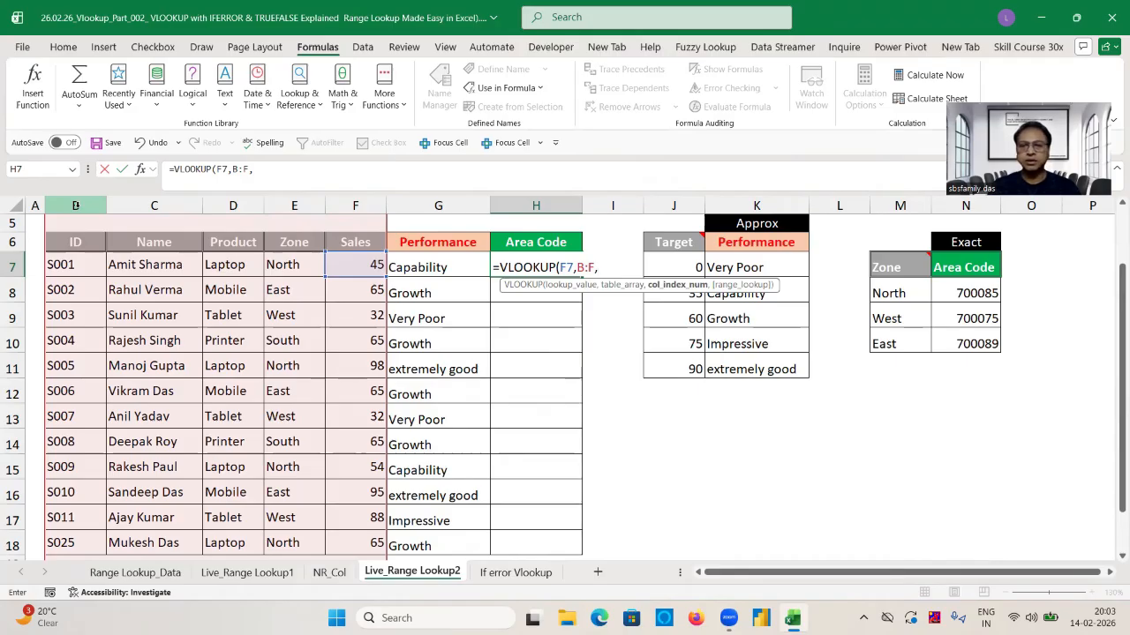
Change the H7 VLOOKUP's table array to columns M:N and set the column index to 2
{"action": "key", "text": "BackSpace"}
{"action": "key", "text": "BackSpace"}
{"action": "key", "text": "BackSpace"}
{"action": "key", "text": "BackSpace"}
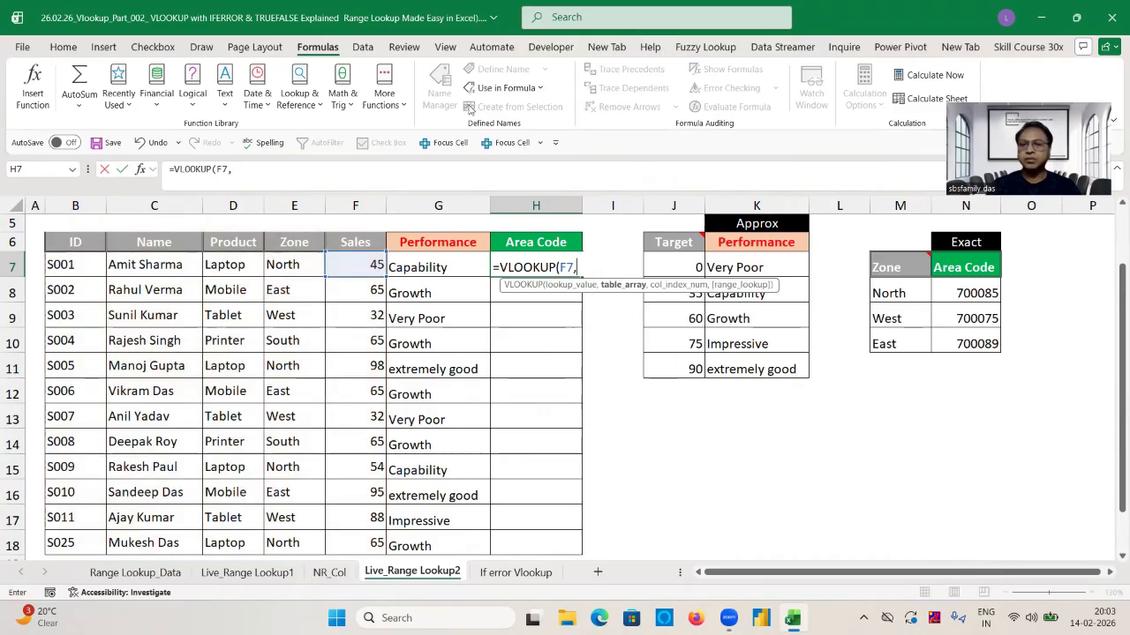
{"action": "left_click", "coordinate": [893, 196]}
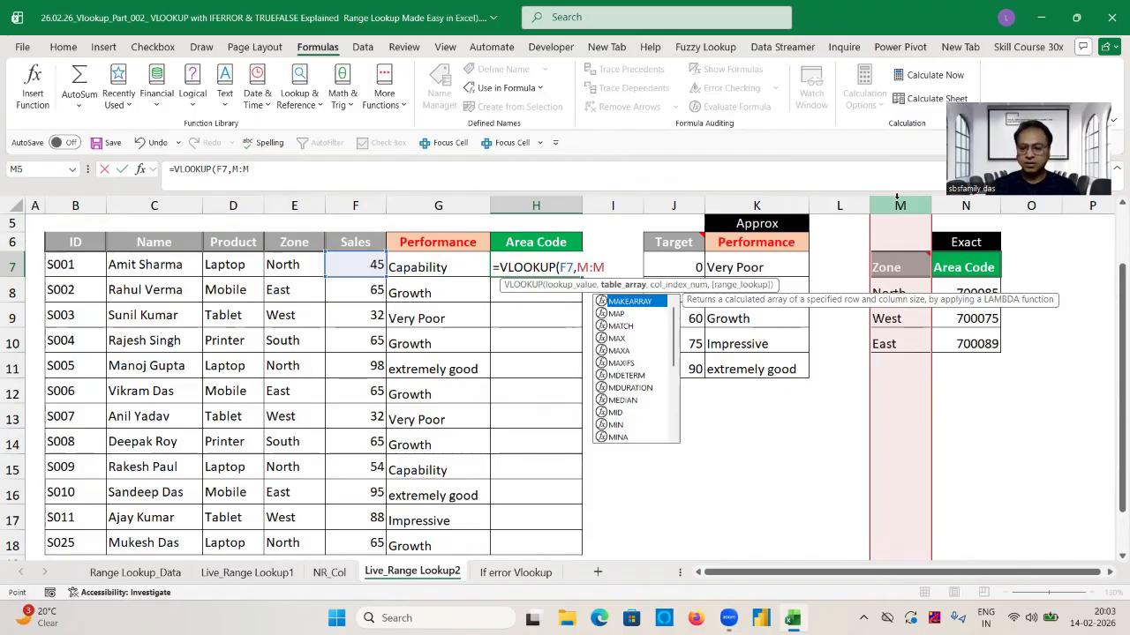
{"action": "key", "text": "shift+Right"}
{"action": "type", "text": ","}
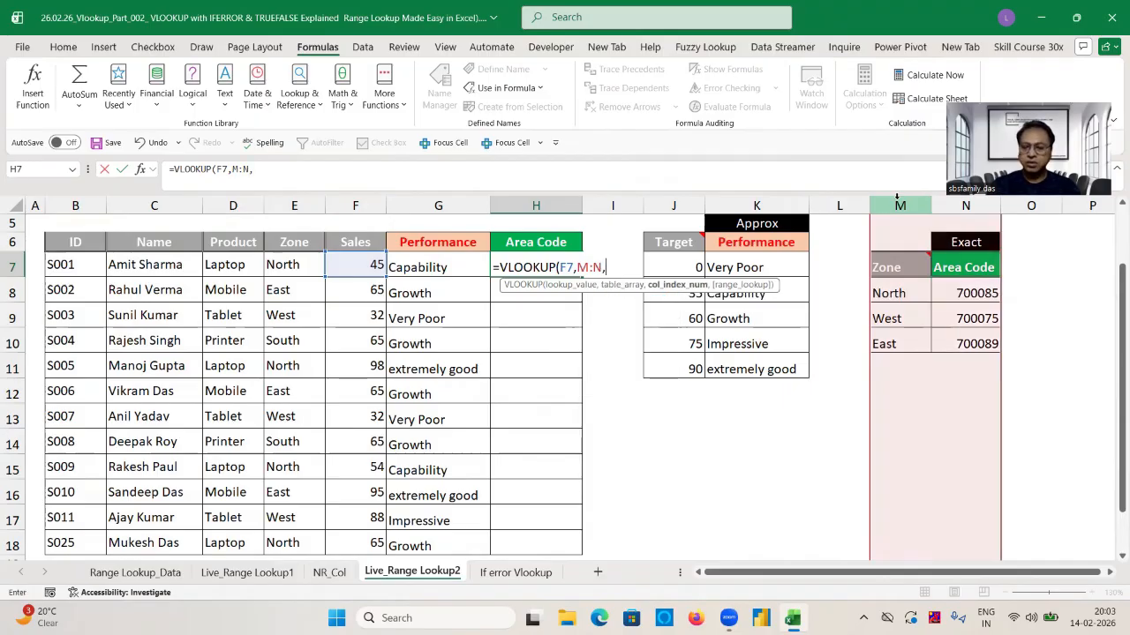
{"action": "type", "text": "2,"}
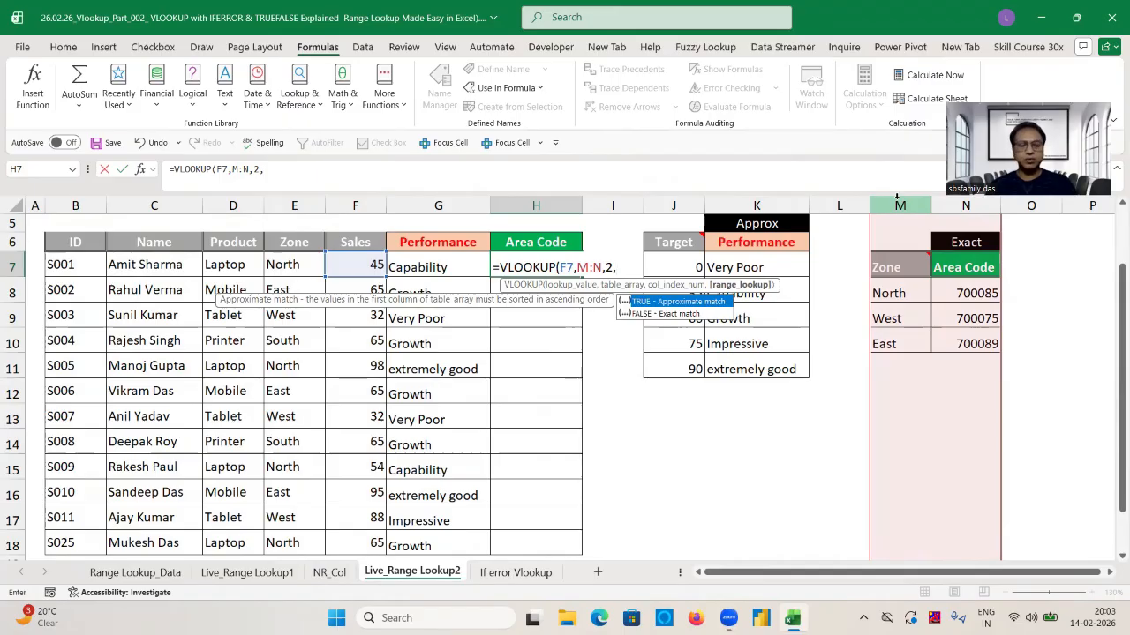
Clear the H7 VLOOKUP back to its first argument and change the lookup value to Zone cell E7
{"action": "key", "text": "BackSpace"}
{"action": "key", "text": "BackSpace"}
{"action": "key", "text": "BackSpace"}
{"action": "key", "text": "BackSpace"}
{"action": "key", "text": "BackSpace"}
{"action": "key", "text": "BackSpace"}
{"action": "key", "text": "BackSpace"}
{"action": "key", "text": "BackSpace"}
{"action": "key", "text": "BackSpace"}
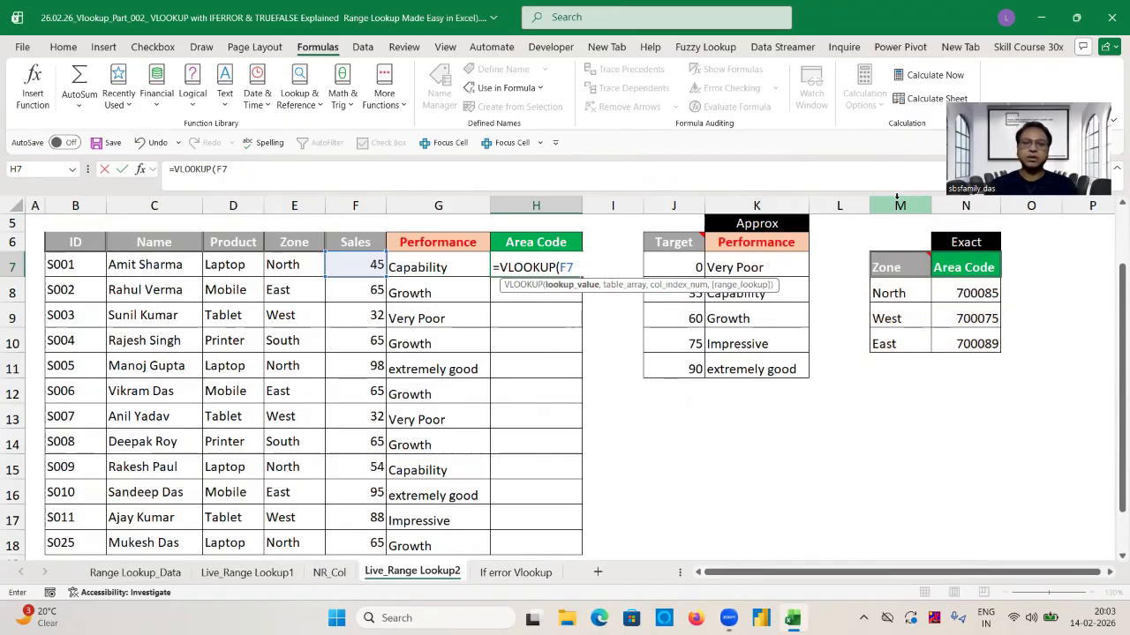
{"action": "left_click", "coordinate": [282, 269]}
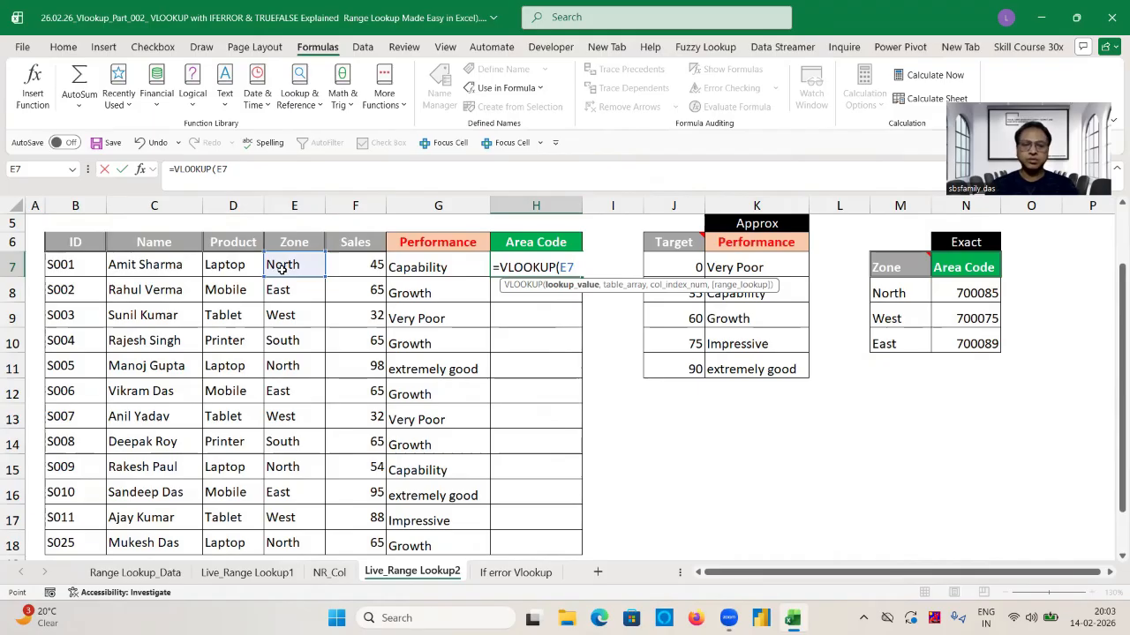
{"action": "type", "text": ","}
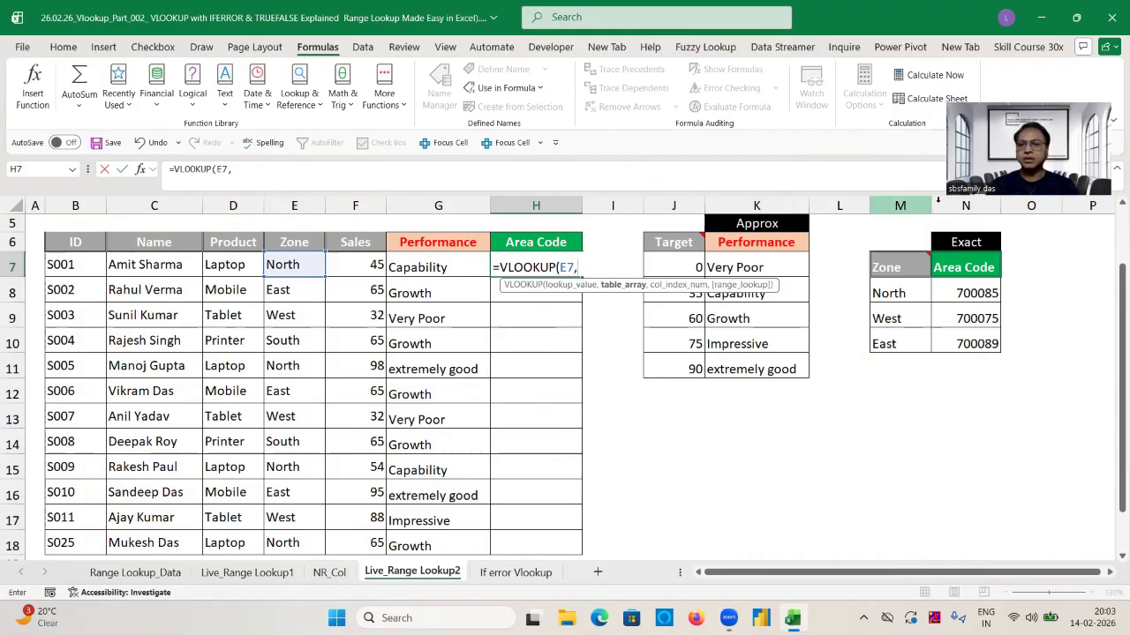
Complete the H7 VLOOKUP with table array M:N, column index 2 and match type 0, and fill it down to H18
{"action": "type", "text": "M:N"}
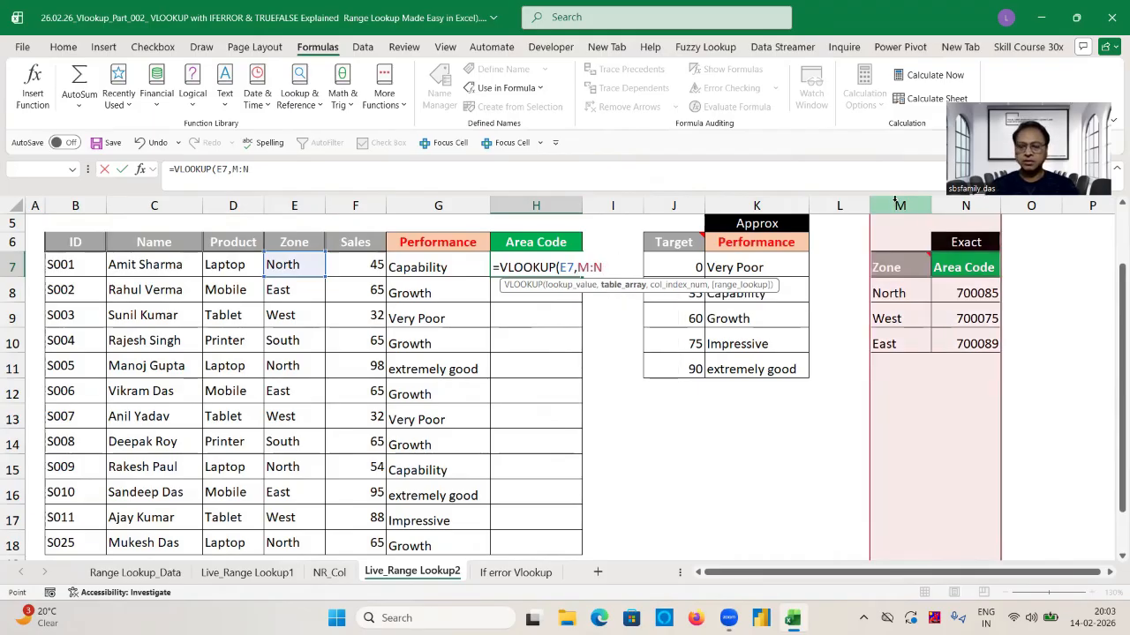
{"action": "type", "text": ",2,"}
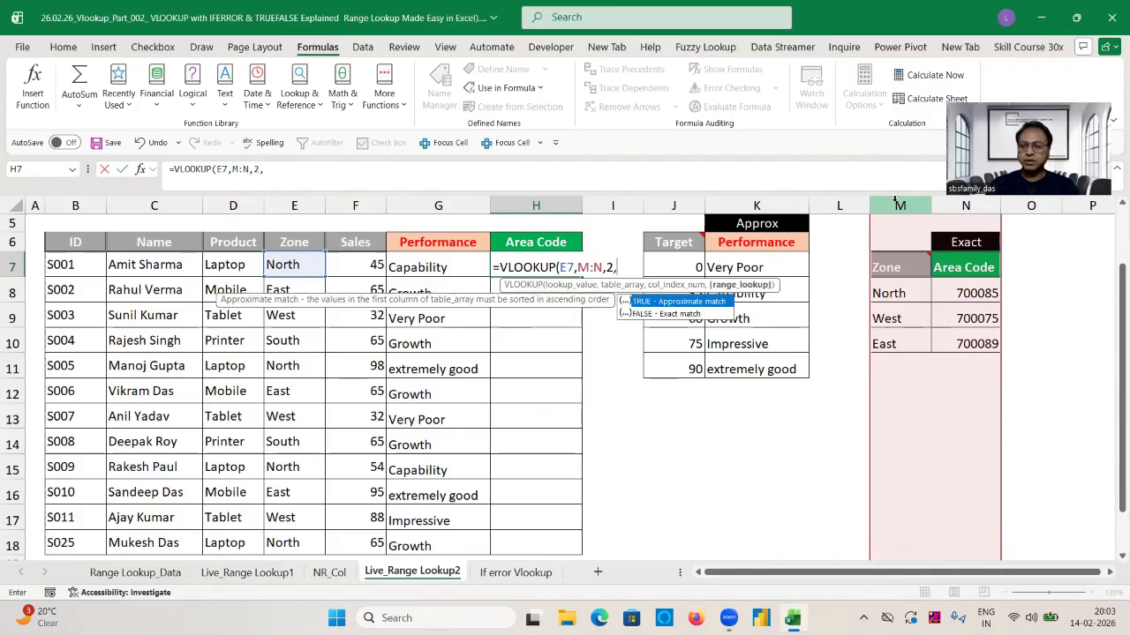
{"action": "type", "text": "0)"}
{"action": "key", "text": "Return"}
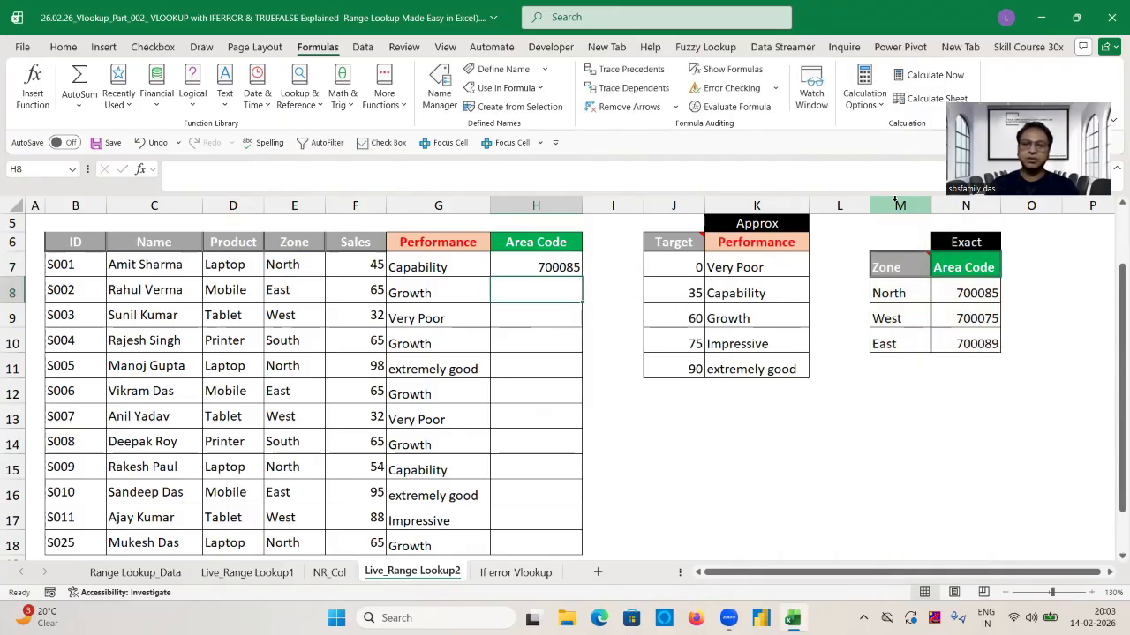
{"action": "left_click", "coordinate": [552, 264]}
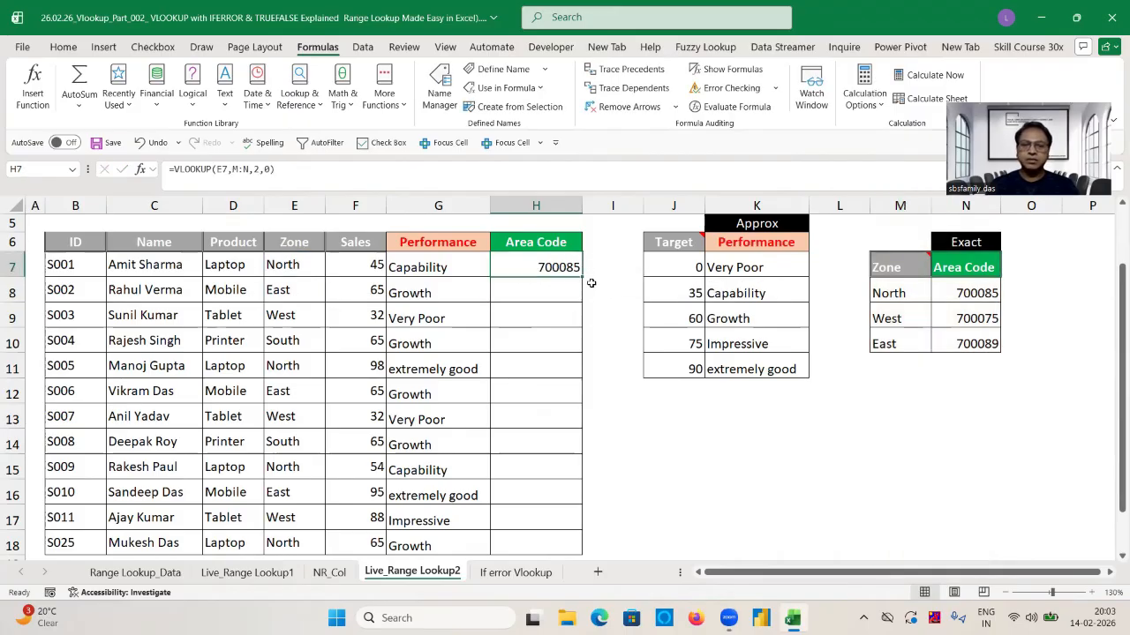
{"action": "double_click", "coordinate": [581, 279]}
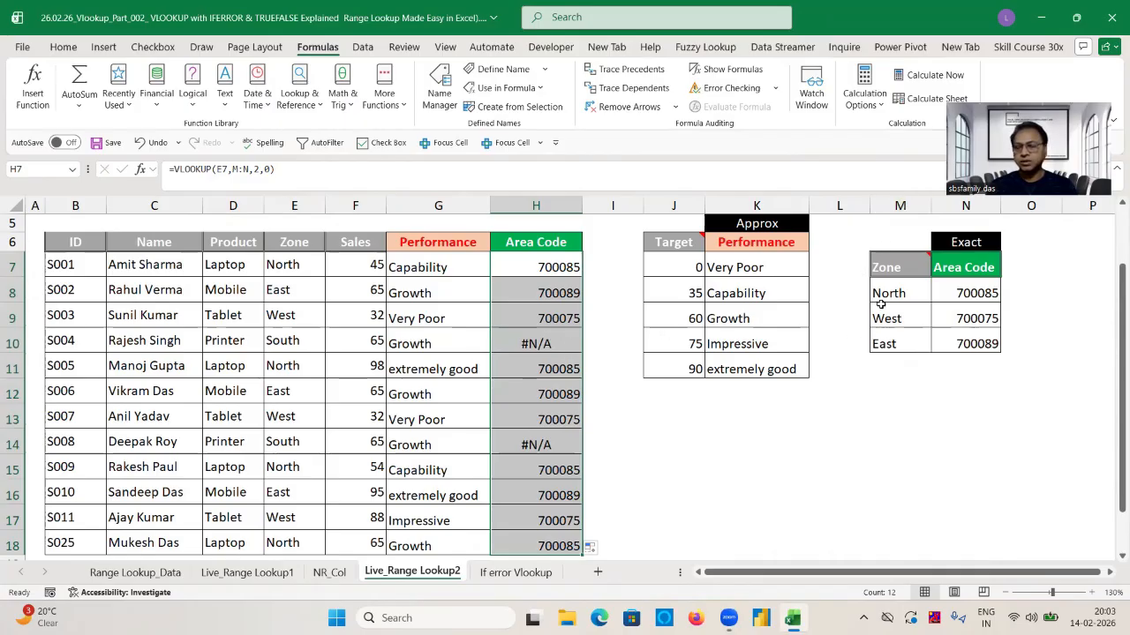
Add the zone South with area code 700087 in row 11, below the Zone lookup table
{"action": "left_click", "coordinate": [887, 358]}
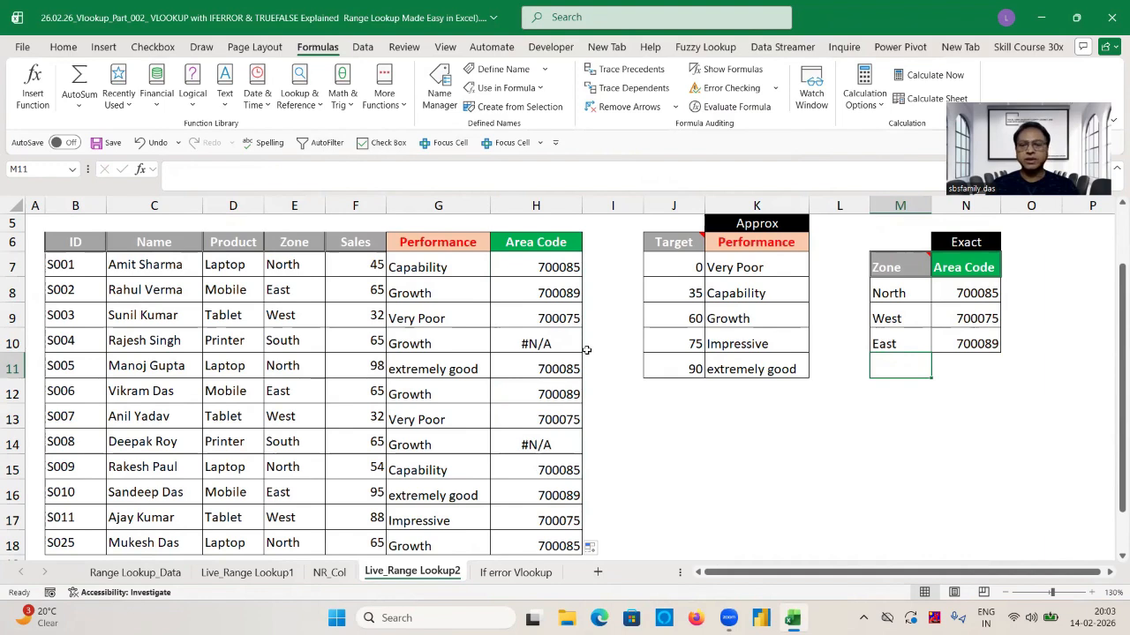
{"action": "type", "text": "South"}
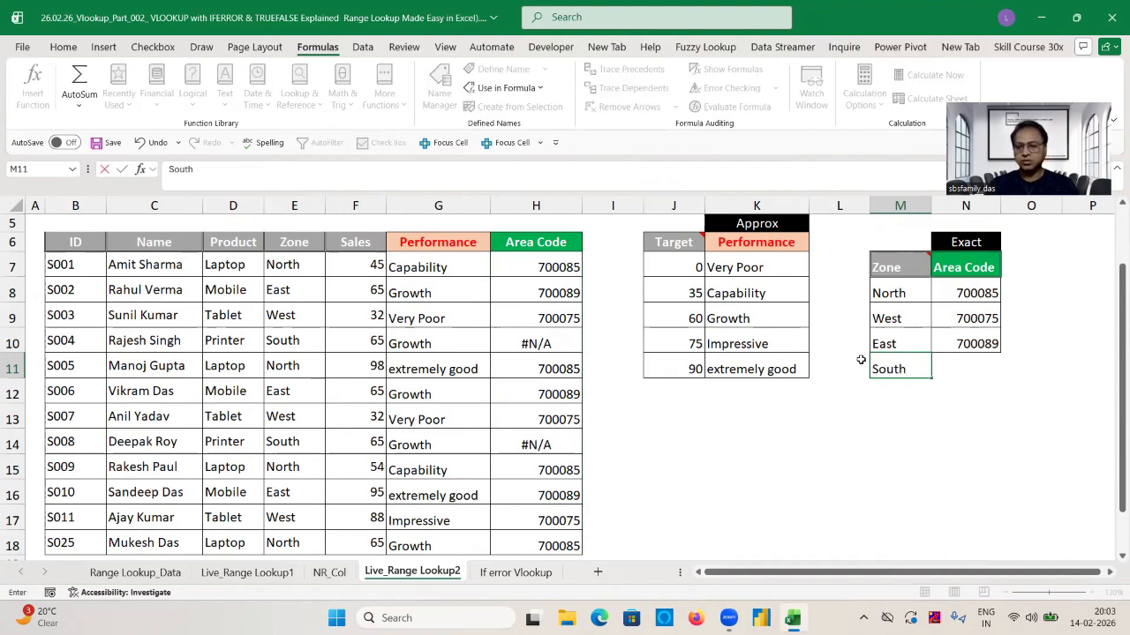
{"action": "key", "text": "Tab"}
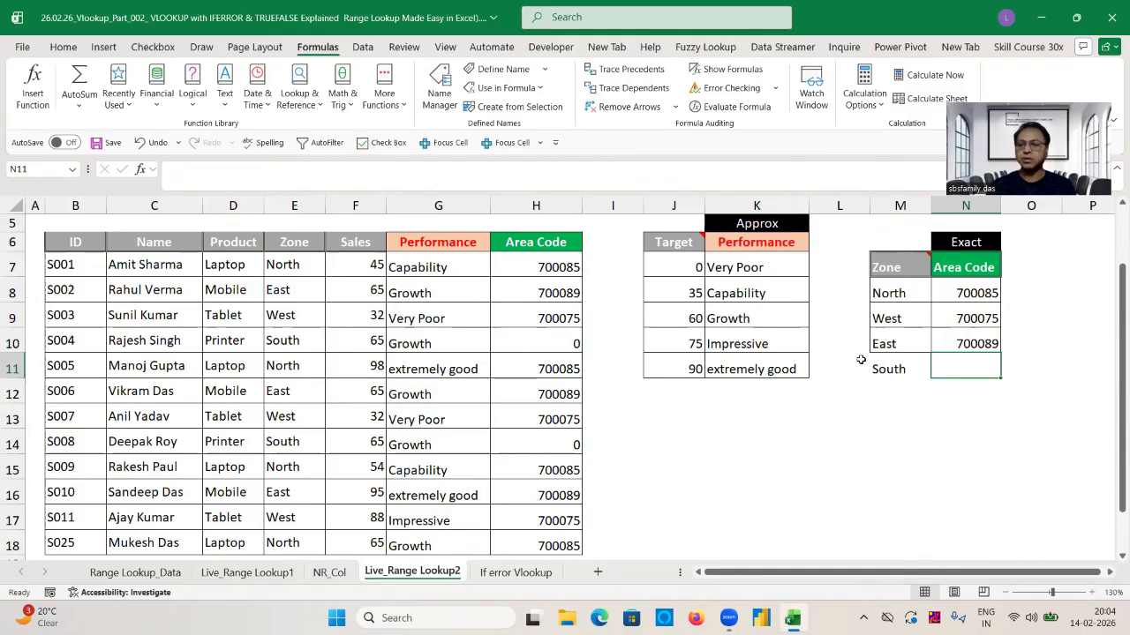
{"action": "type", "text": "7000"}
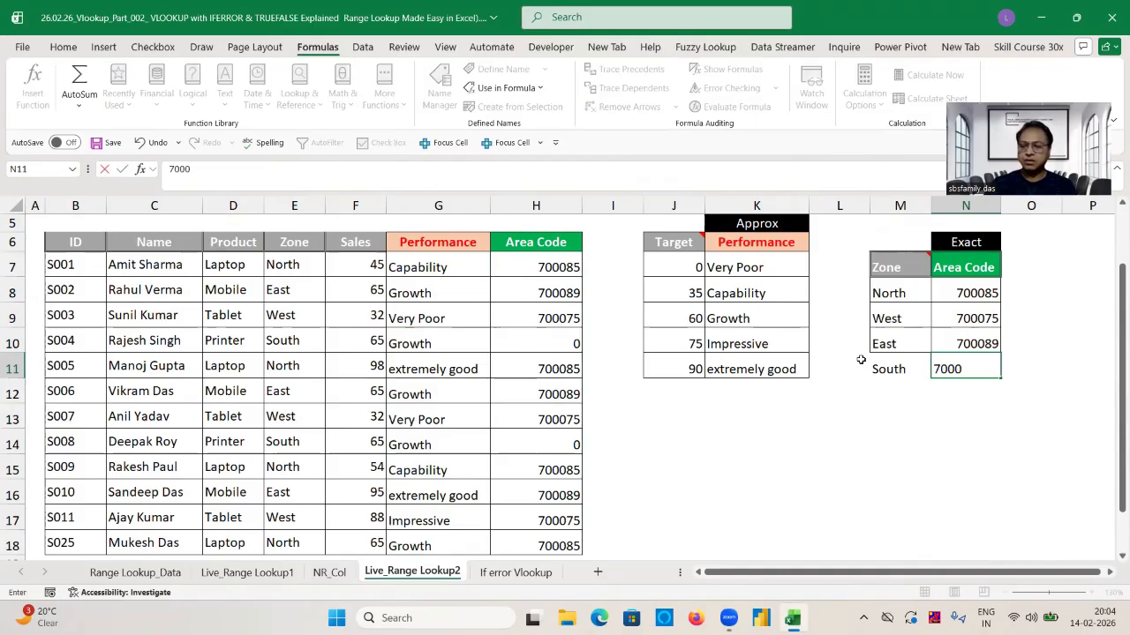
{"action": "type", "text": "87"}
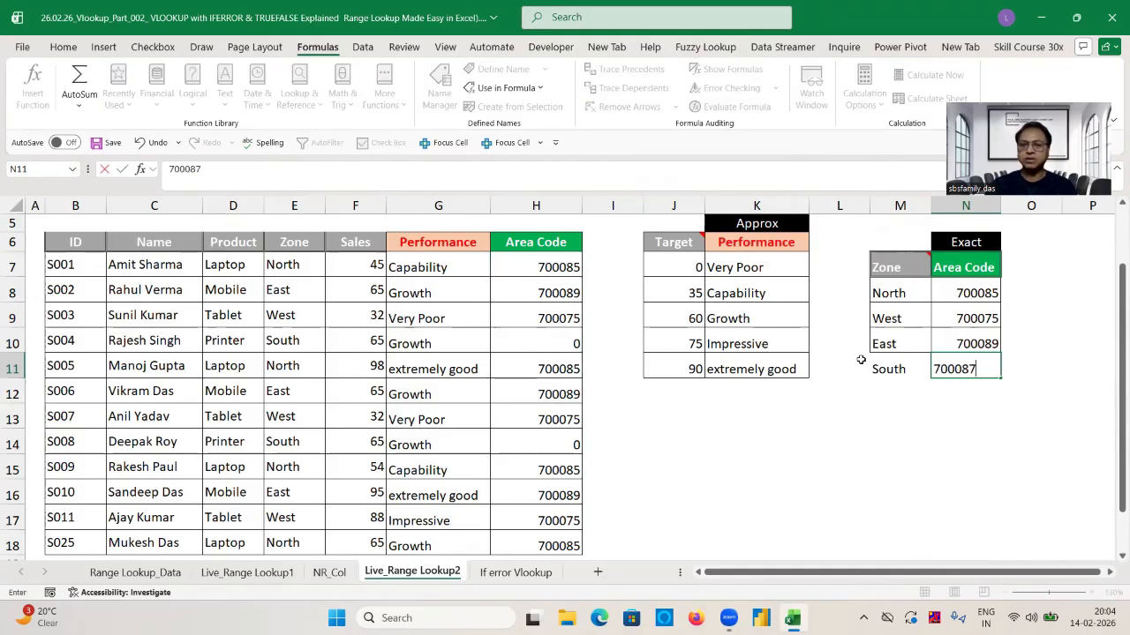
{"action": "key", "text": "Return"}
{"action": "left_click", "coordinate": [573, 339]}
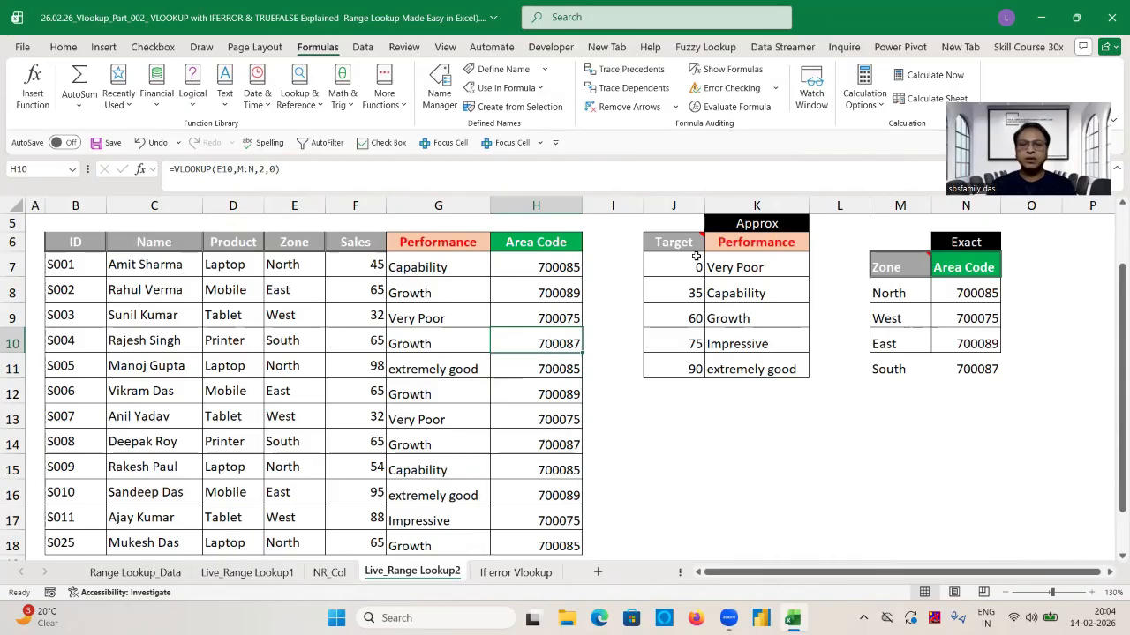
{"action": "left_click", "coordinate": [893, 270]}
{"action": "left_click", "coordinate": [900, 205]}
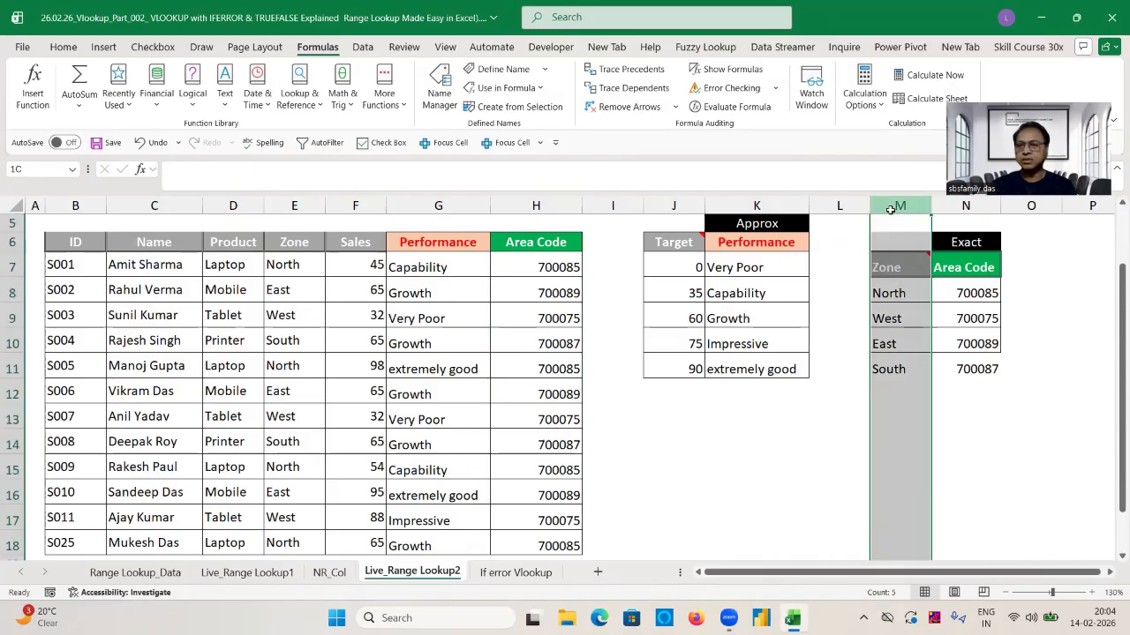
{"action": "left_click", "coordinate": [966, 205]}
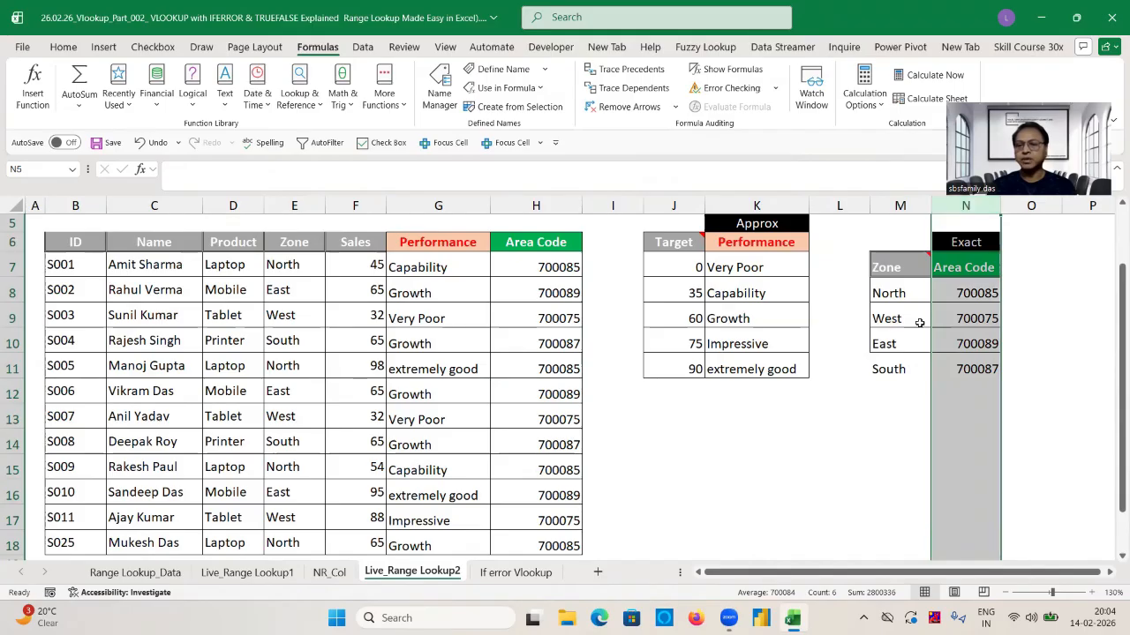
{"action": "left_click", "coordinate": [896, 369]}
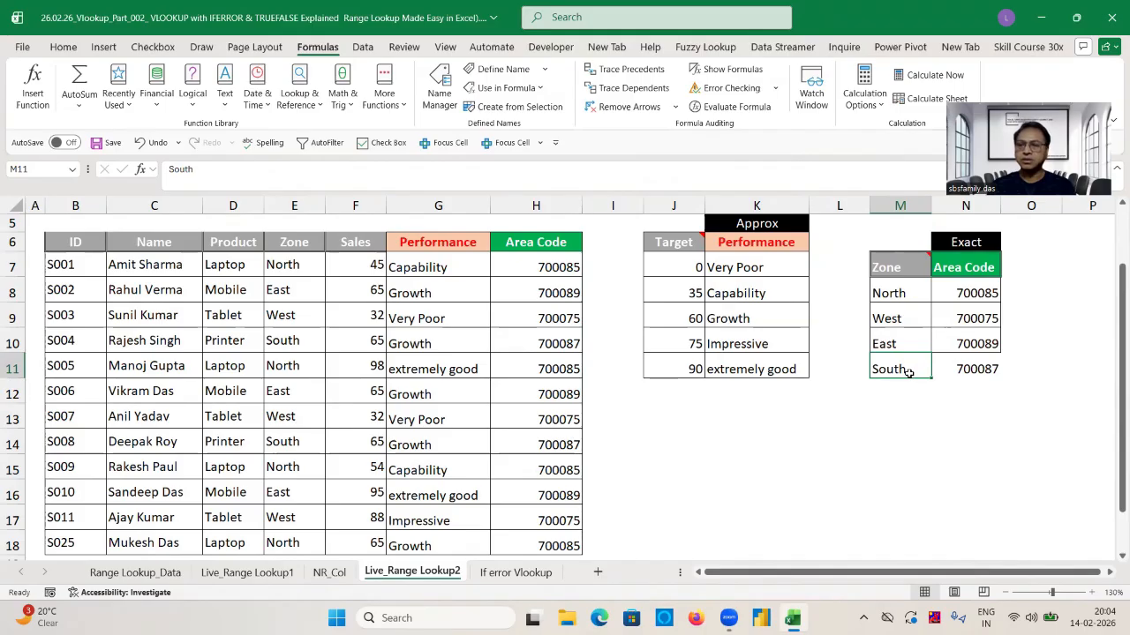
{"action": "left_click", "coordinate": [906, 428]}
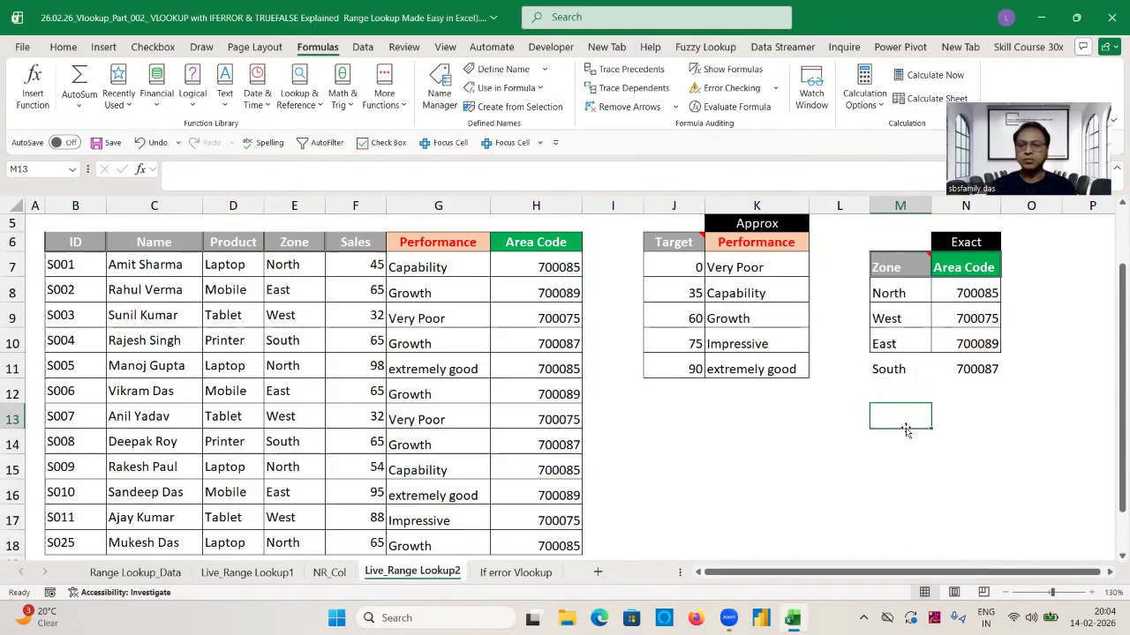
{"action": "left_click", "coordinate": [893, 388]}
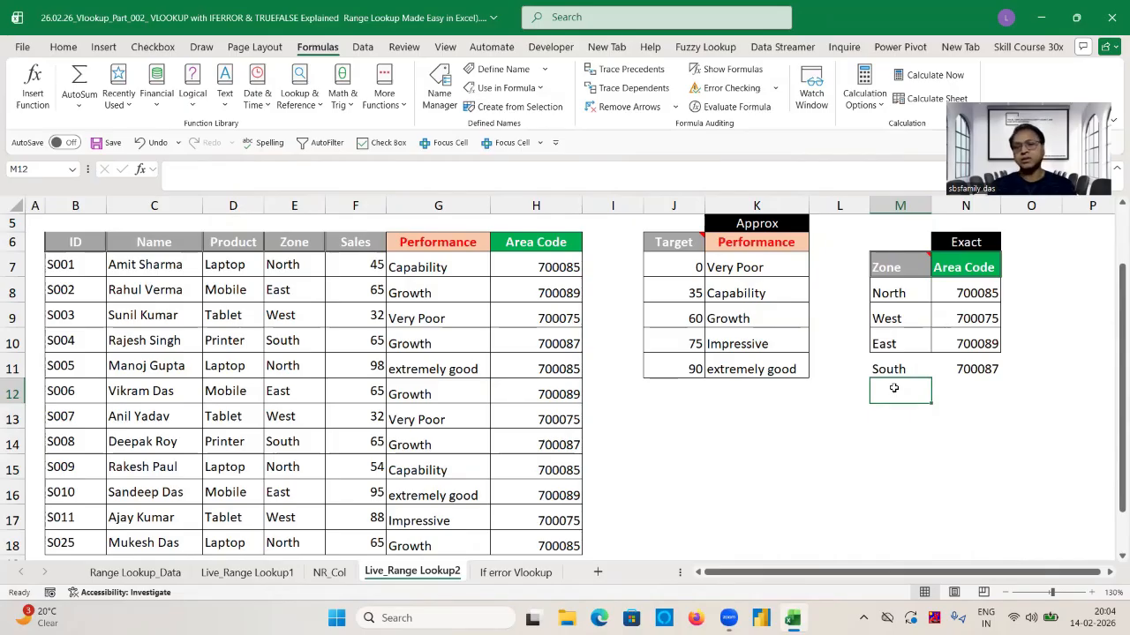
Clear the South entry from M11 in the Zone lookup table
{"action": "left_click", "coordinate": [887, 367]}
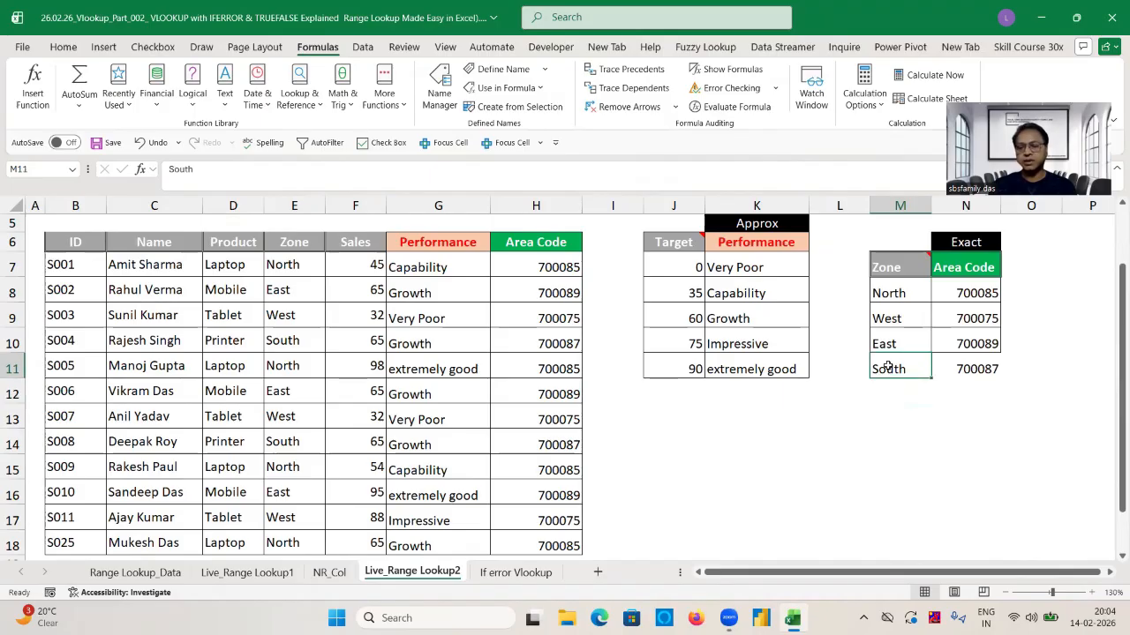
{"action": "key", "text": "Delete"}
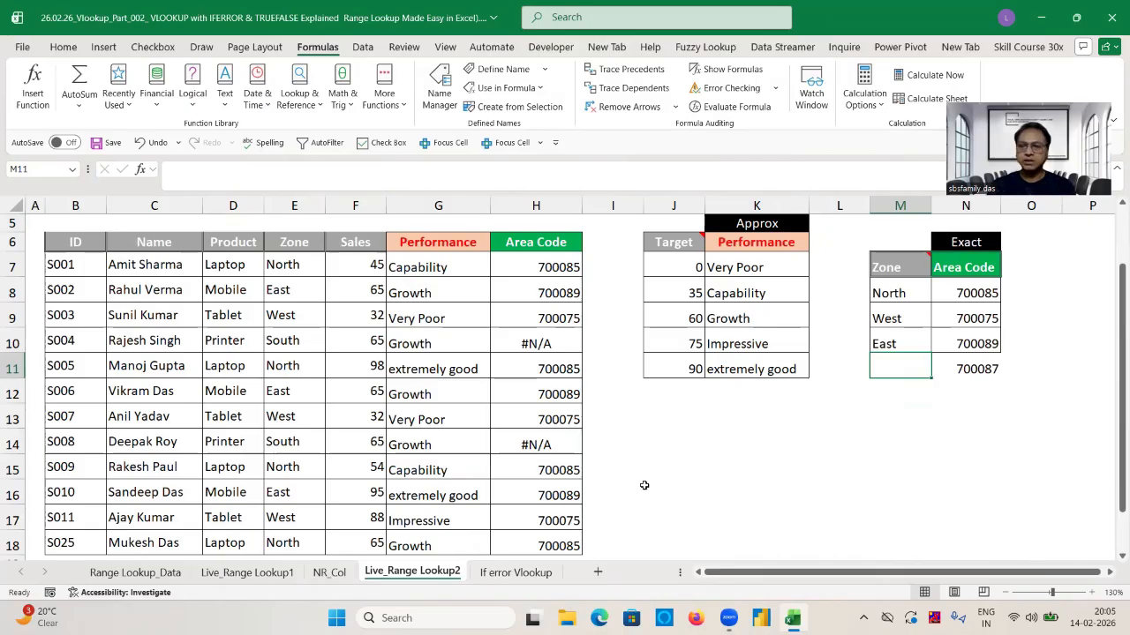
On the If error Vlookup sheet, clear the Performance and Area Code formulas in G5:H16
{"action": "left_click", "coordinate": [509, 572]}
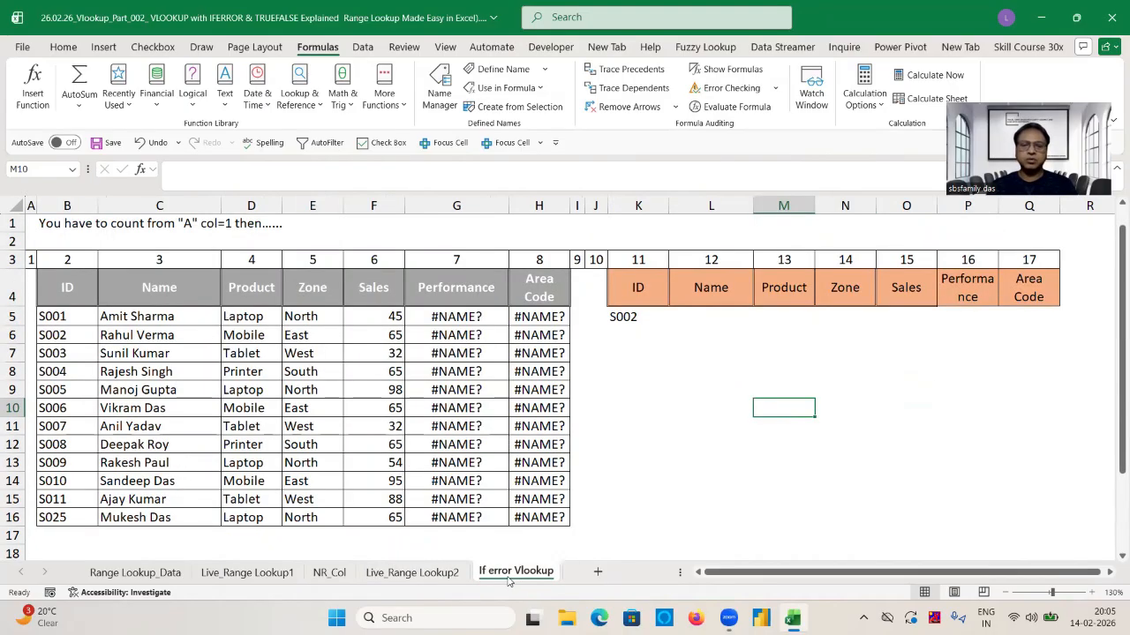
{"action": "left_click", "coordinate": [628, 384]}
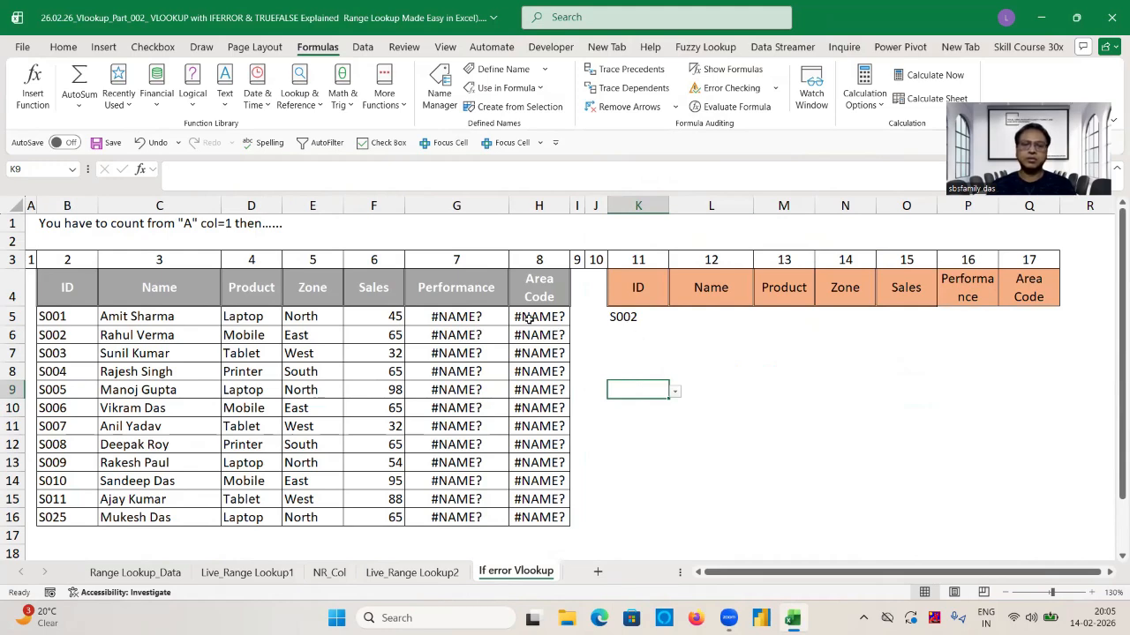
{"action": "left_click", "coordinate": [438, 317]}
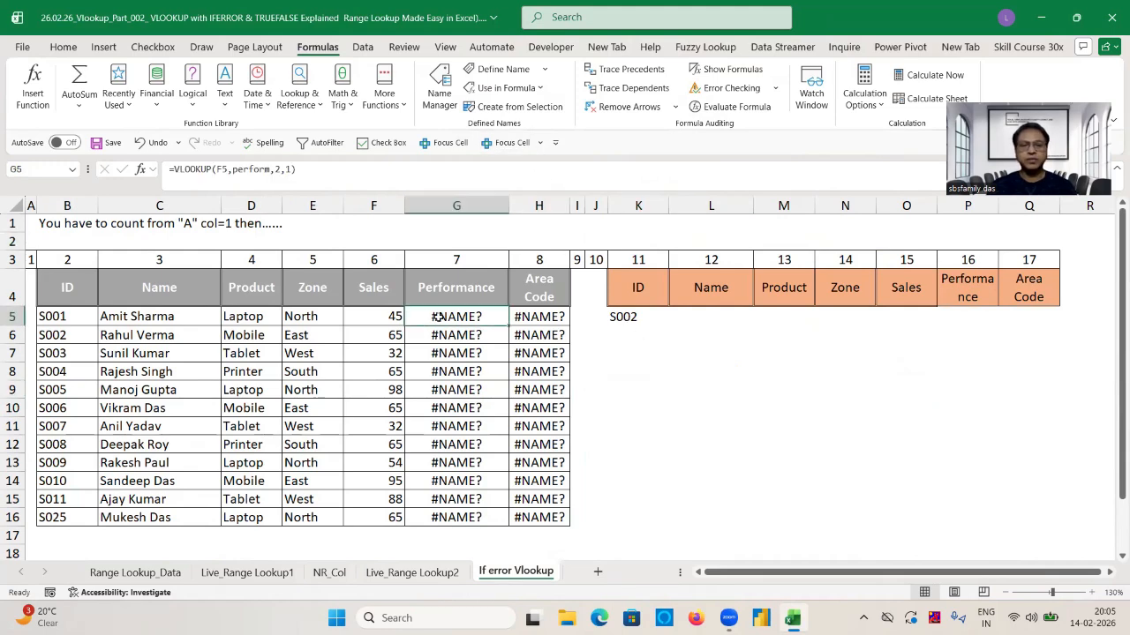
{"action": "key", "text": "shift+Right"}
{"action": "key", "text": "ctrl+shift+Down"}
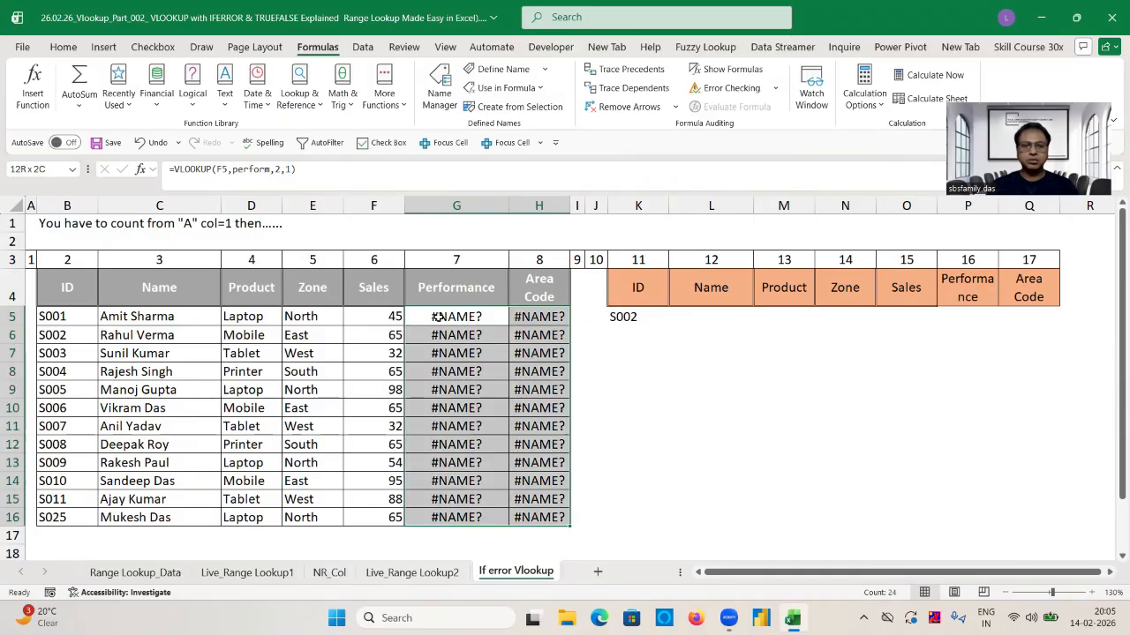
{"action": "key", "text": "Delete"}
{"action": "key", "text": "ctrl+Home"}
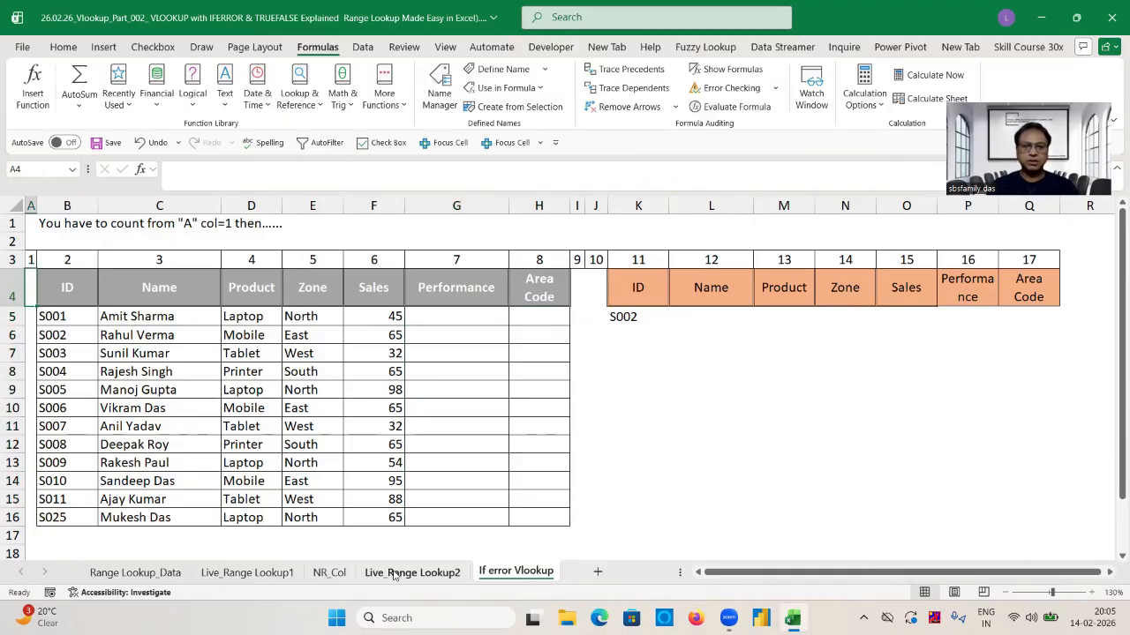
Copy the Target and Performance table J6:K11 from Live_Range Lookup2 to cell L7 of the If error Vlookup sheet
{"action": "left_click", "coordinate": [395, 573]}
{"action": "left_click", "coordinate": [676, 241]}
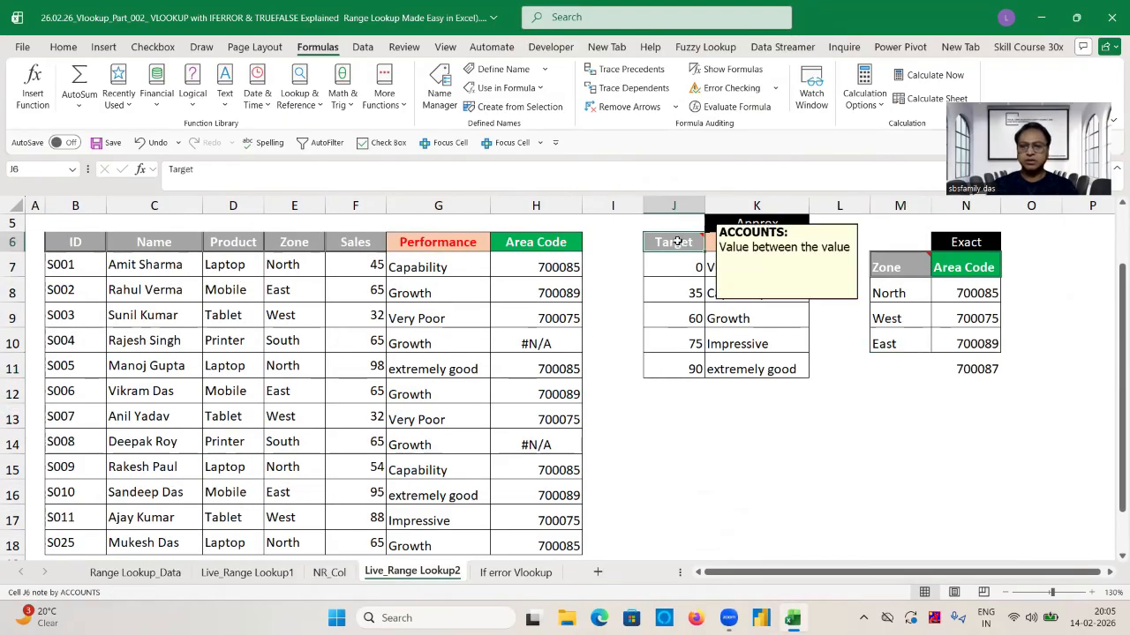
{"action": "key", "text": "shift+ctrl+Right"}
{"action": "key", "text": "shift+ctrl+Down"}
{"action": "key", "text": "ctrl+c"}
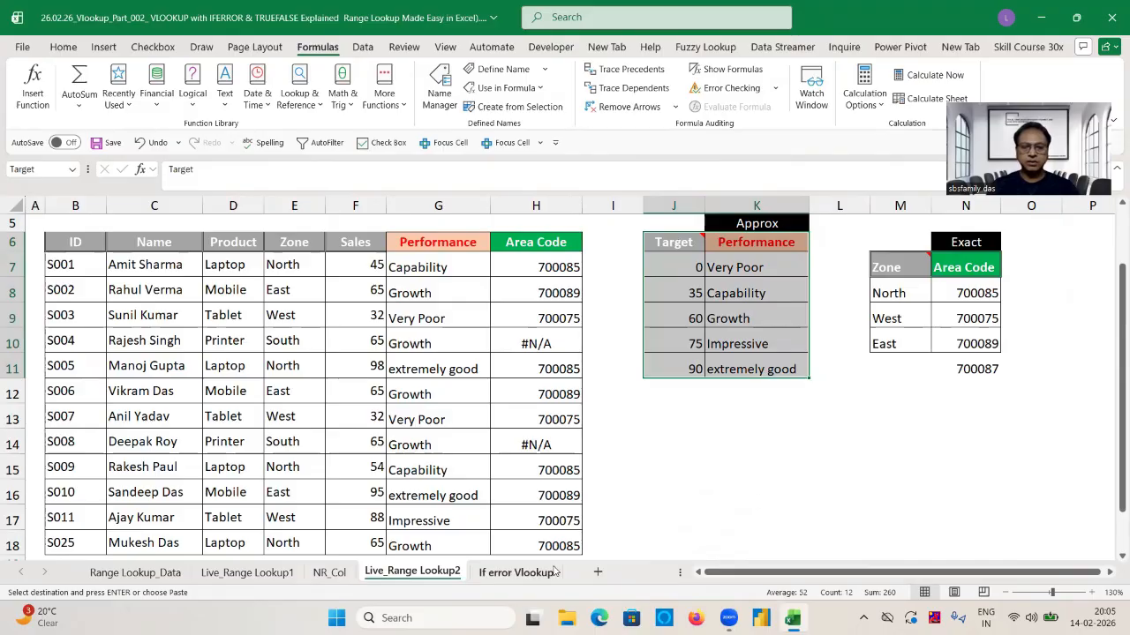
{"action": "left_click", "coordinate": [530, 574]}
{"action": "left_click", "coordinate": [703, 364]}
{"action": "key", "text": "ctrl+v"}
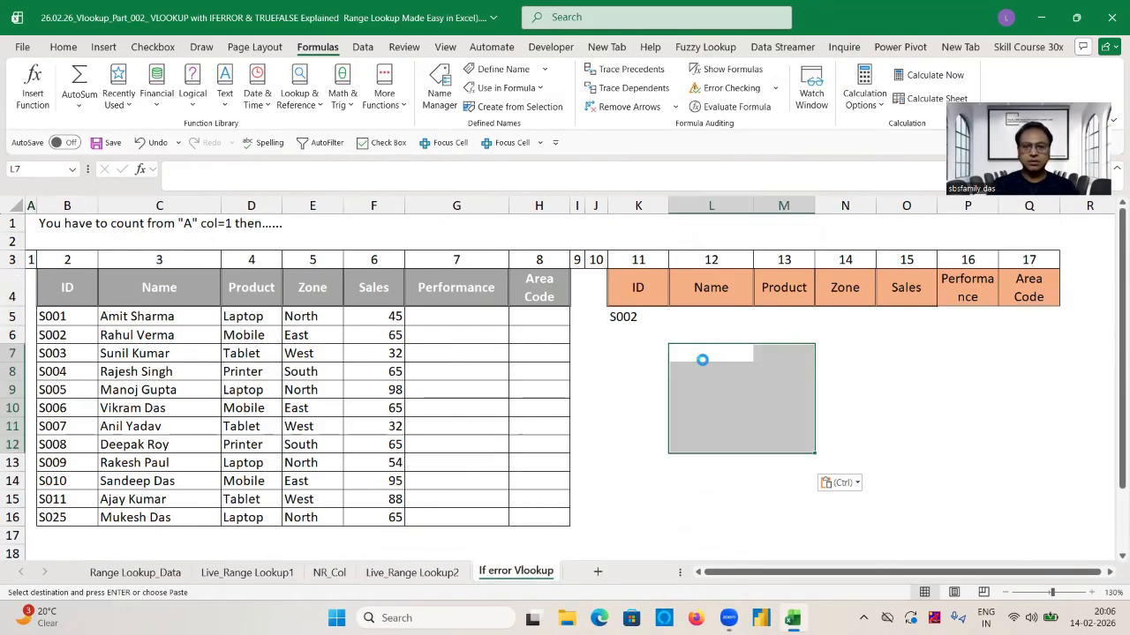
{"action": "left_click", "coordinate": [465, 316]}
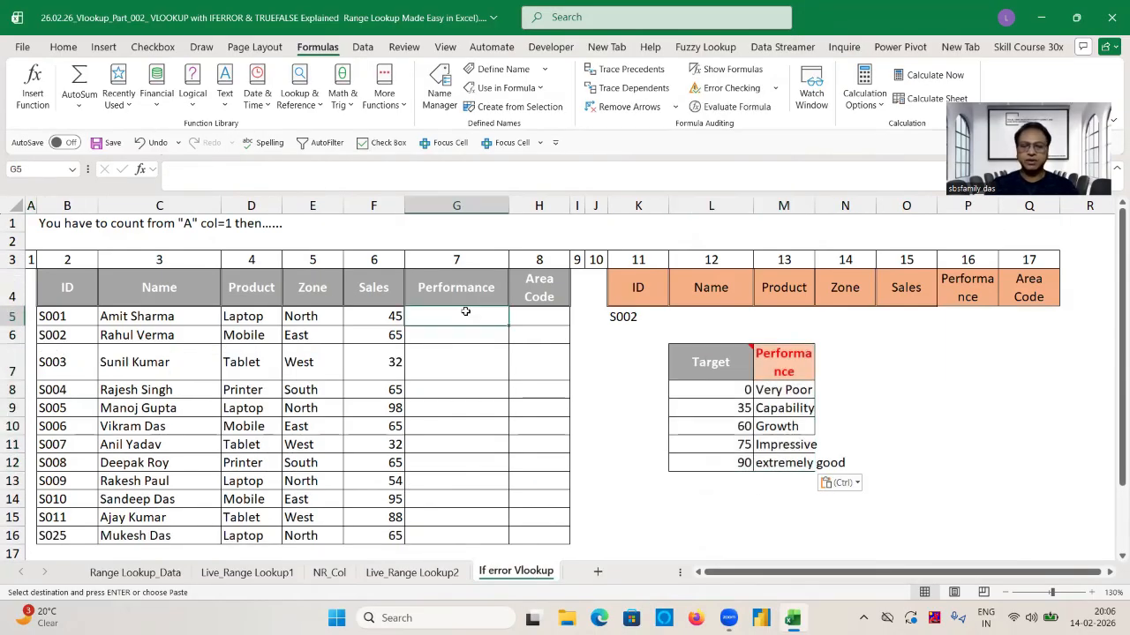
{"action": "type", "text": "=vl"}
{"action": "key", "text": "Tab"}
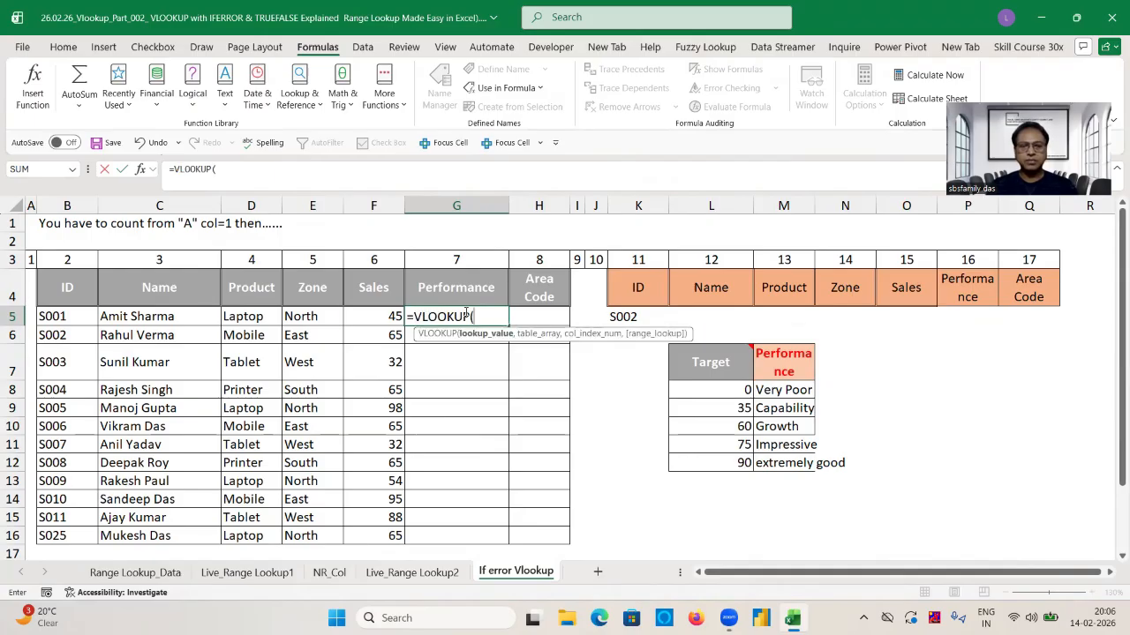
{"action": "key", "text": "Escape"}
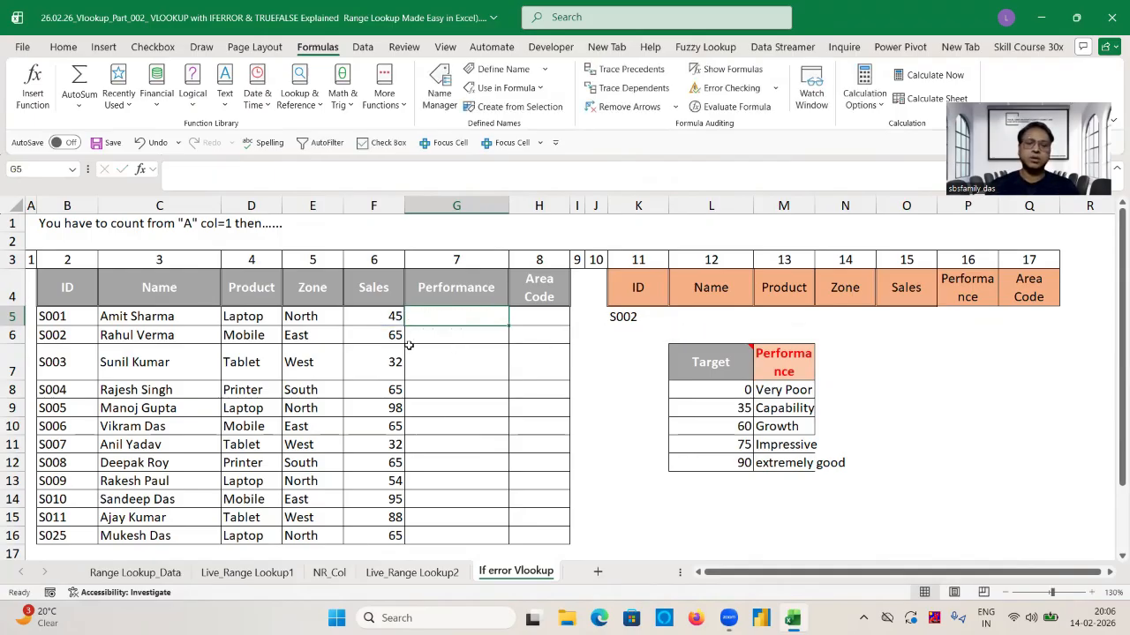
Set the Sales values in F5:F8 to 35, 60, 75 and 90
{"action": "left_click", "coordinate": [386, 322]}
{"action": "type", "text": "35"}
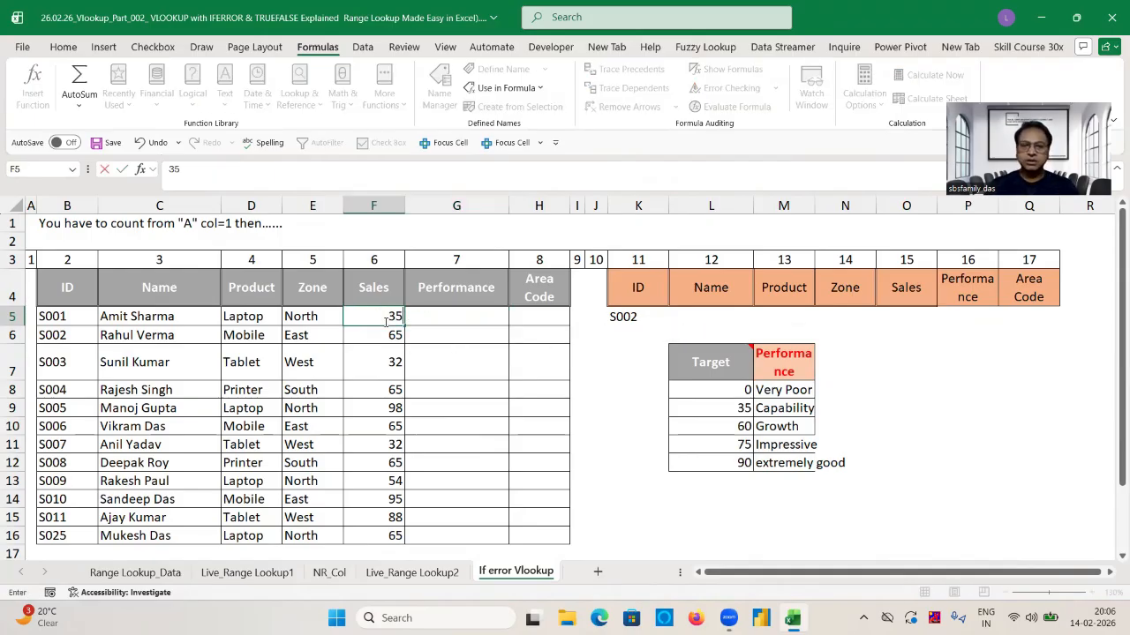
{"action": "key", "text": "Return"}
{"action": "type", "text": "60"}
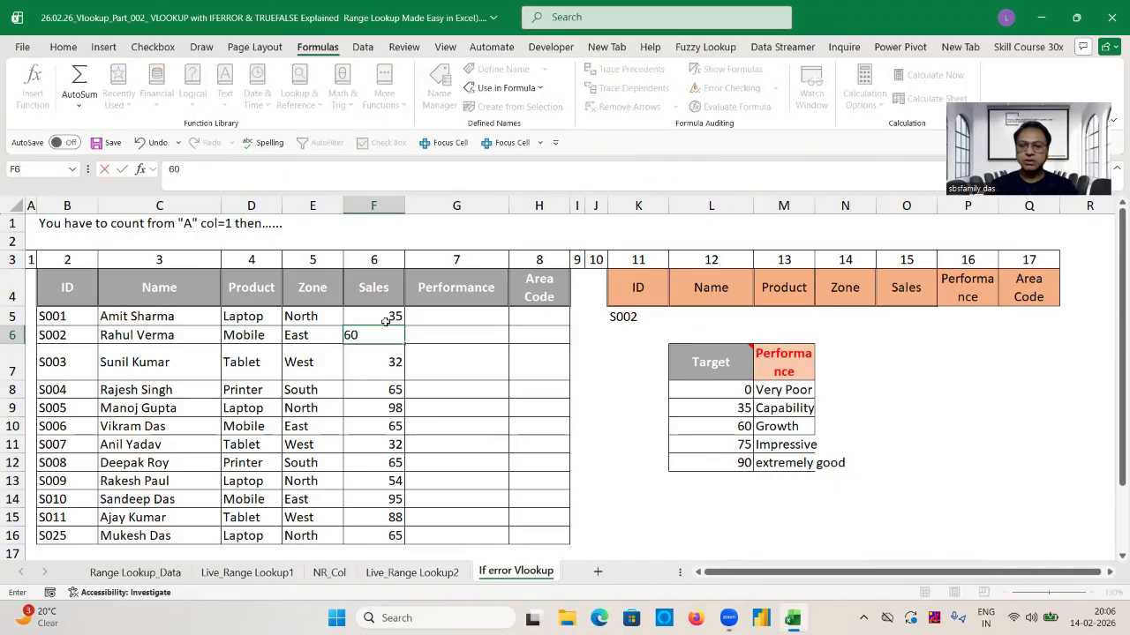
{"action": "key", "text": "Return"}
{"action": "type", "text": "75"}
{"action": "key", "text": "Return"}
{"action": "type", "text": "90"}
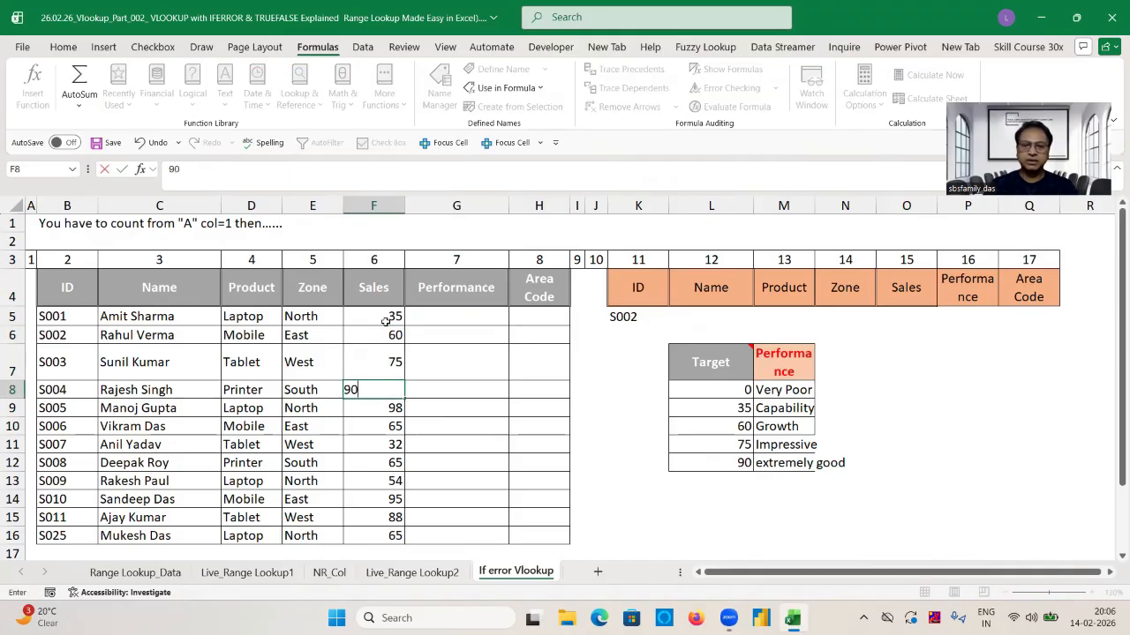
{"action": "key", "text": "Return"}
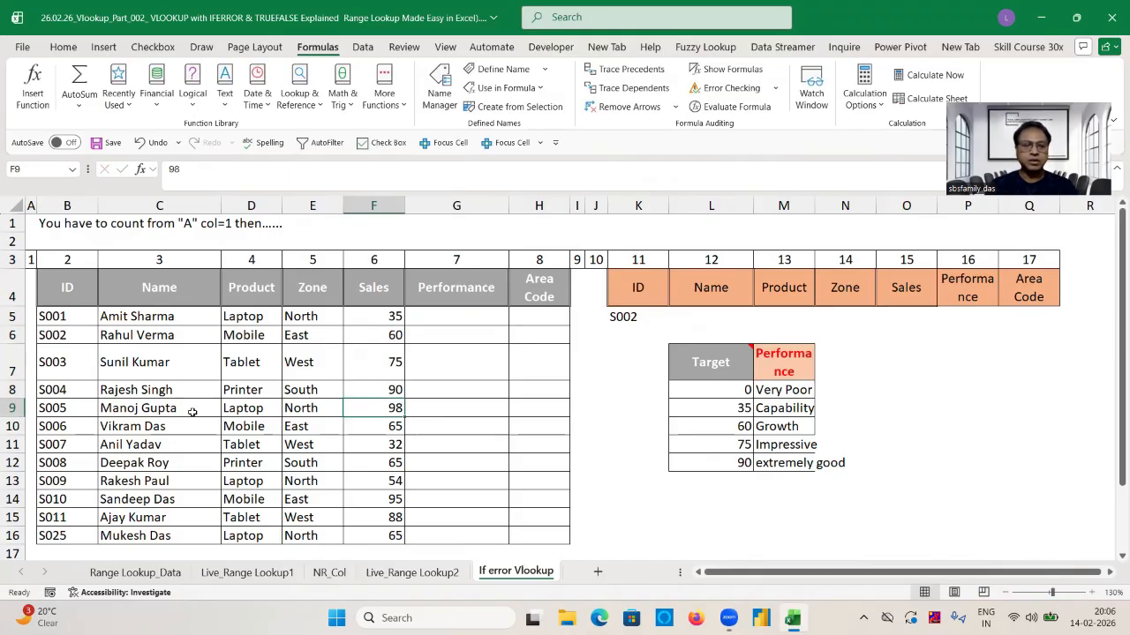
Delete all rows from row 9 down and paste the full Target and Performance table from Live_Range Lookup2 again at L7
{"action": "left_click", "coordinate": [13, 407]}
{"action": "key", "text": "ctrl+shift+Down"}
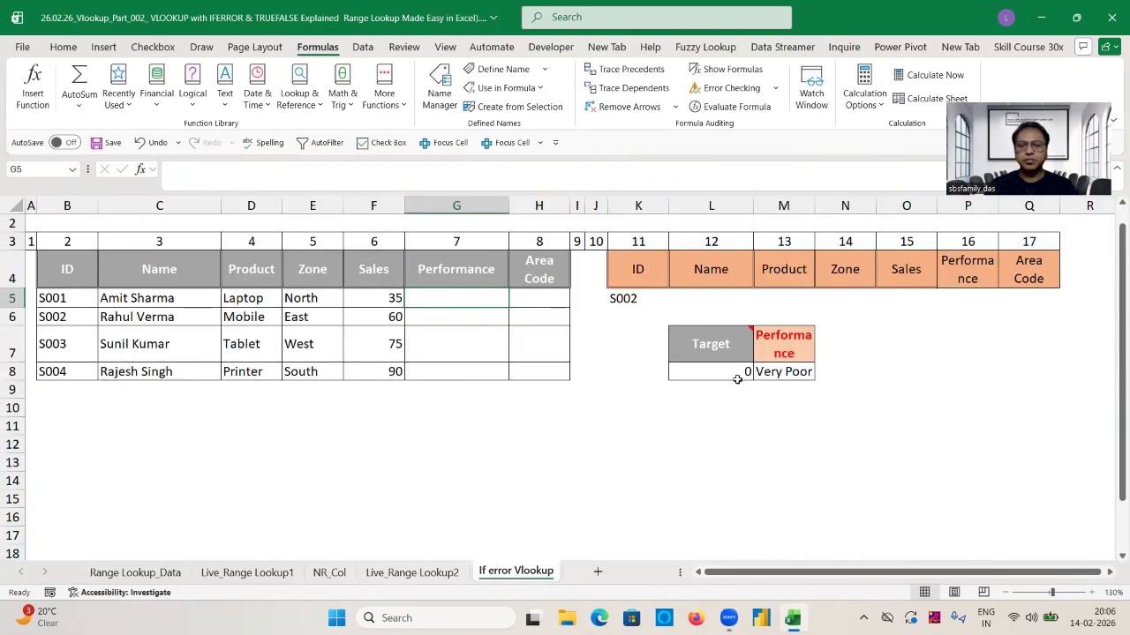
{"action": "left_click", "coordinate": [412, 573]}
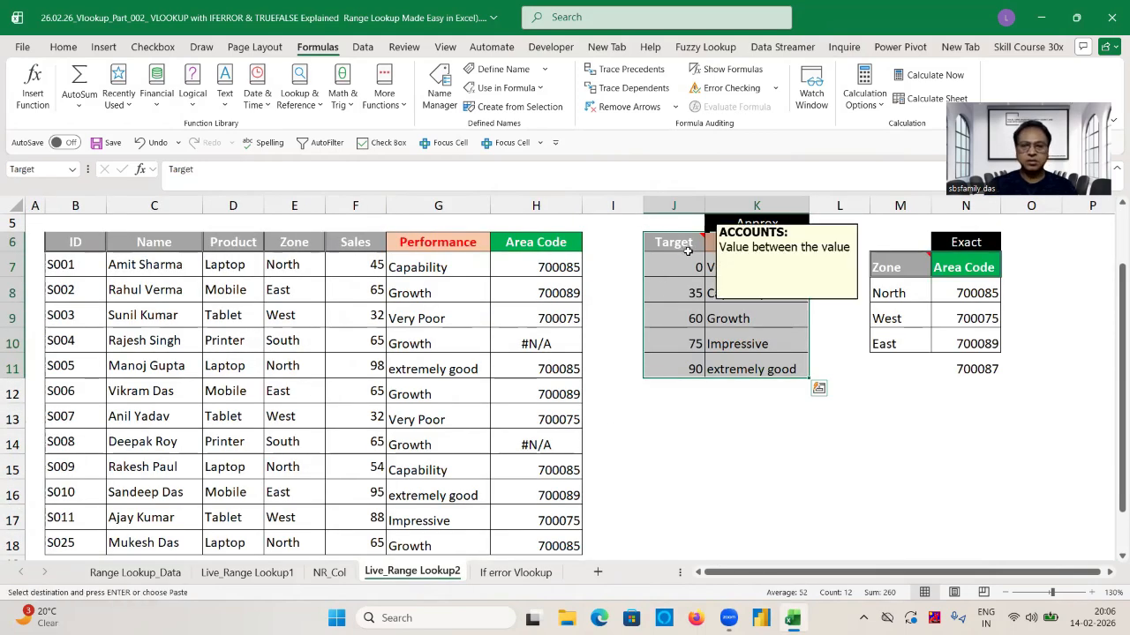
{"action": "key", "text": "ctrl+Page_Down"}
{"action": "left_click", "coordinate": [712, 337]}
{"action": "key", "text": "ctrl+v"}
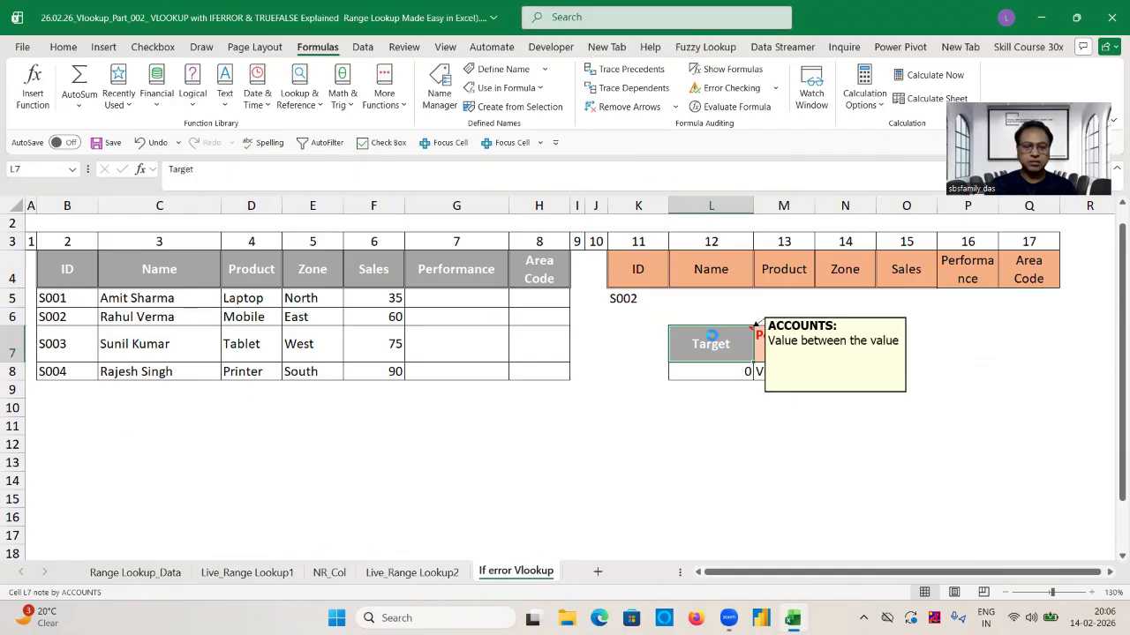
{"action": "left_click", "coordinate": [906, 371]}
Enter the exact-match formula =VLOOKUP(F5,L:M,2,0) in G5 and fill it down the Performance column to G12
{"action": "left_click", "coordinate": [459, 304]}
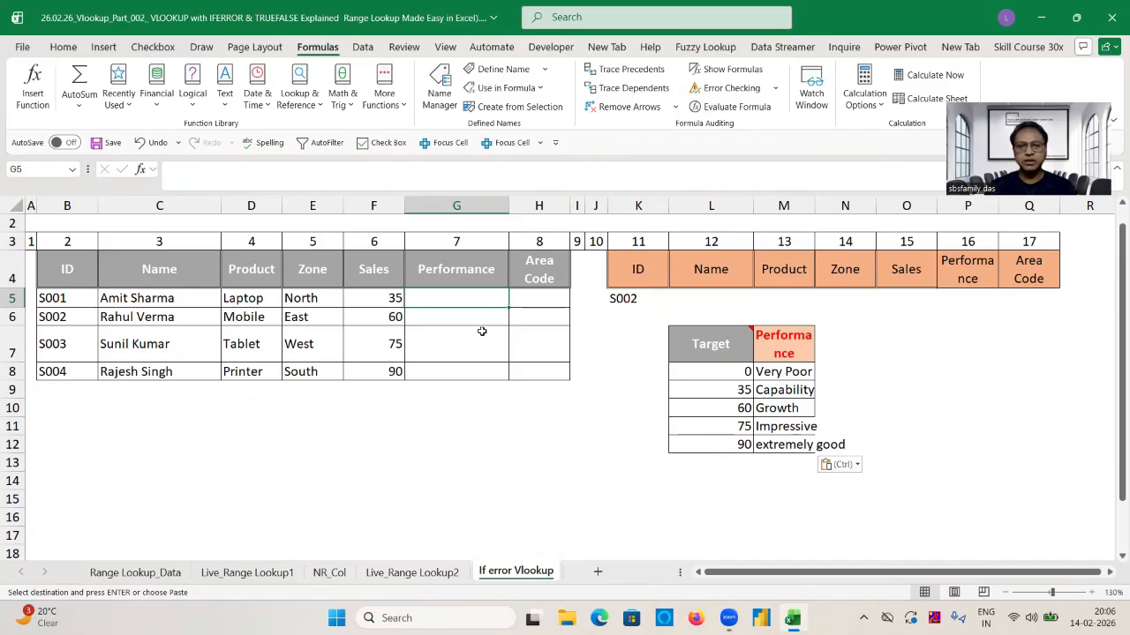
{"action": "type", "text": "=vl"}
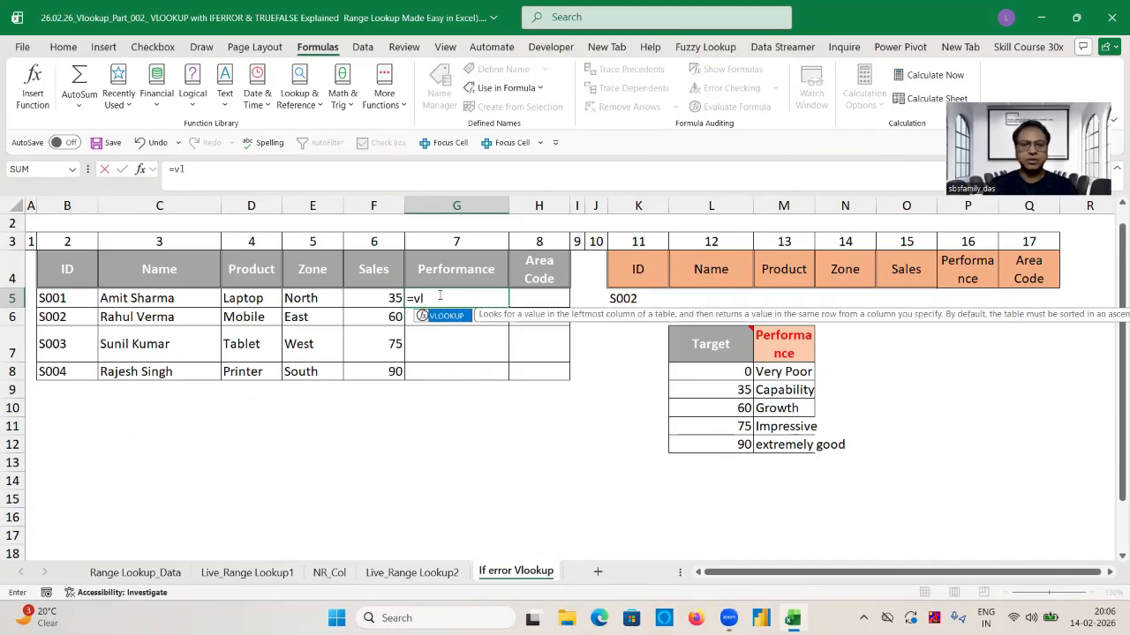
{"action": "key", "text": "Tab"}
{"action": "left_click", "coordinate": [380, 301]}
{"action": "type", "text": ","}
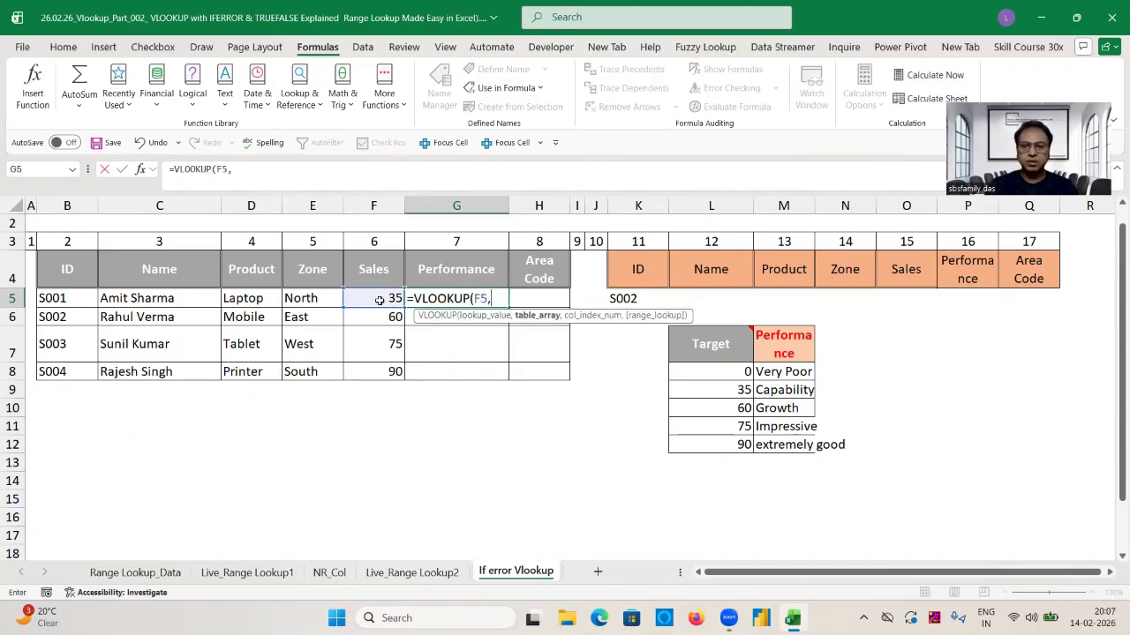
{"action": "left_click_drag", "start_coordinate": [711, 205], "coordinate": [803, 205]}
{"action": "type", "text": ","}
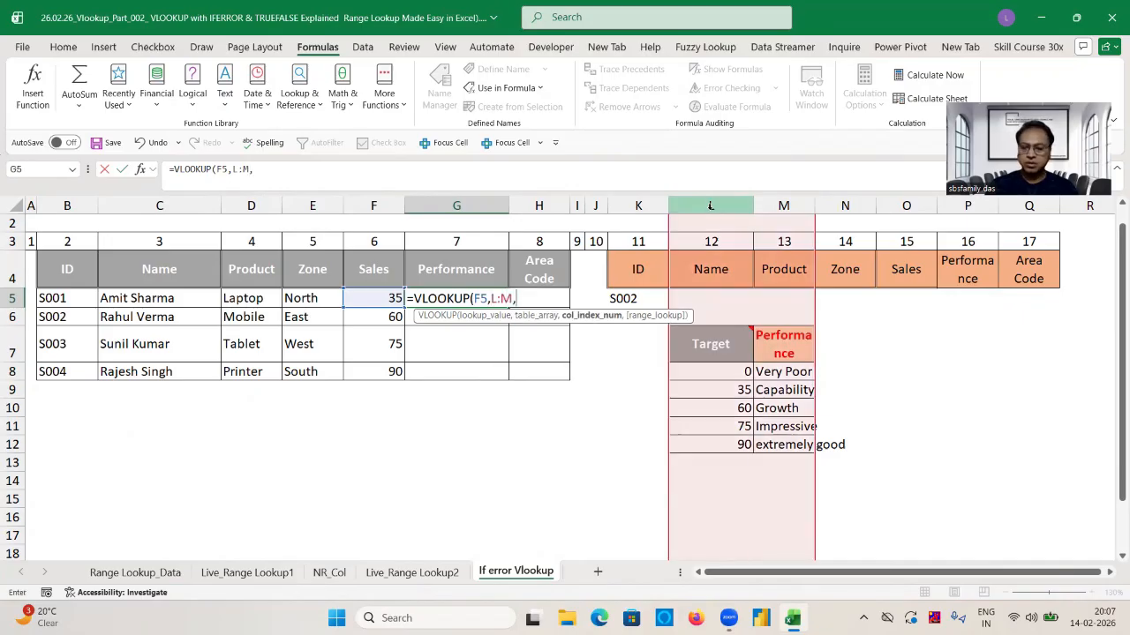
{"action": "type", "text": "2,0"}
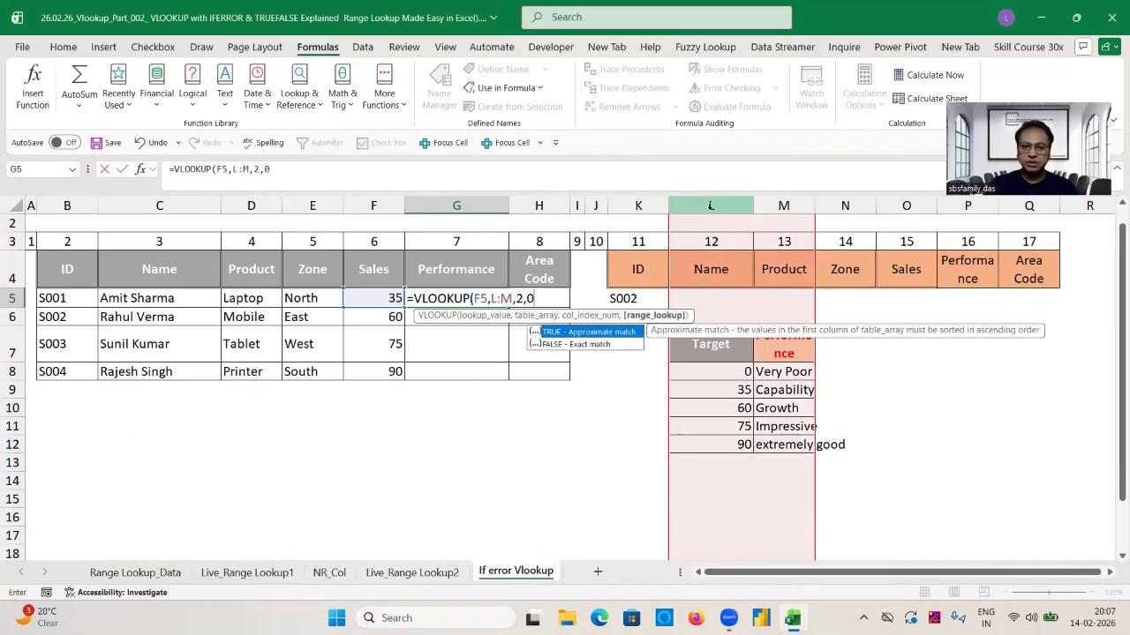
{"action": "type", "text": ")"}
{"action": "key", "text": "Return"}
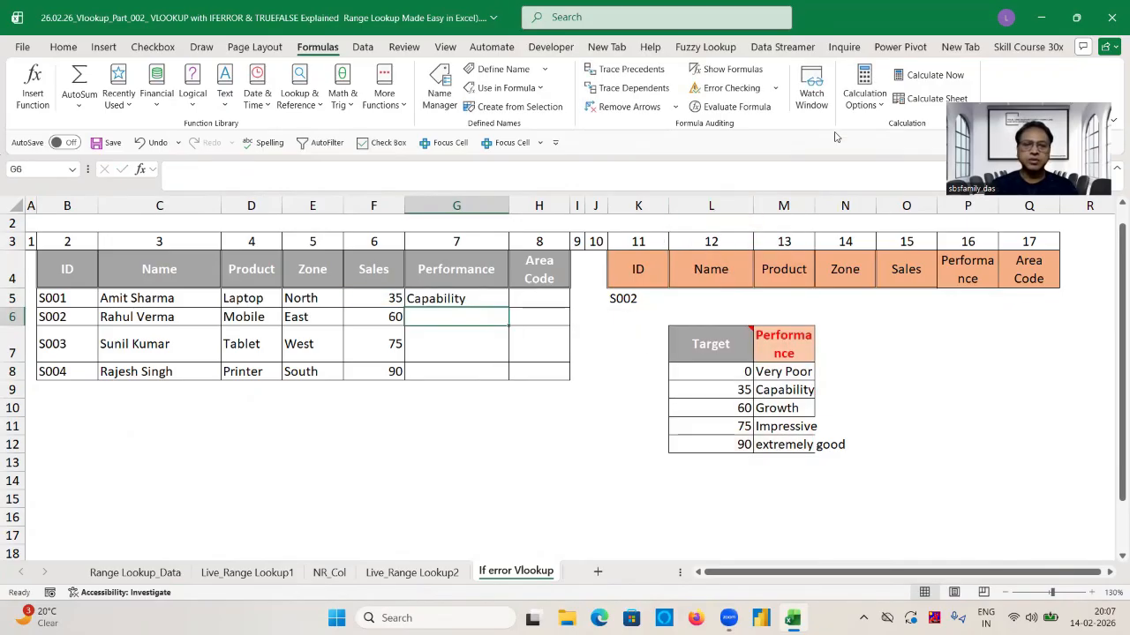
{"action": "left_click", "coordinate": [485, 298]}
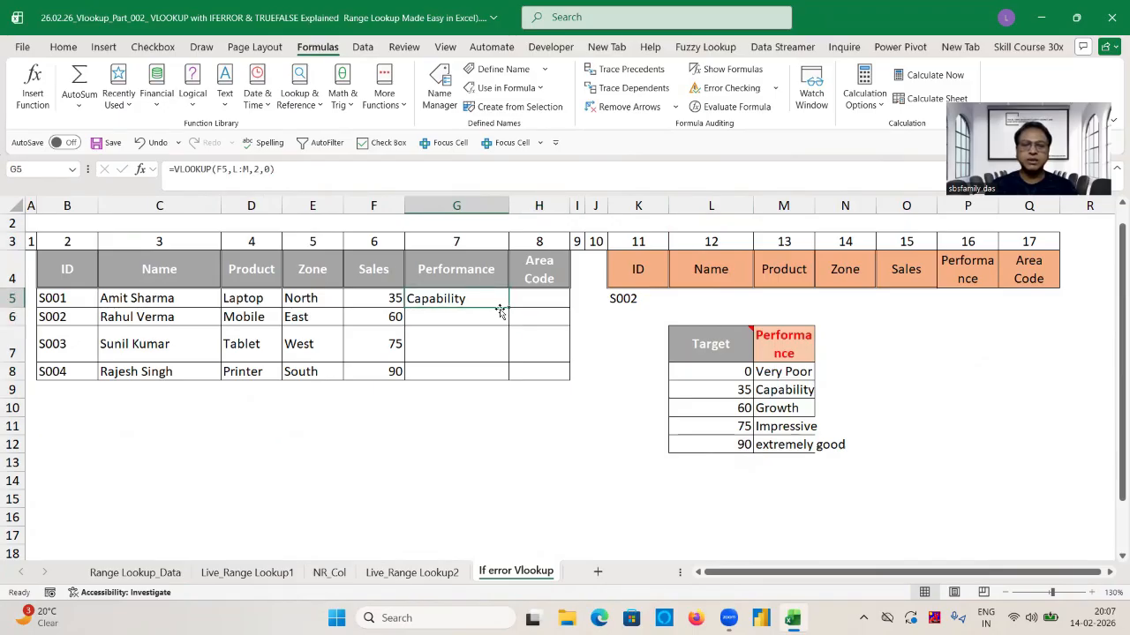
{"action": "double_click", "coordinate": [508, 307]}
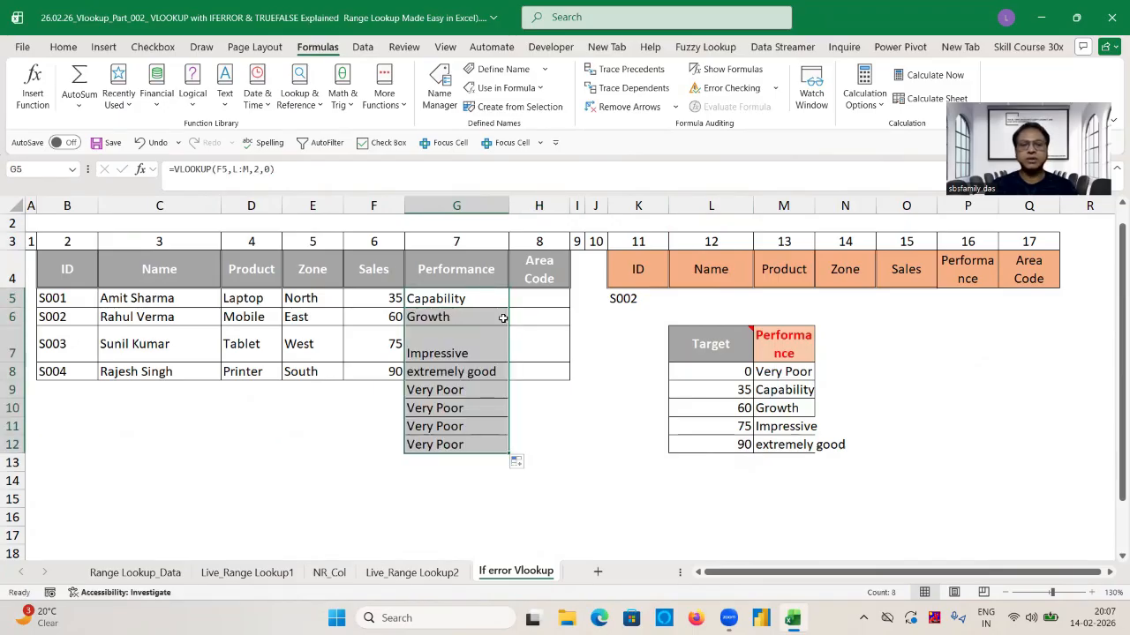
Enter a Sales value of 100 in F9 and check the Performance lookup in G9
{"action": "left_click", "coordinate": [391, 390]}
{"action": "type", "text": "100"}
{"action": "key", "text": "Return"}
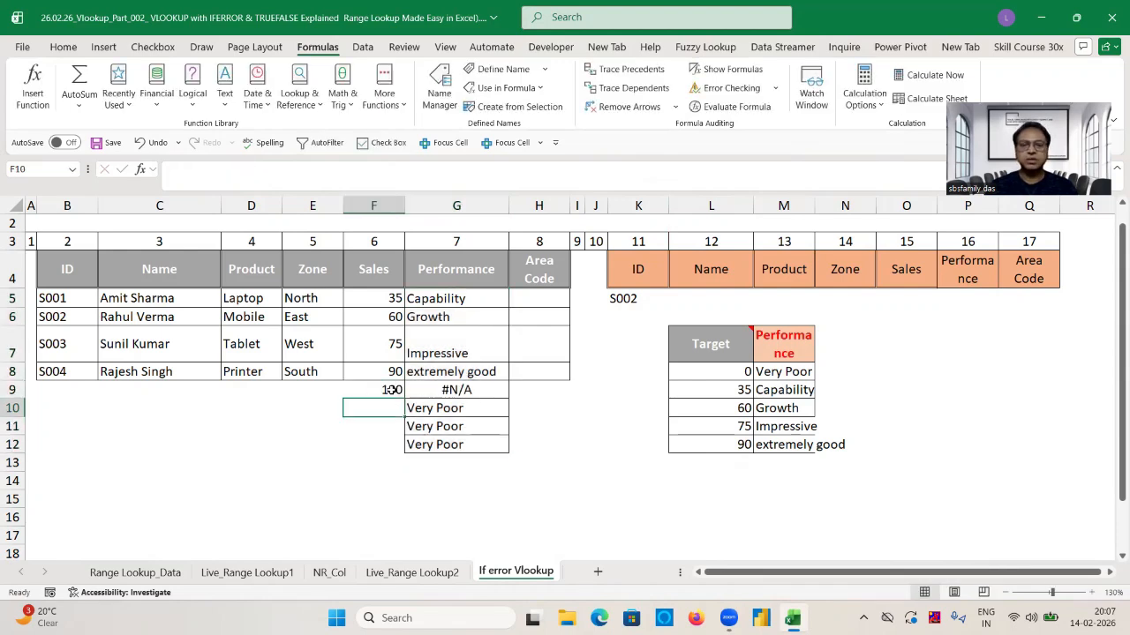
{"action": "left_click", "coordinate": [471, 390]}
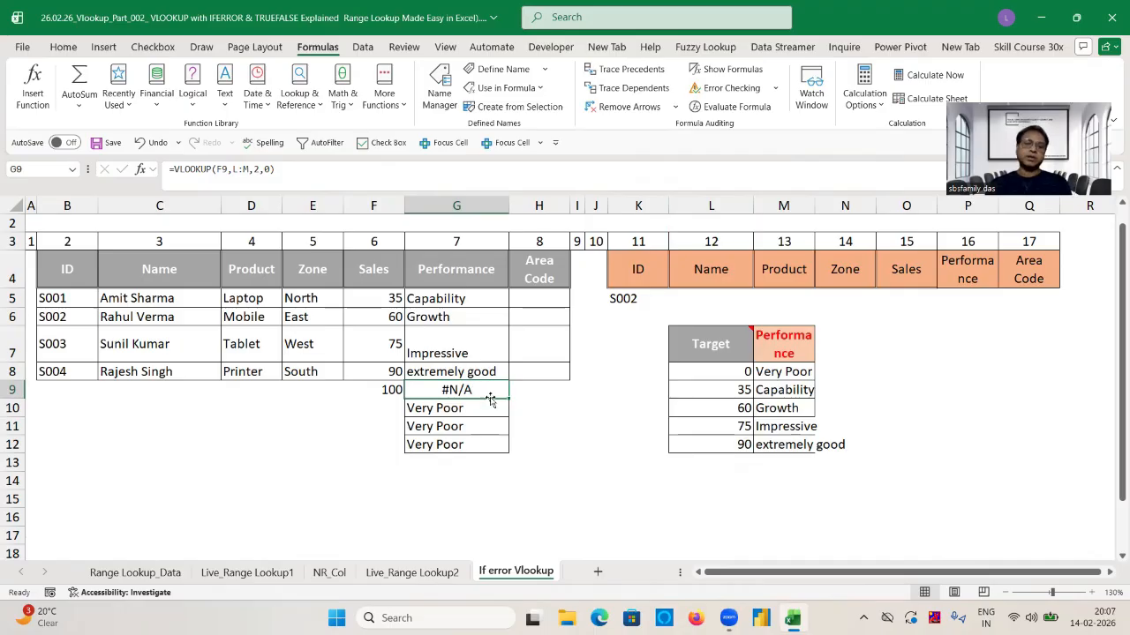
Wrap the G5 VLOOKUP in IFERROR with the fallback text "Data not in range" and fill it down to G12
{"action": "left_click", "coordinate": [433, 302]}
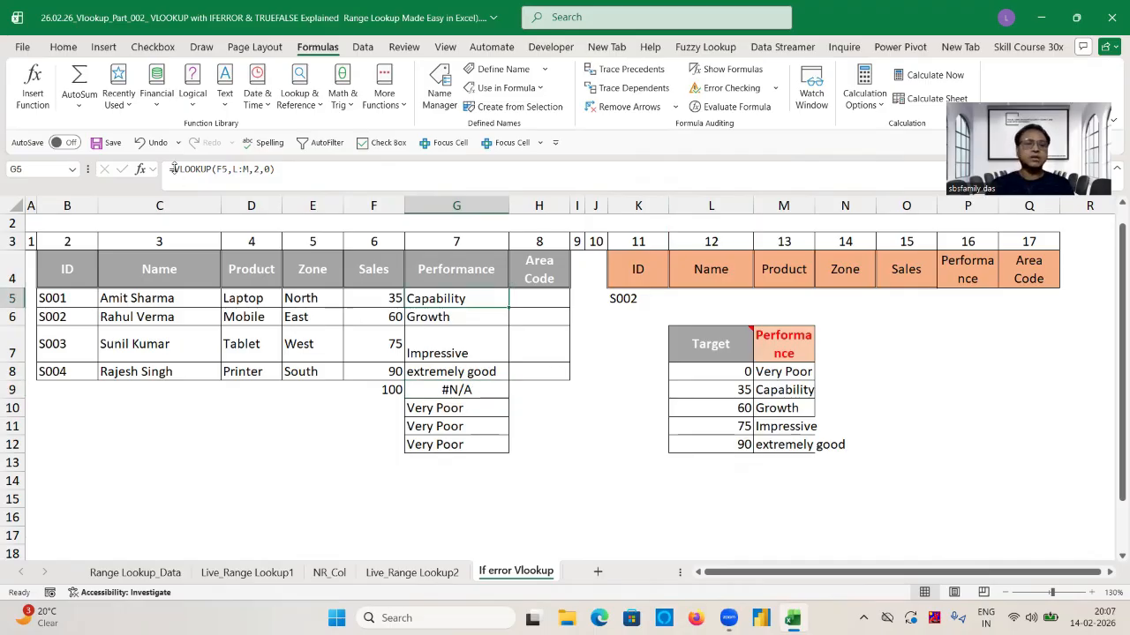
{"action": "left_click", "coordinate": [174, 168]}
{"action": "type", "text": "if"}
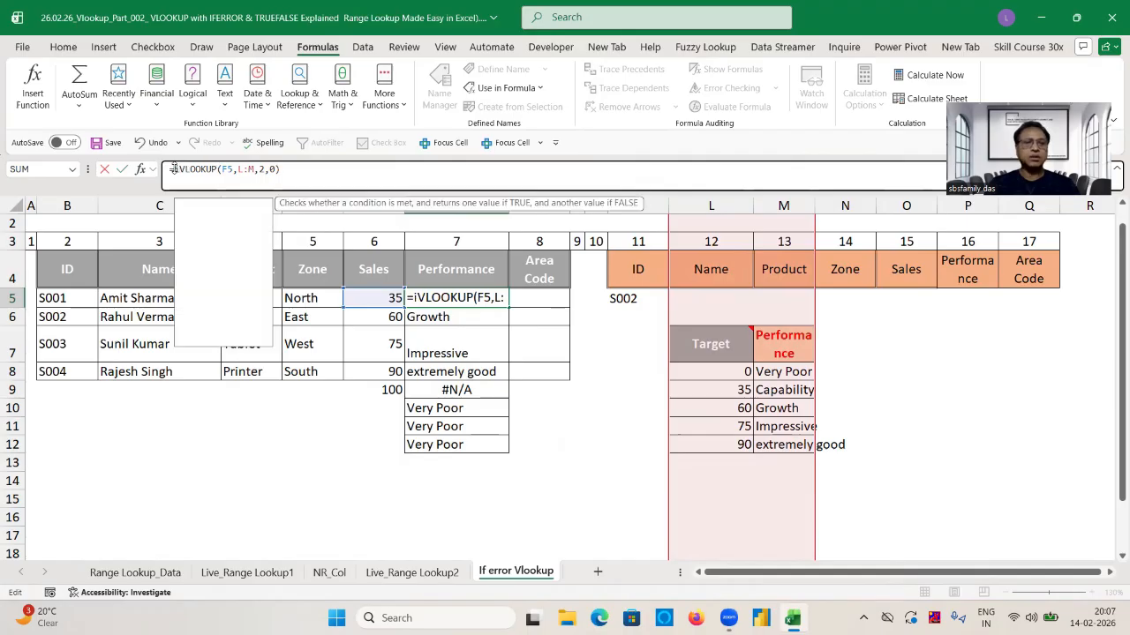
{"action": "key", "text": "Down"}
{"action": "key", "text": "Tab"}
{"action": "left_click", "coordinate": [329, 168]}
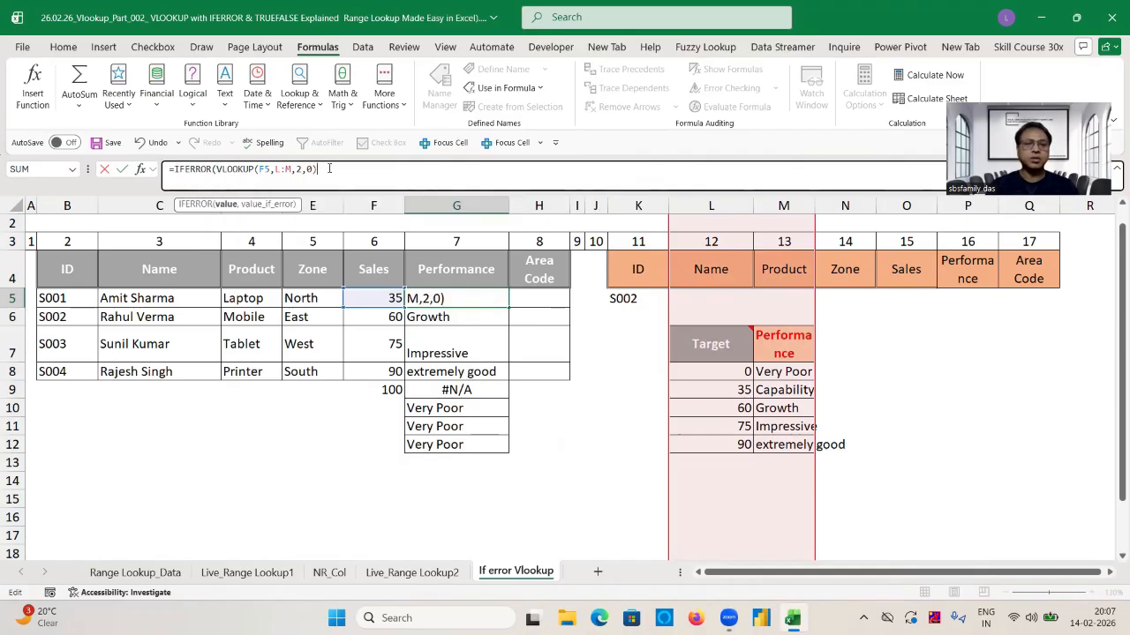
{"action": "type", "text": ","}
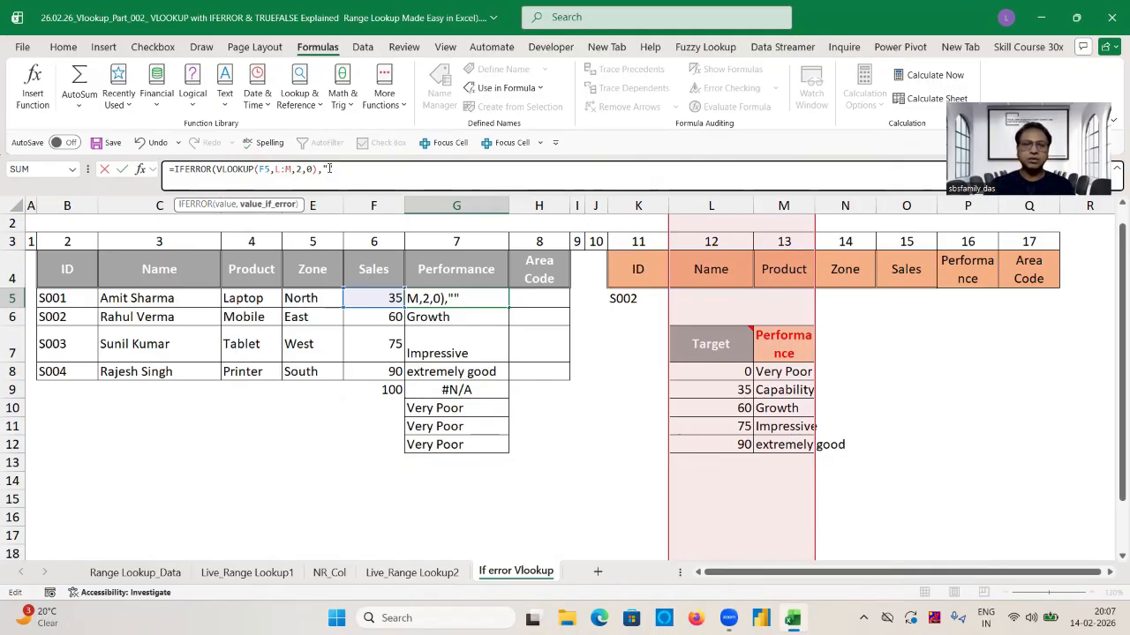
{"action": "type", "text": "\""}
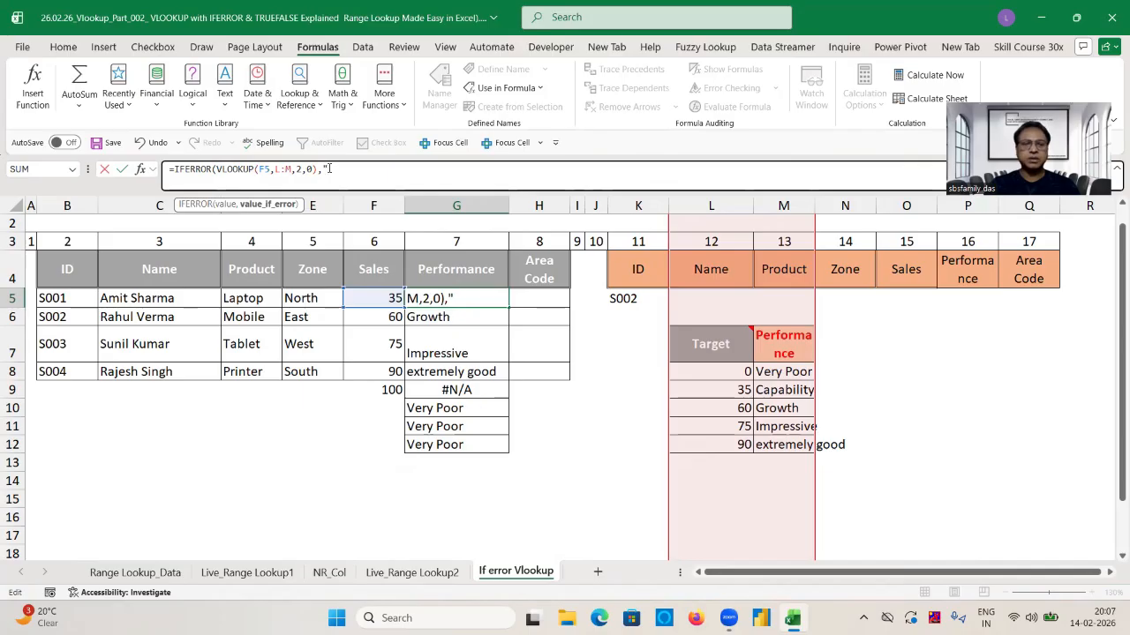
{"action": "type", "text": "Data"}
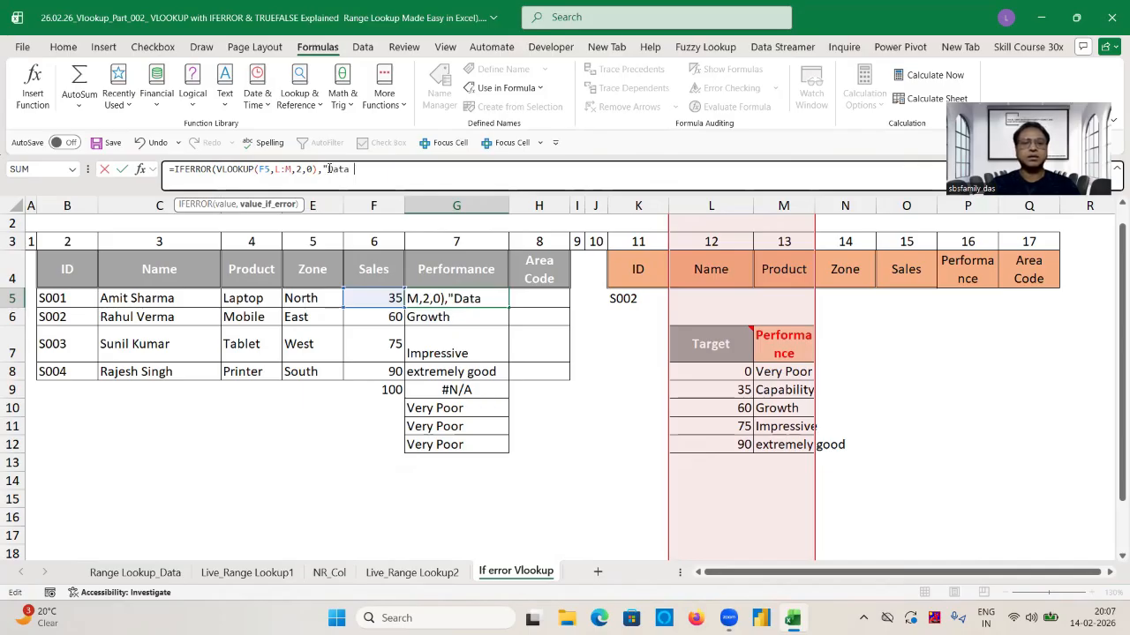
{"action": "type", "text": " not i"}
{"action": "key", "text": "BackSpace"}
{"action": "type", "text": "ot in r"}
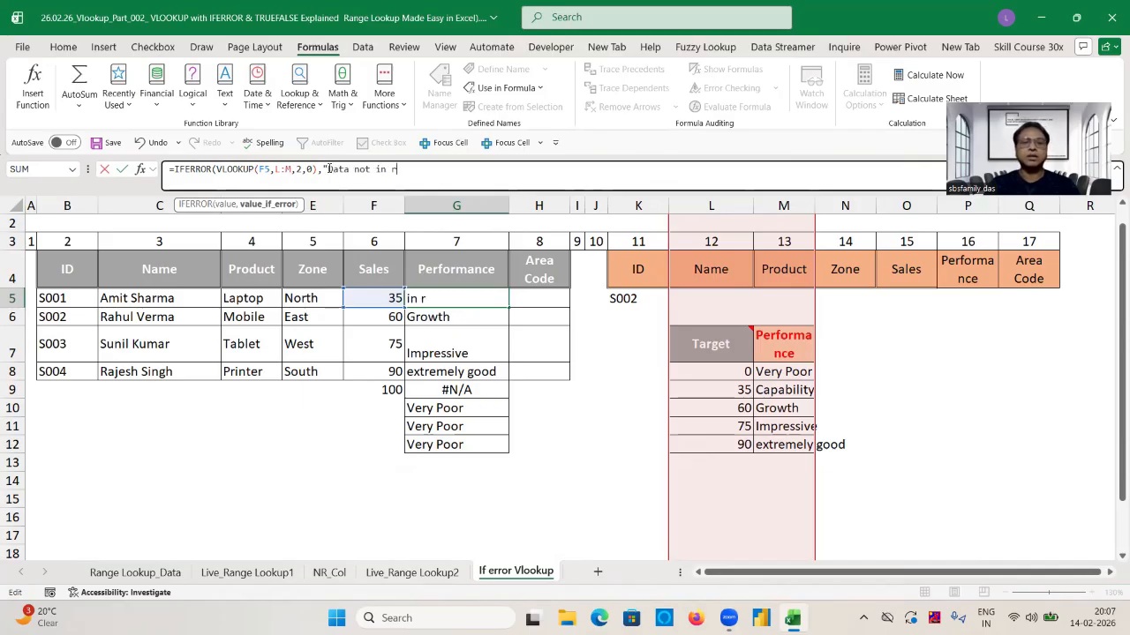
{"action": "type", "text": "ange\")"}
{"action": "key", "text": "Return"}
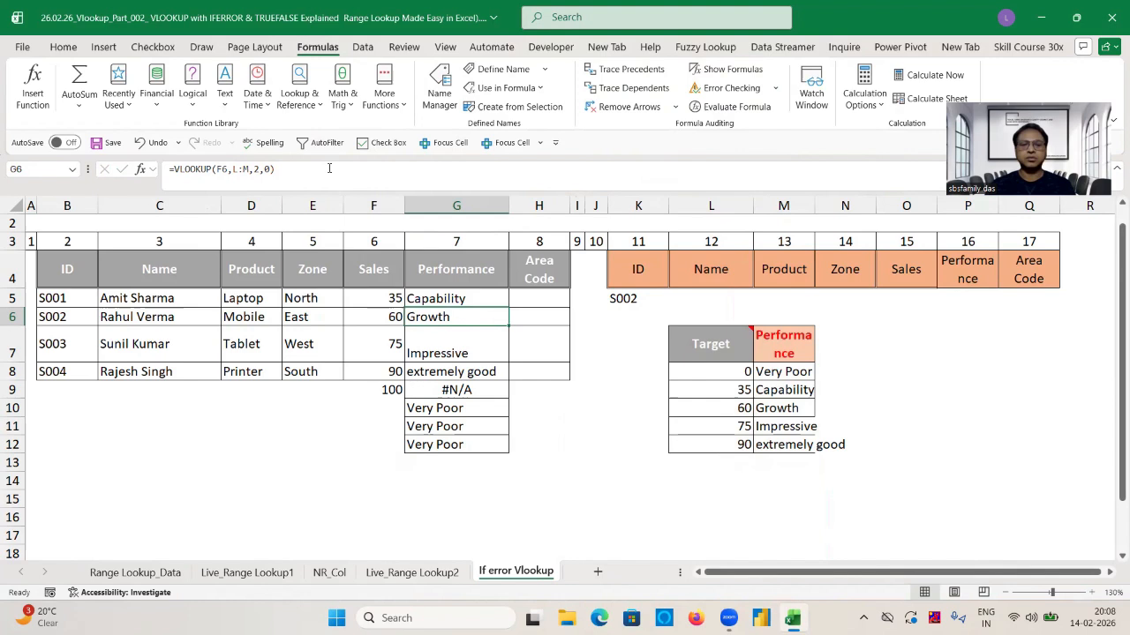
{"action": "left_click", "coordinate": [466, 297]}
{"action": "double_click", "coordinate": [509, 306]}
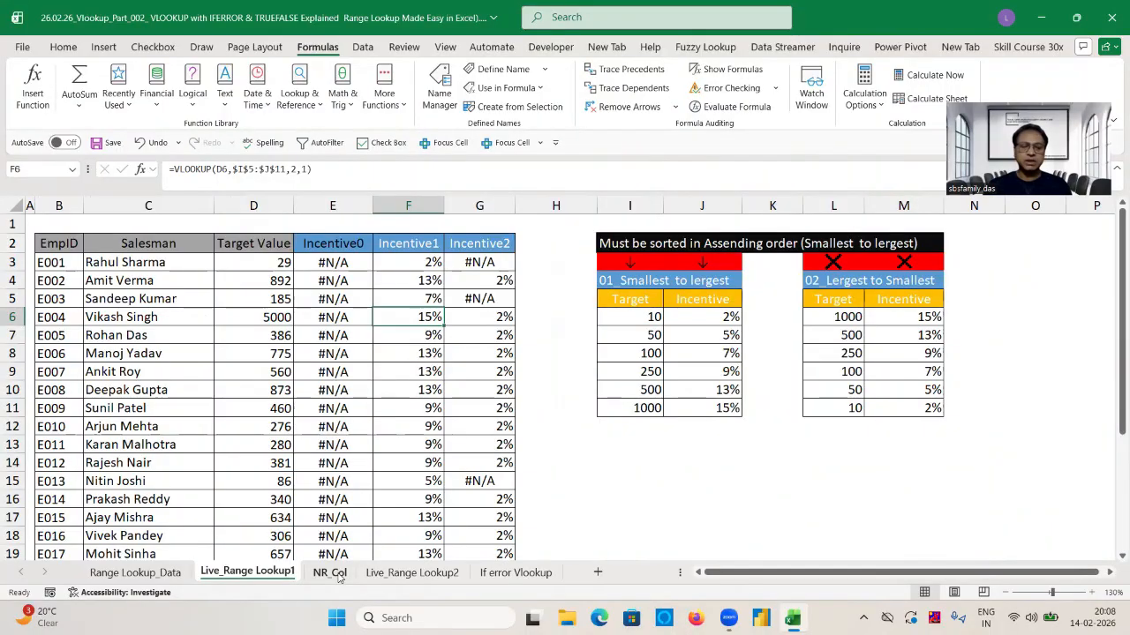
{"action": "left_click", "coordinate": [332, 573]}
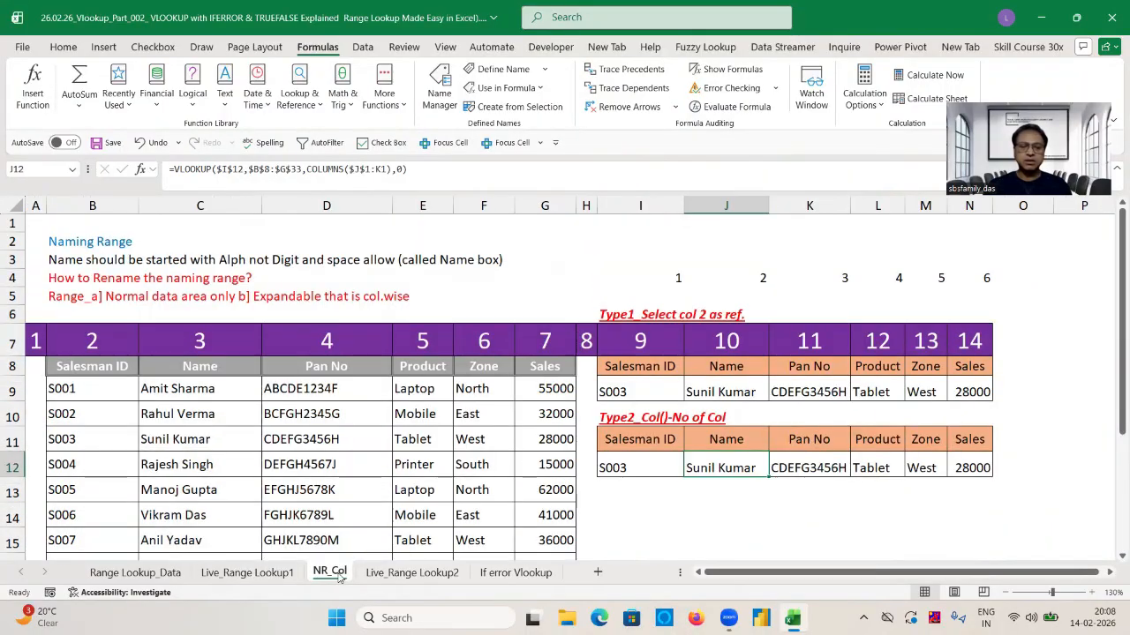
{"action": "left_click", "coordinate": [397, 575]}
{"action": "left_click", "coordinate": [512, 572]}
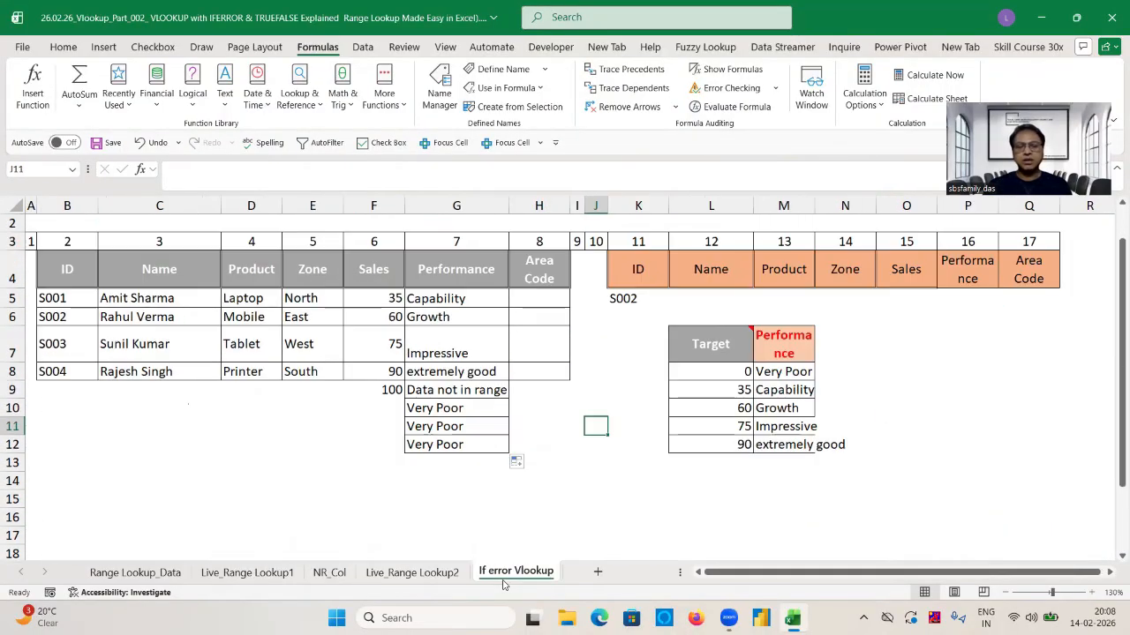
{"action": "left_click", "coordinate": [552, 439]}
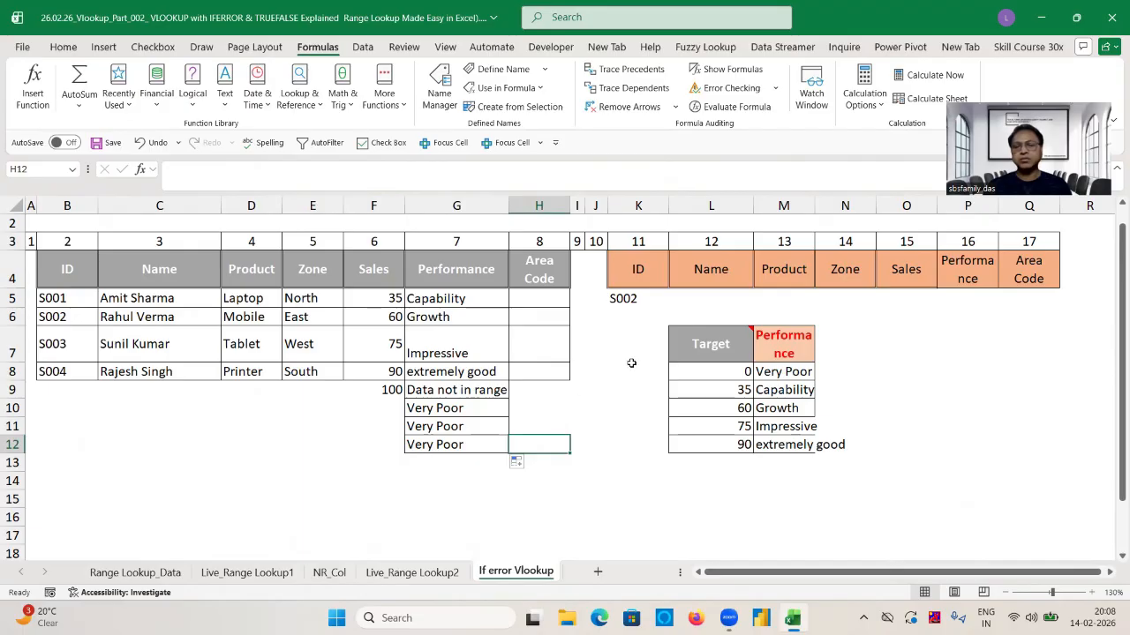
{"action": "scroll", "coordinate": [1113, 217], "scroll_direction": "up", "scroll_amount": 1}
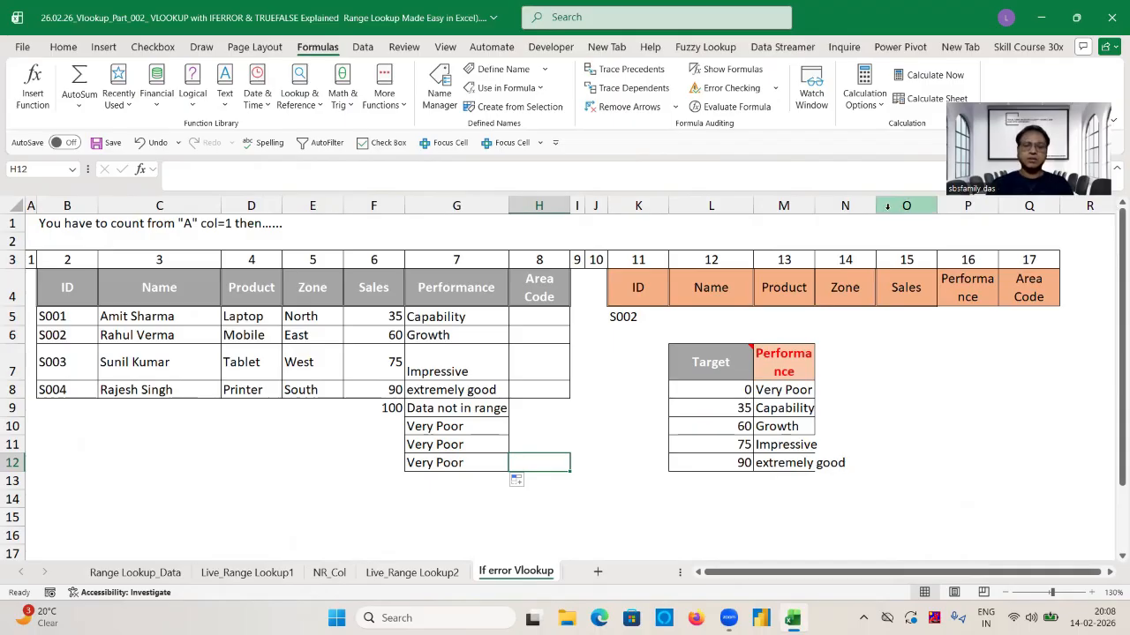
Enter a Sales value of 0 in F10 to test the Performance lookup
{"action": "left_click", "coordinate": [391, 430]}
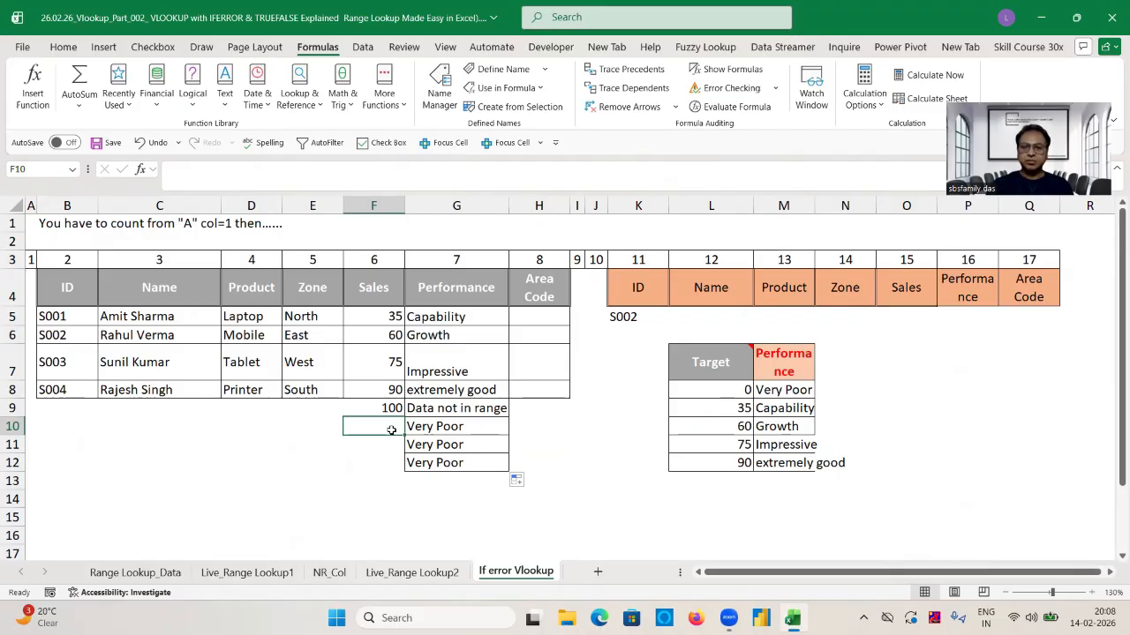
{"action": "type", "text": "0"}
{"action": "key", "text": "Return"}
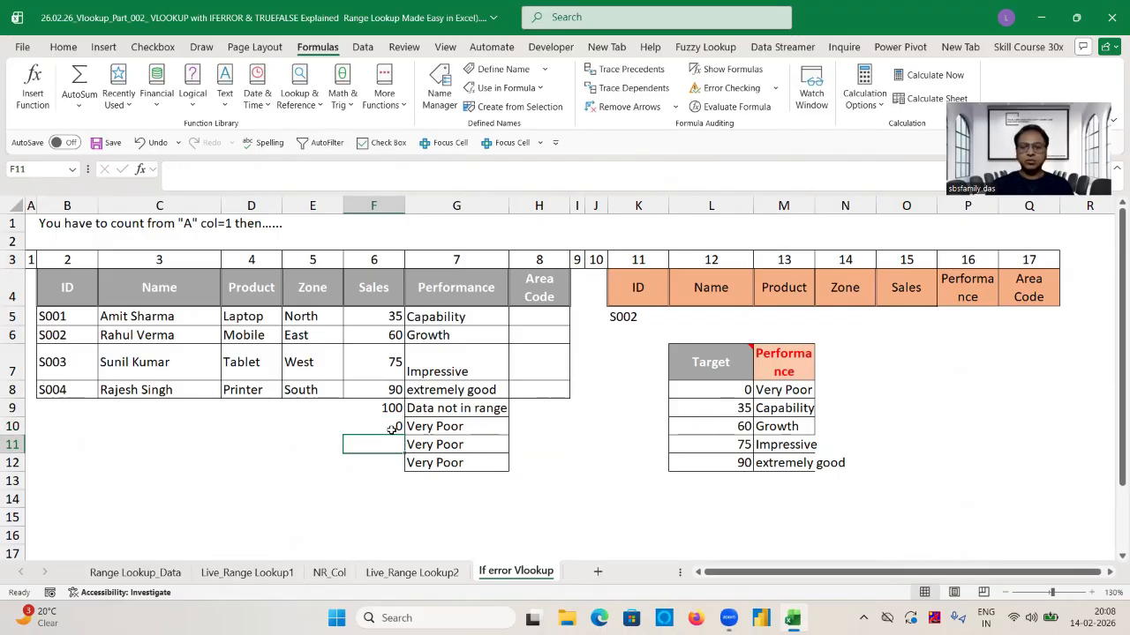
Enter Sales values of 35, 90 and 25 in F10, F11 and F12 to test the Performance lookup
{"action": "left_click", "coordinate": [391, 430]}
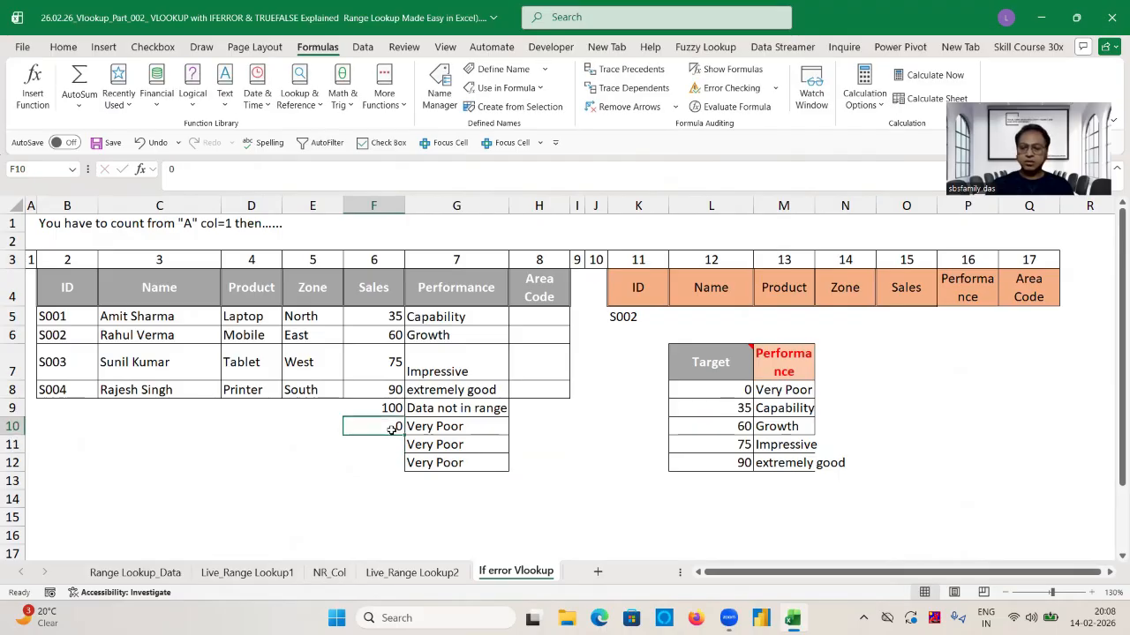
{"action": "type", "text": "35"}
{"action": "key", "text": "Return"}
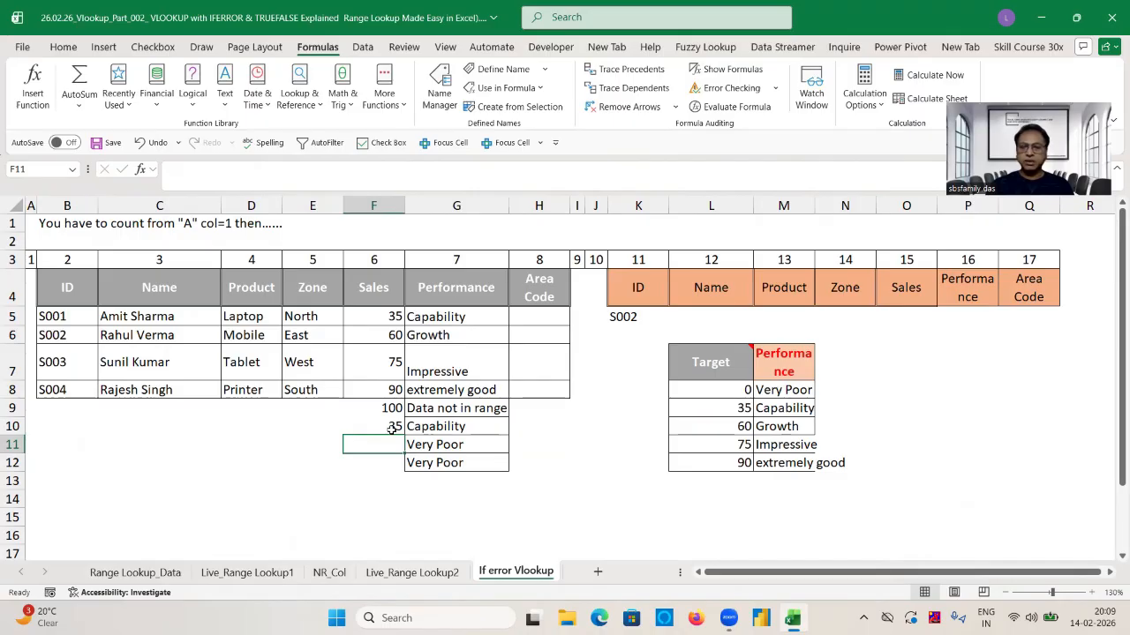
{"action": "type", "text": "90"}
{"action": "key", "text": "Return"}
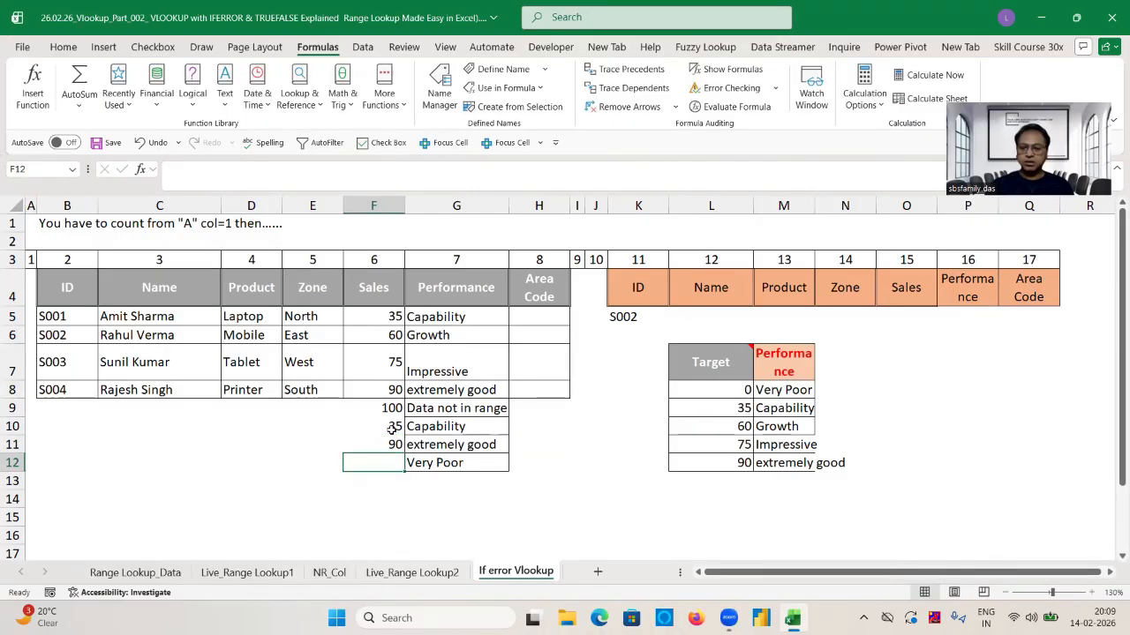
{"action": "type", "text": "25"}
{"action": "key", "text": "Return"}
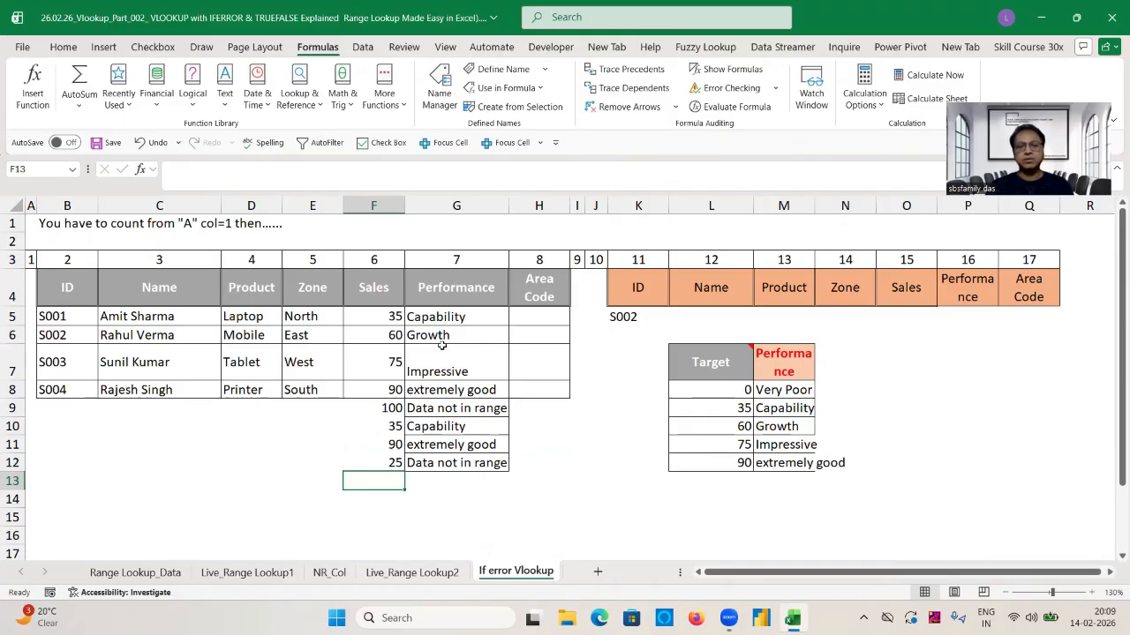
Delete columns I to K from the sheet
{"action": "left_click", "coordinate": [636, 316]}
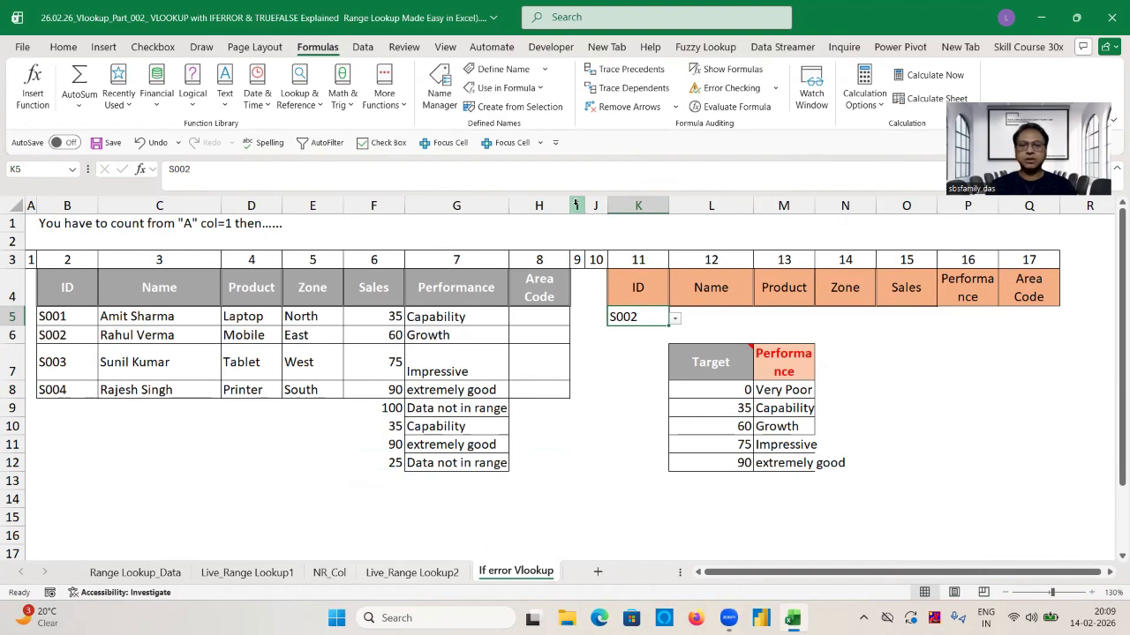
{"action": "left_click_drag", "start_coordinate": [575, 205], "coordinate": [638, 205]}
{"action": "key", "text": "ctrl+minus"}
{"action": "left_click", "coordinate": [610, 259]}
Move the whole Target and Performance lookup table so that it starts in J4
{"action": "left_click", "coordinate": [611, 360]}
{"action": "key", "text": "ctrl+shift+Right"}
{"action": "key", "text": "ctrl+shift+Down"}
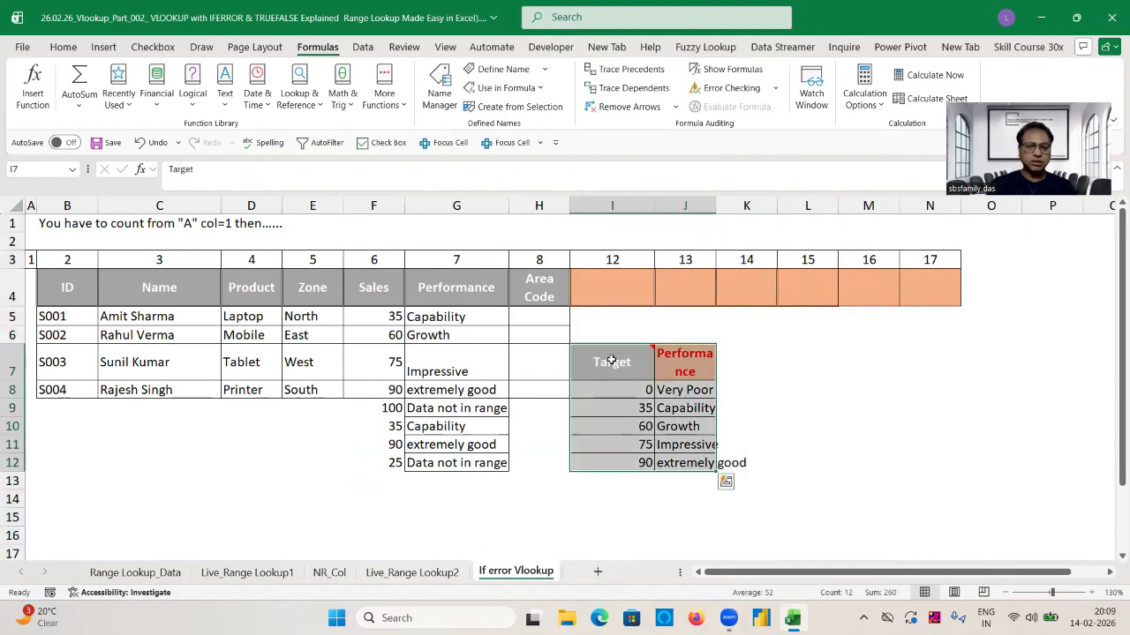
{"action": "left_click_drag", "start_coordinate": [610, 360], "coordinate": [673, 288]}
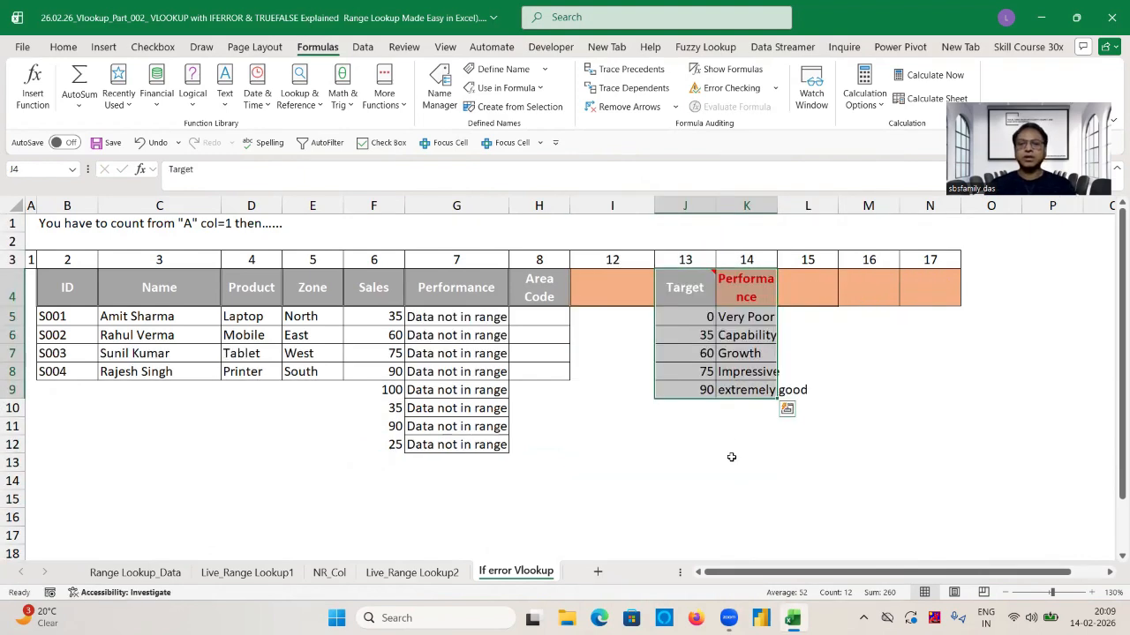
{"action": "left_click", "coordinate": [703, 320]}
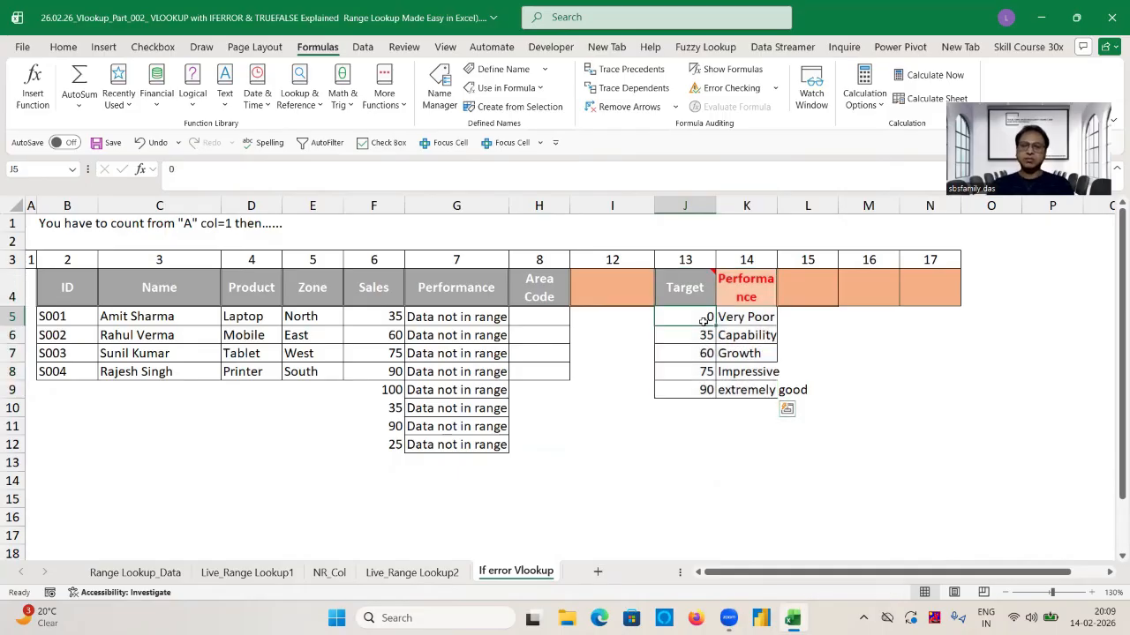
{"action": "left_click", "coordinate": [455, 320]}
{"action": "double_click", "coordinate": [454, 319]}
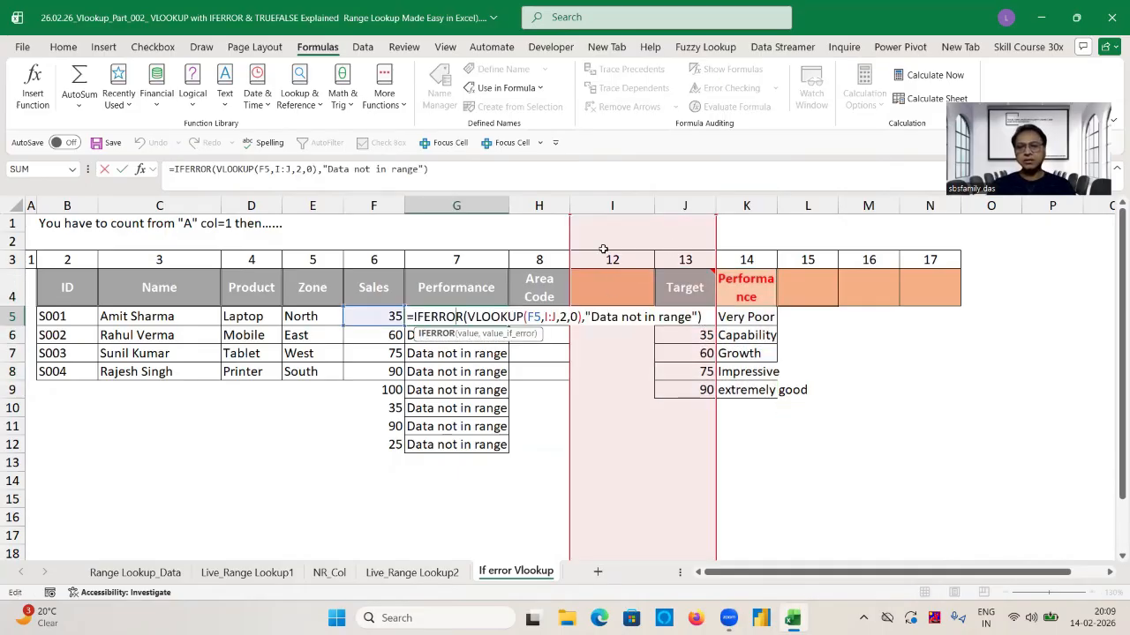
{"action": "key", "text": "Escape"}
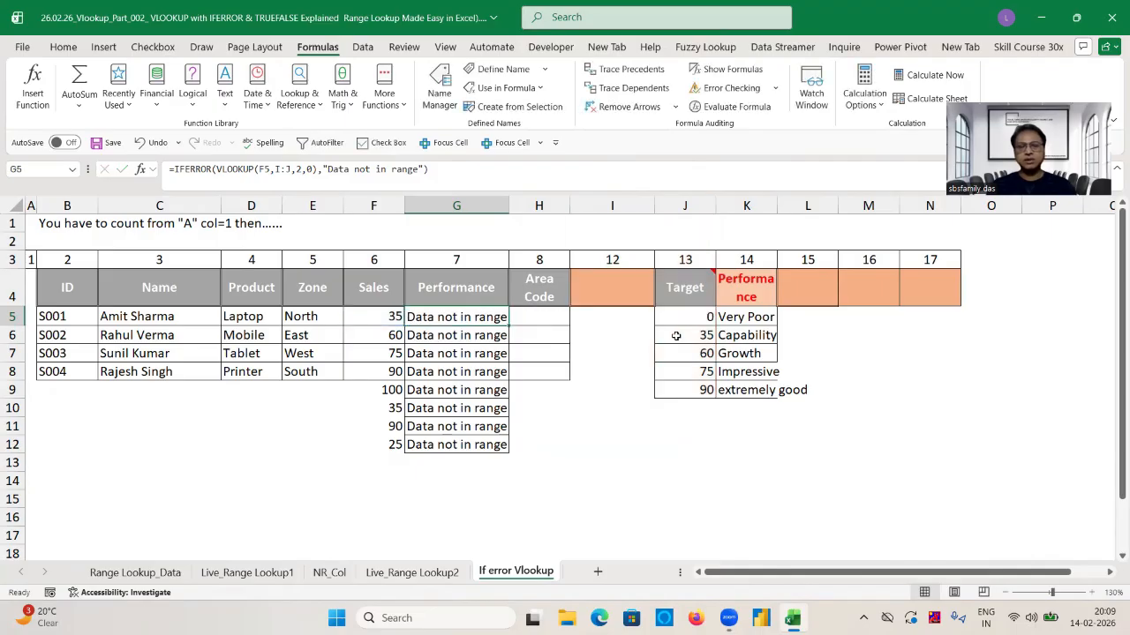
Change the VLOOKUP table range in G5 to J:K and fill the formula down to G12
{"action": "double_click", "coordinate": [458, 315]}
{"action": "left_click", "coordinate": [279, 171]}
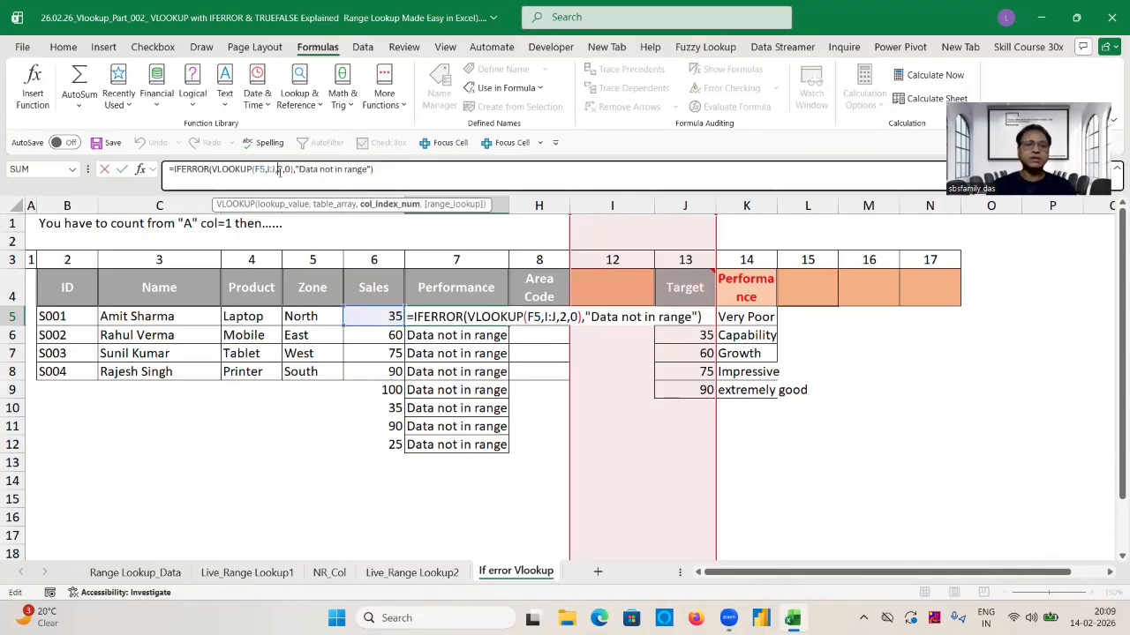
{"action": "key", "text": "BackSpace"}
{"action": "type", "text": "j"}
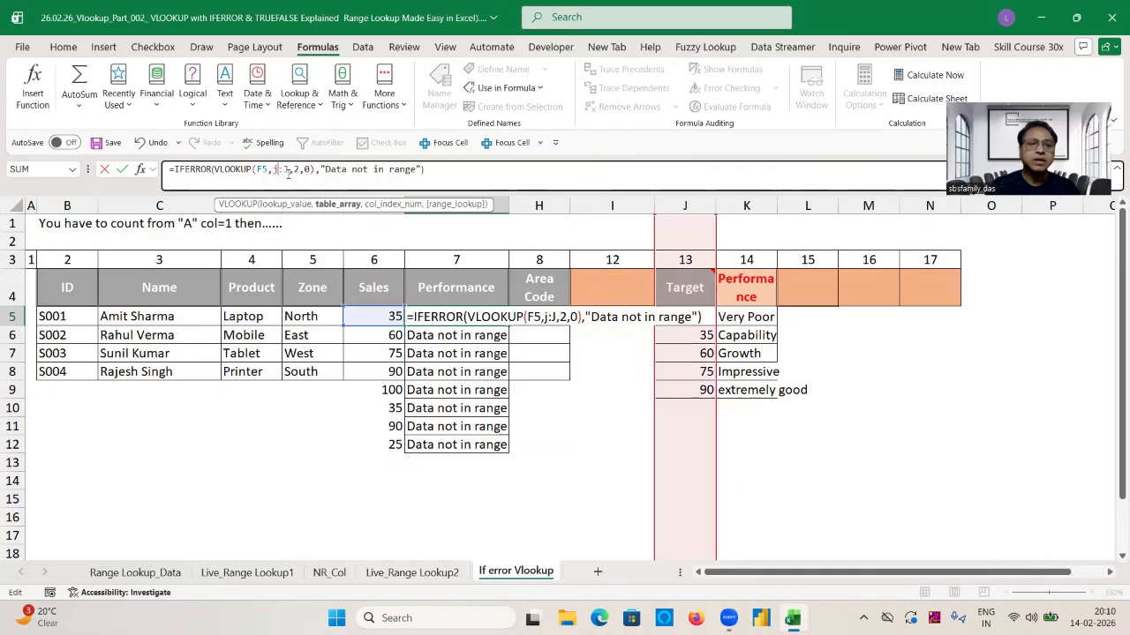
{"action": "left_click", "coordinate": [288, 174]}
{"action": "key", "text": "BackSpace"}
{"action": "type", "text": "k"}
{"action": "key", "text": "Return"}
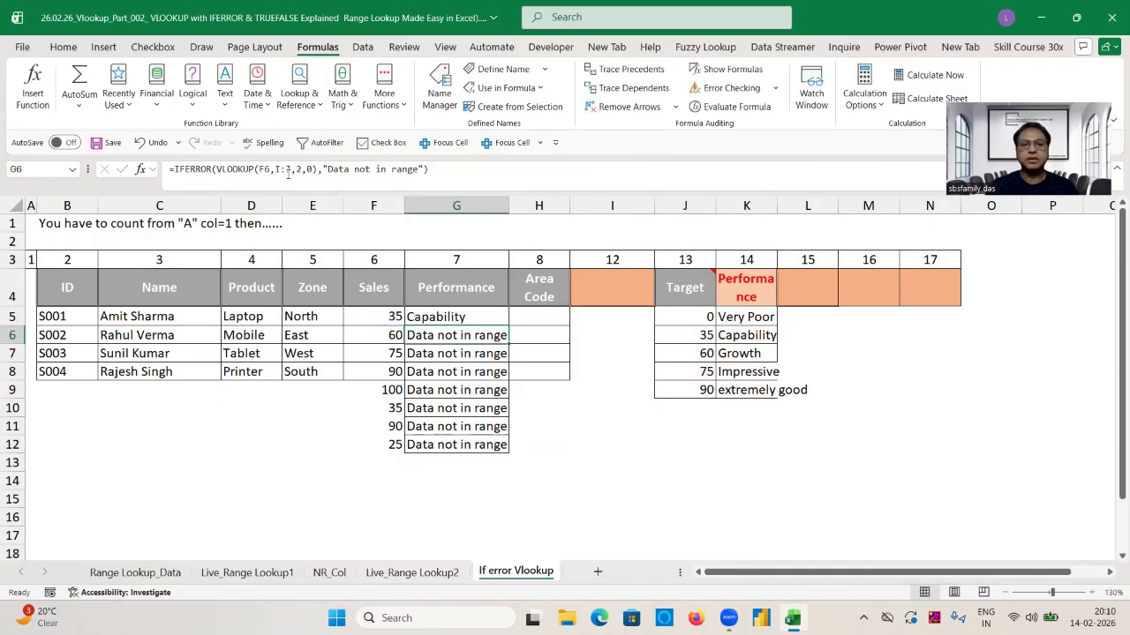
{"action": "left_click", "coordinate": [467, 319]}
{"action": "double_click", "coordinate": [510, 326]}
{"action": "left_click", "coordinate": [604, 441]}
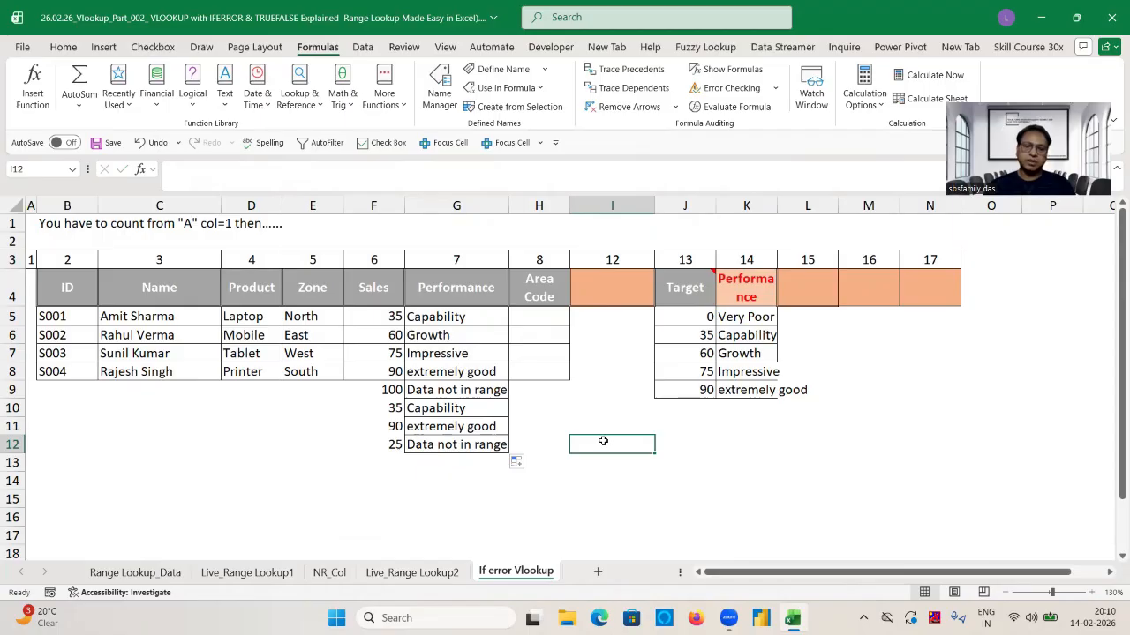
Delete columns L to N and autofit the width of column K to its contents
{"action": "left_click", "coordinate": [609, 205]}
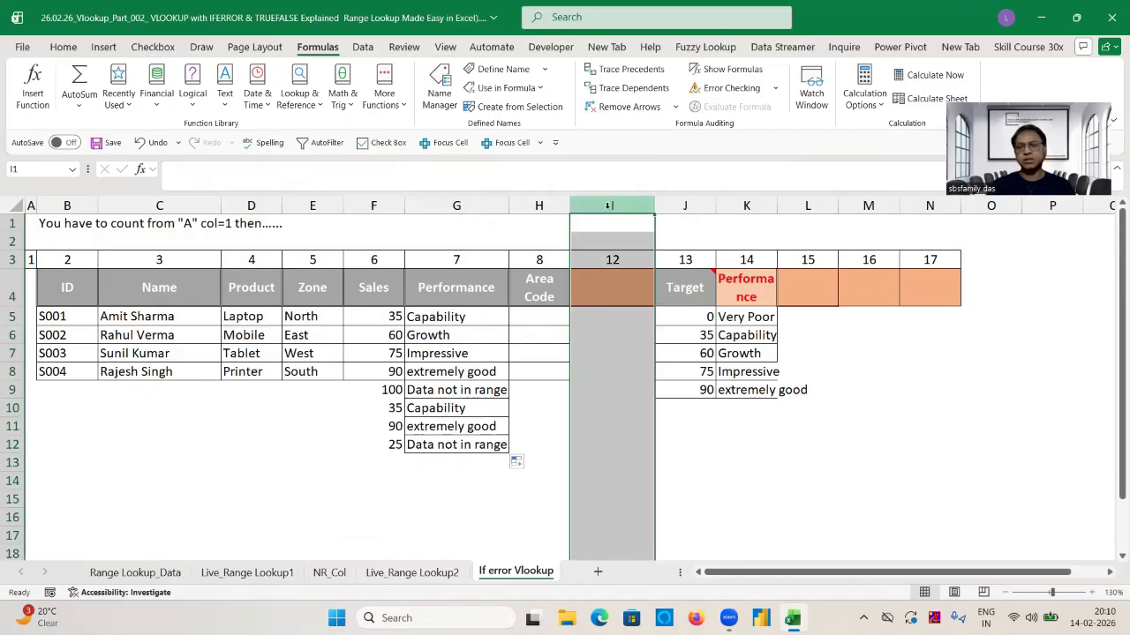
{"action": "left_click", "coordinate": [805, 205]}
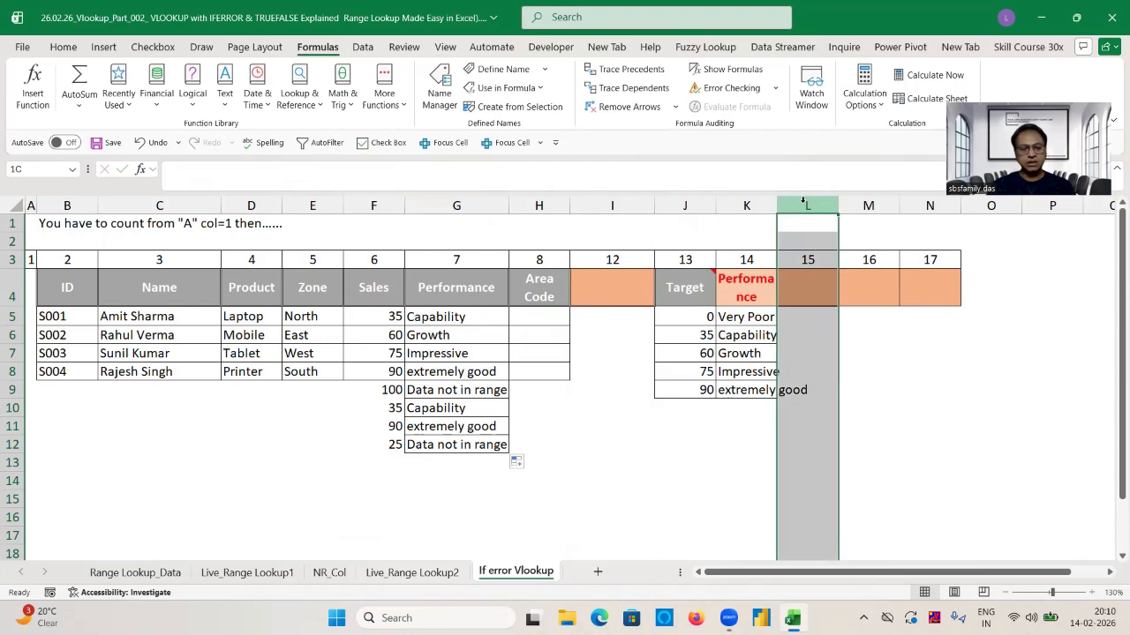
{"action": "key", "text": "shift+Right"}
{"action": "key", "text": "shift+Right"}
{"action": "key", "text": "ctrl+minus"}
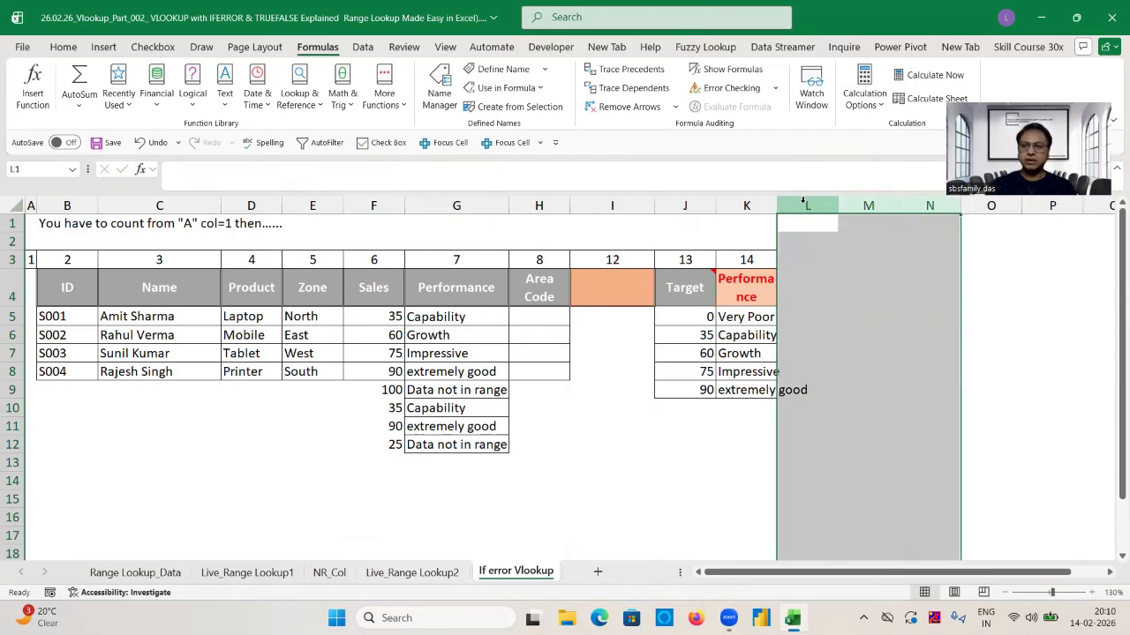
{"action": "left_click", "coordinate": [944, 352]}
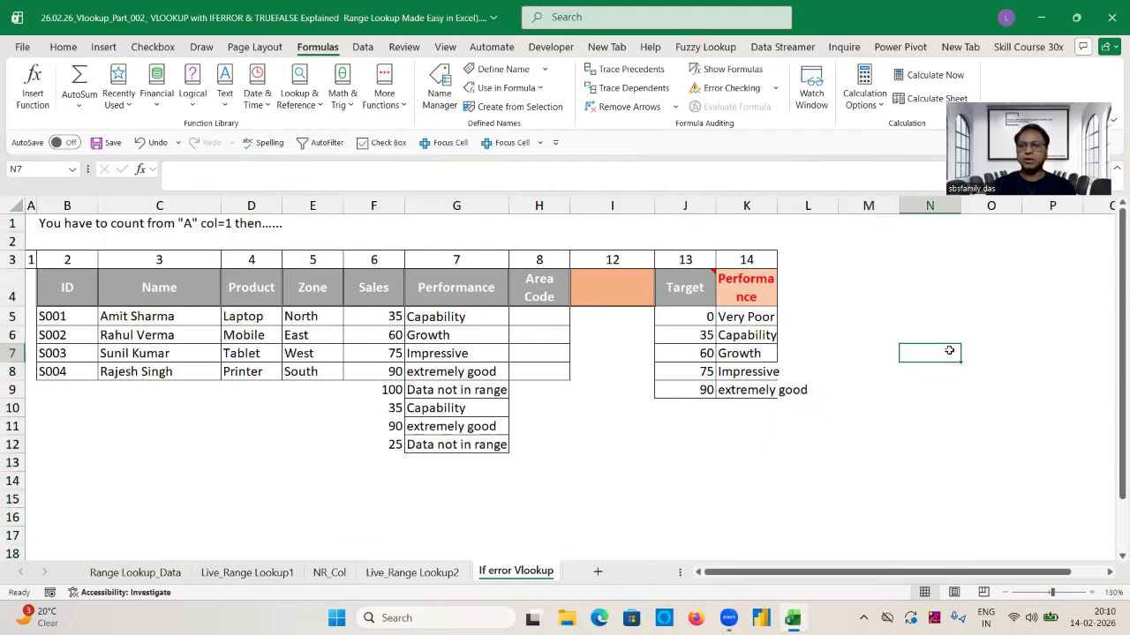
{"action": "double_click", "coordinate": [776, 206]}
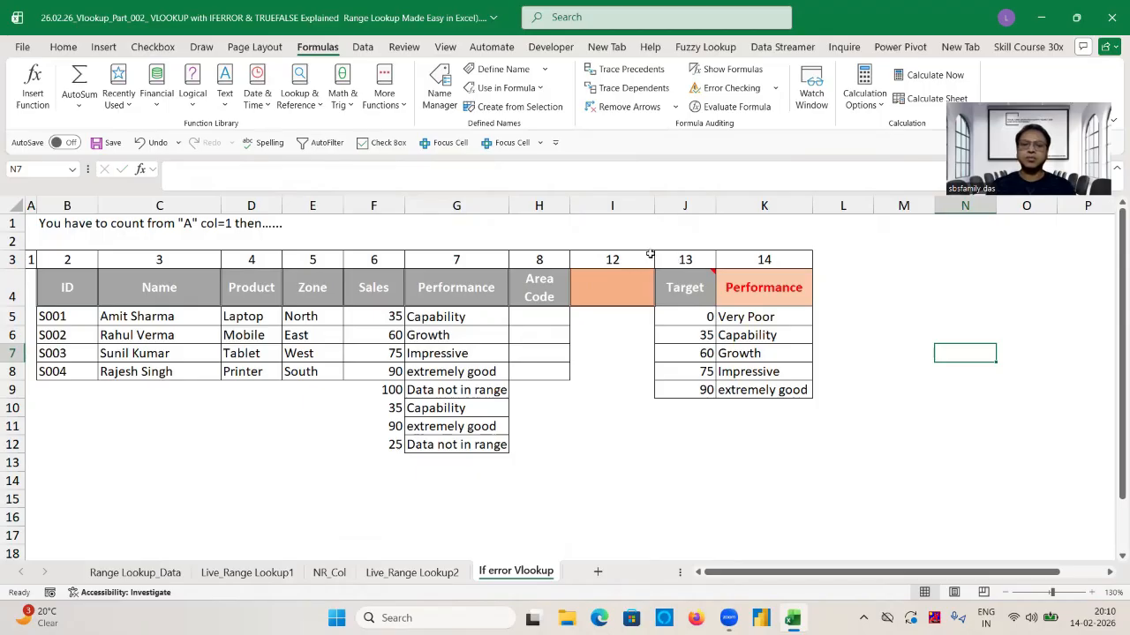
{"action": "left_click", "coordinate": [902, 265]}
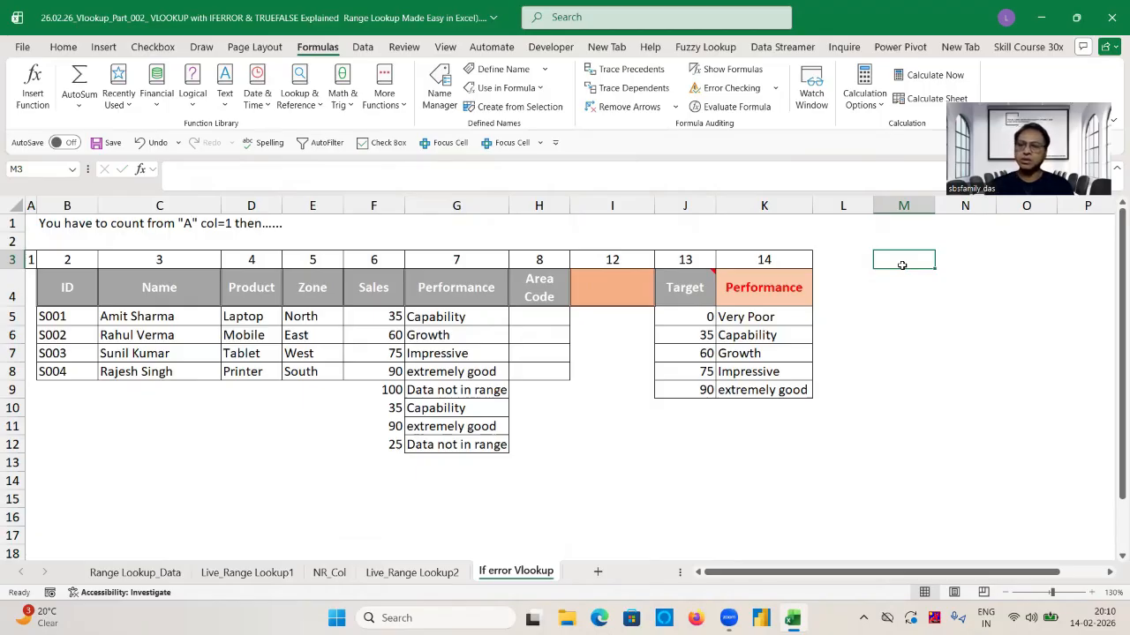
{"action": "type", "text": "=xl"}
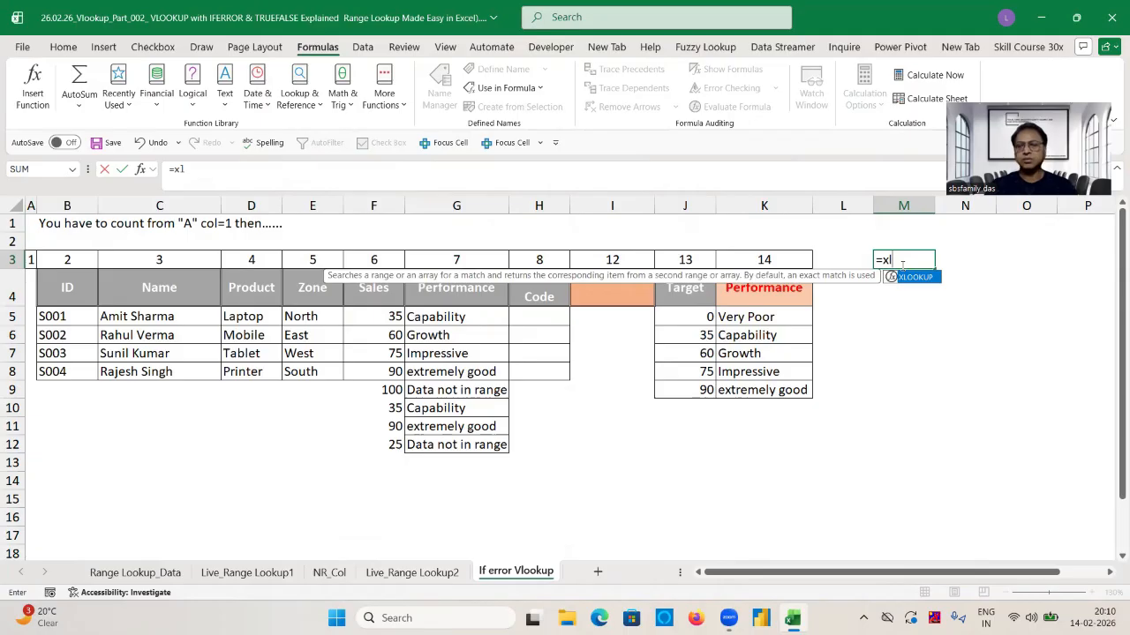
{"action": "key", "text": "BackSpace"}
{"action": "key", "text": "BackSpace"}
{"action": "key", "text": "BackSpace"}
{"action": "key", "text": "Escape"}
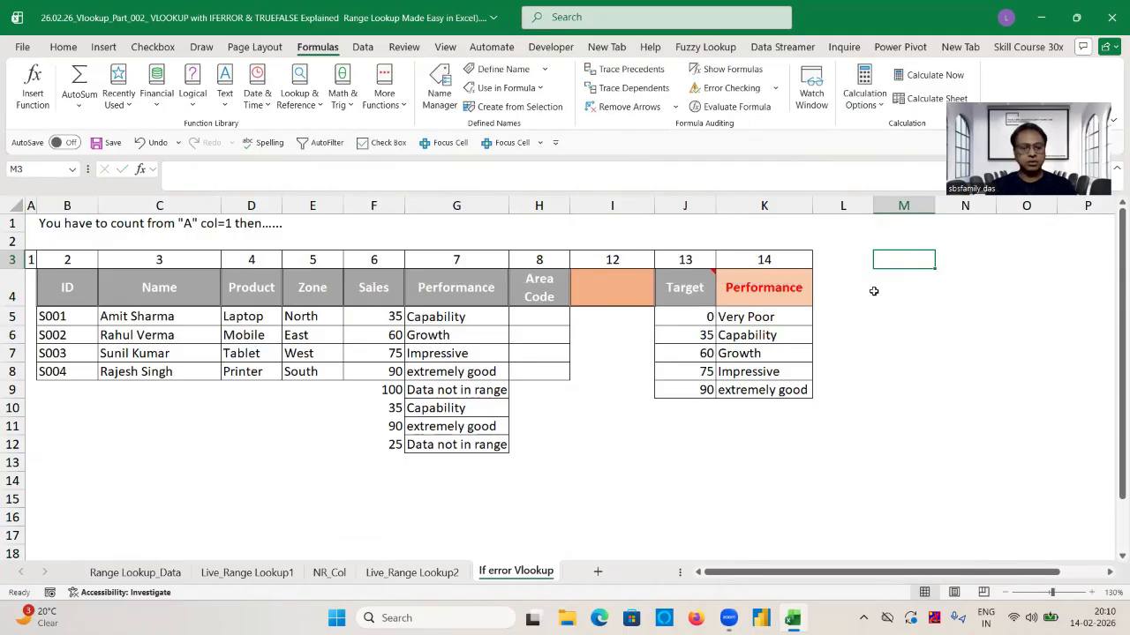
Save the workbook
{"action": "key", "text": "ctrl+s"}
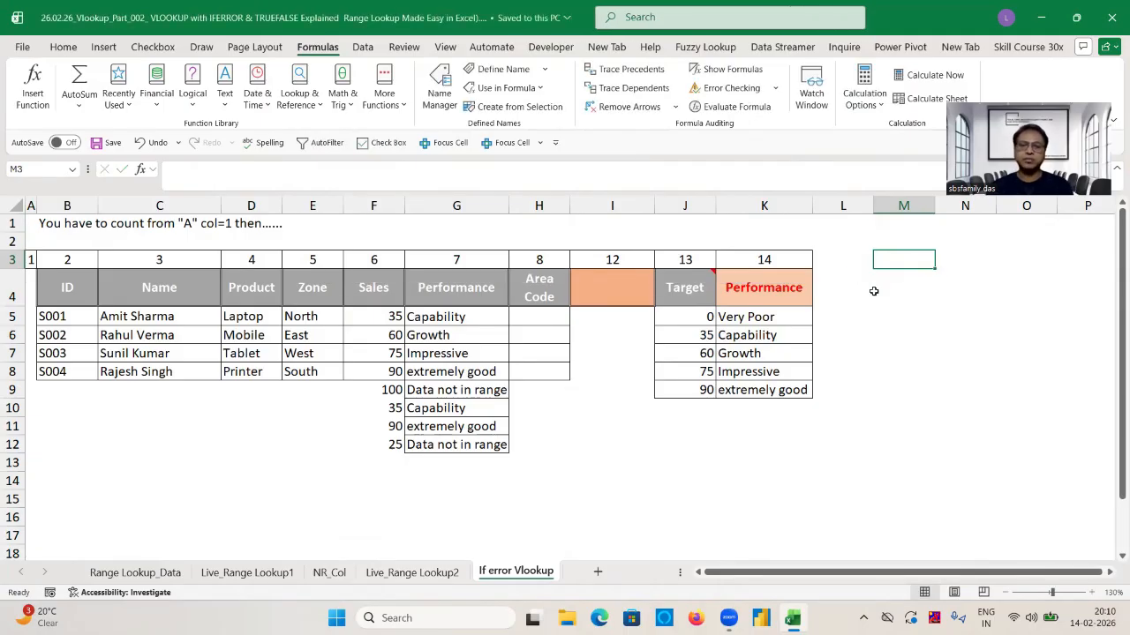